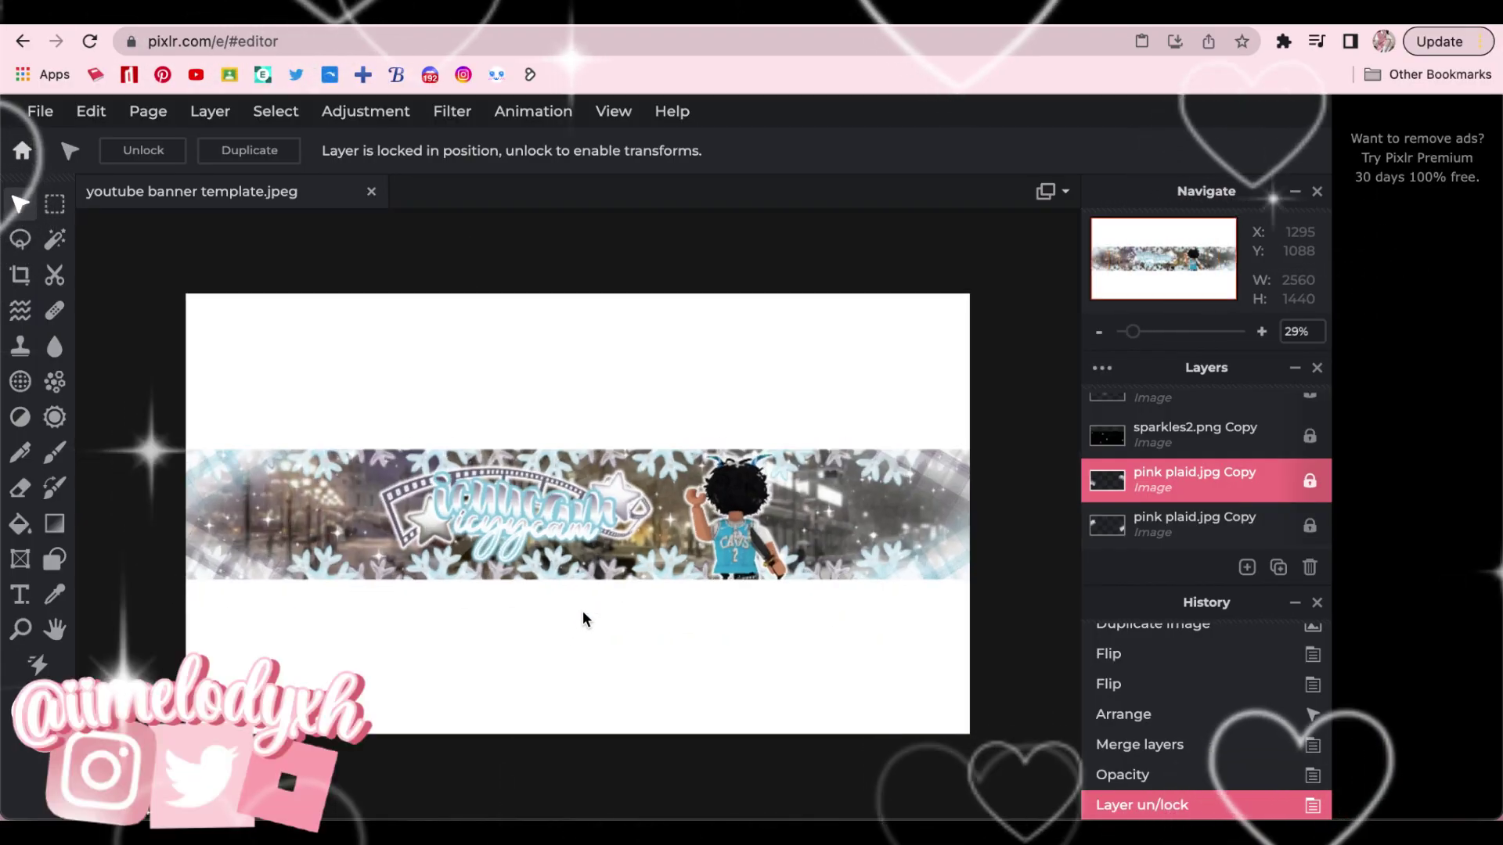
Open the light-ray.png layer's properties and preview the first YouTube logo image result.
scroll(1163, 490, "down", 2)
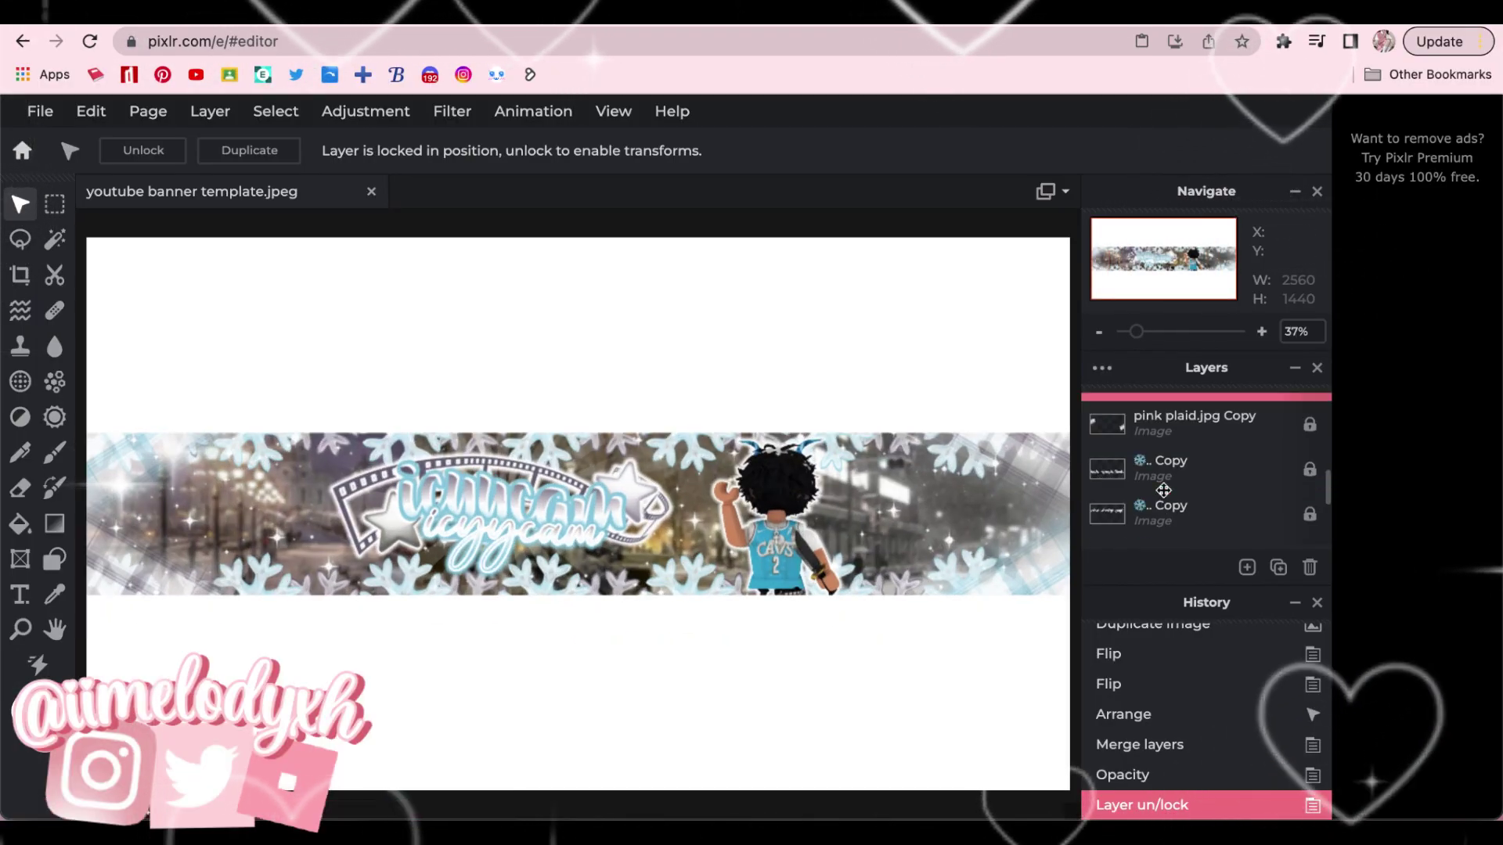
scroll(1163, 490, "up", 2)
double_click(1221, 461)
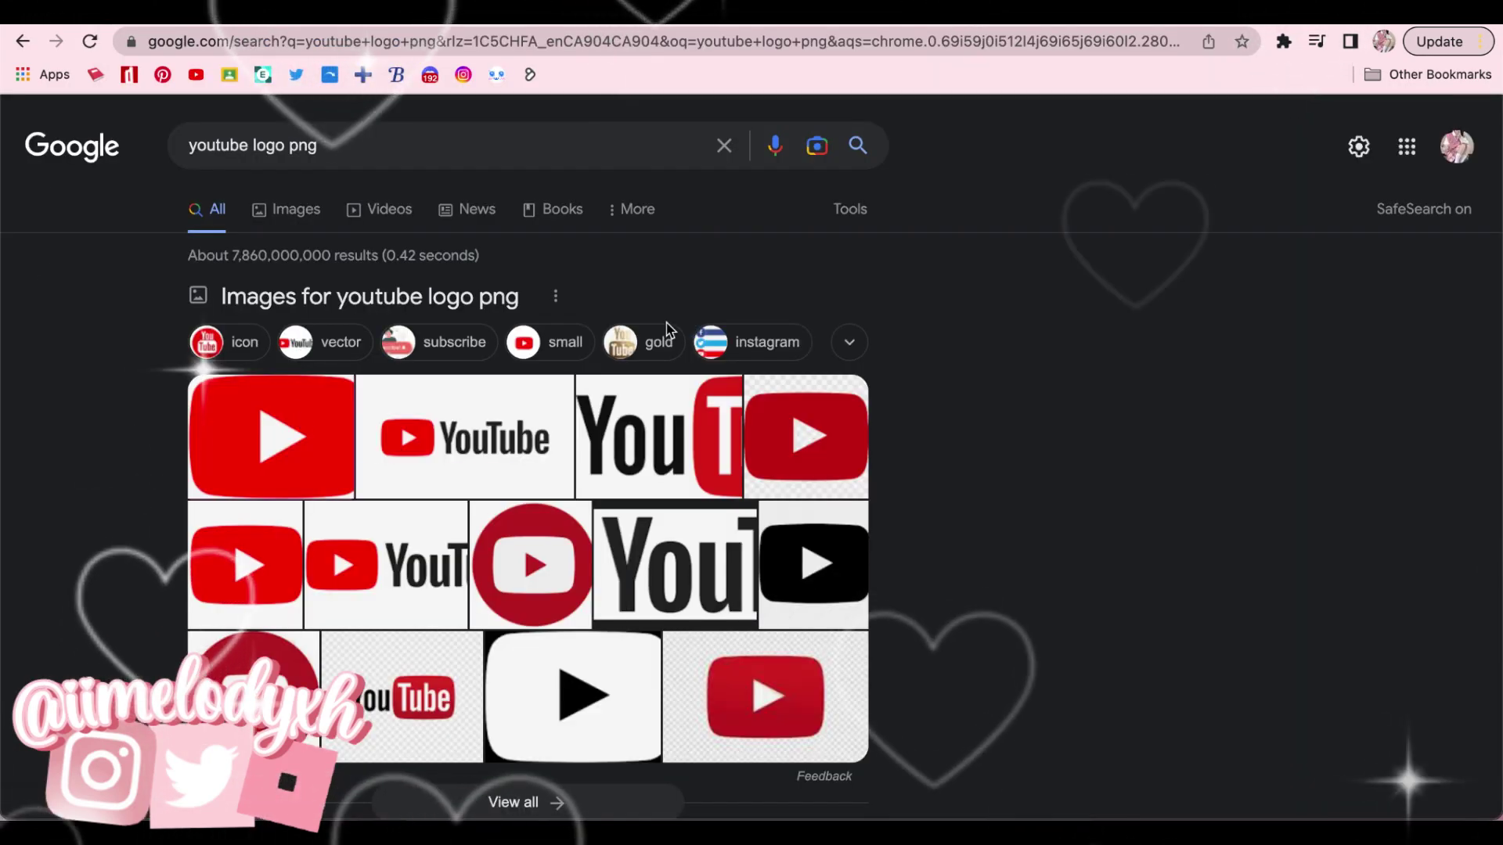
left_click(272, 437)
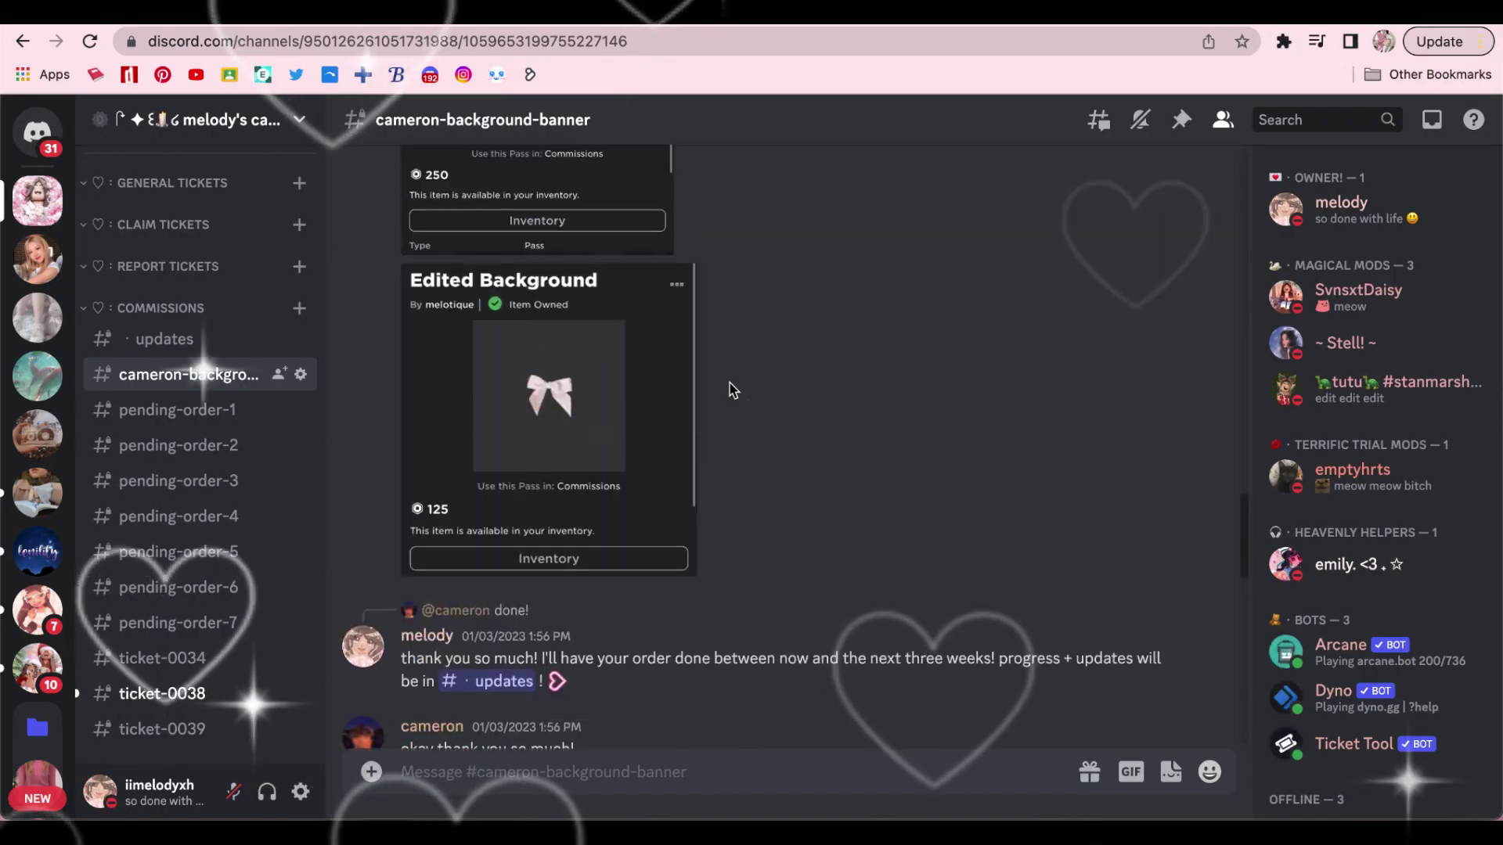
Scroll through the Discord commission ticket chat.
scroll(730, 382, "down", 10)
scroll(727, 562, "up", 10)
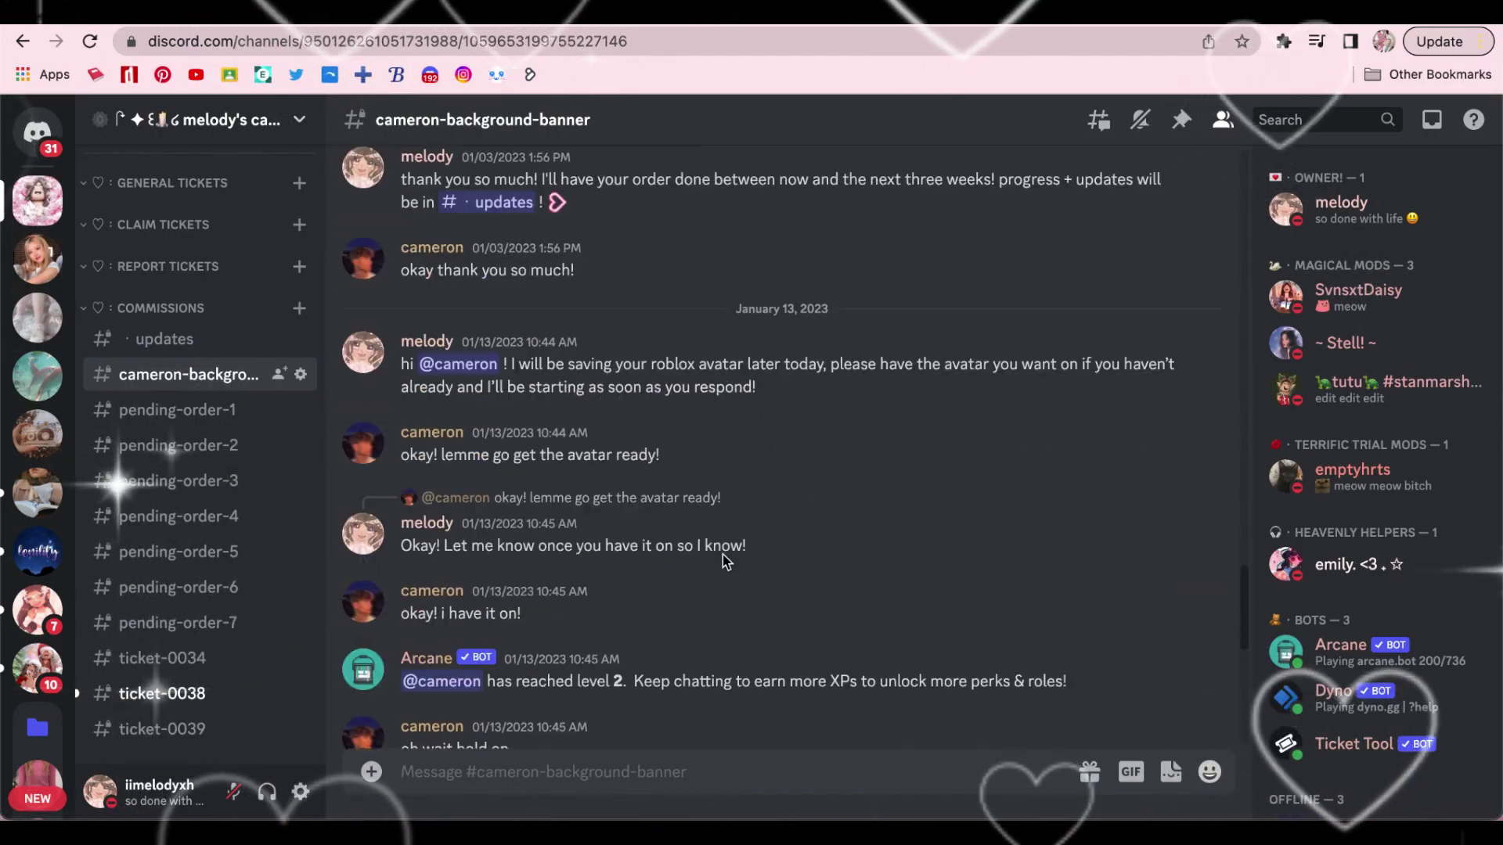
scroll(716, 638, "down", 10)
scroll(707, 704, "up", 20)
scroll(704, 720, "down", 15)
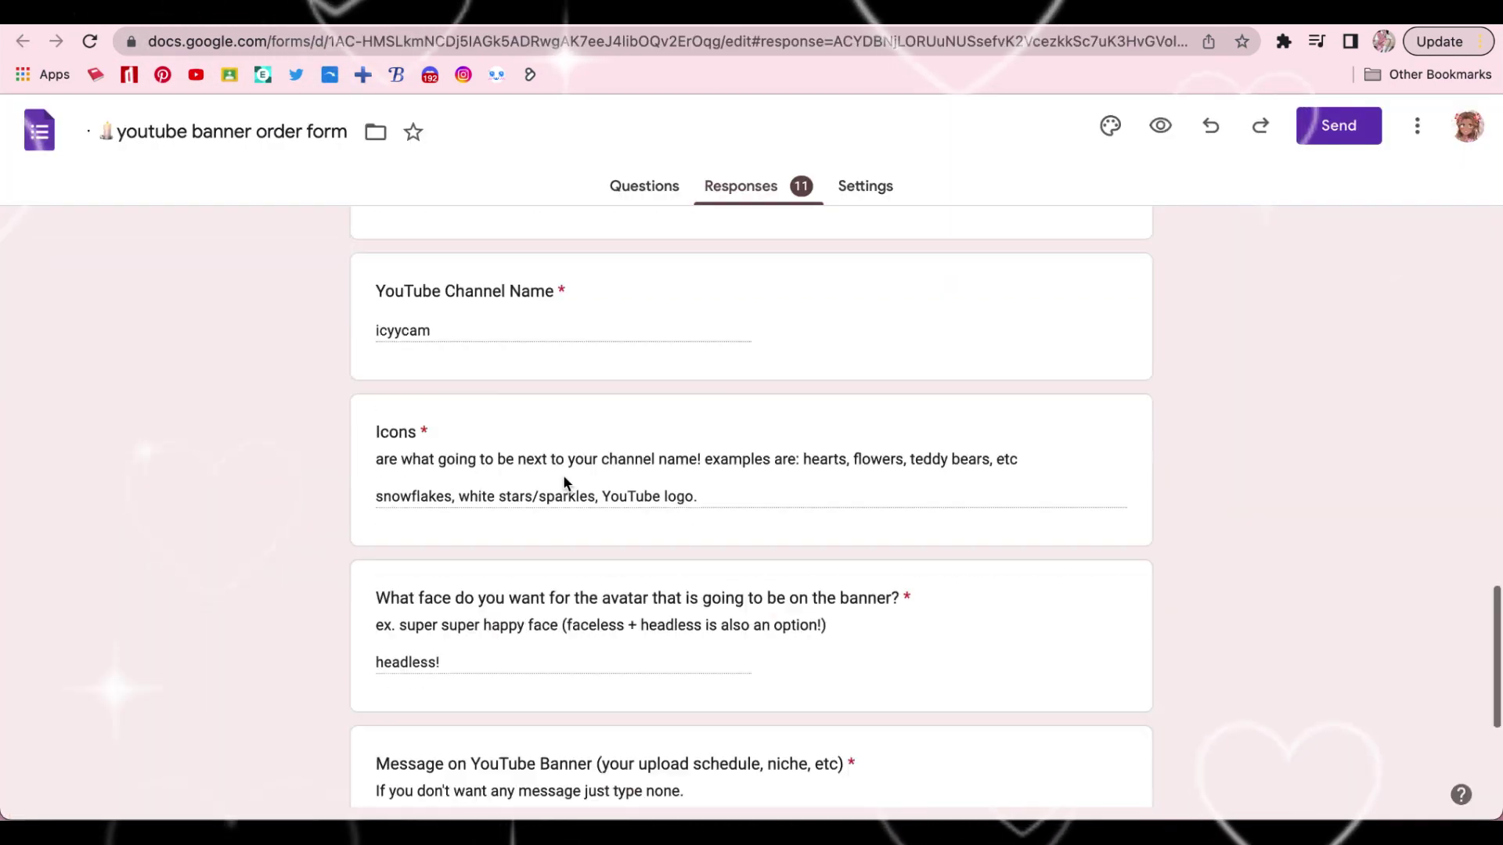
scroll(606, 561, "down", 4)
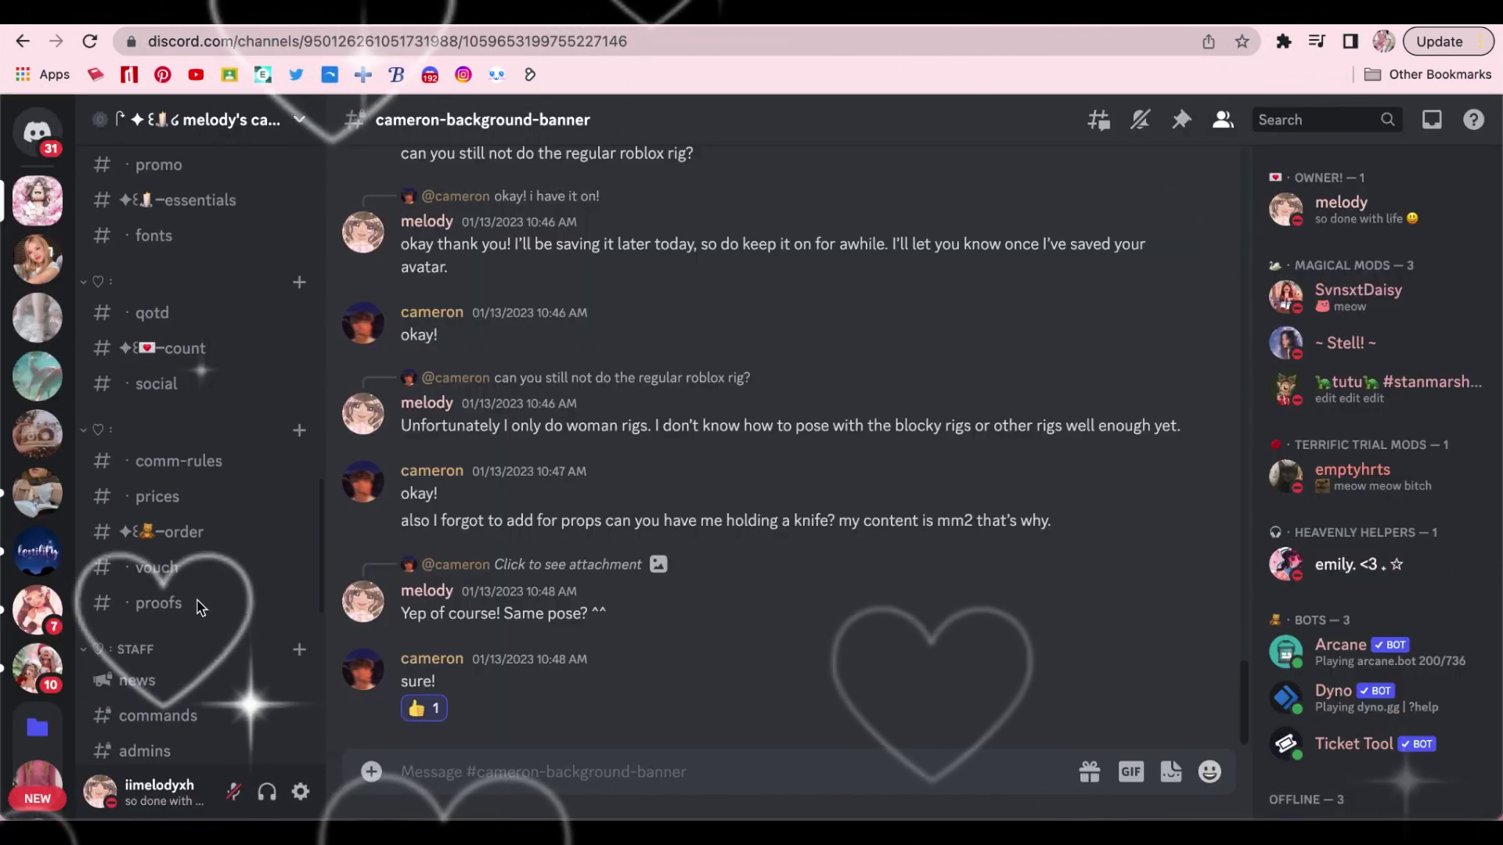
Go to the #proofs channel and scroll back to order proofs #149 and #150.
left_click(159, 603)
scroll(647, 427, "up", 3)
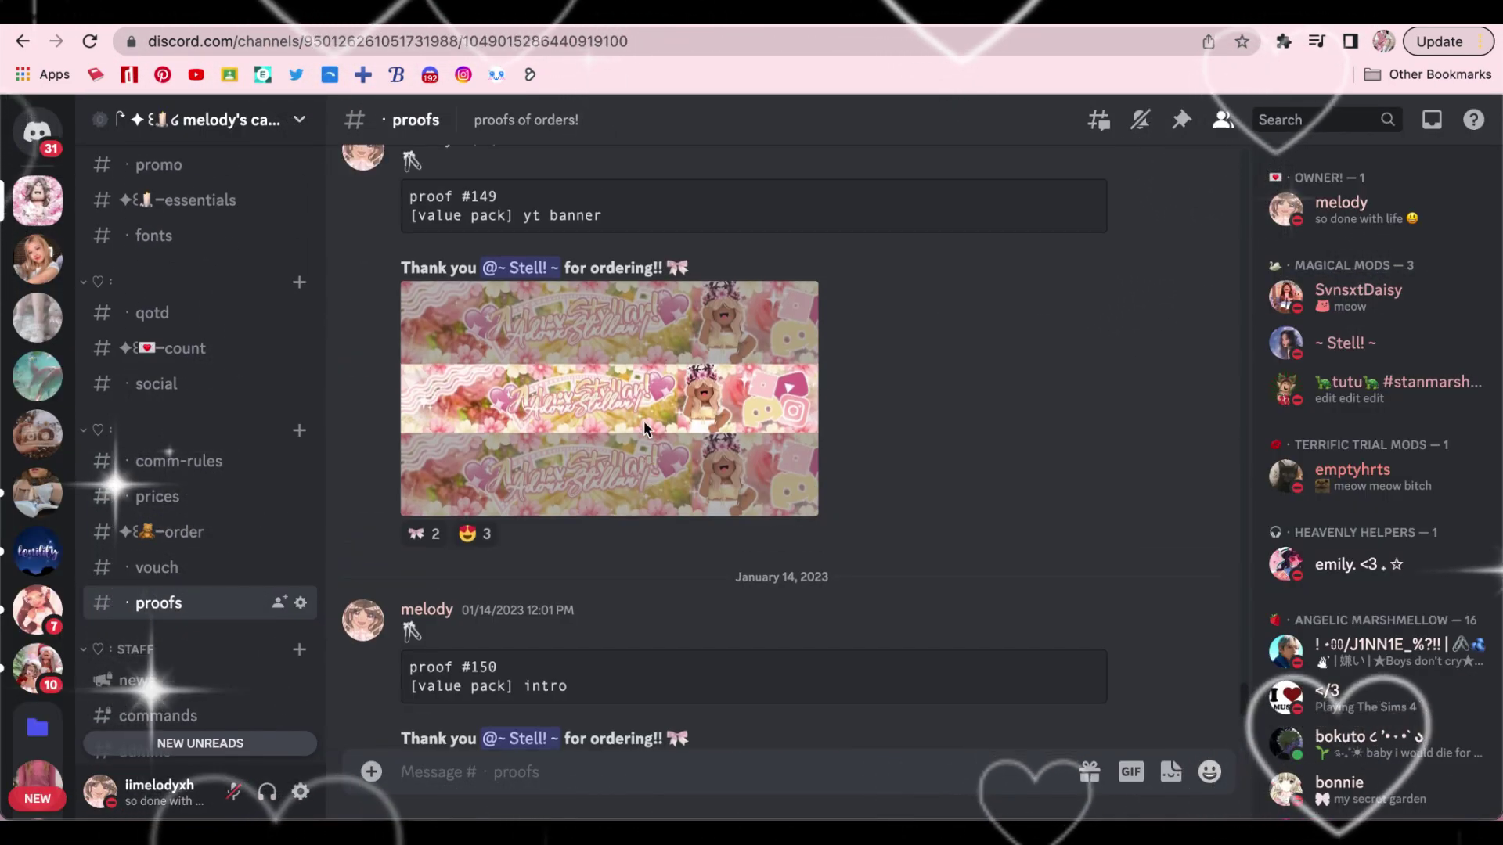
scroll(647, 427, "up", 3)
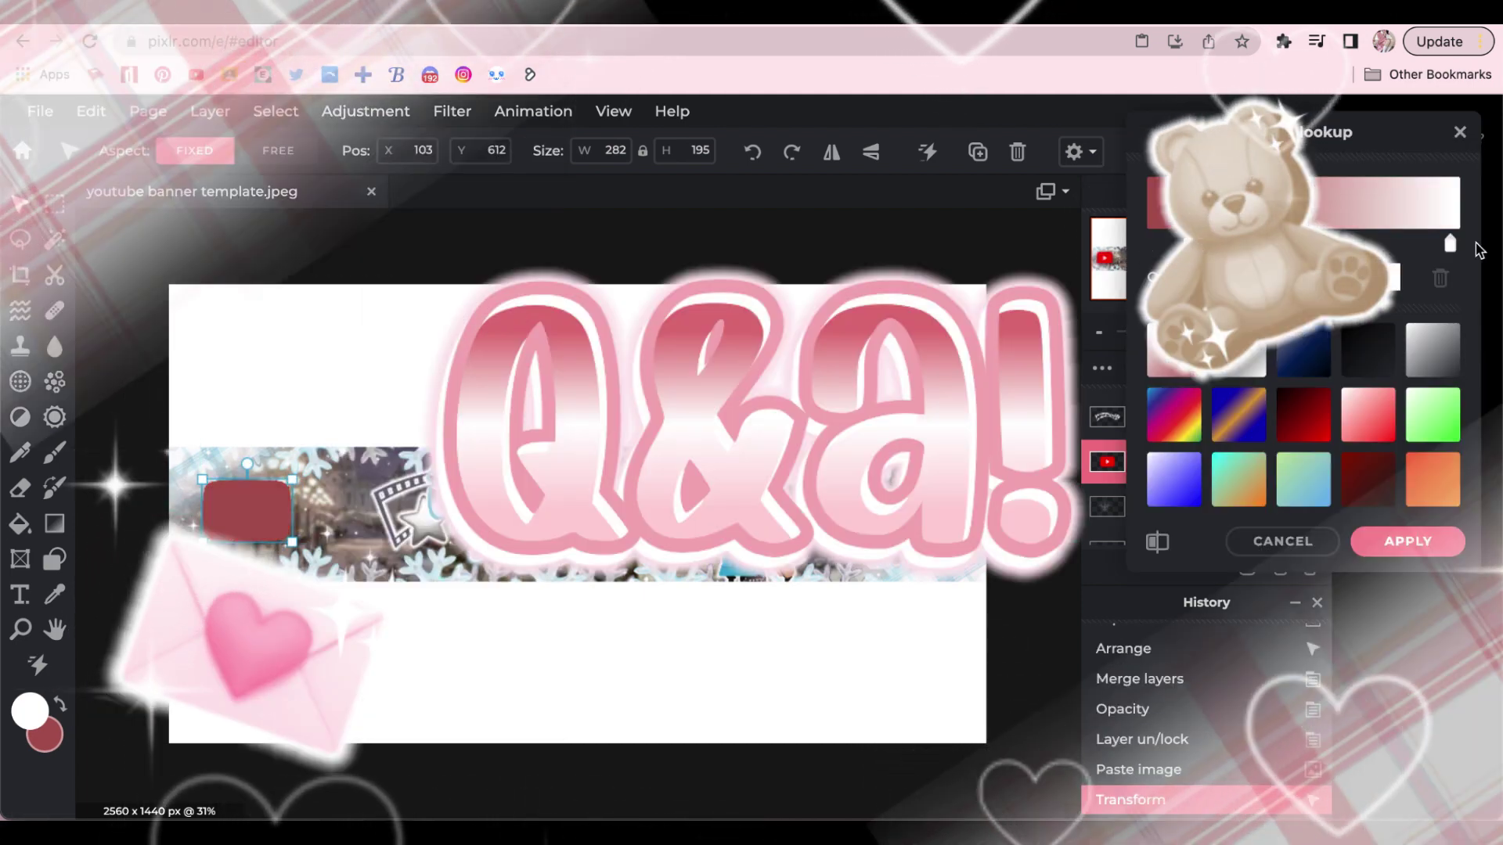
Recolour the YouTube logo grey-mauve with Gradient lookup and size the white SUBSCRIBE text.
left_click(1450, 244)
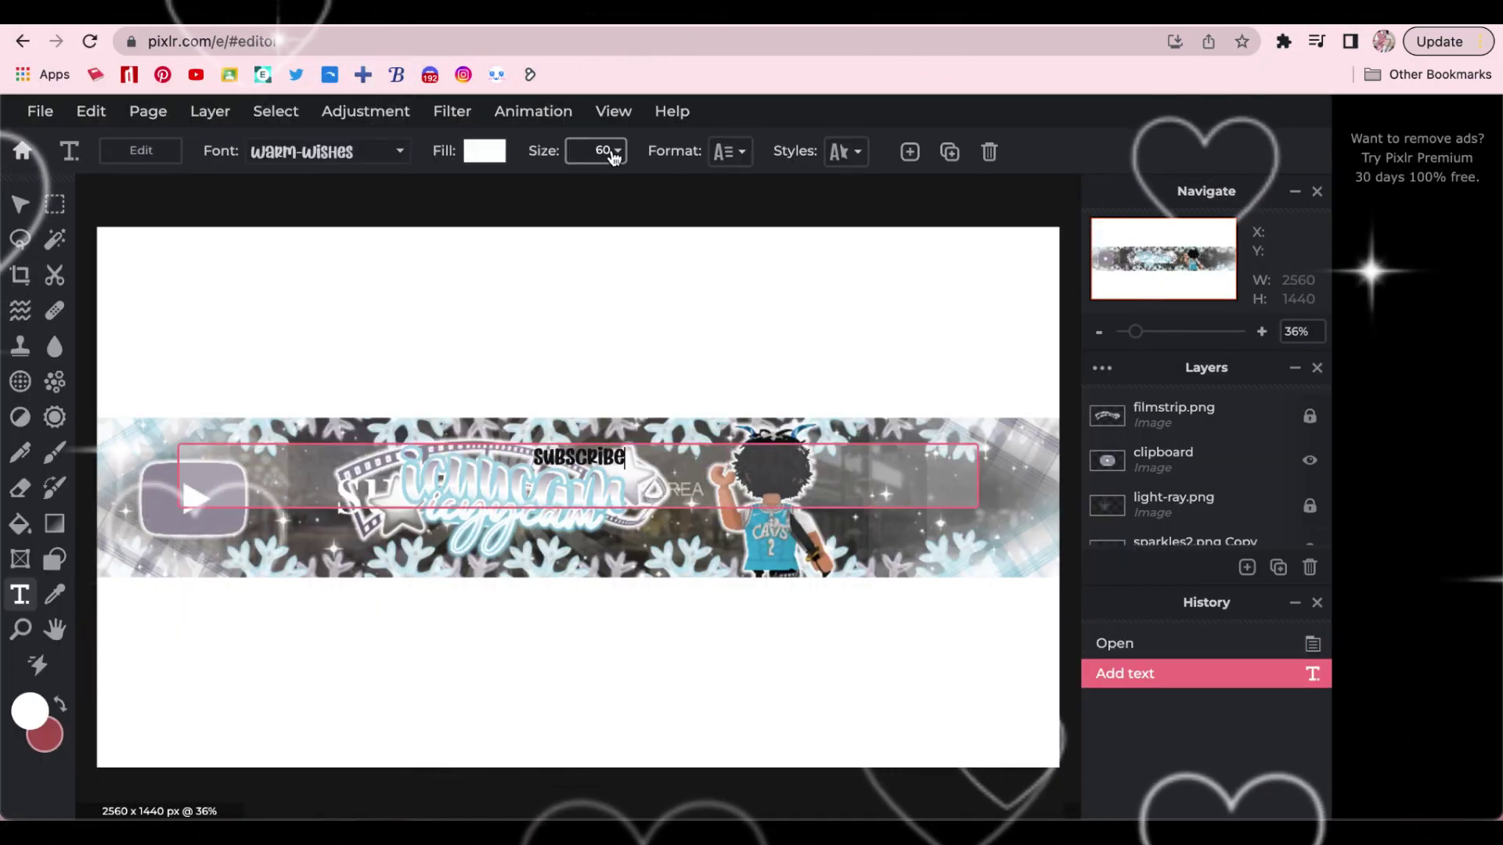
left_click(615, 157)
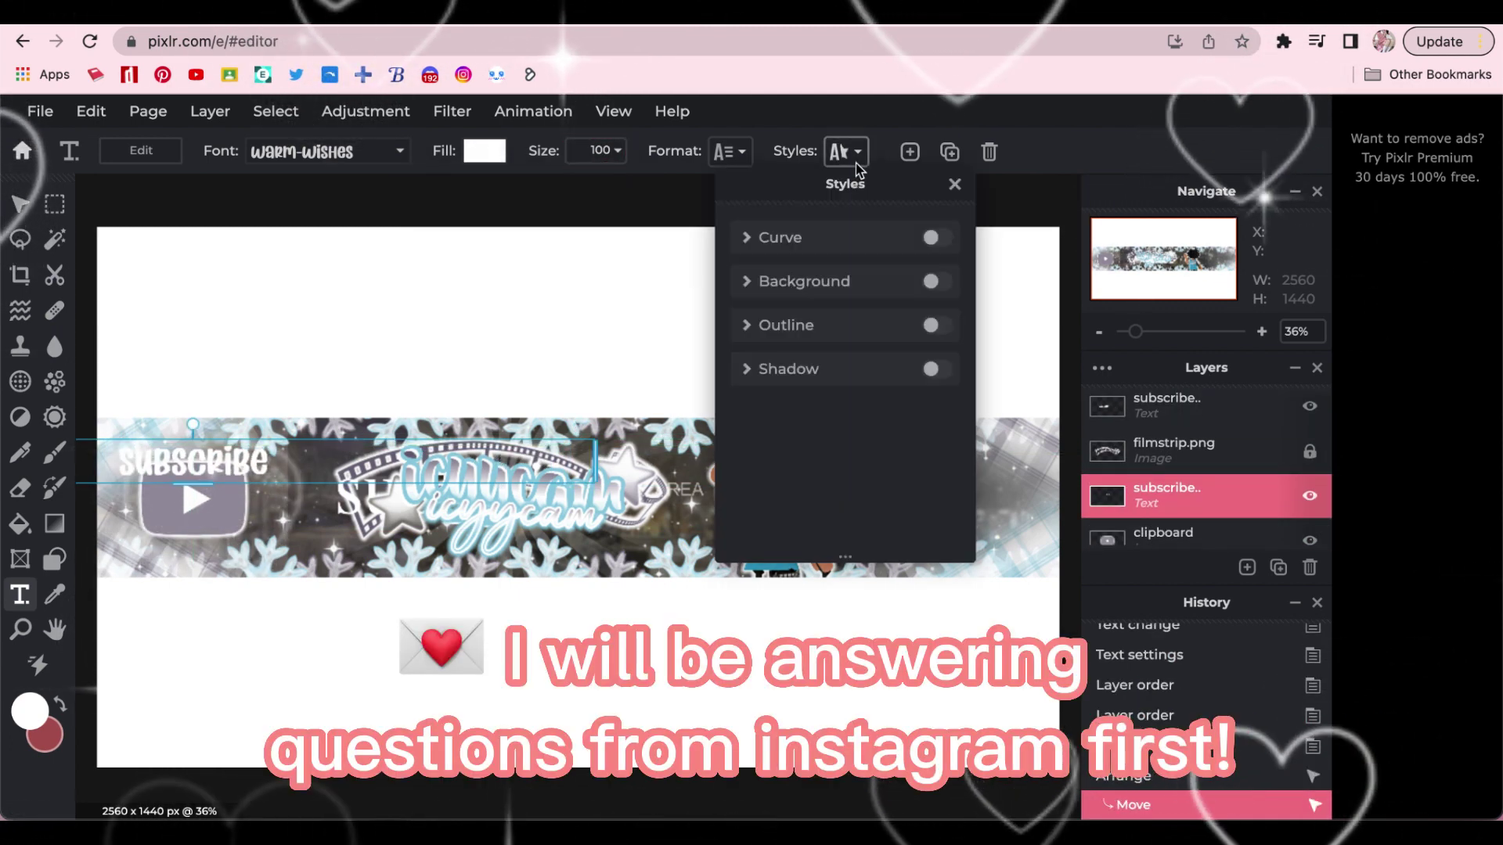
Curve the SUBSCRIBE text and give it a size-50 light blue outline.
left_click(937, 235)
left_click(202, 603)
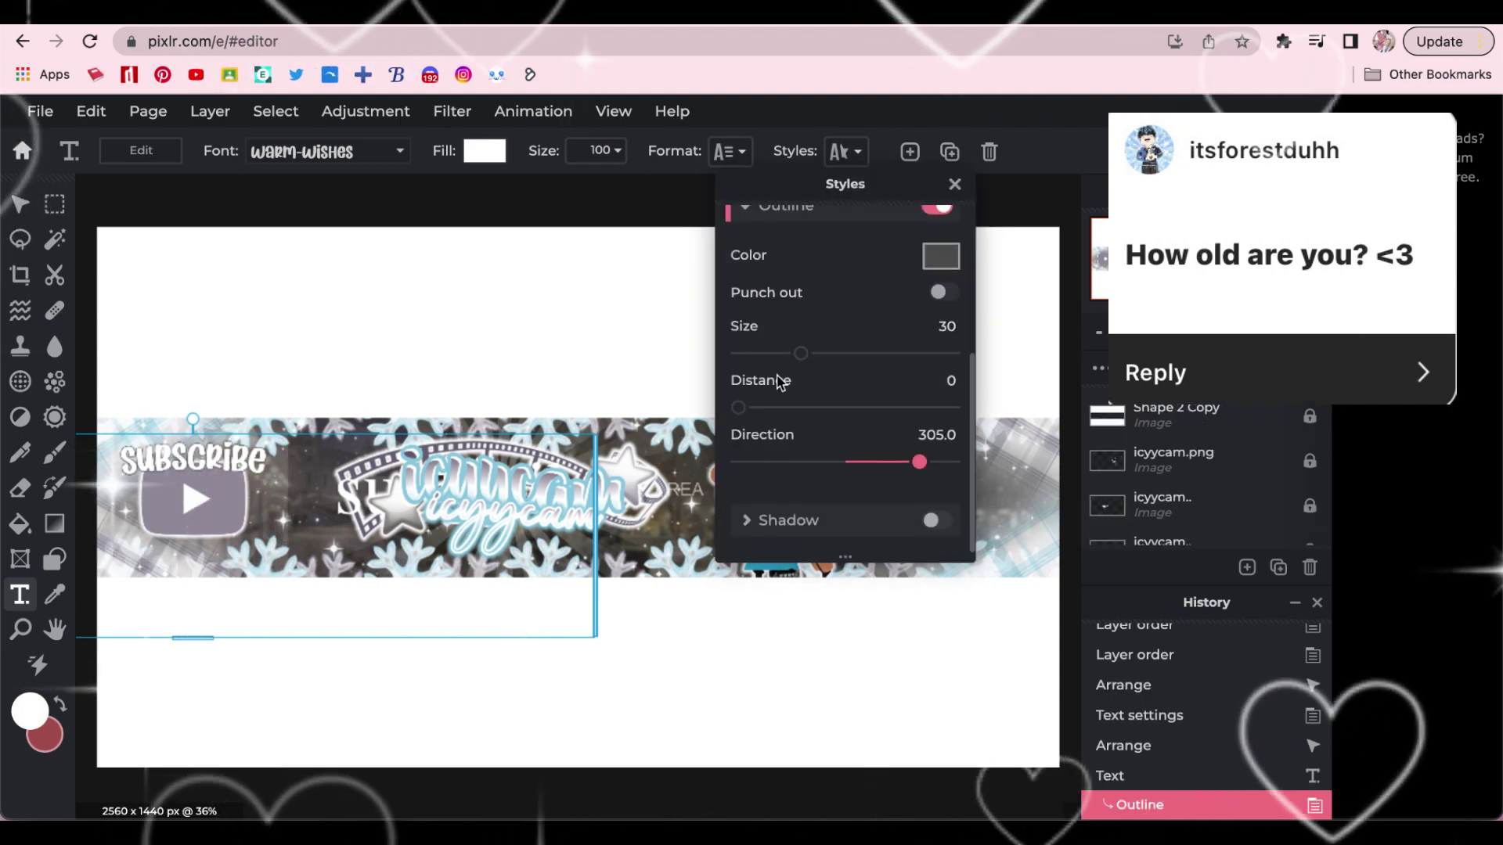
left_click_drag(777, 353, 845, 353)
left_click(941, 255)
left_click(802, 430)
left_click(607, 349)
left_click(835, 666)
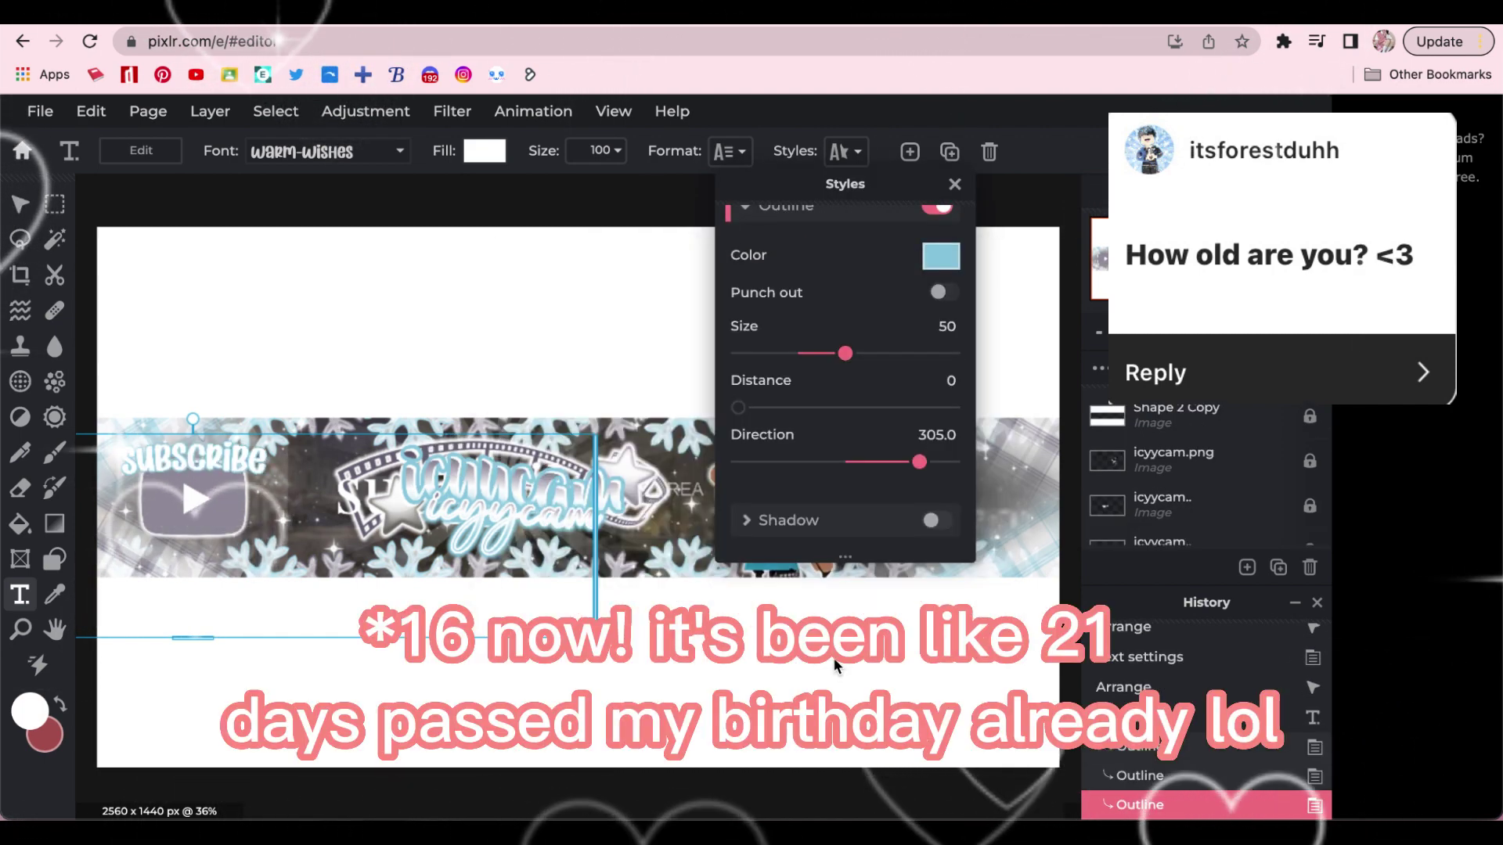
Add a pale grey-purple (#C6C4CB) shadow to the SUBSCRIBE text.
left_click(932, 521)
scroll(845, 470, "down", 3)
left_click(943, 272)
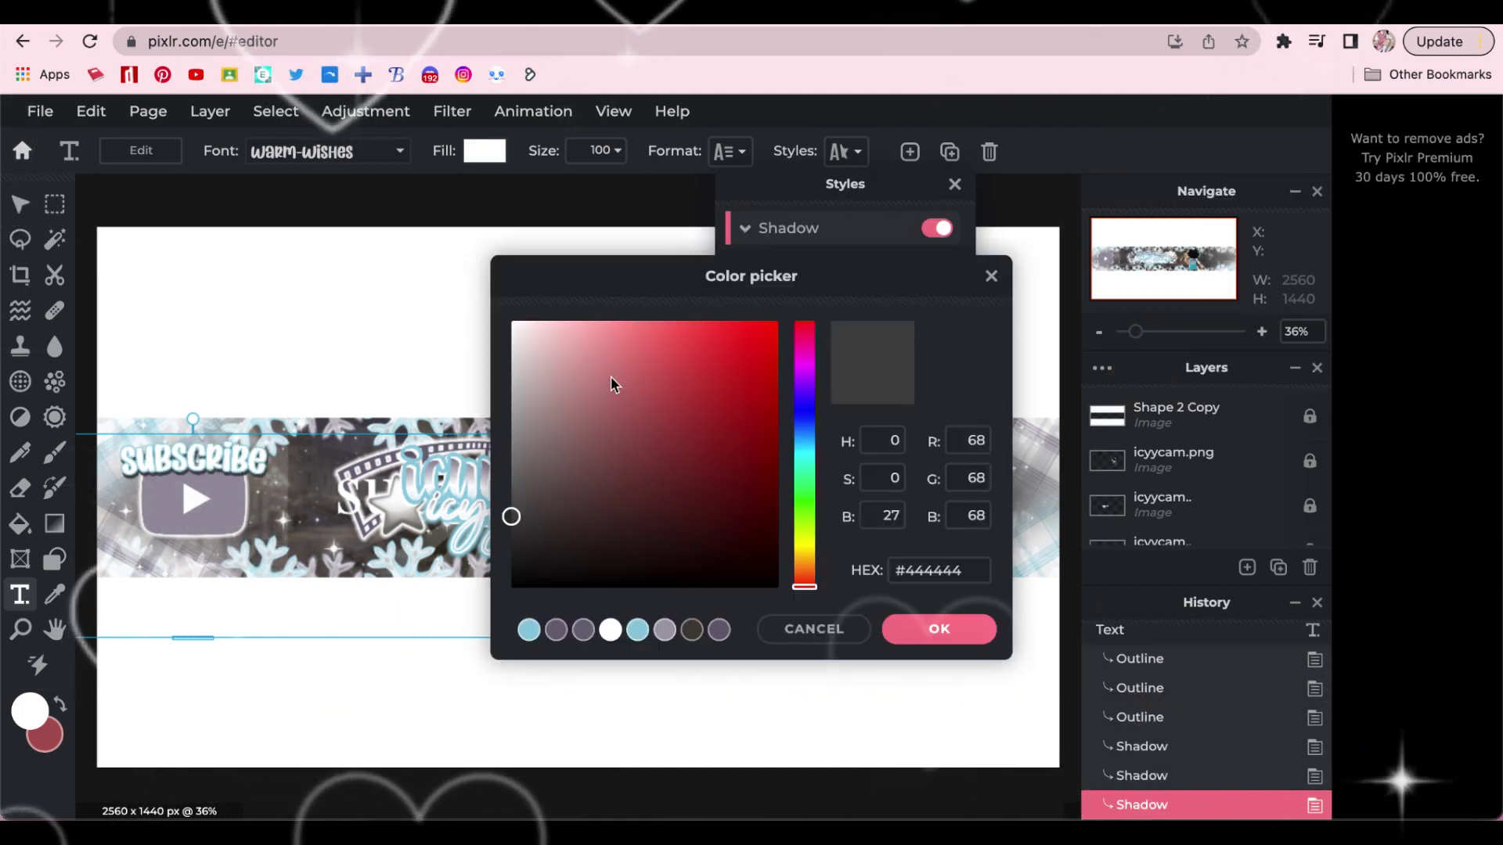
left_click(804, 397)
left_click(521, 375)
left_click(939, 628)
left_click(943, 274)
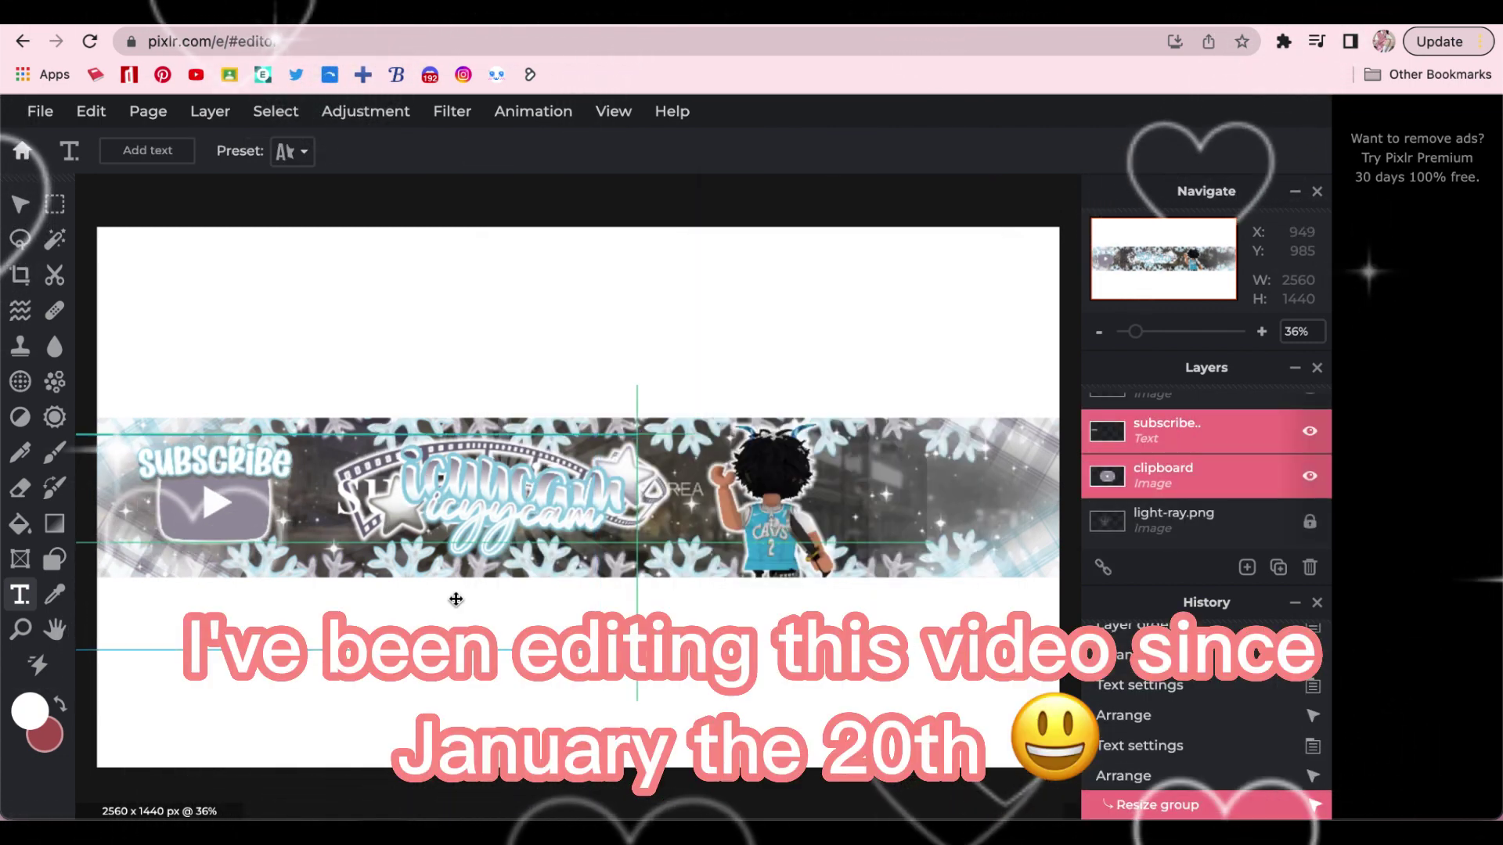
Shift the subscribe and logo group slightly left and down, then lock the text layer.
left_click_drag(430, 605, 424, 609)
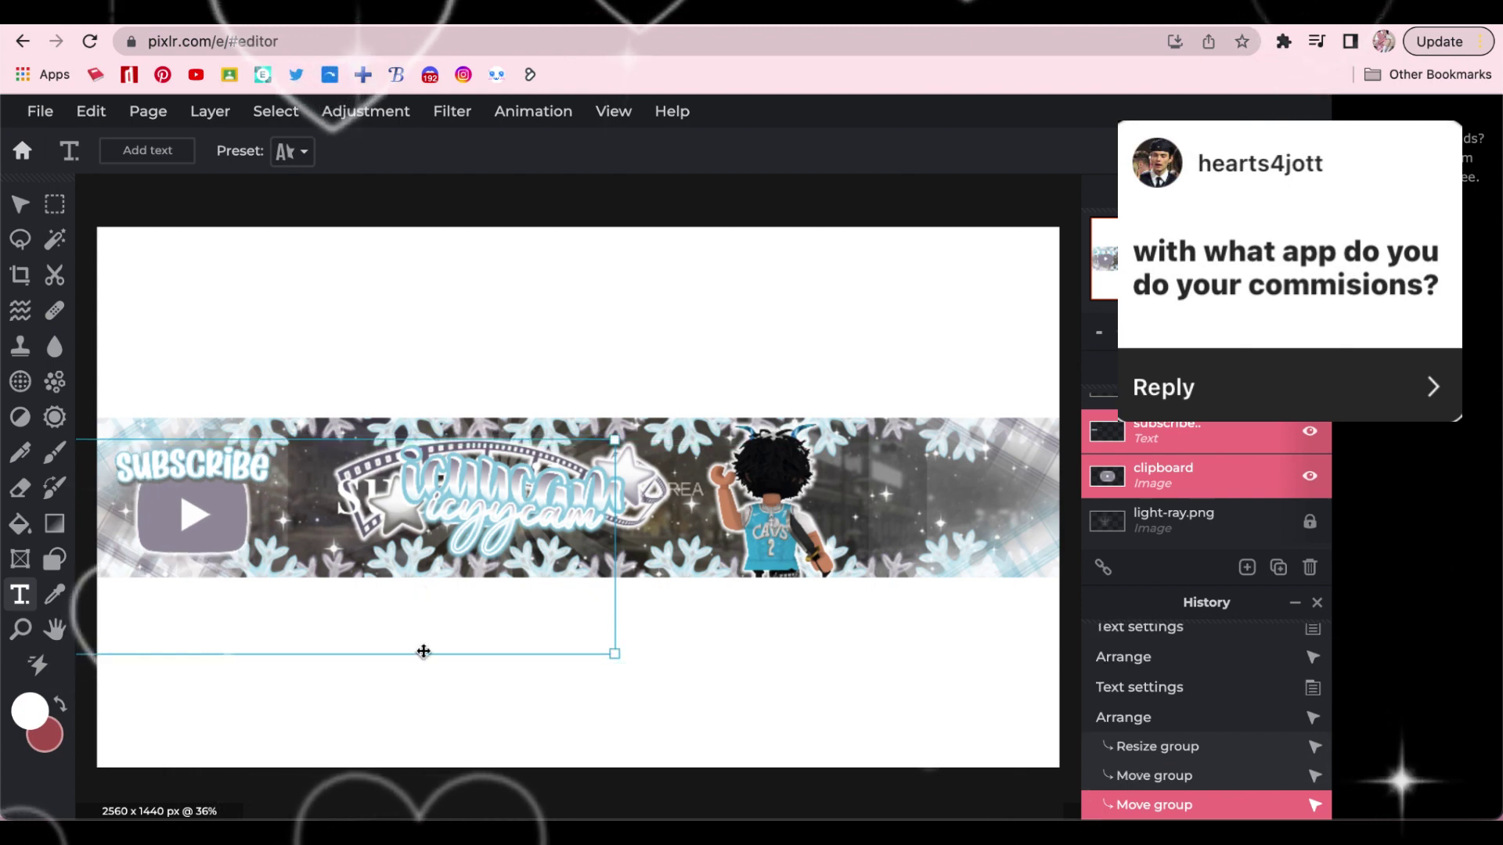
left_click(1231, 439)
left_click(1309, 431)
key("v")
scroll(1187, 485, "down", 2)
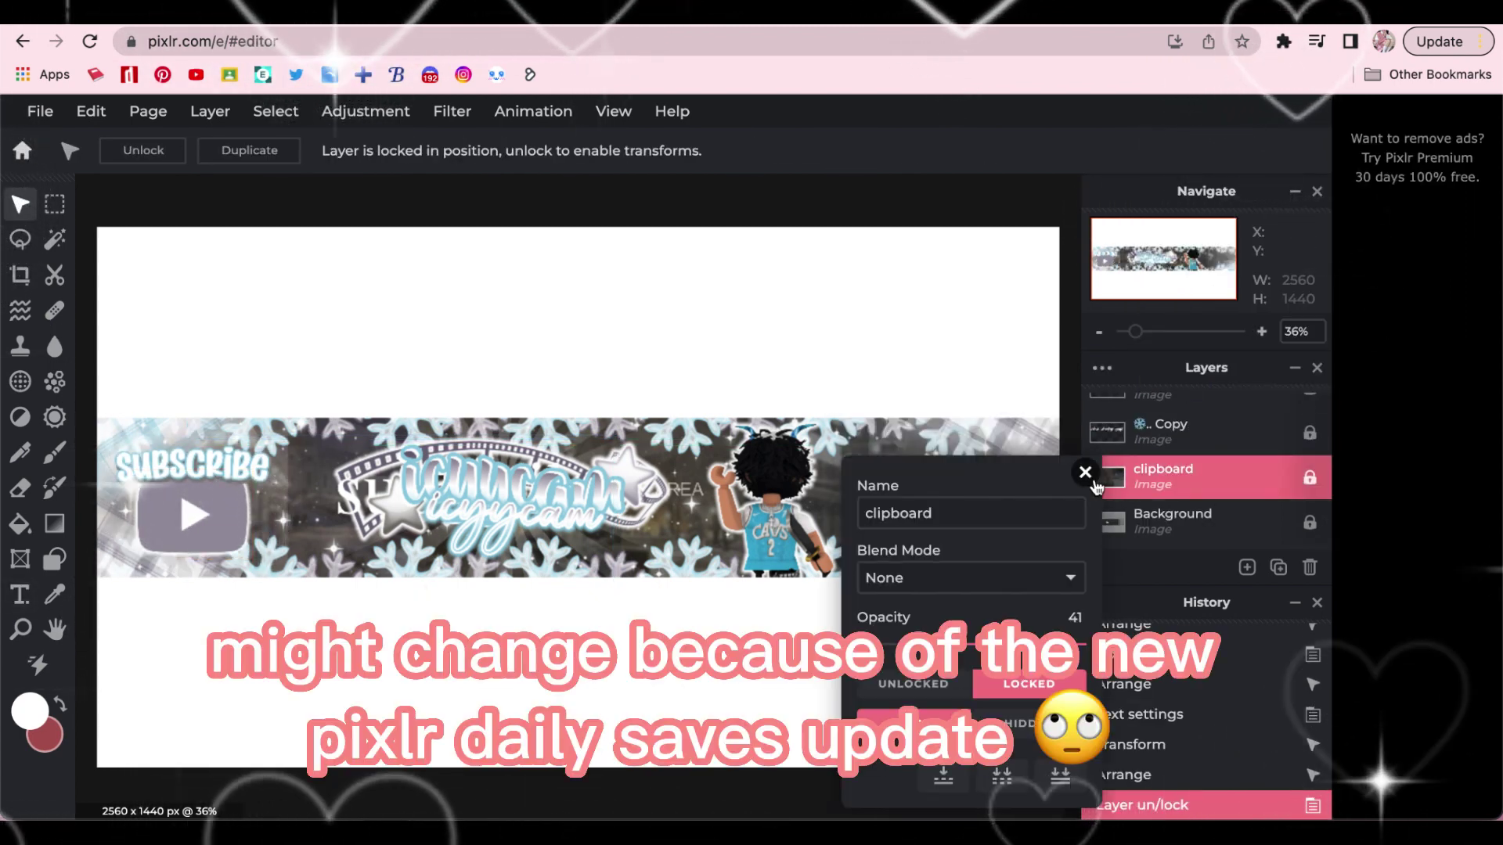
Lock the clipboard layer.
left_click(1094, 481)
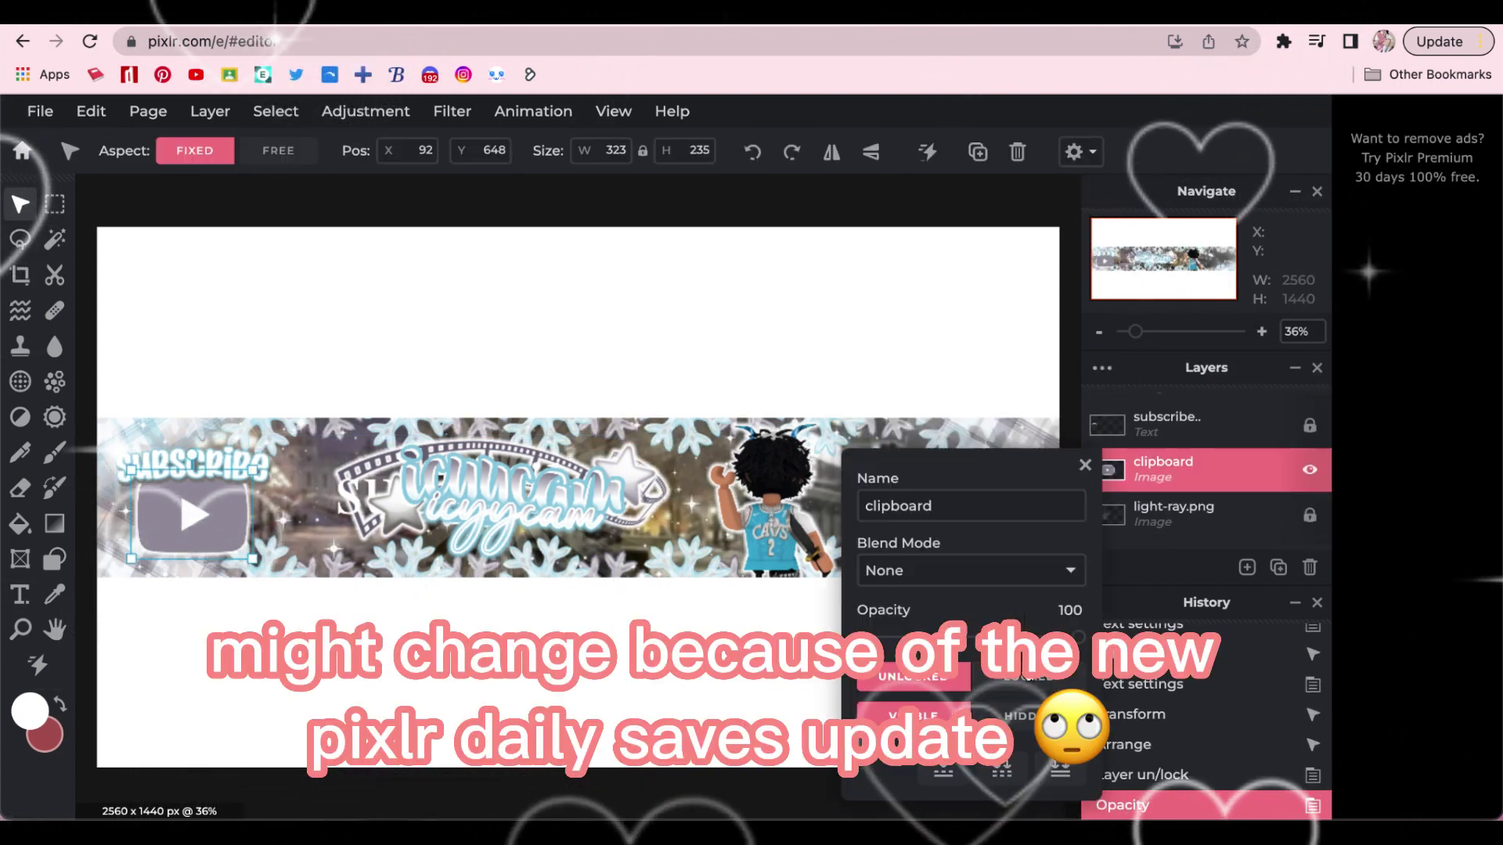
left_click(1309, 476)
scroll(993, 486, "down", 3)
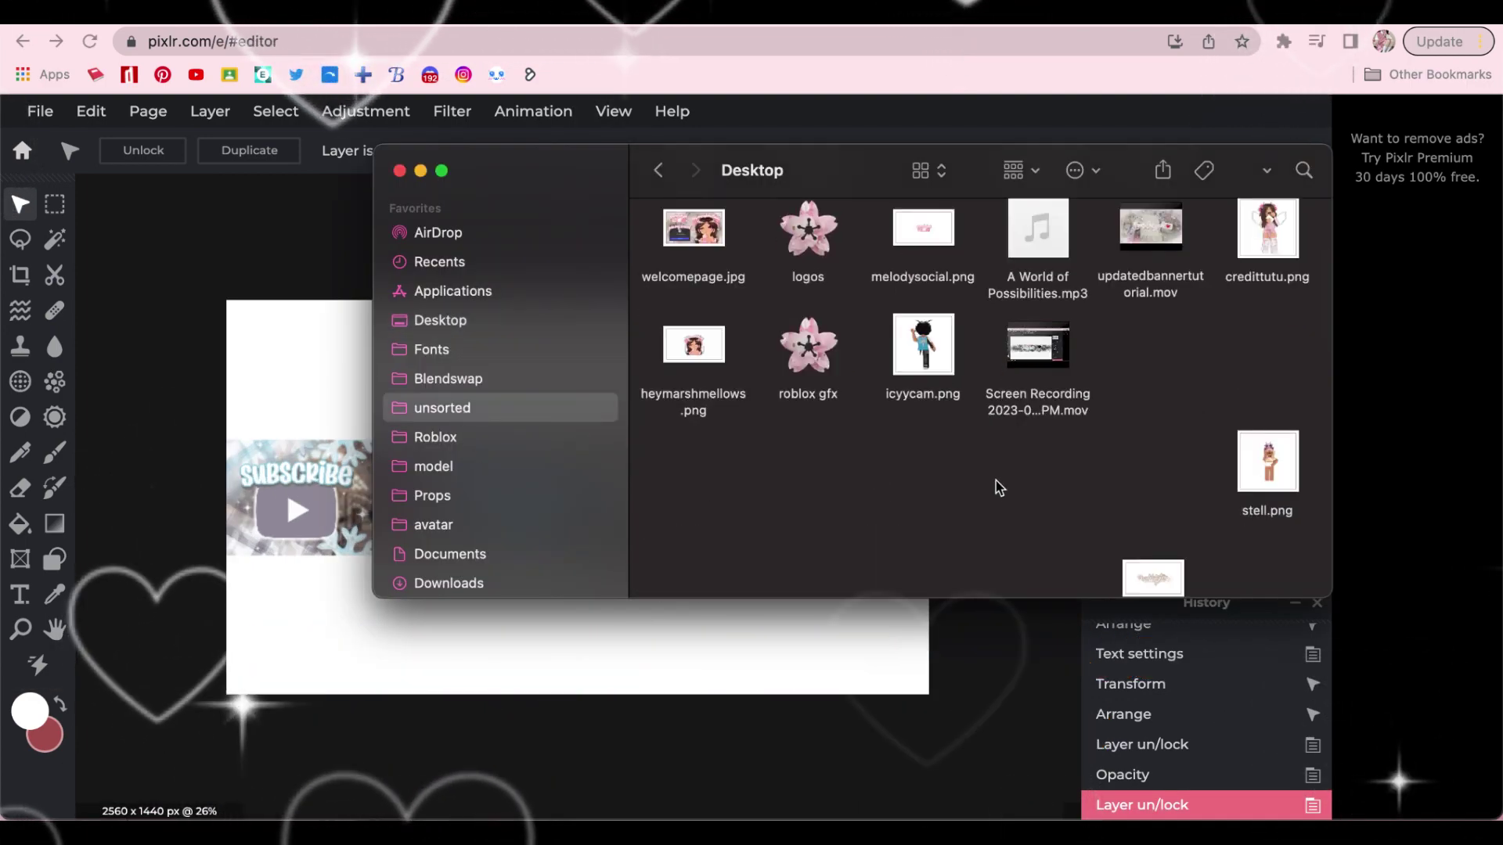
Import wavy lines.png from the unsorted folder, enlarge it at the banner's right end, and reload.
left_click(442, 408)
left_click_drag(982, 501, 900, 704)
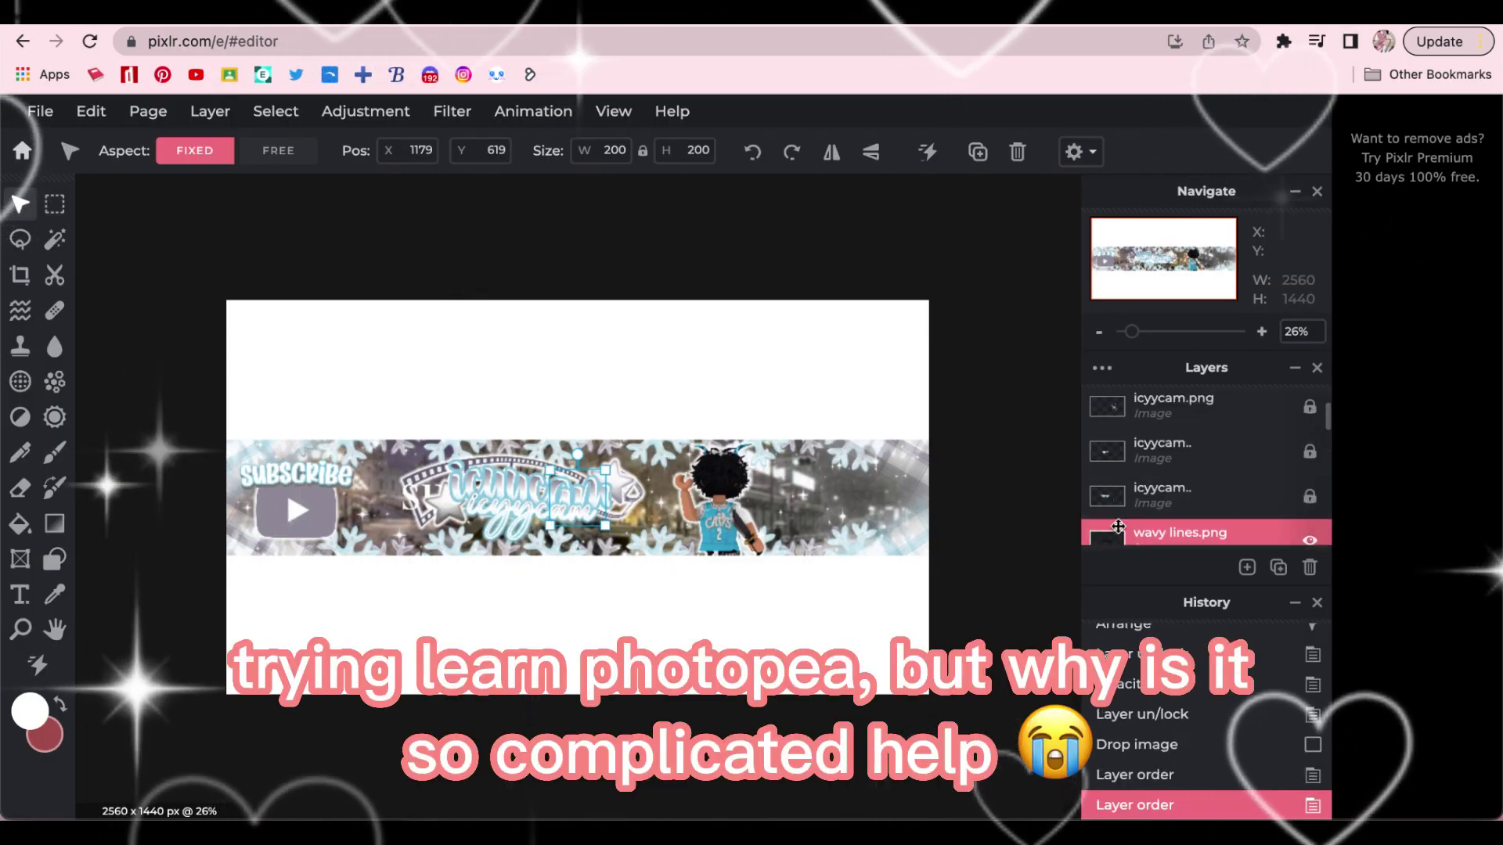
left_click_drag(725, 456, 1049, 410)
scroll(1040, 390, "up", 3)
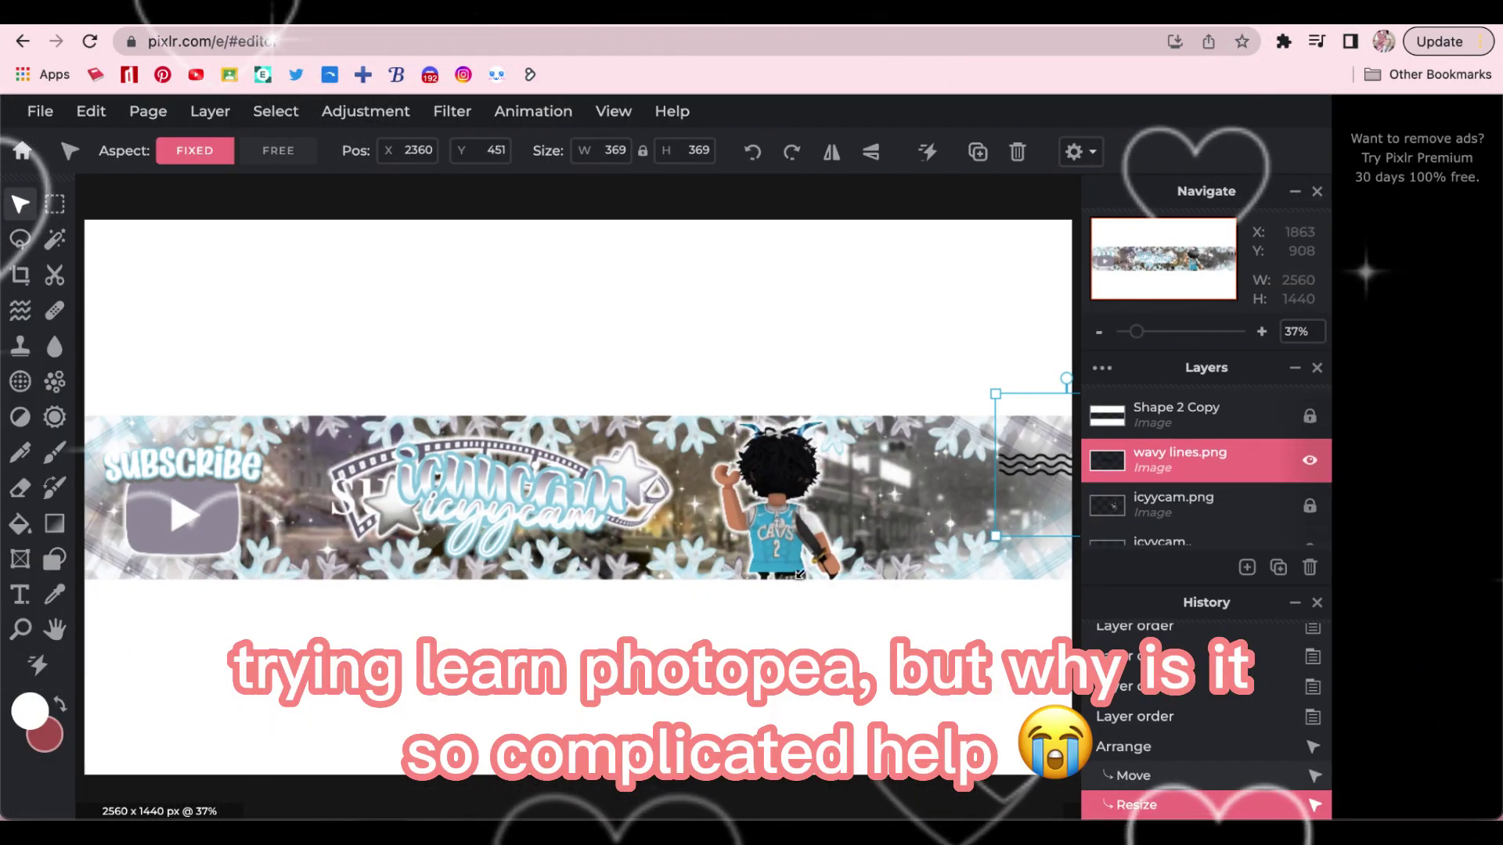
scroll(877, 472, "down", 5)
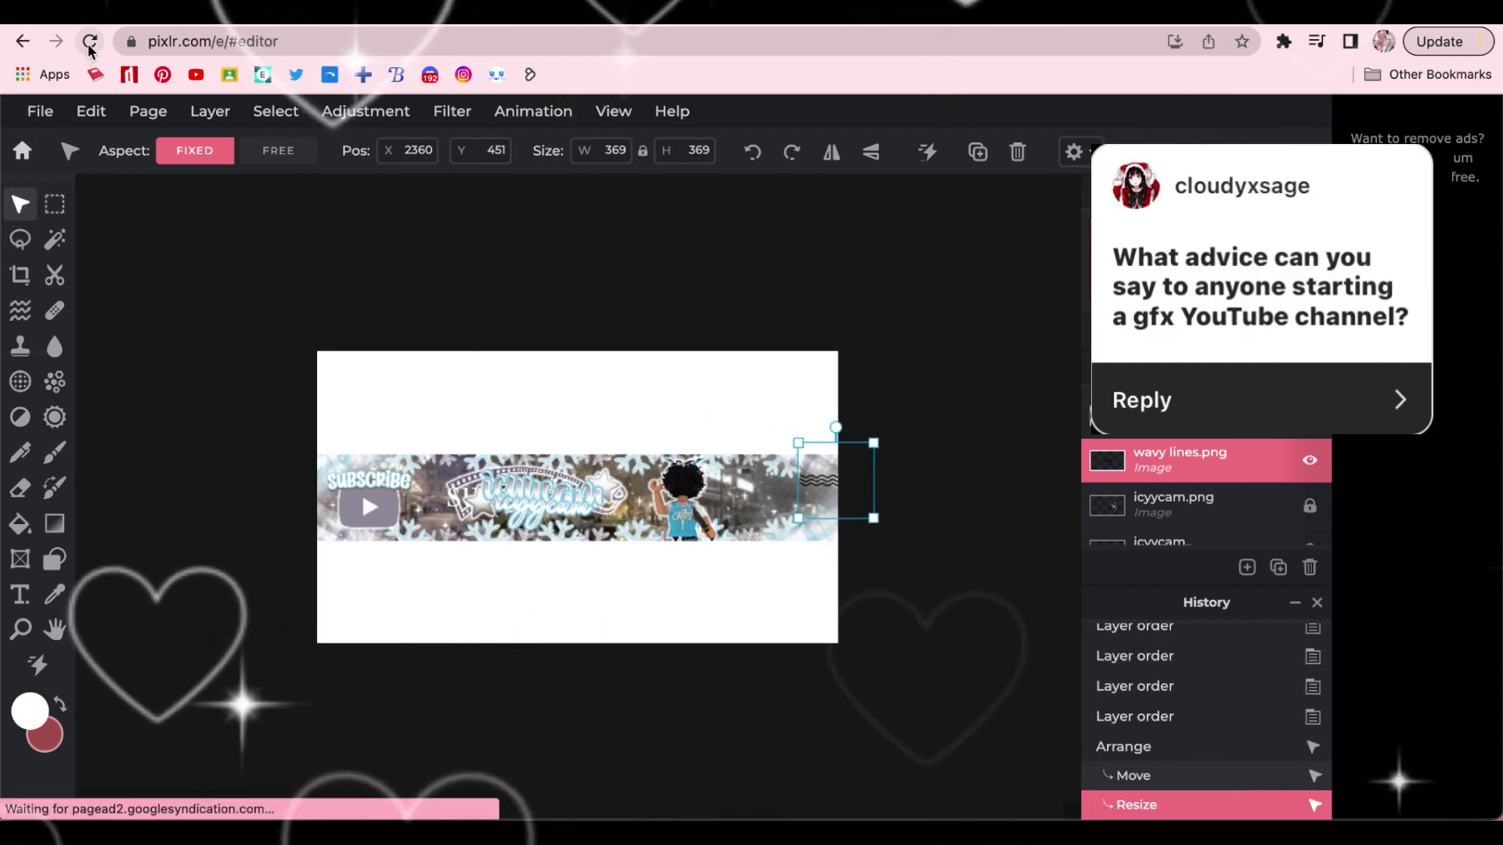
left_click(89, 41)
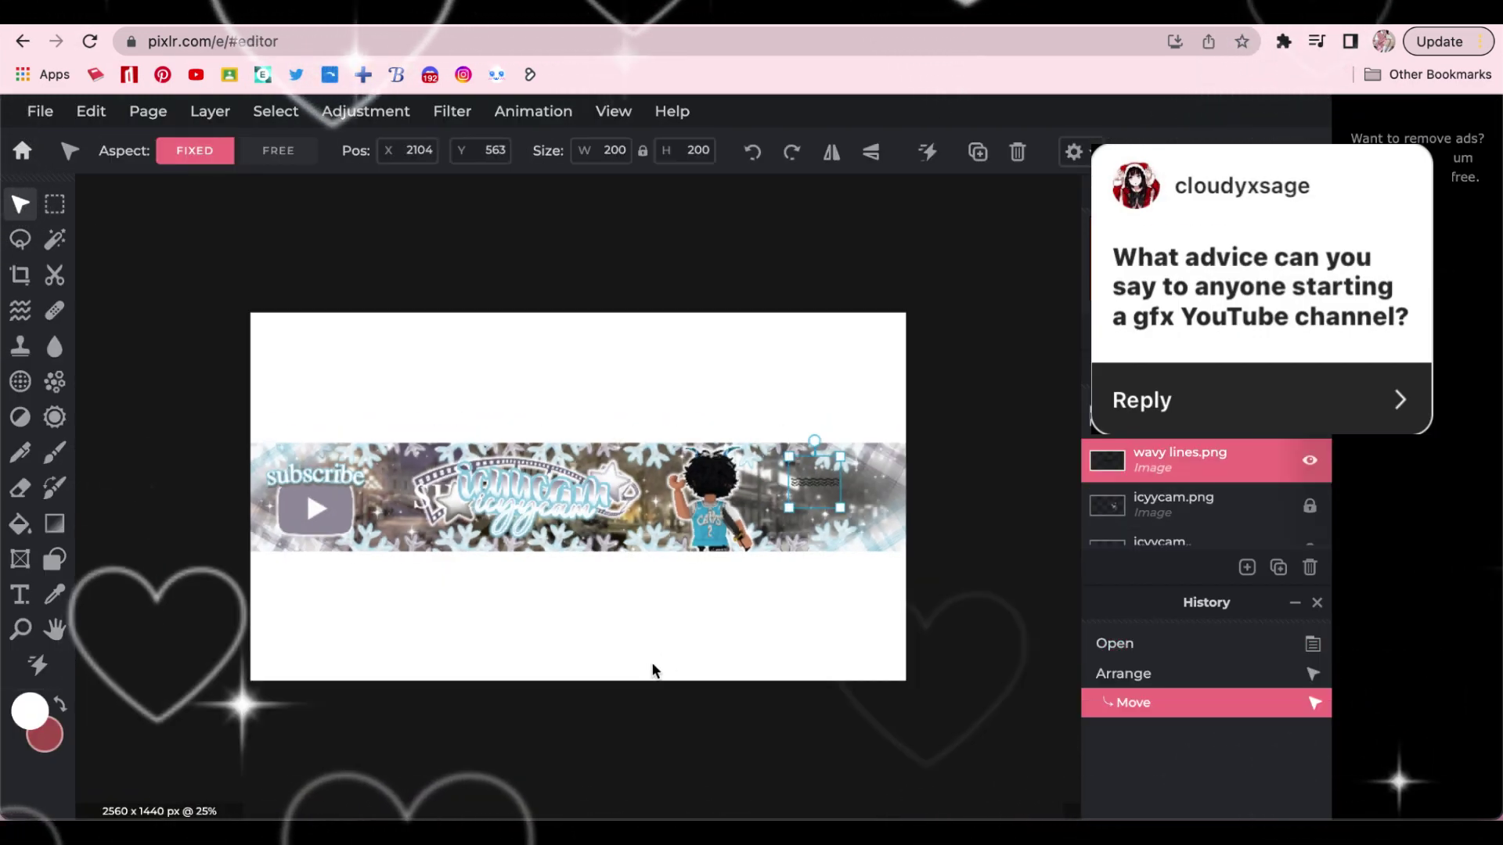
Enlarge and tilt the wavy lines across the banner's right end.
scroll(718, 812, "up", 4)
left_click_drag(718, 811, 825, 812)
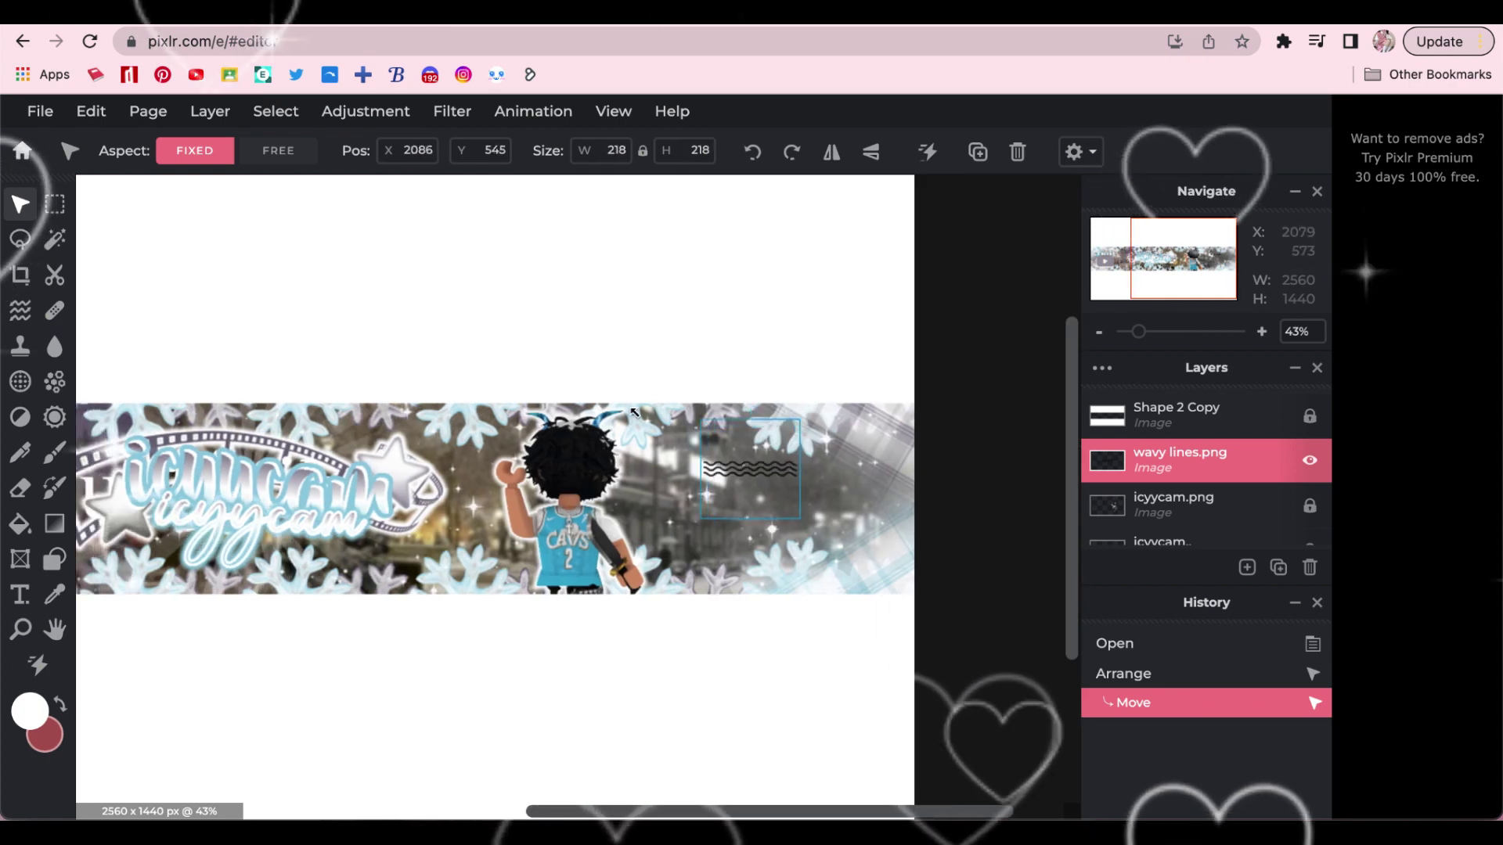
left_click_drag(800, 519, 957, 677)
left_click_drag(832, 413, 924, 438)
mouse_move(626, 548)
left_mouse_down()
mouse_move(601, 481)
mouse_move(632, 462)
left_mouse_up()
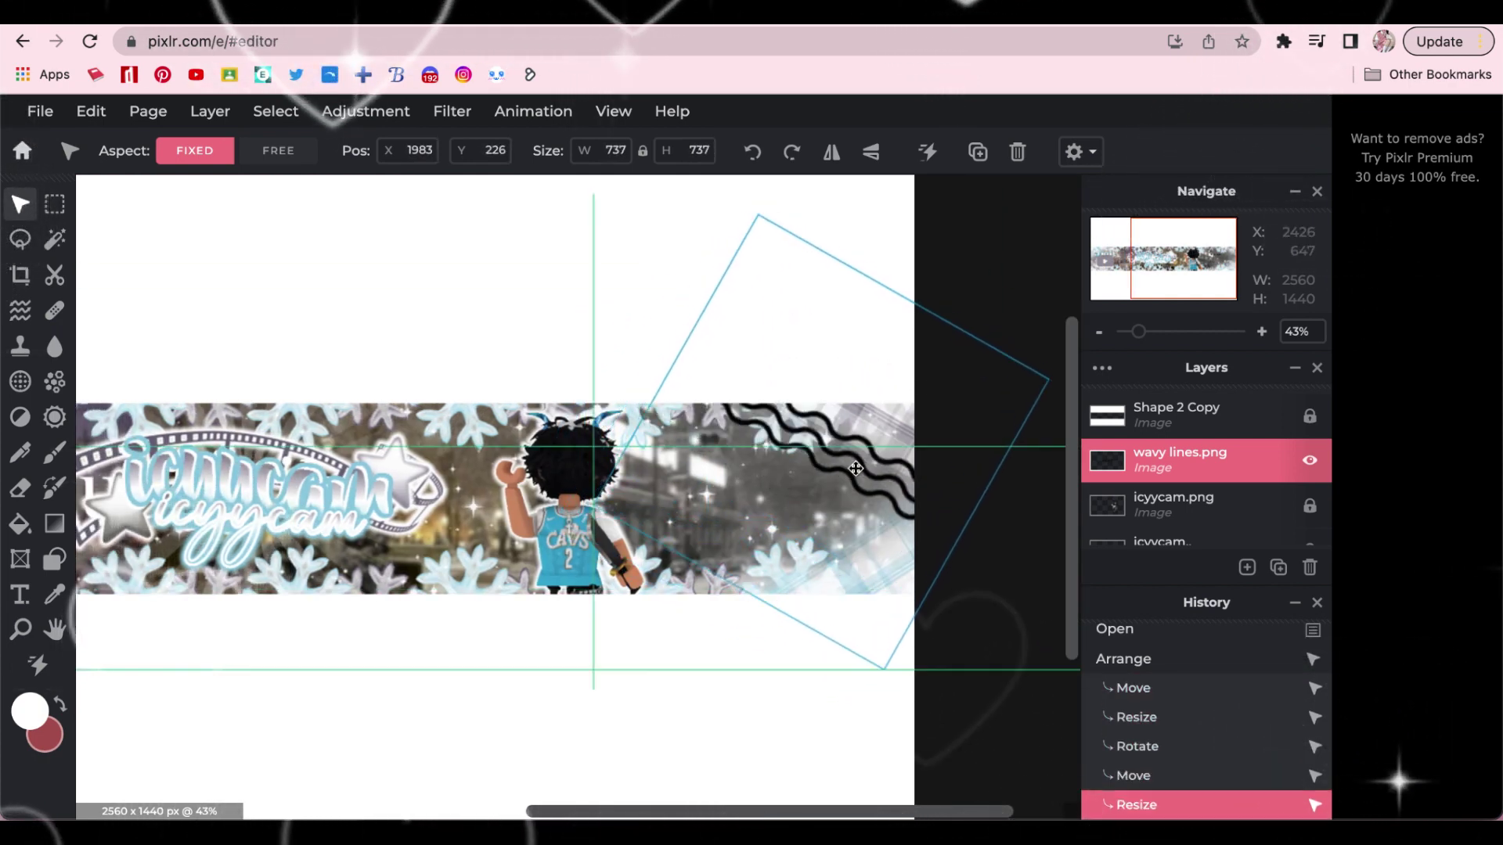
Turn the wavy lines white with Color lookup and delete the duplicate plain subscribe text layer.
left_click(365, 111)
left_click(353, 368)
left_click_drag(673, 242, 1308, 160)
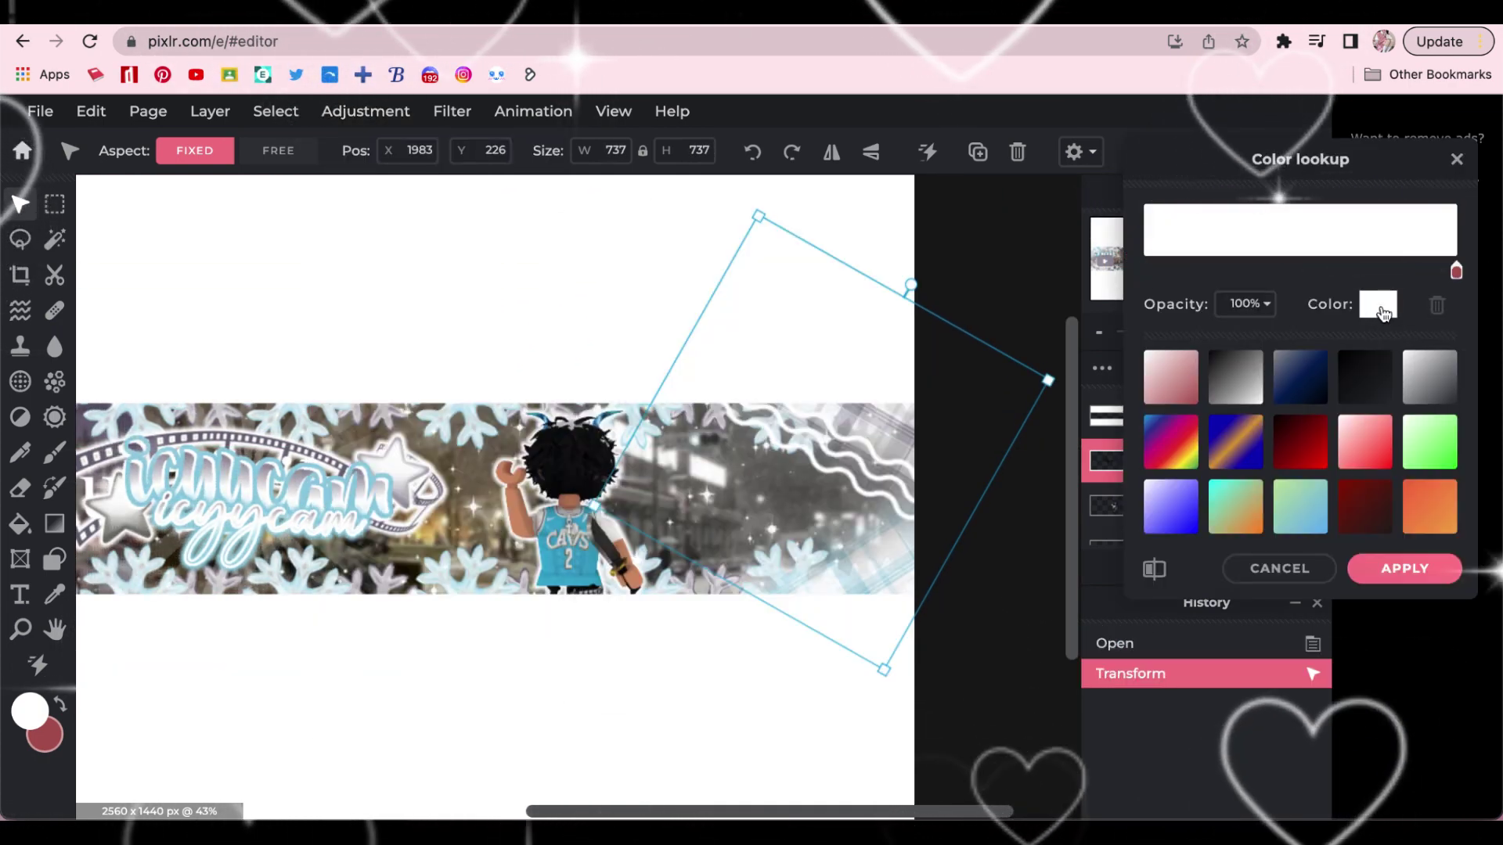
left_click(1404, 568)
scroll(1077, 507, "up", 5)
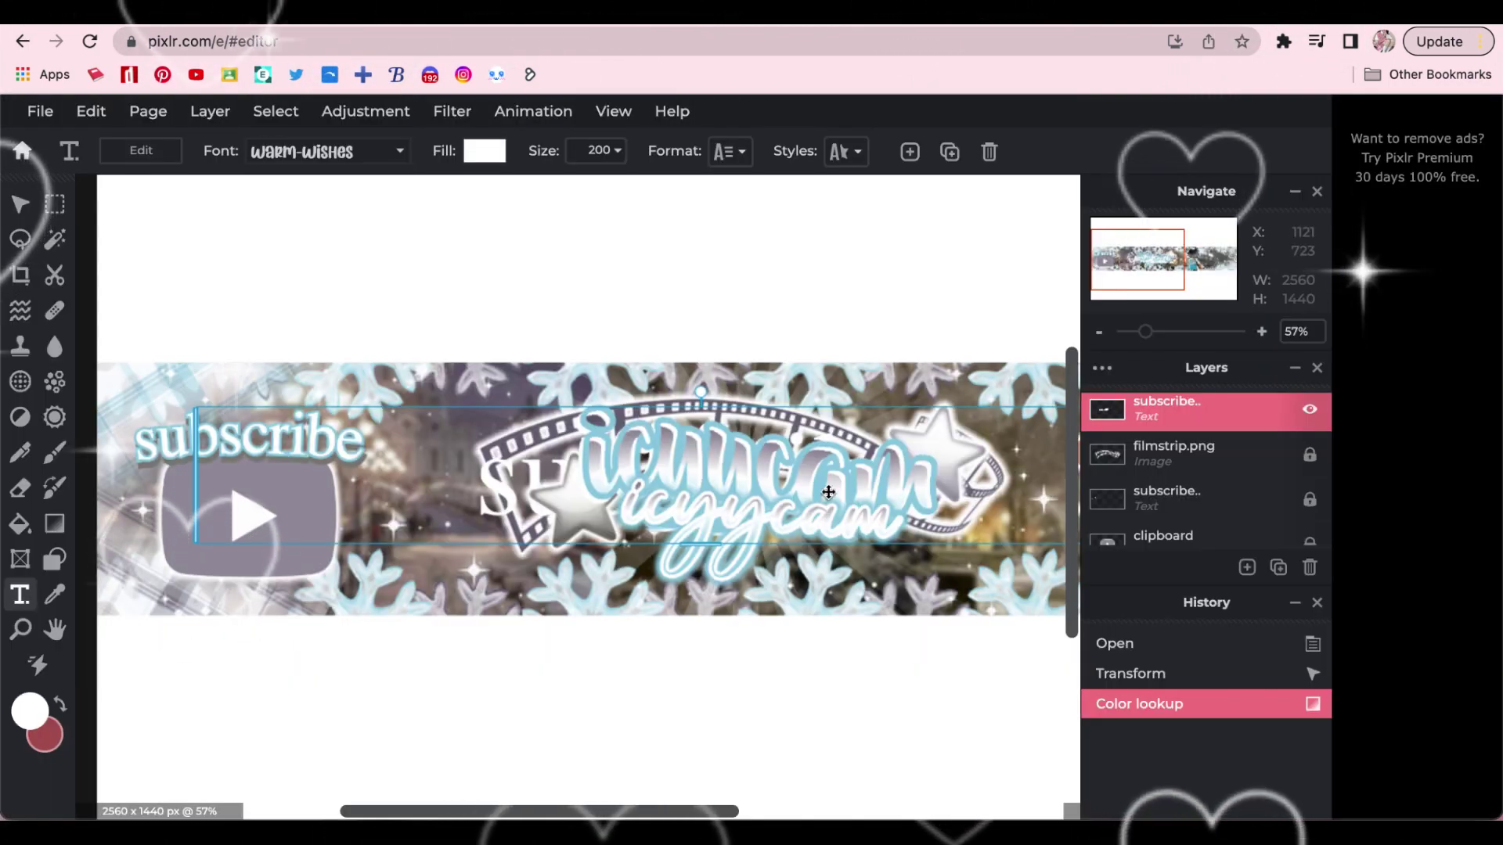
scroll(560, 573, "down", 5)
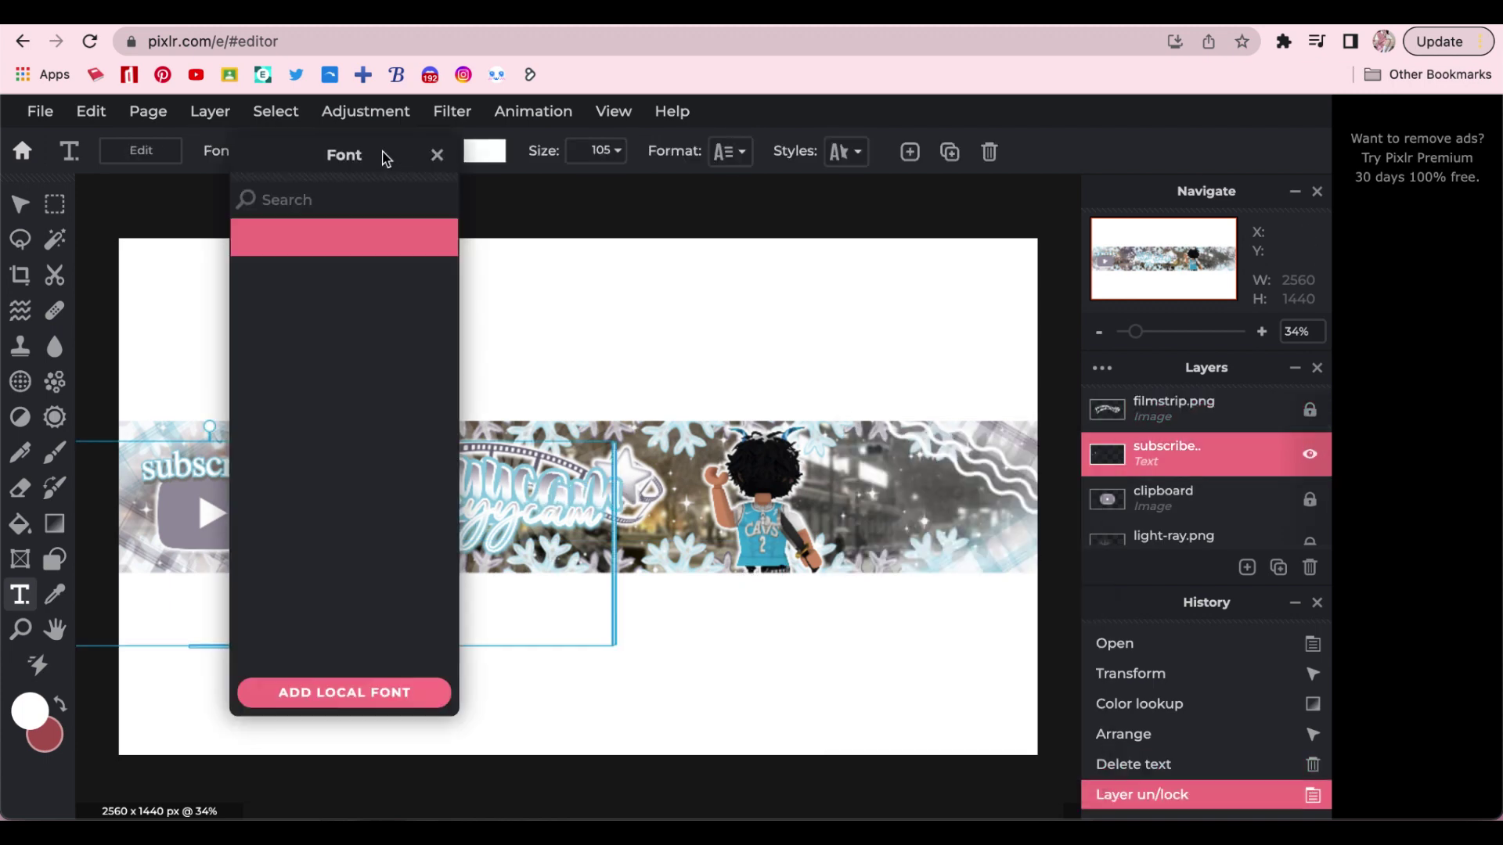
left_click(310, 380)
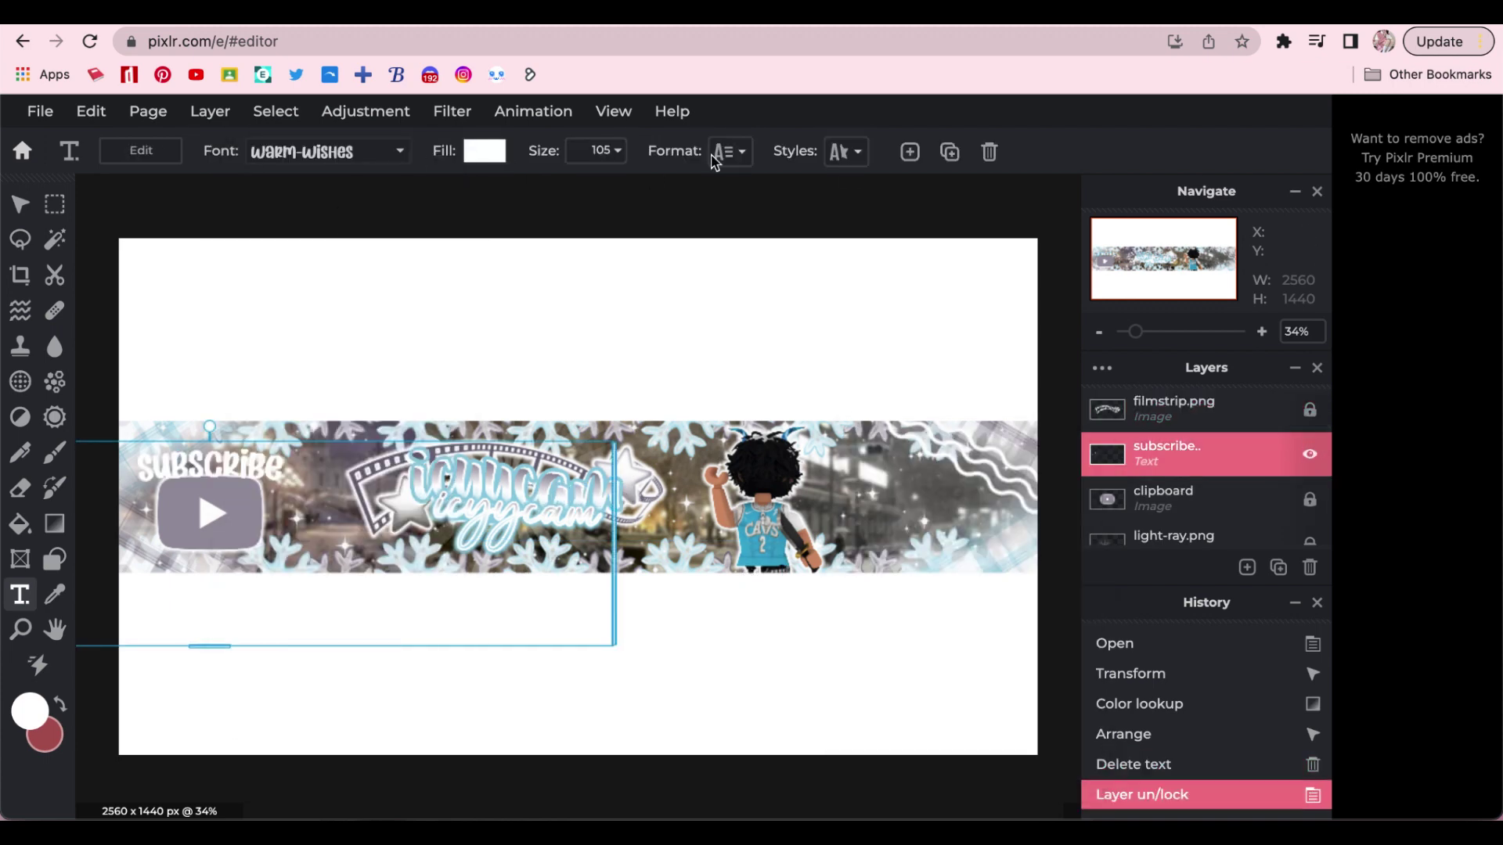
Reload to the Pixlr home screen and reopen the latest banner project.
left_click(90, 41)
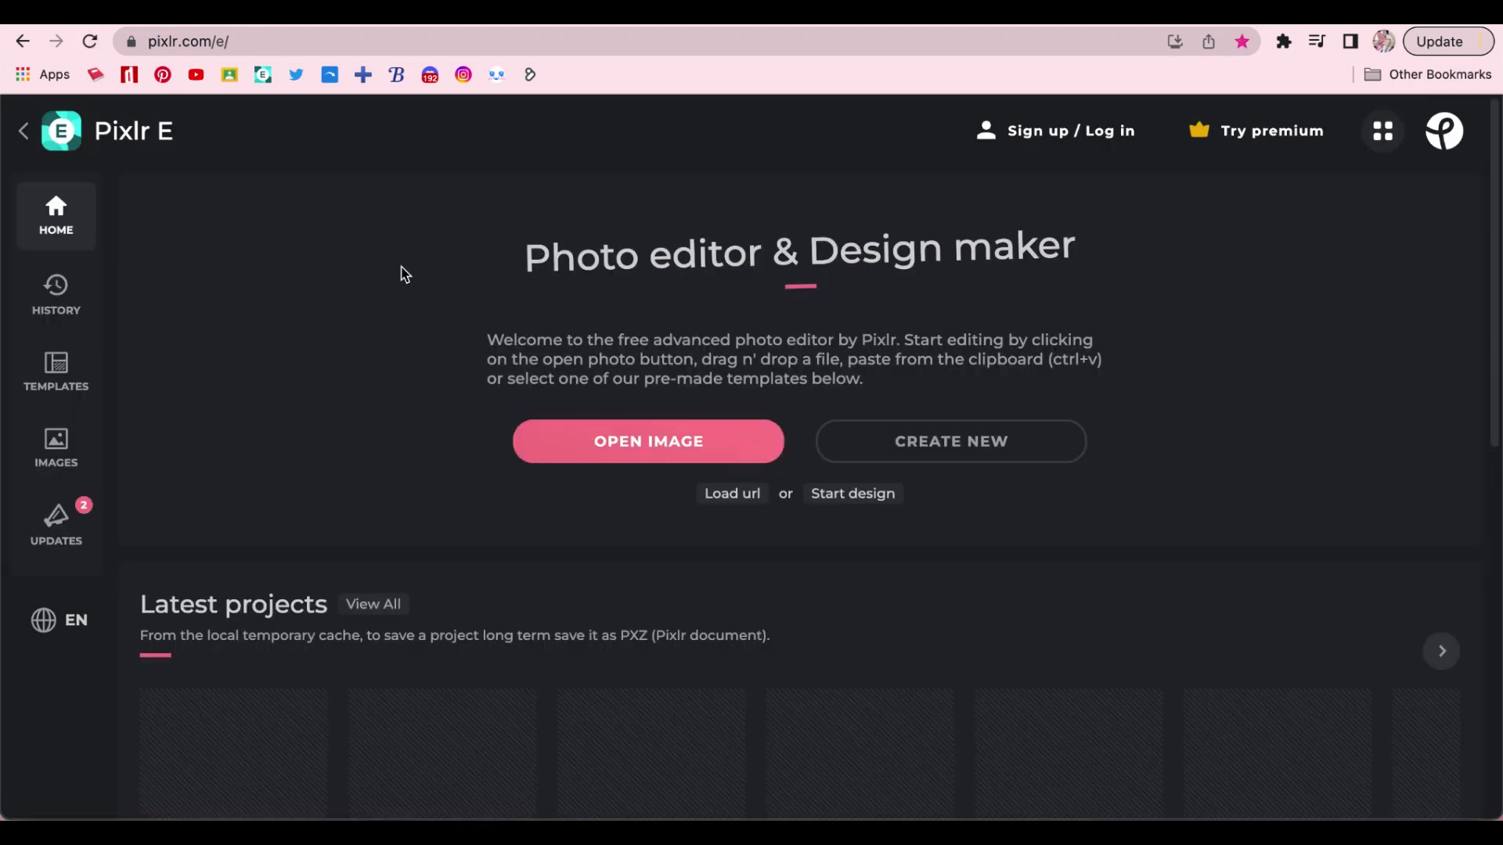
left_click(246, 696)
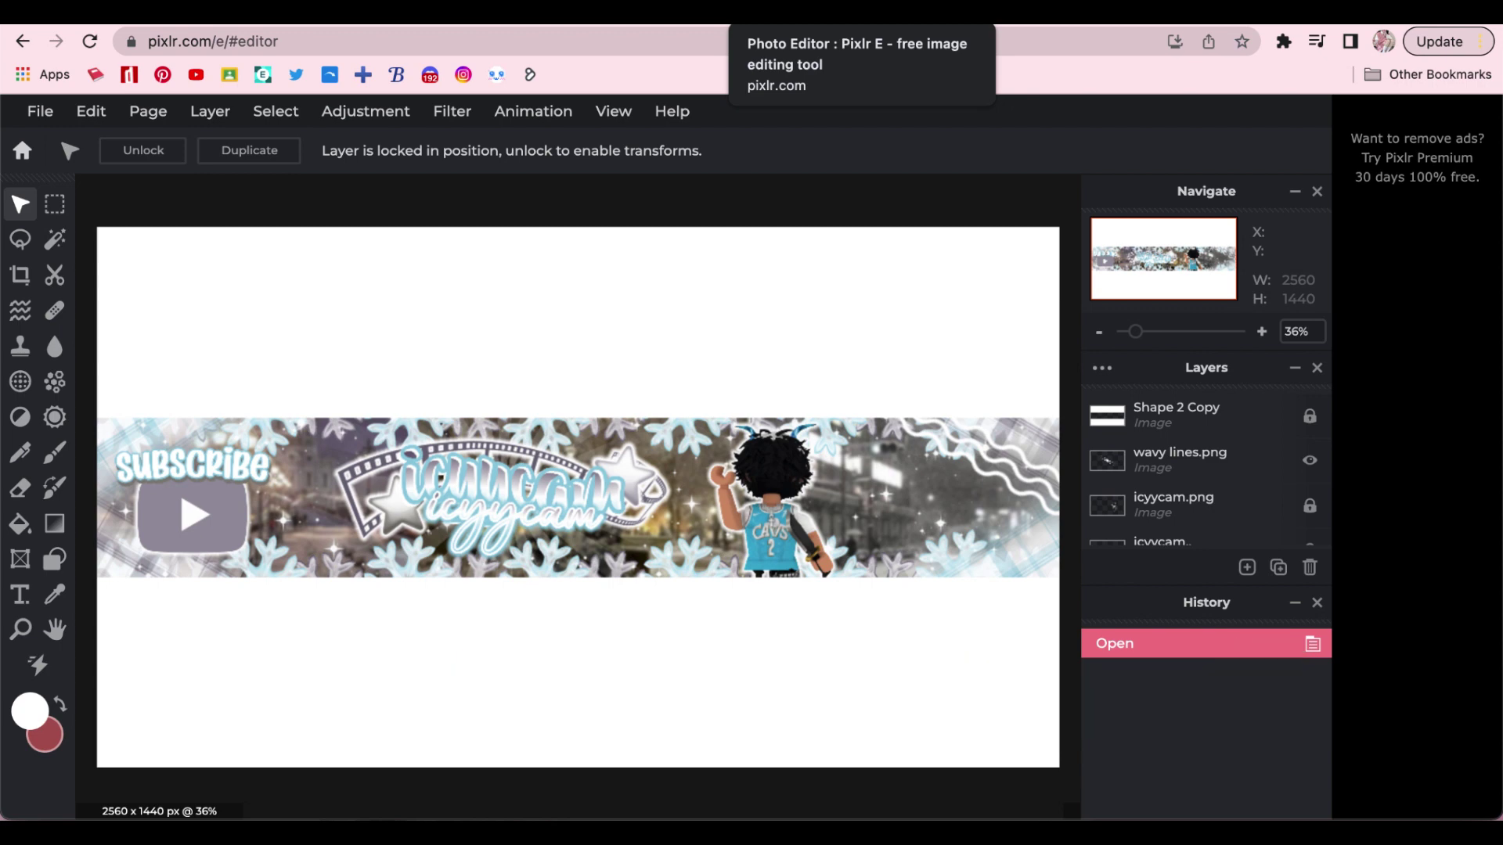
Duplicate the wavy lines, offset the copy slightly left, and send it down the stack.
left_click_drag(881, 486, 881, 492)
key("ctrl+minus")
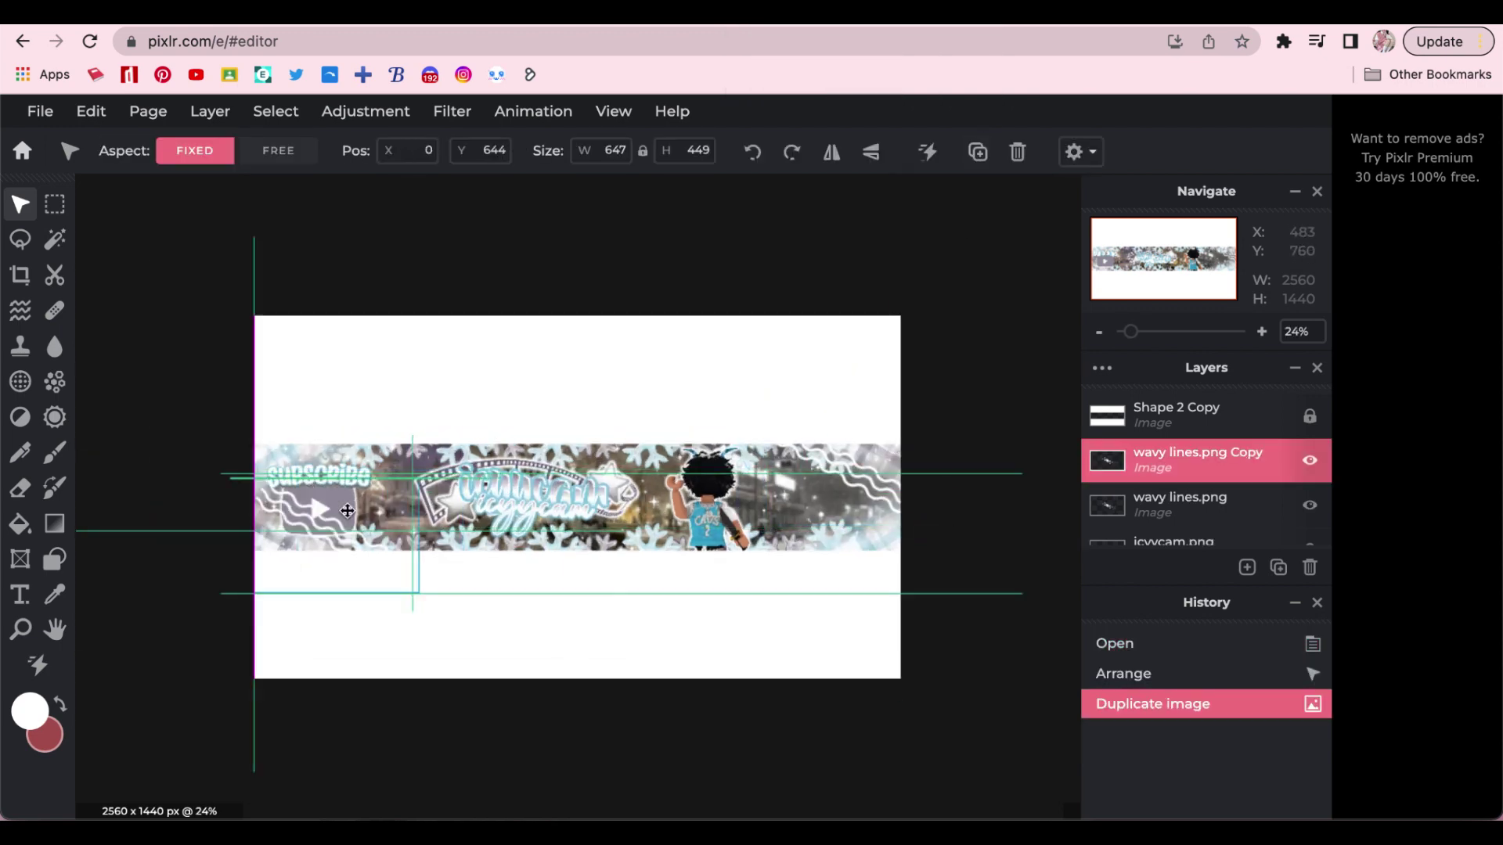
left_click_drag(351, 506, 345, 507)
key("ctrl+bracketleft")
key("ctrl+bracketleft")
key("ctrl+bracketleft")
key("ctrl+bracketleft")
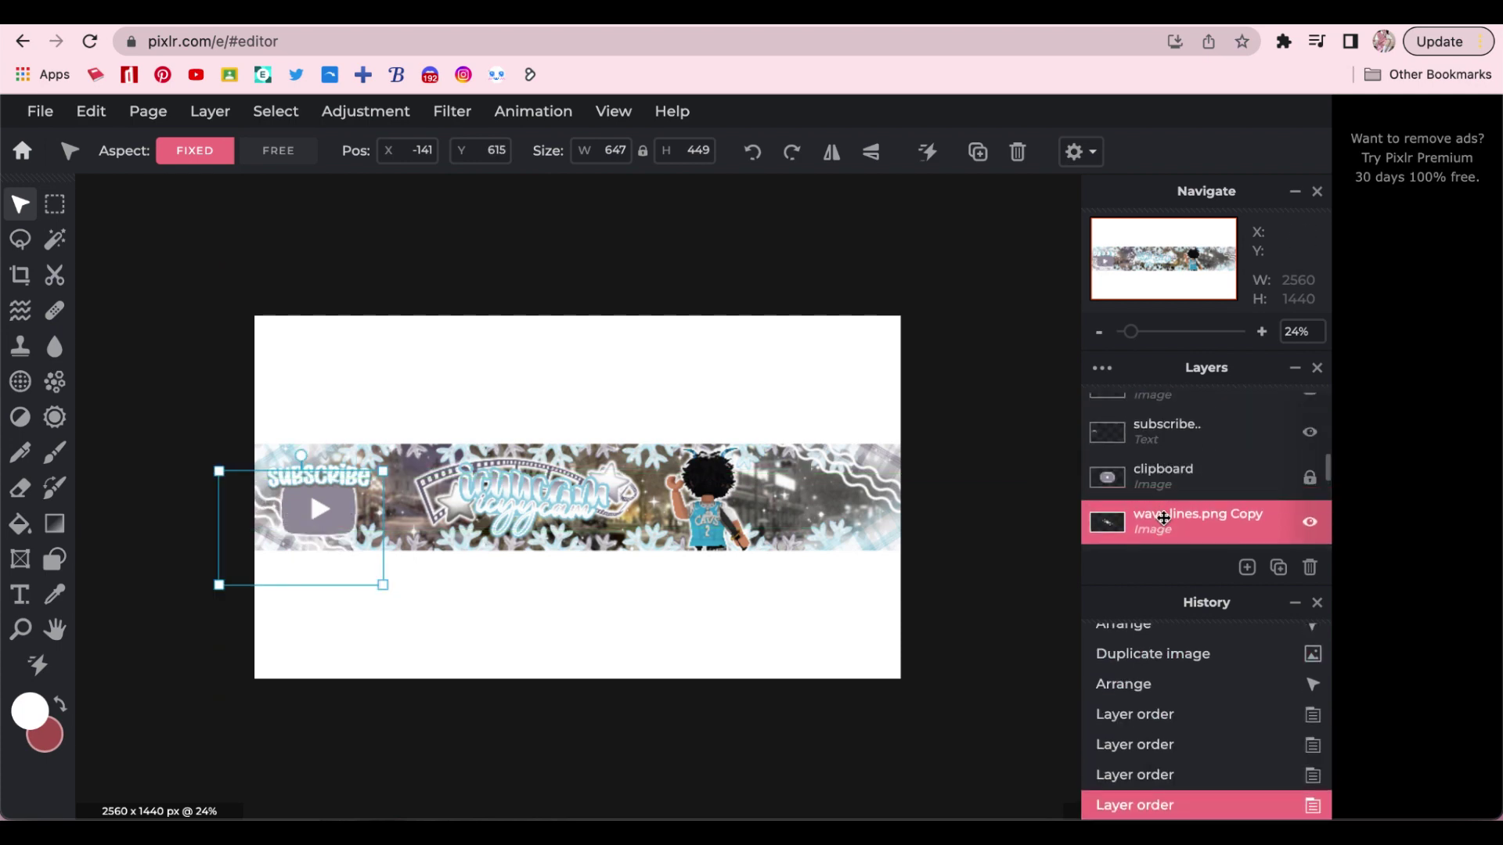
Lock the wavy lines copy, another finished layer, and the subscribe text layer.
left_click(1197, 522)
left_click(1029, 690)
left_click(1174, 410)
left_click(1026, 604)
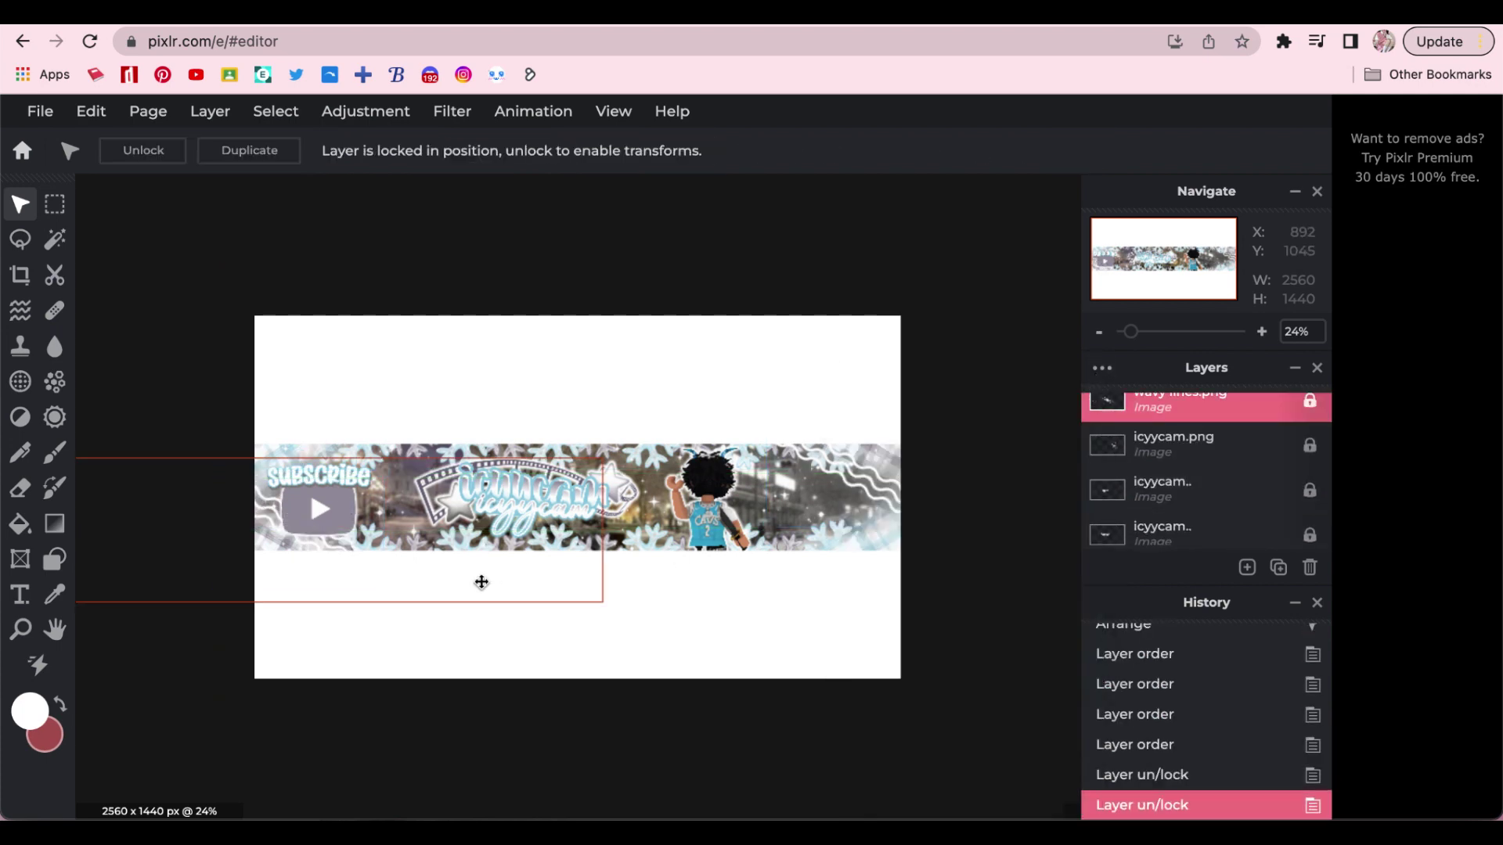
left_click(1175, 463)
left_click(1176, 463)
left_click(1028, 657)
key("ctrl+plus")
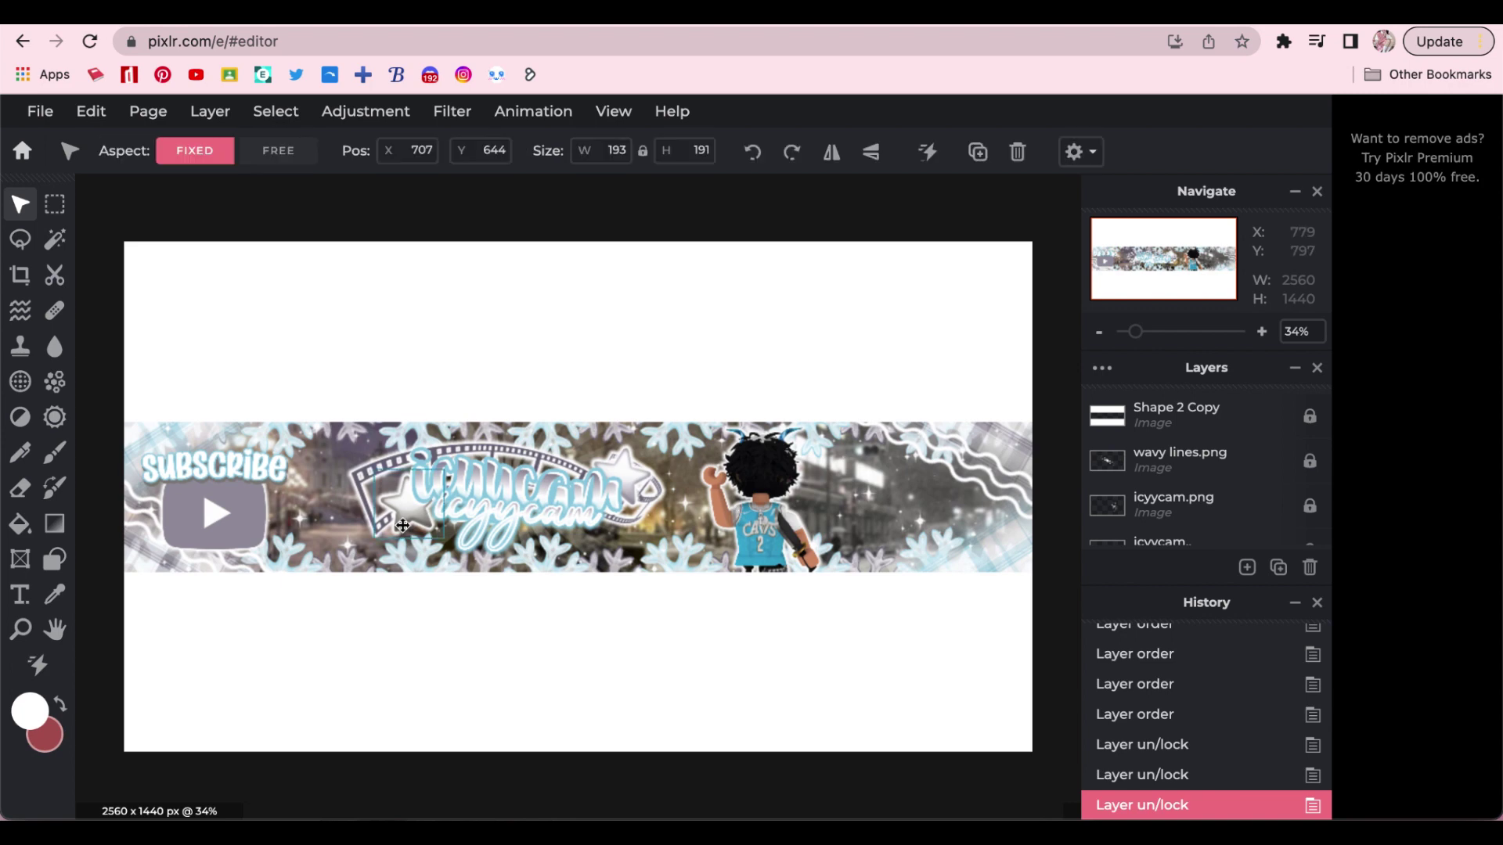
Duplicate the star, shrink the copy, and place it beside the first star.
left_click_drag(875, 522, 937, 512)
left_click_drag(1145, 502, 1145, 458)
key("ctrl+plus")
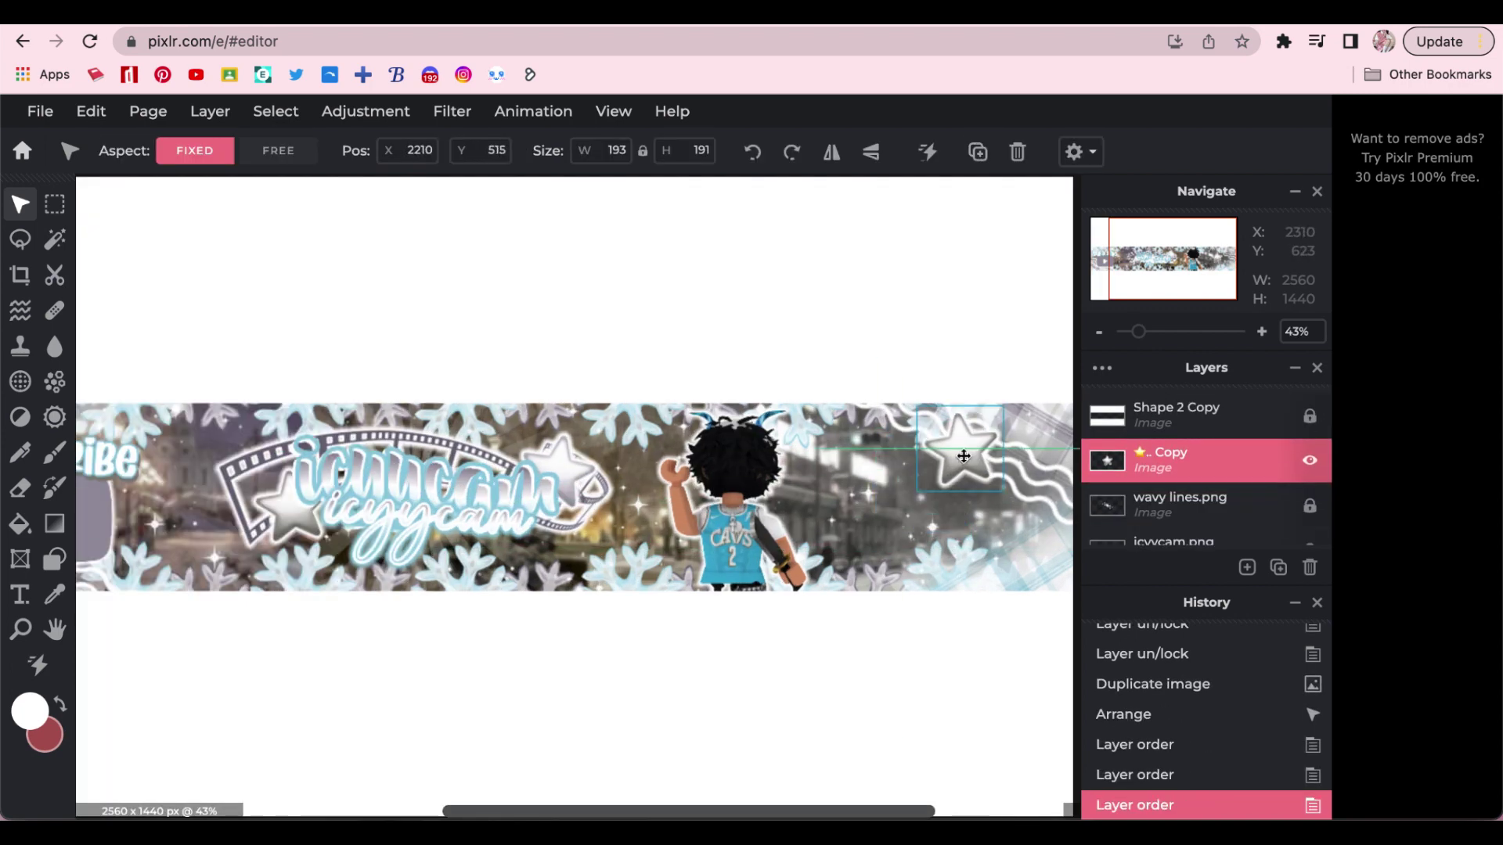
left_click(1185, 746)
key("ctrl+j")
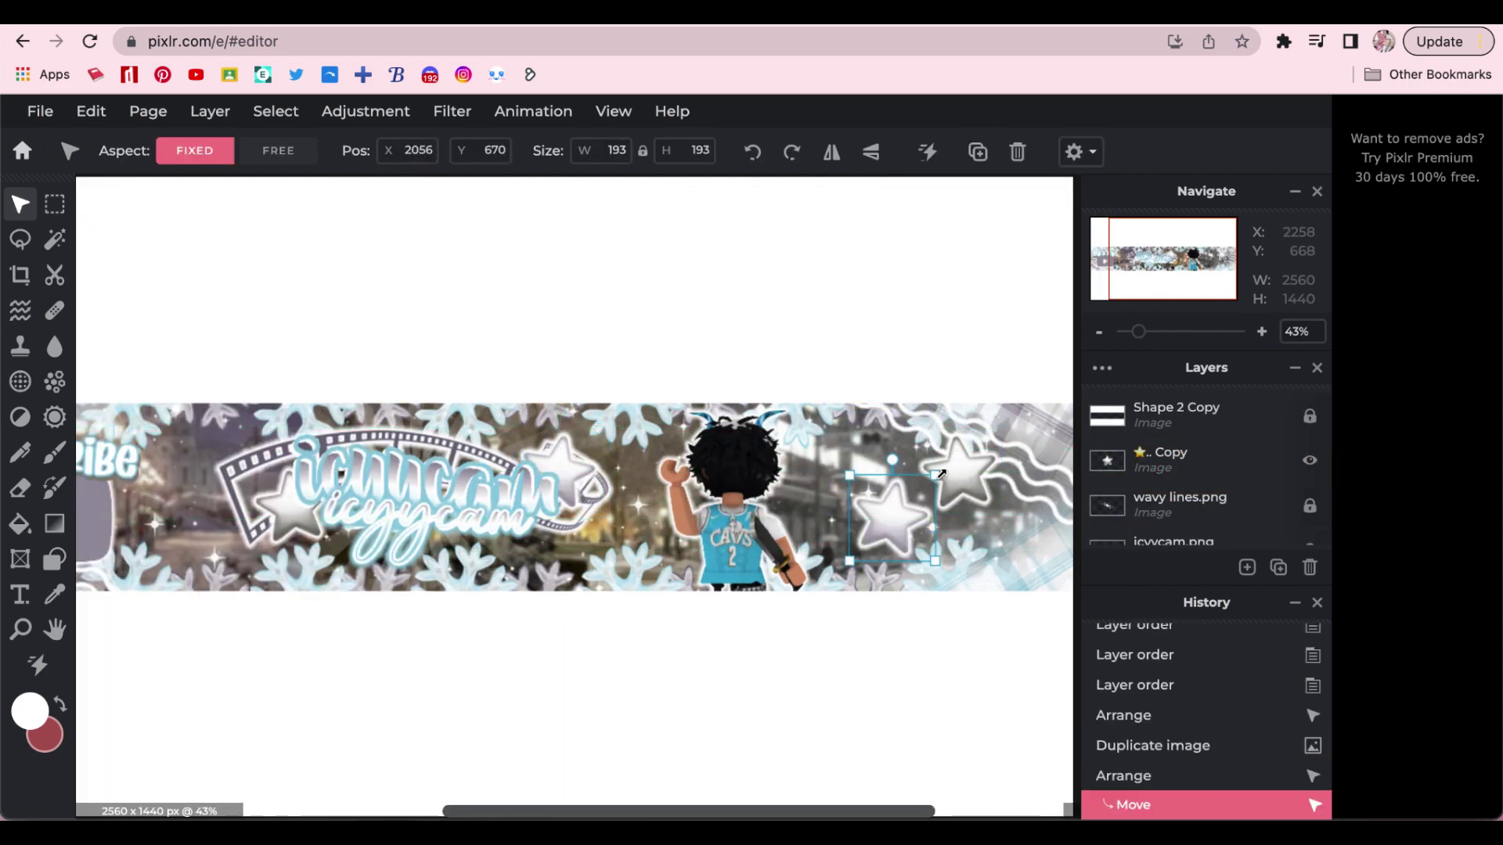
left_click_drag(899, 521, 918, 502)
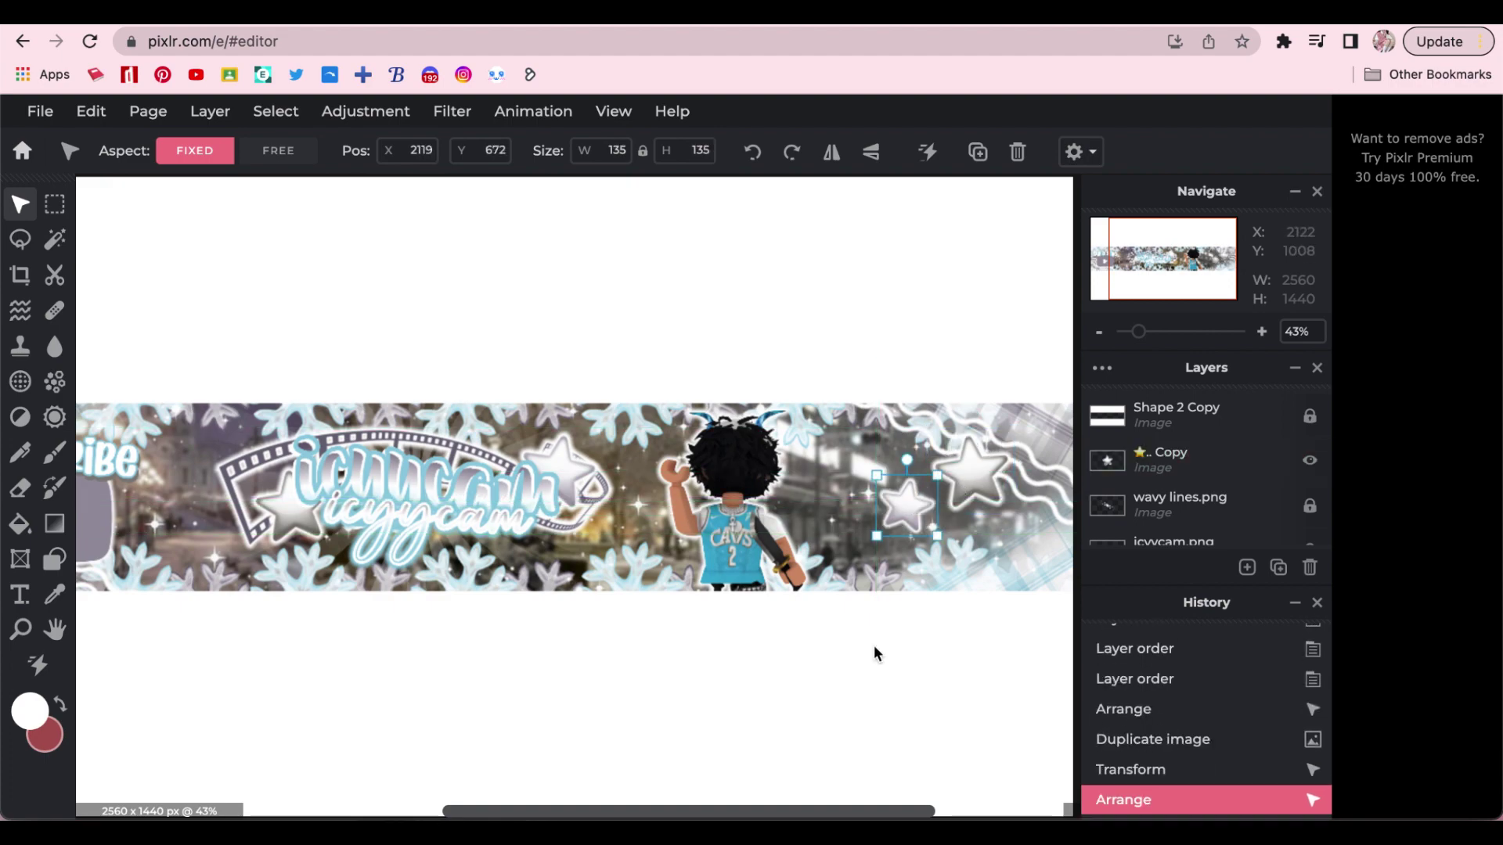
key("ctrl+minus")
Save the banner as a 2560×1440 JPG.
scroll(760, 610, "up", 2)
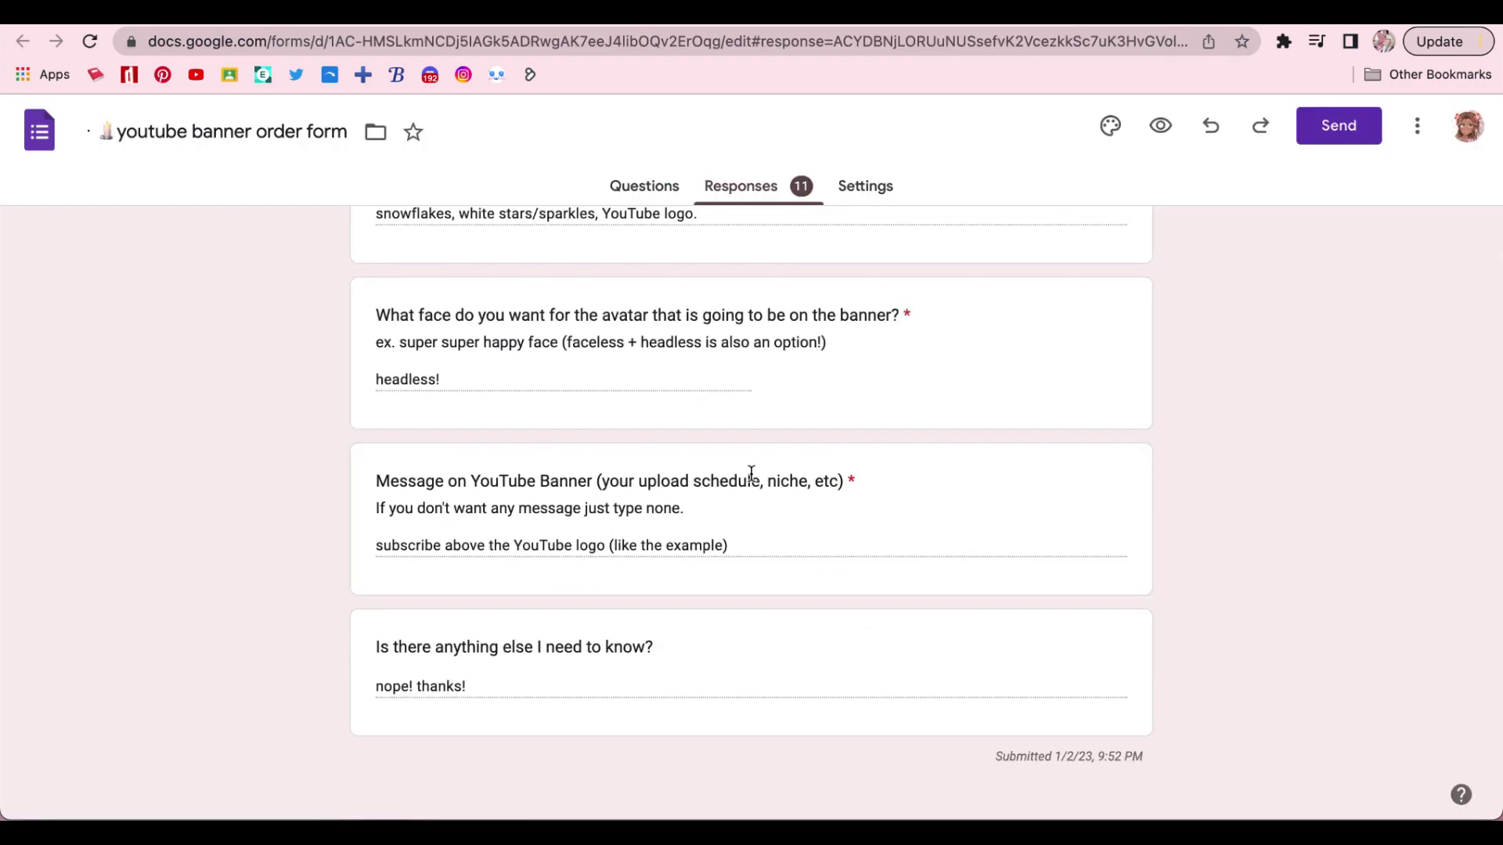
scroll(752, 478, "up", 5)
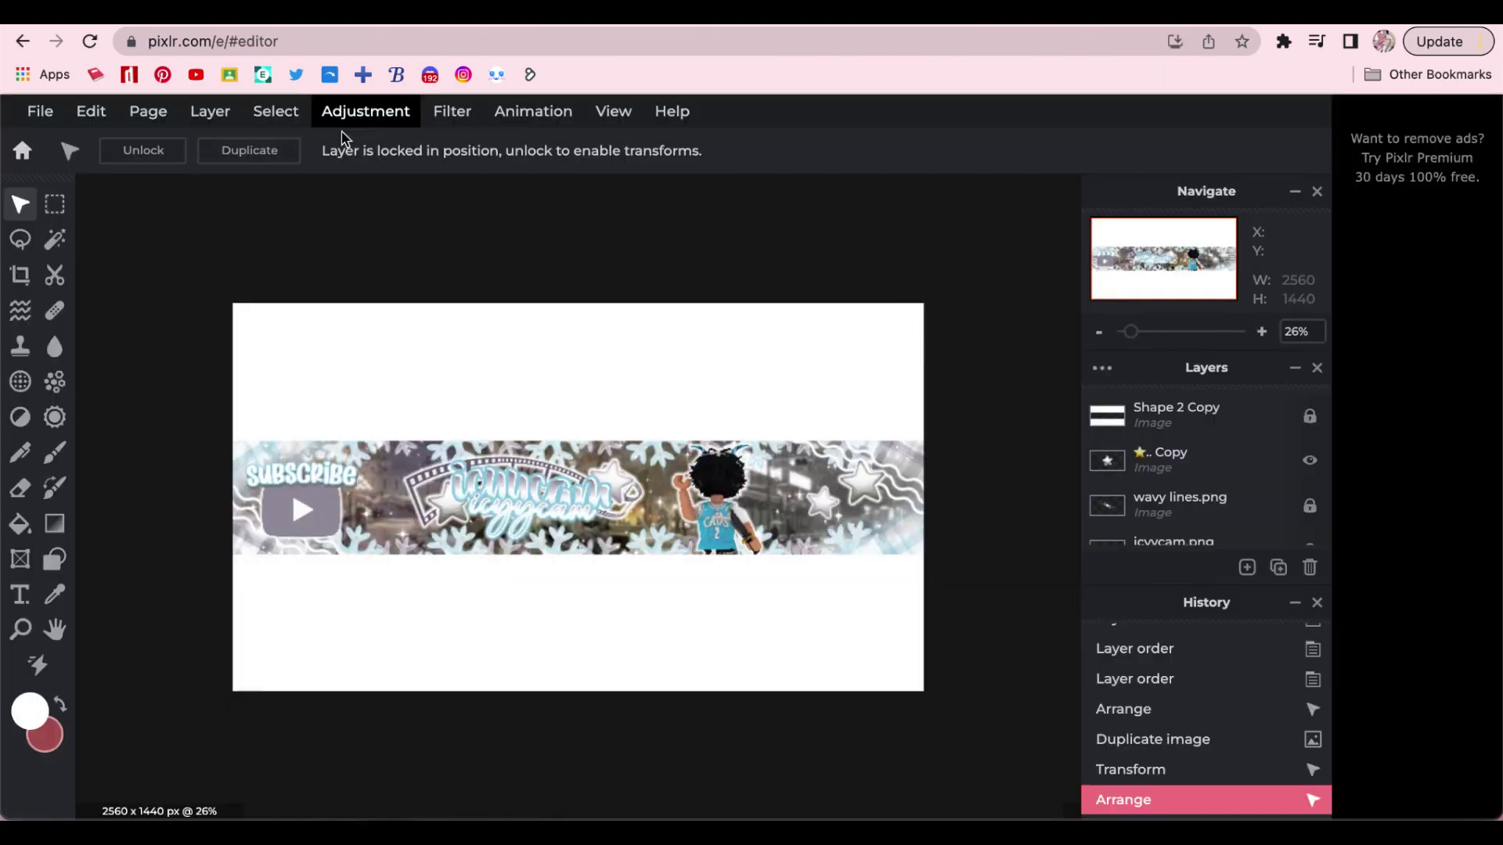
key("ctrl+s")
key("Return")
key("Return")
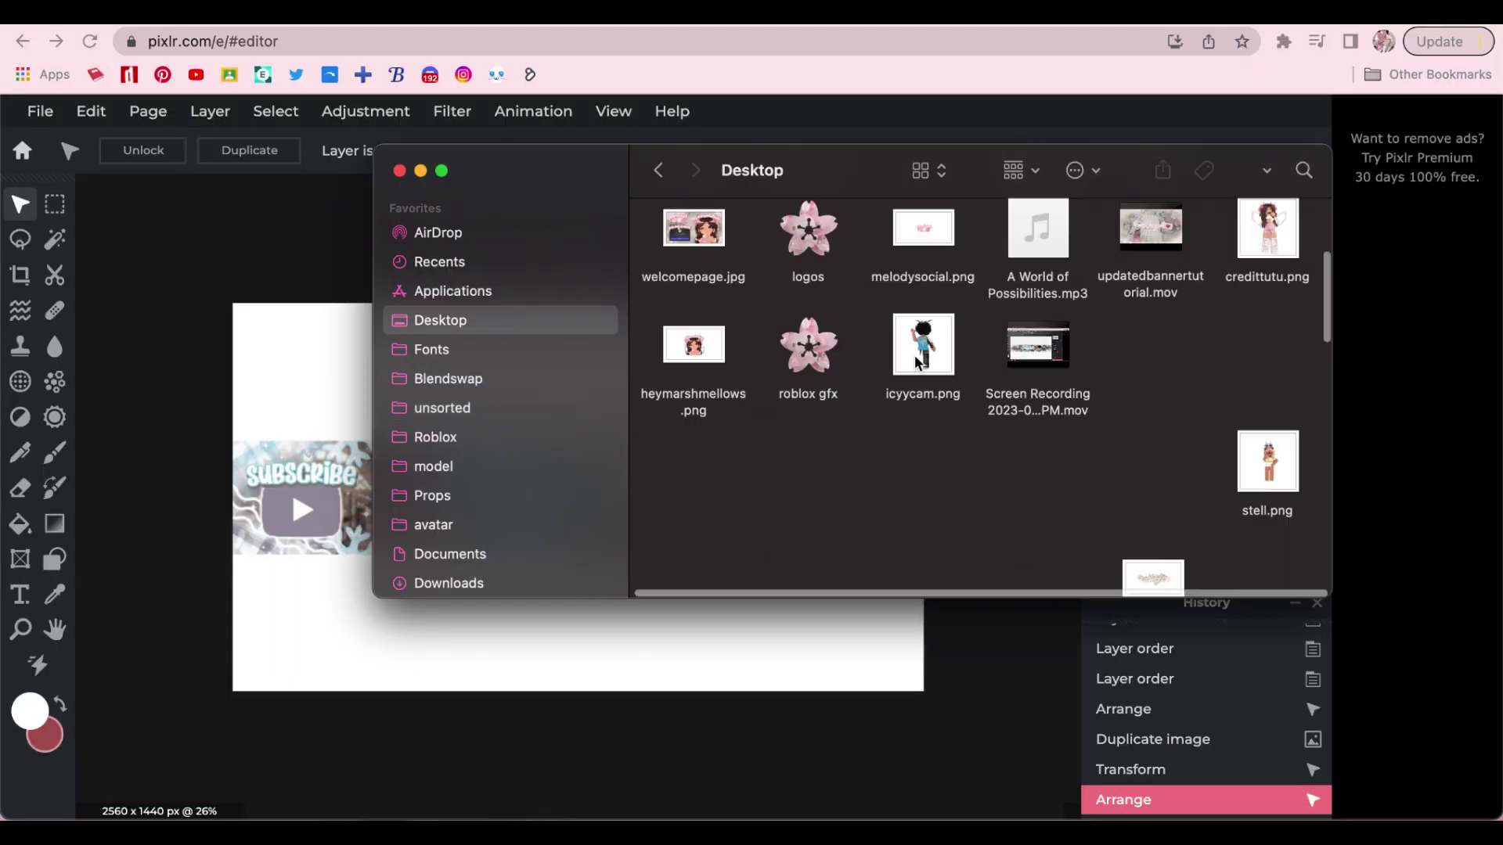
Drag the saved JPG back into Pixlr to open it as mock.jpg at original size.
scroll(916, 360, "up", 3)
scroll(1026, 509, "down", 6)
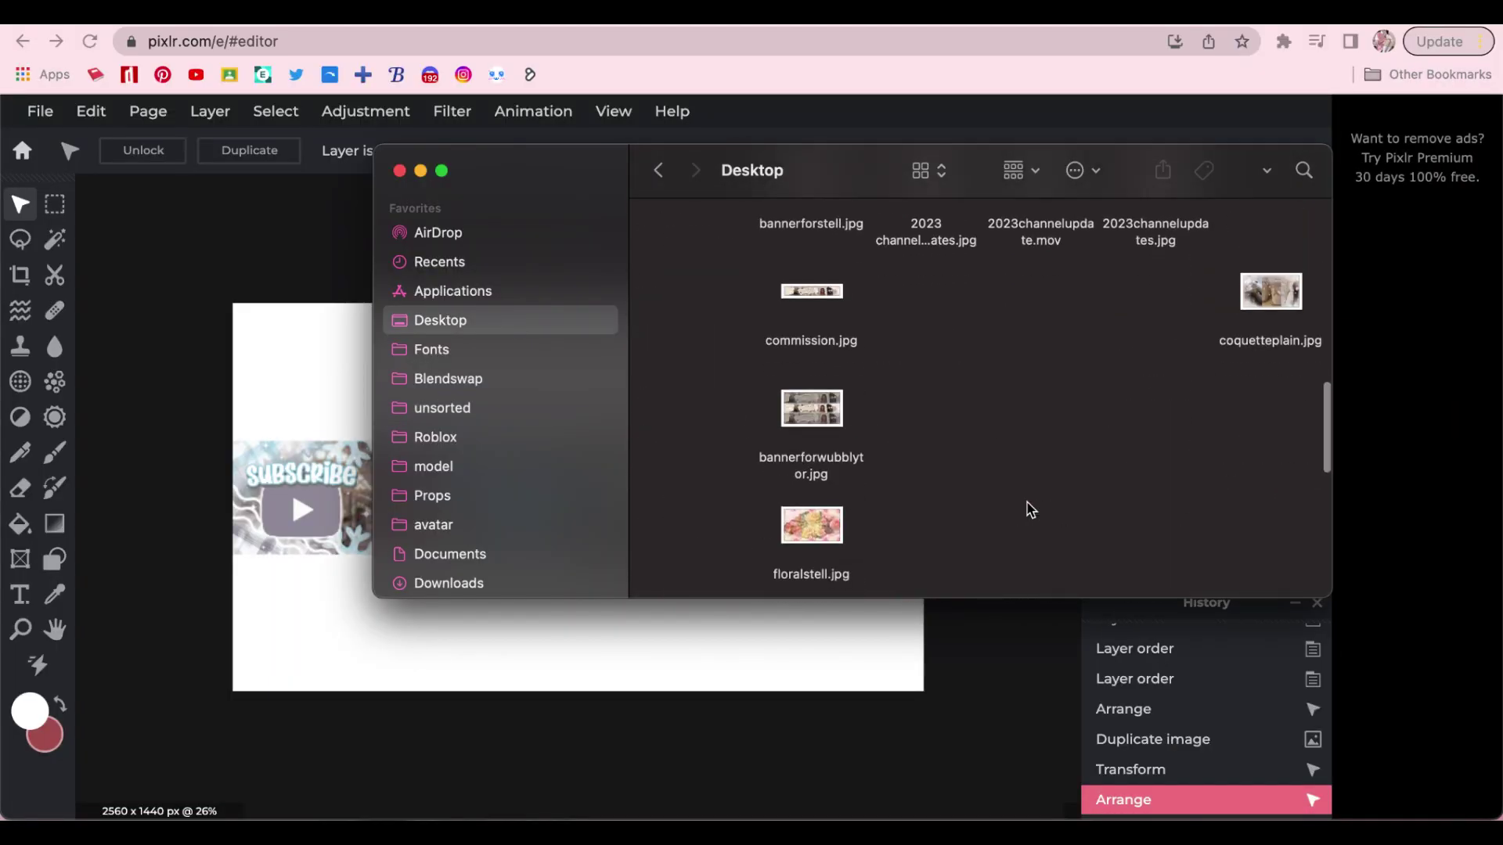
scroll(1048, 468, "up", 5)
scroll(1039, 462, "down", 4)
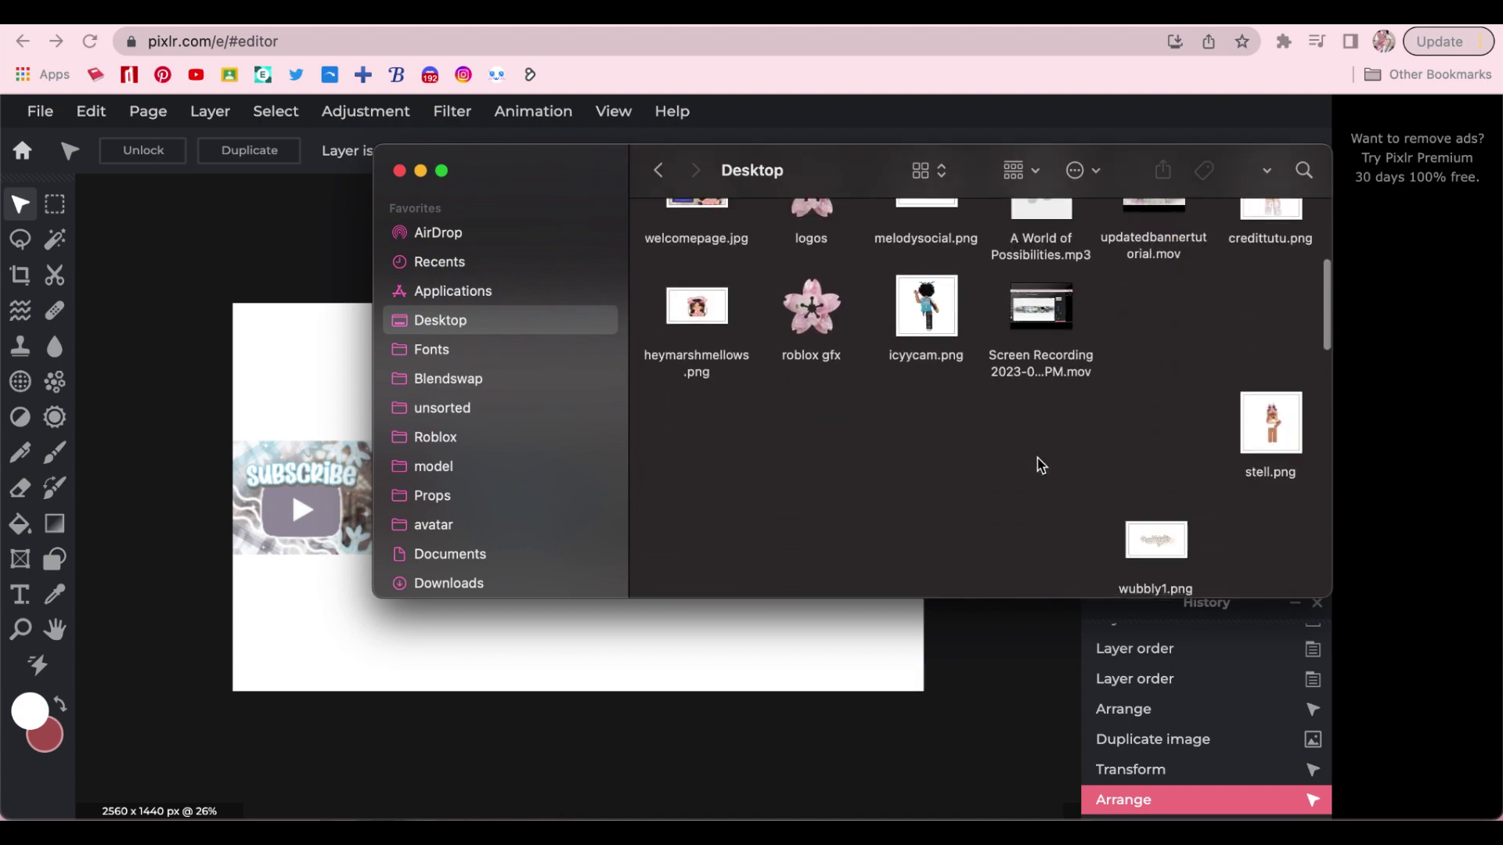
scroll(1039, 463, "down", 8)
left_click_drag(812, 252, 583, 501)
left_click(583, 501)
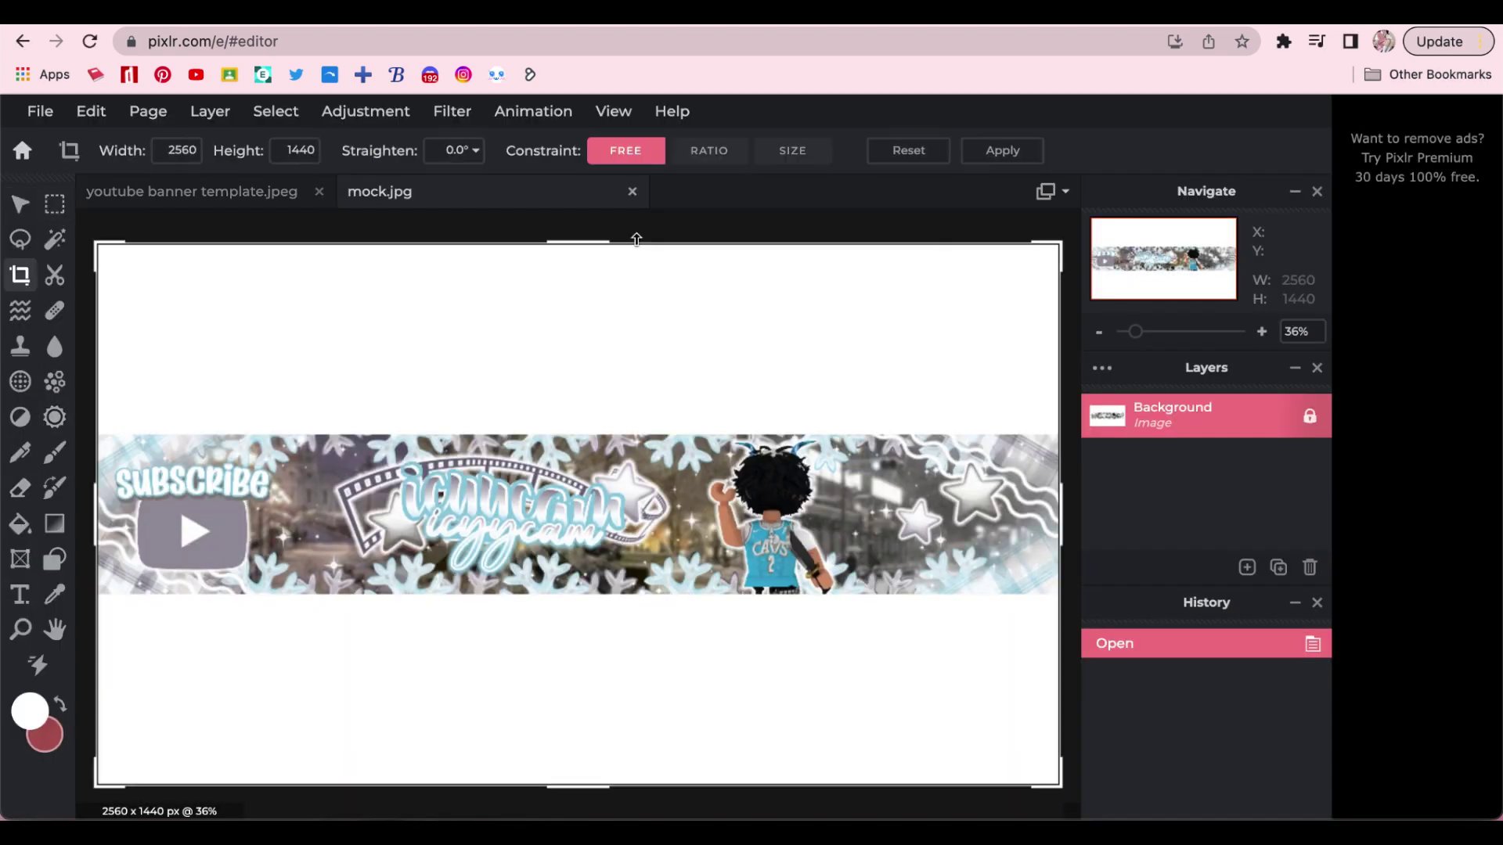
Crop the reopened image down to the banner strip and apply it.
left_click_drag(636, 239, 635, 426)
left_click_drag(577, 785, 570, 618)
scroll(570, 617, "up", 10)
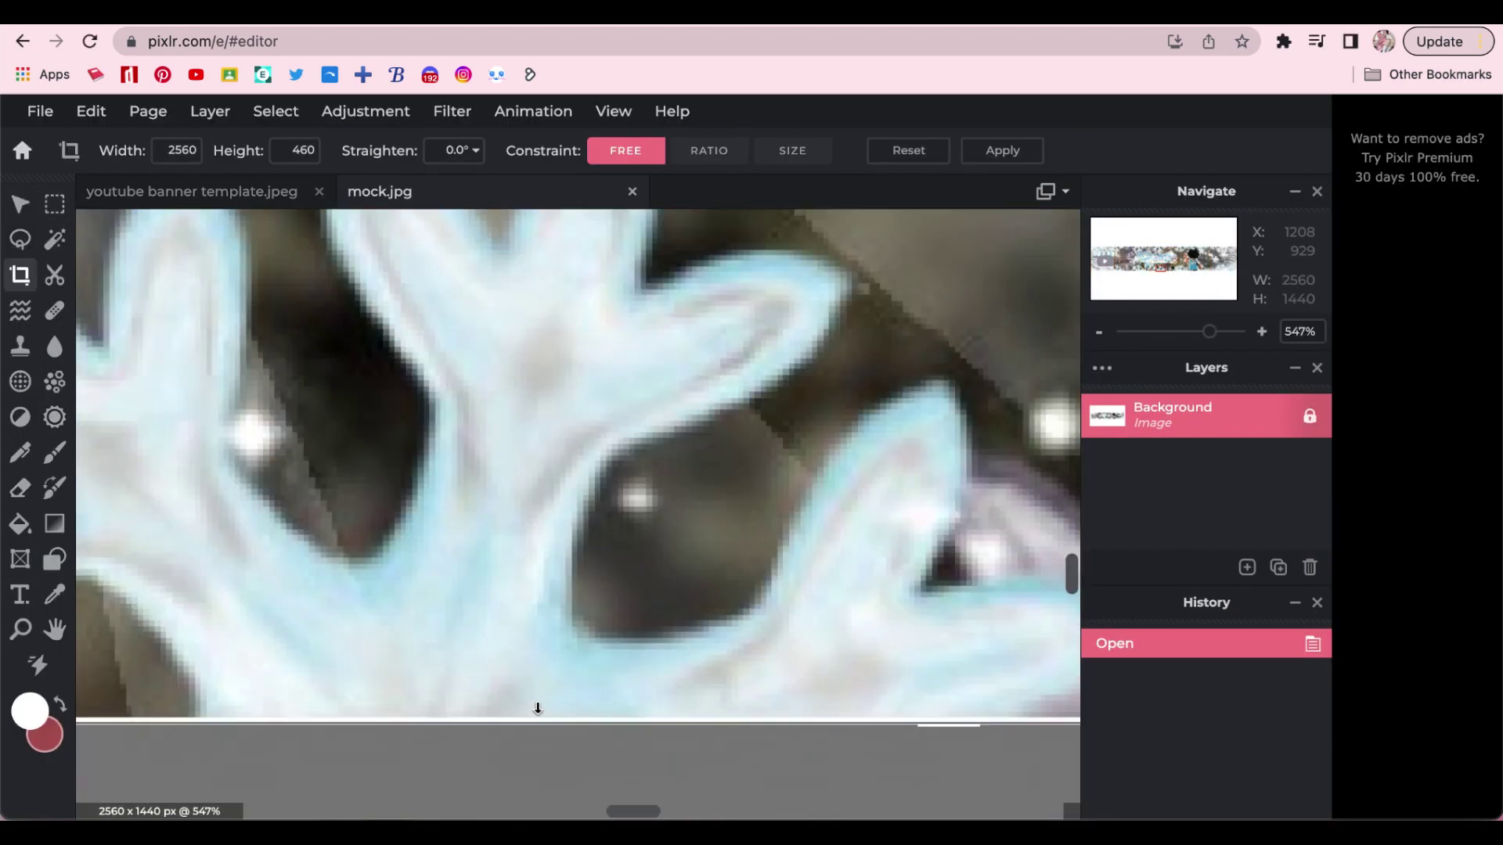
scroll(538, 708, "down", 5)
left_click_drag(731, 430, 701, 783)
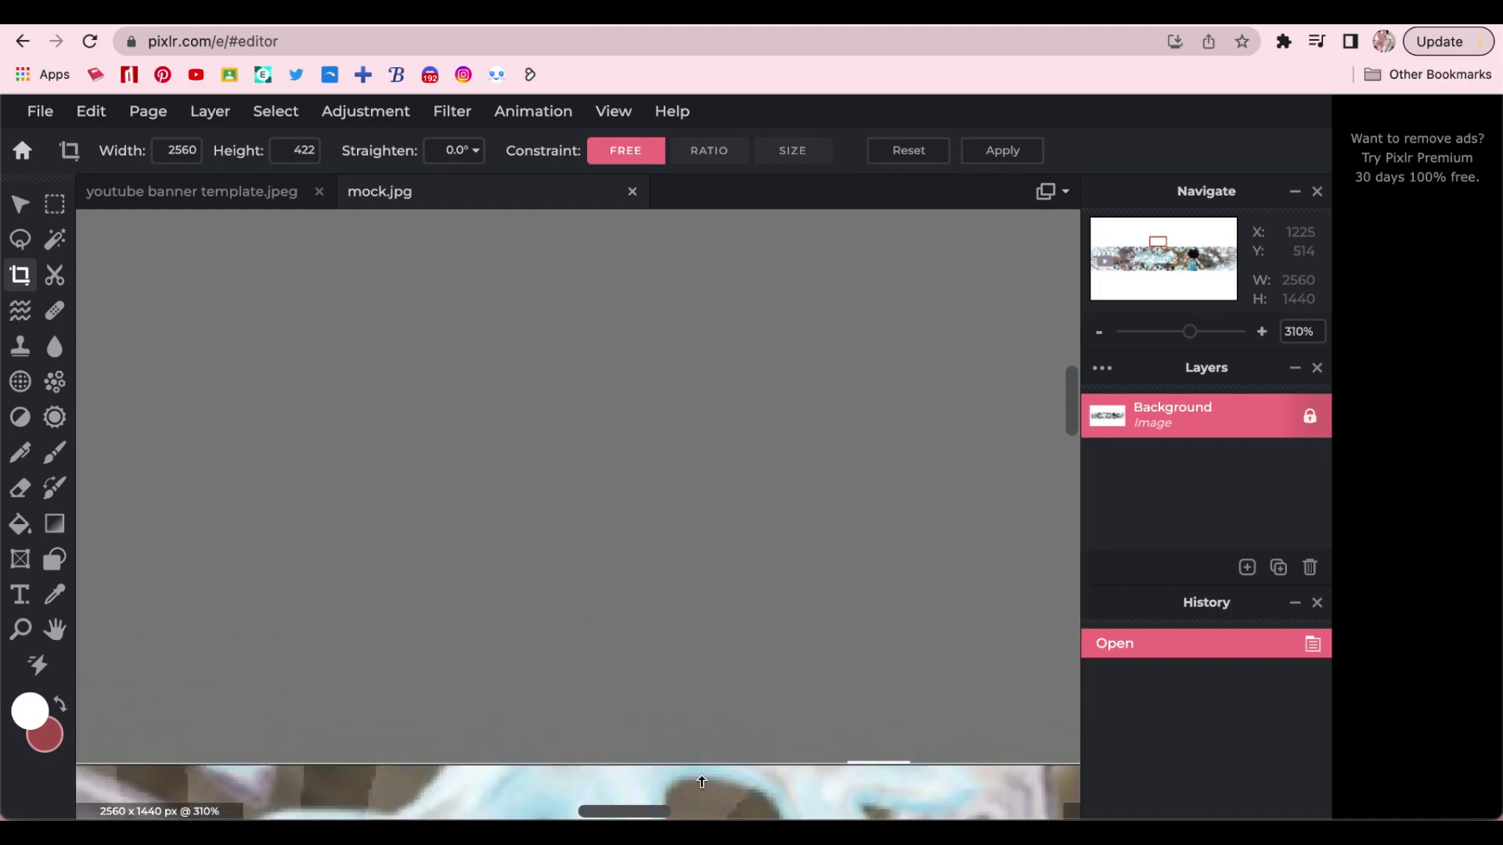
left_click(94, 295)
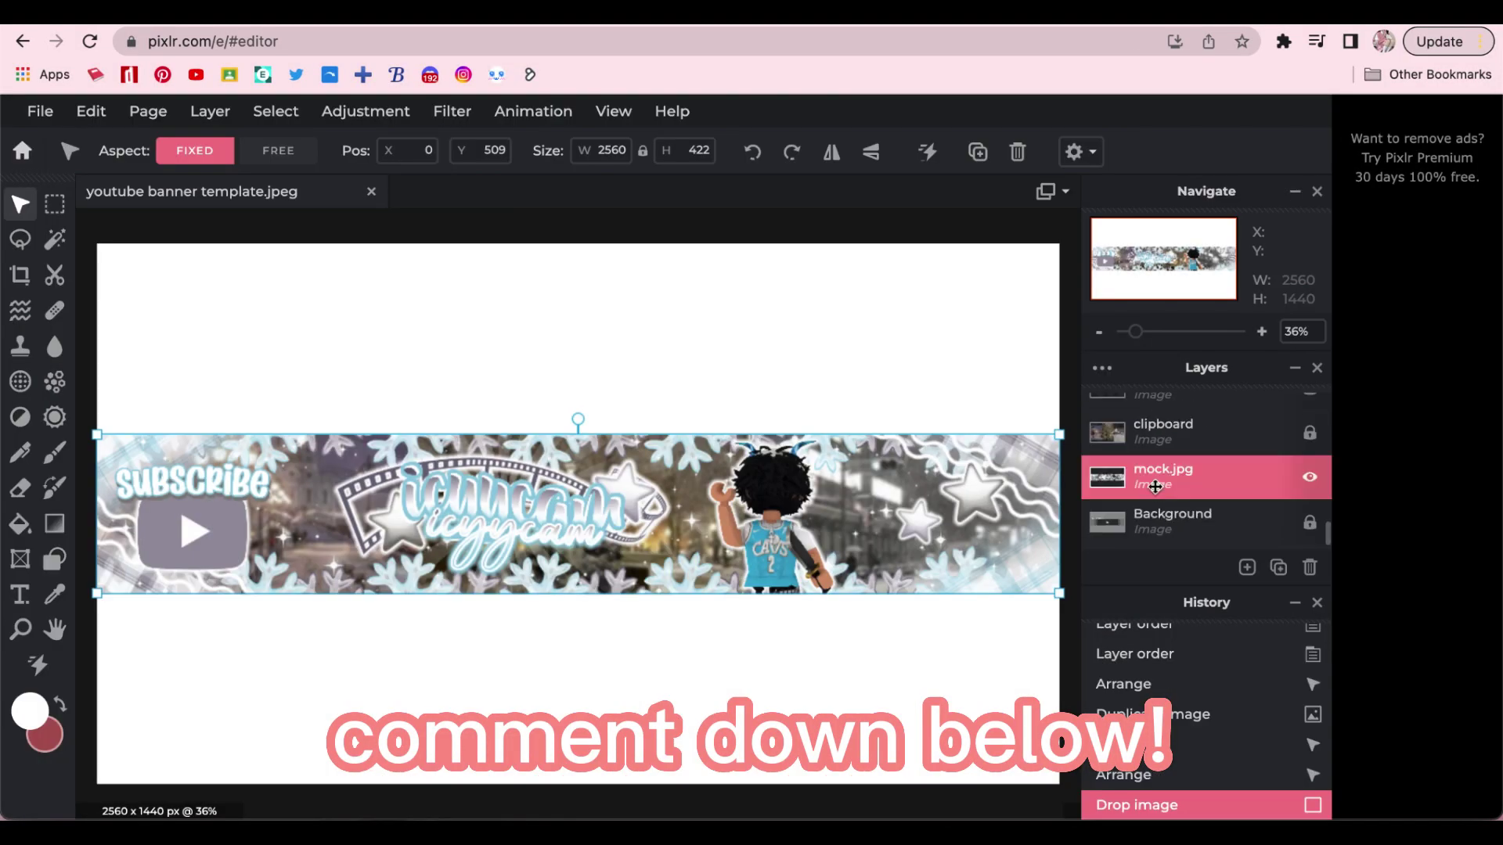
Reorder the banner strip in the template and enlarge it across the top of the page.
key("ctrl+]")
key("ctrl+]")
left_click_drag(571, 587, 537, 446)
scroll(536, 425, "up", 10)
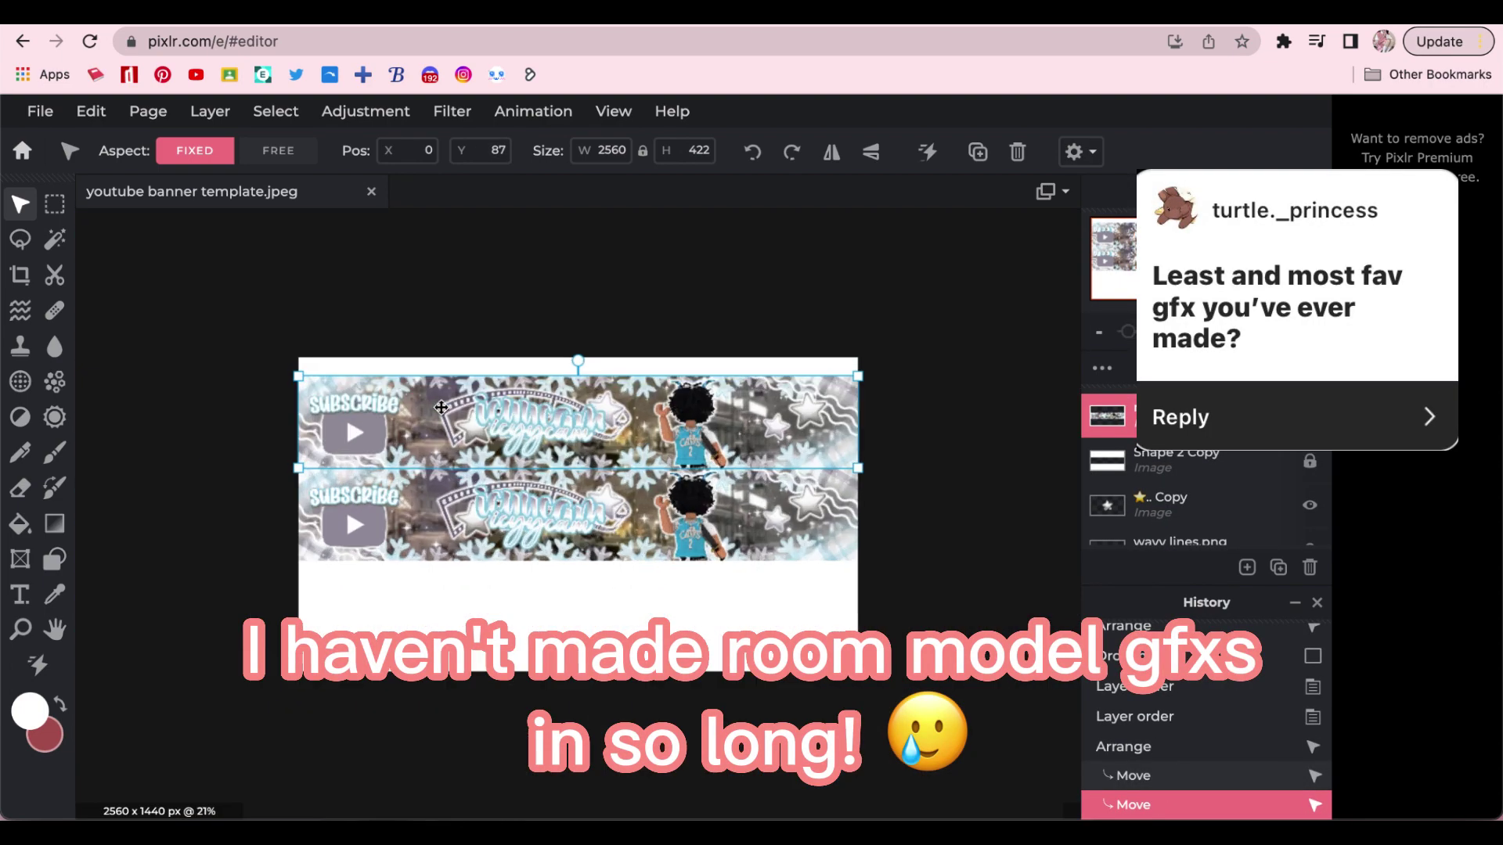
left_click_drag(413, 369, 484, 371)
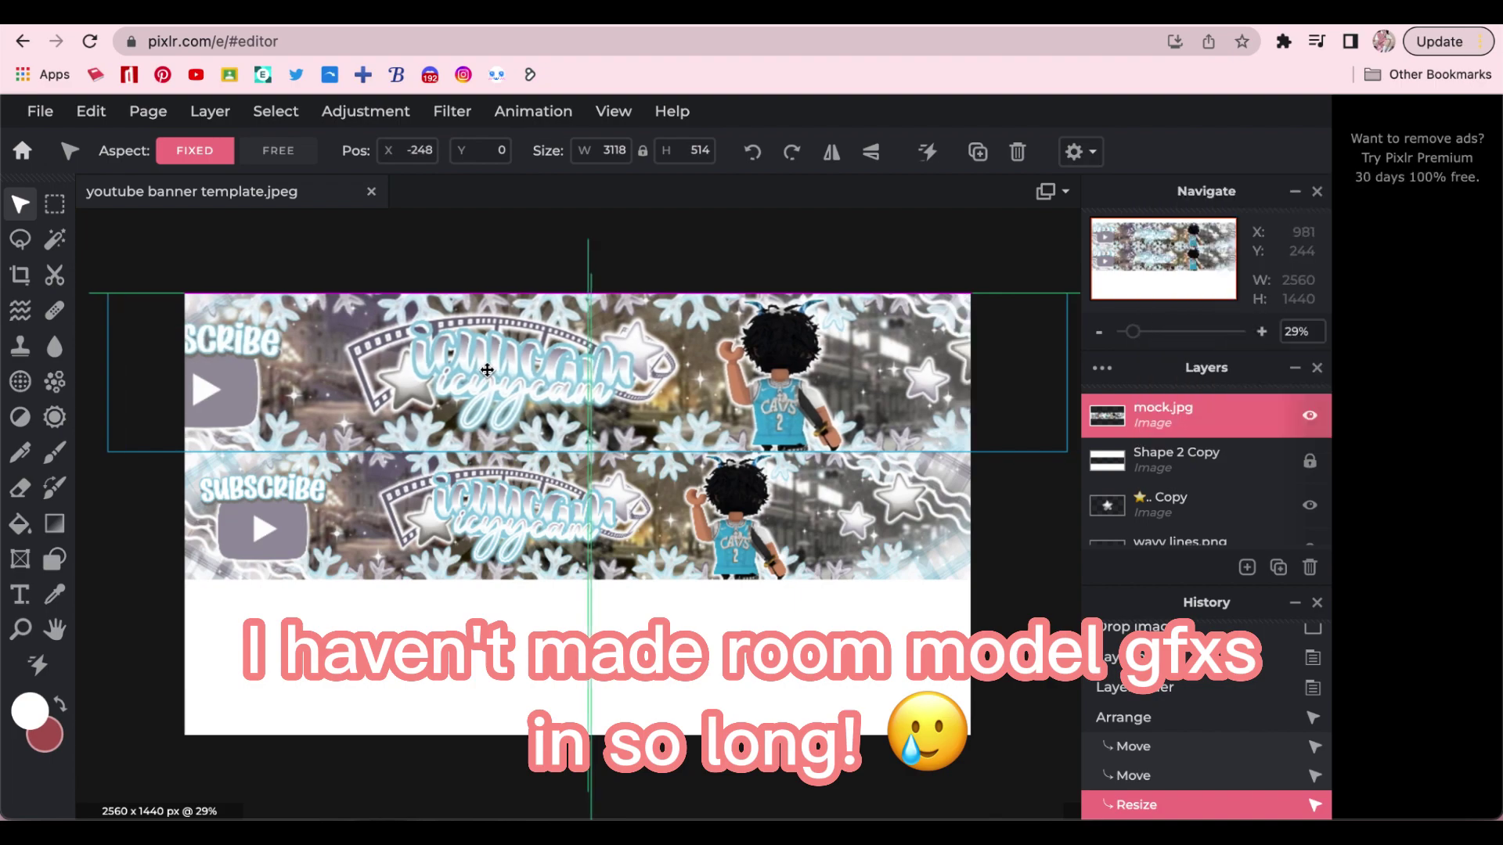
scroll(537, 538, "up", 10)
scroll(537, 539, "down", 10)
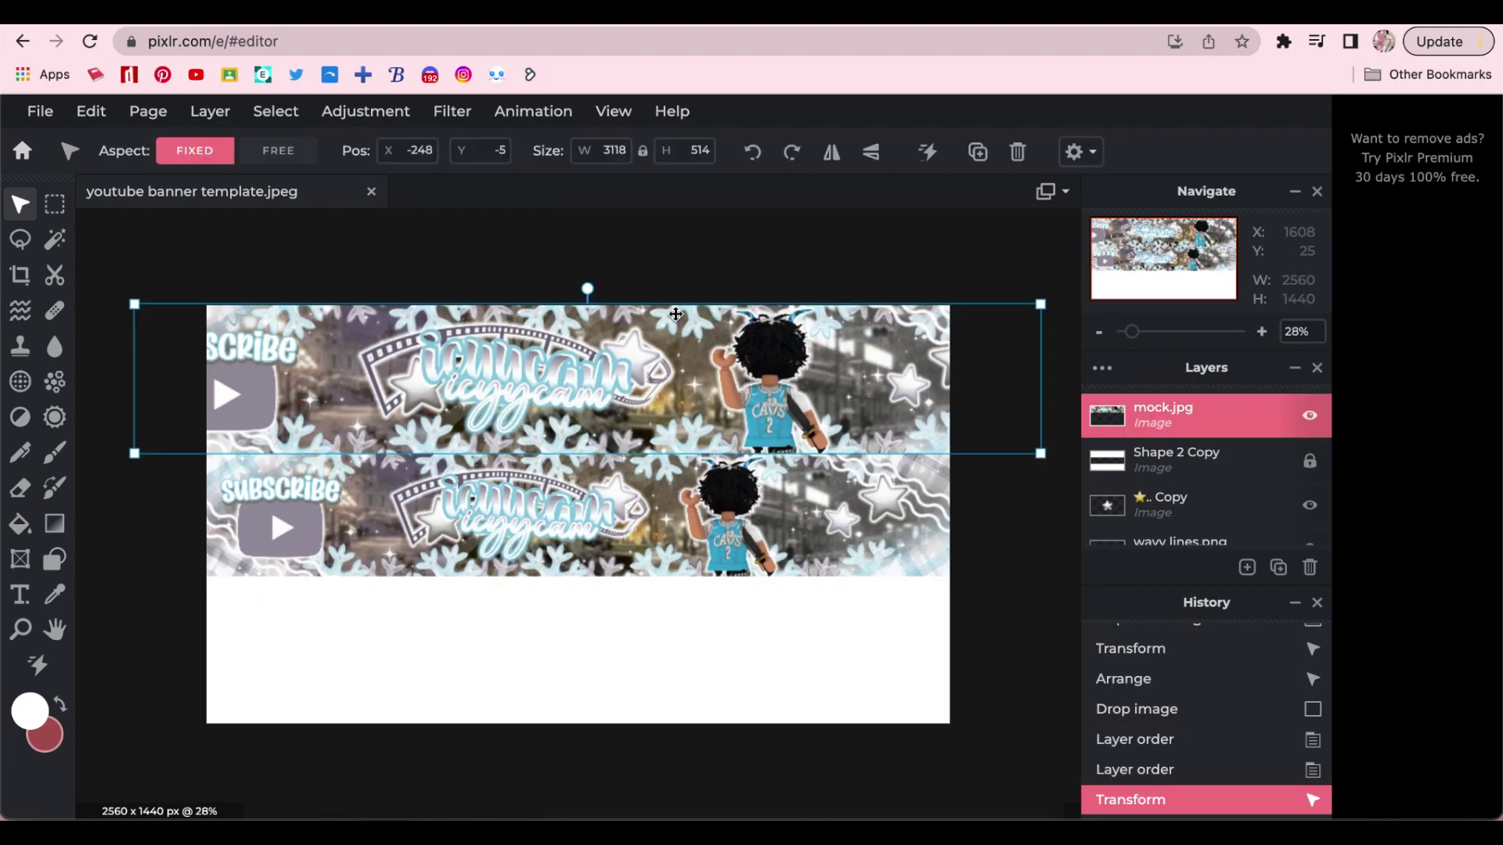
Duplicate the banner strip to the bottom, merge the banner layers, and lock the result.
key("ctrl+j")
left_click_drag(651, 323, 650, 594)
scroll(590, 688, "up", 10)
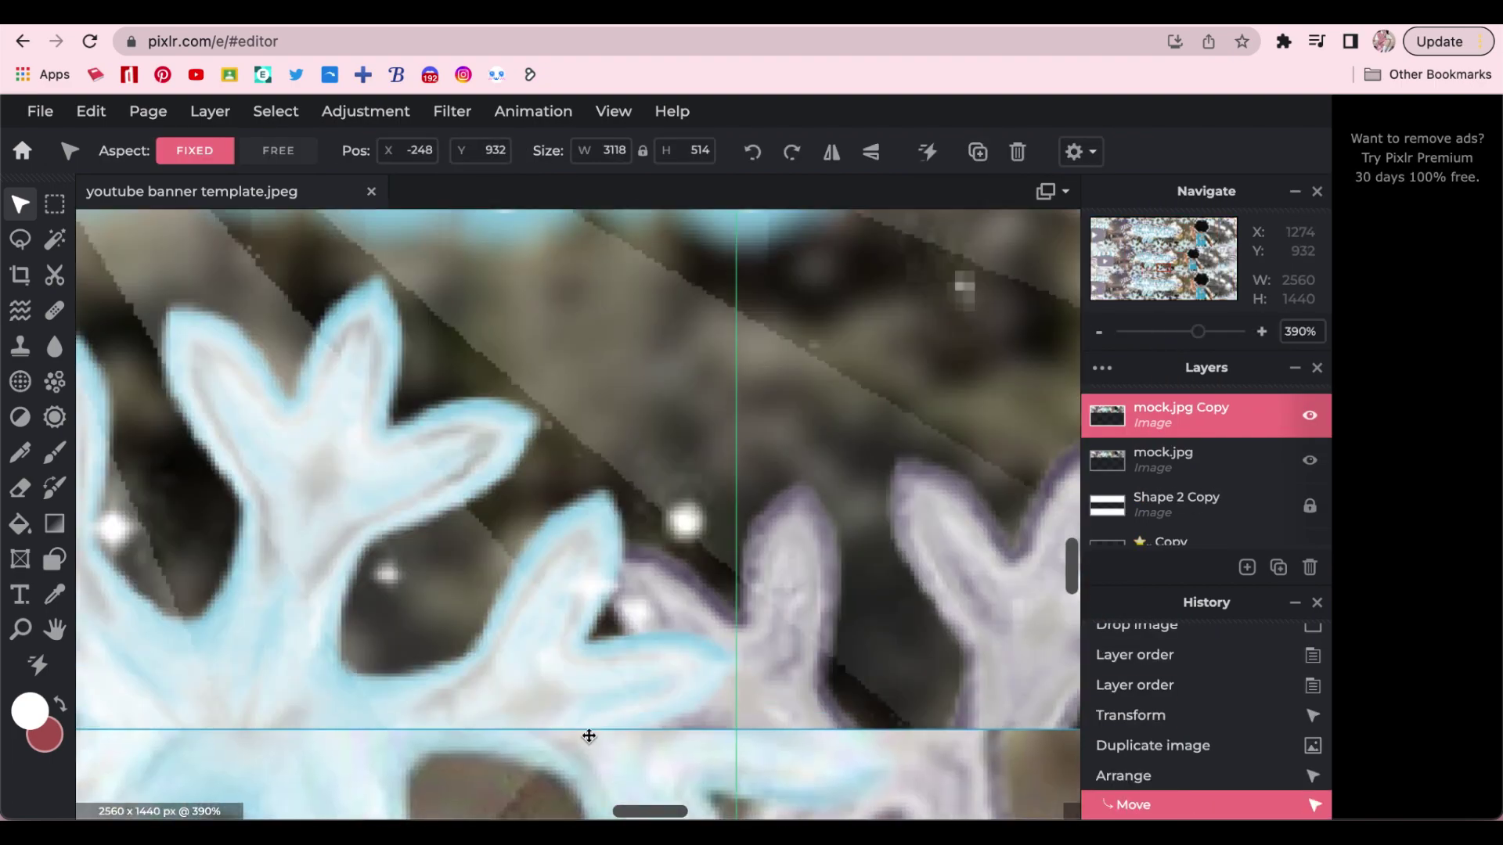
scroll(588, 737, "down", 10)
key("ctrl+e")
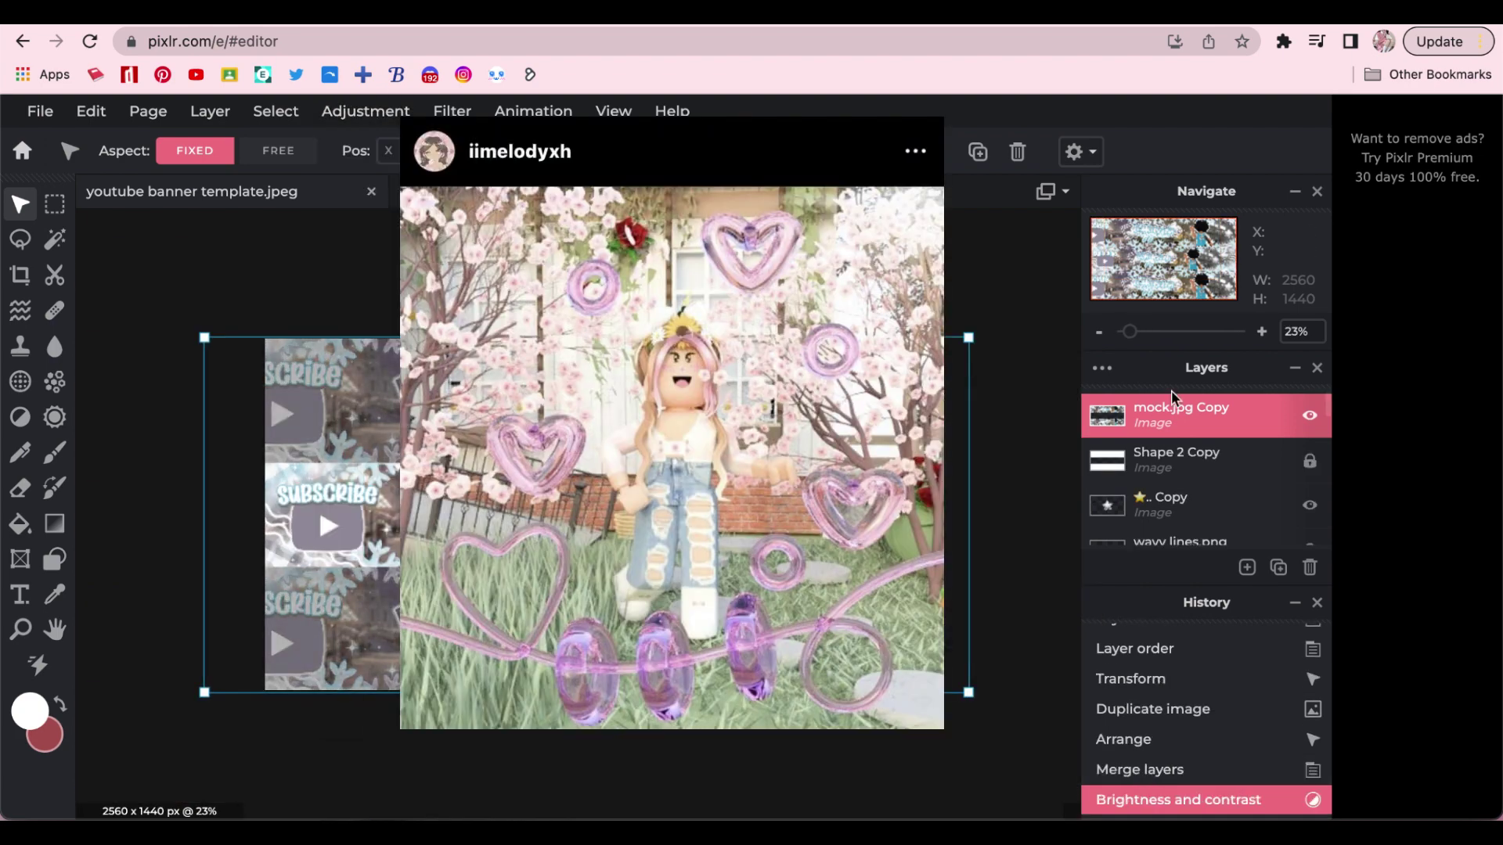
left_click(1310, 415)
Save the mockup and attach the finished banner image in the customer's commission channel.
left_click(39, 111)
left_click(49, 292)
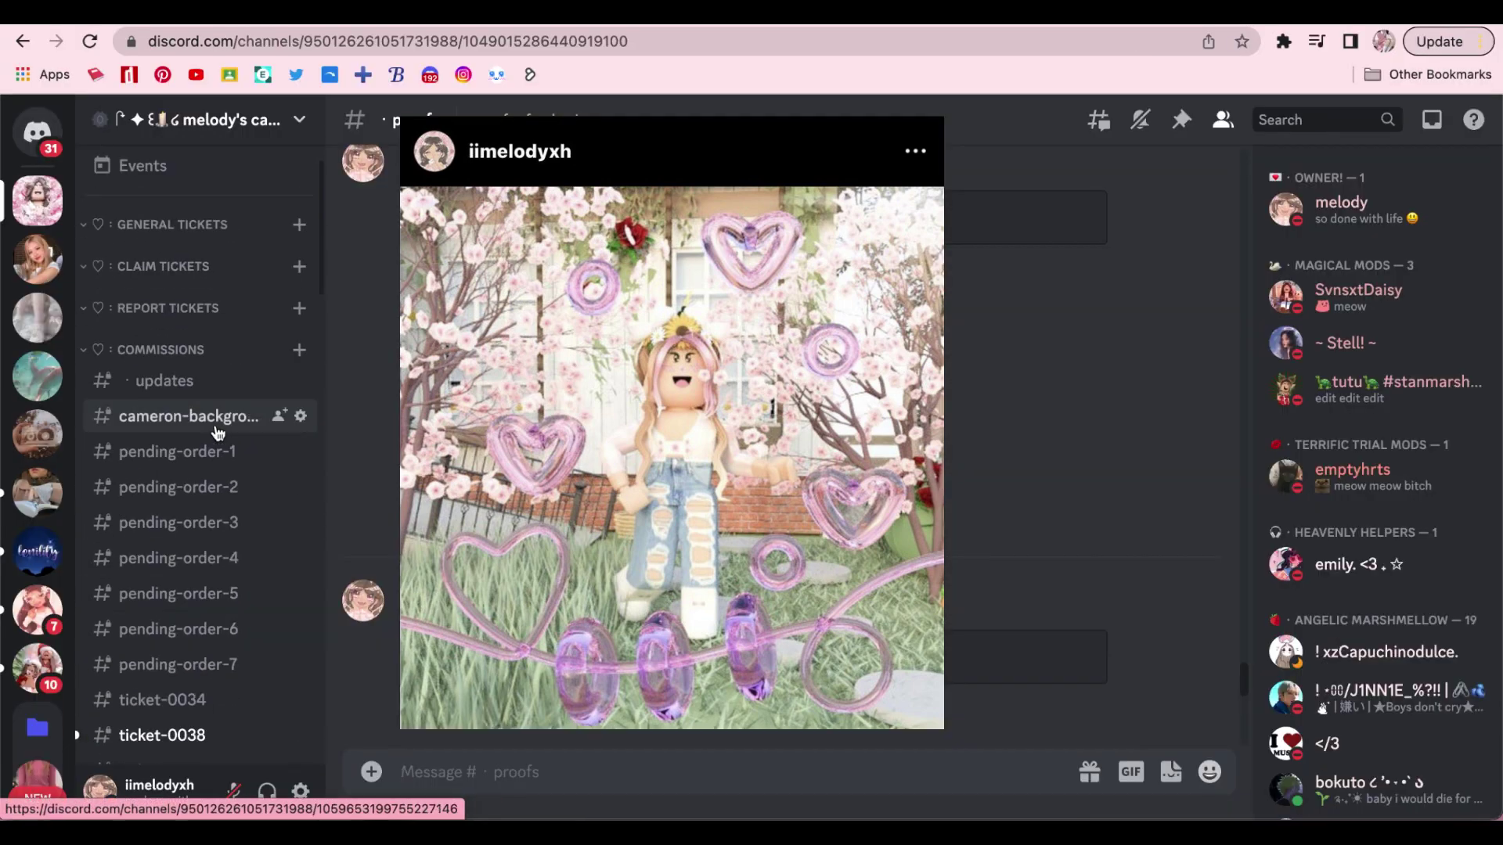
left_click(218, 433)
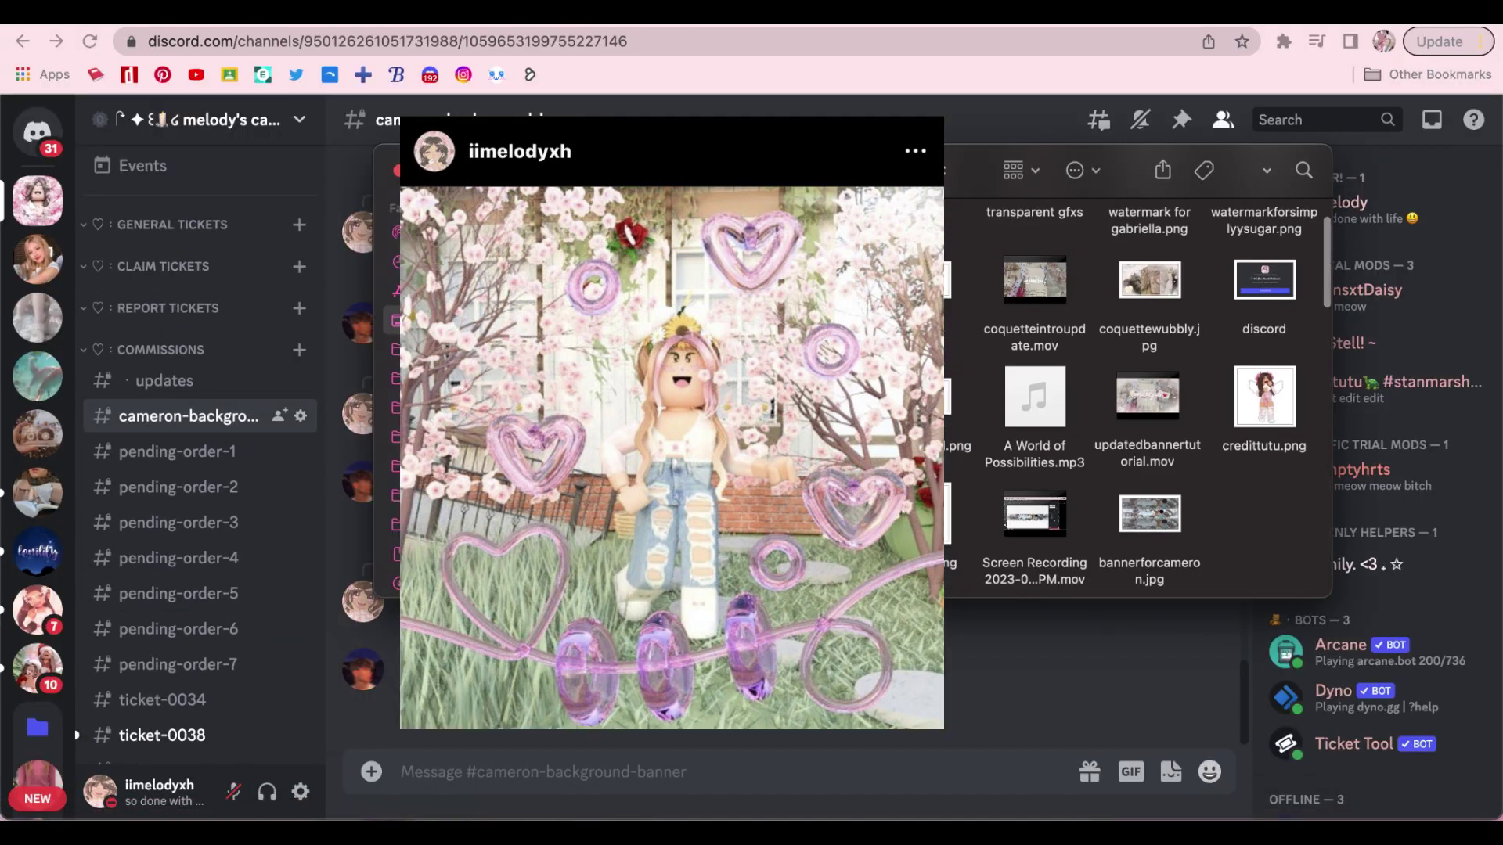
left_click_drag(1149, 513, 704, 508)
type("@")
key("BackSpace")
key("BackSpace")
type("@")
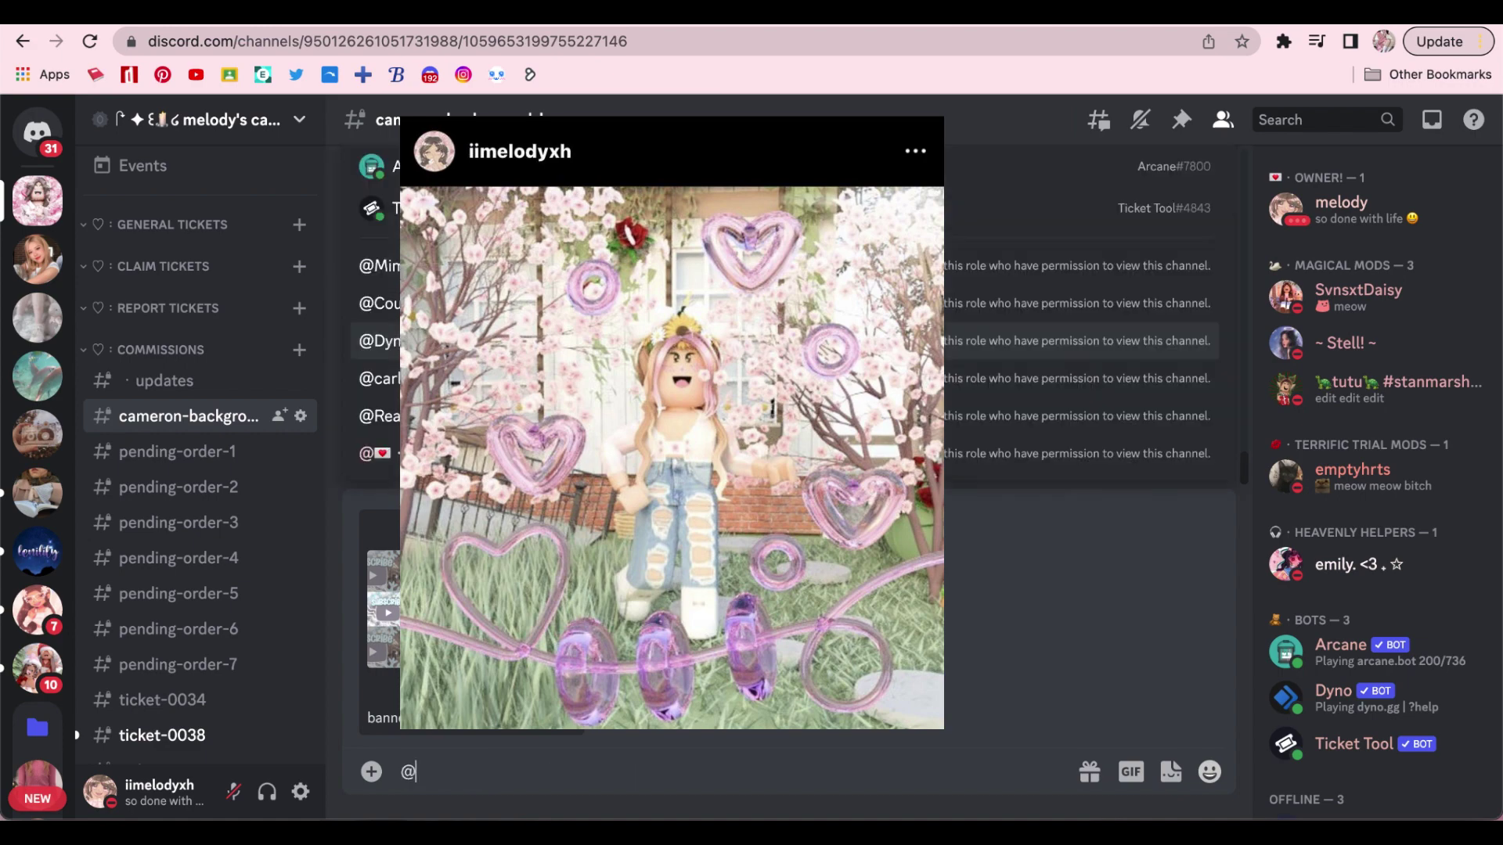
type("cameron I've finished making your banner!")
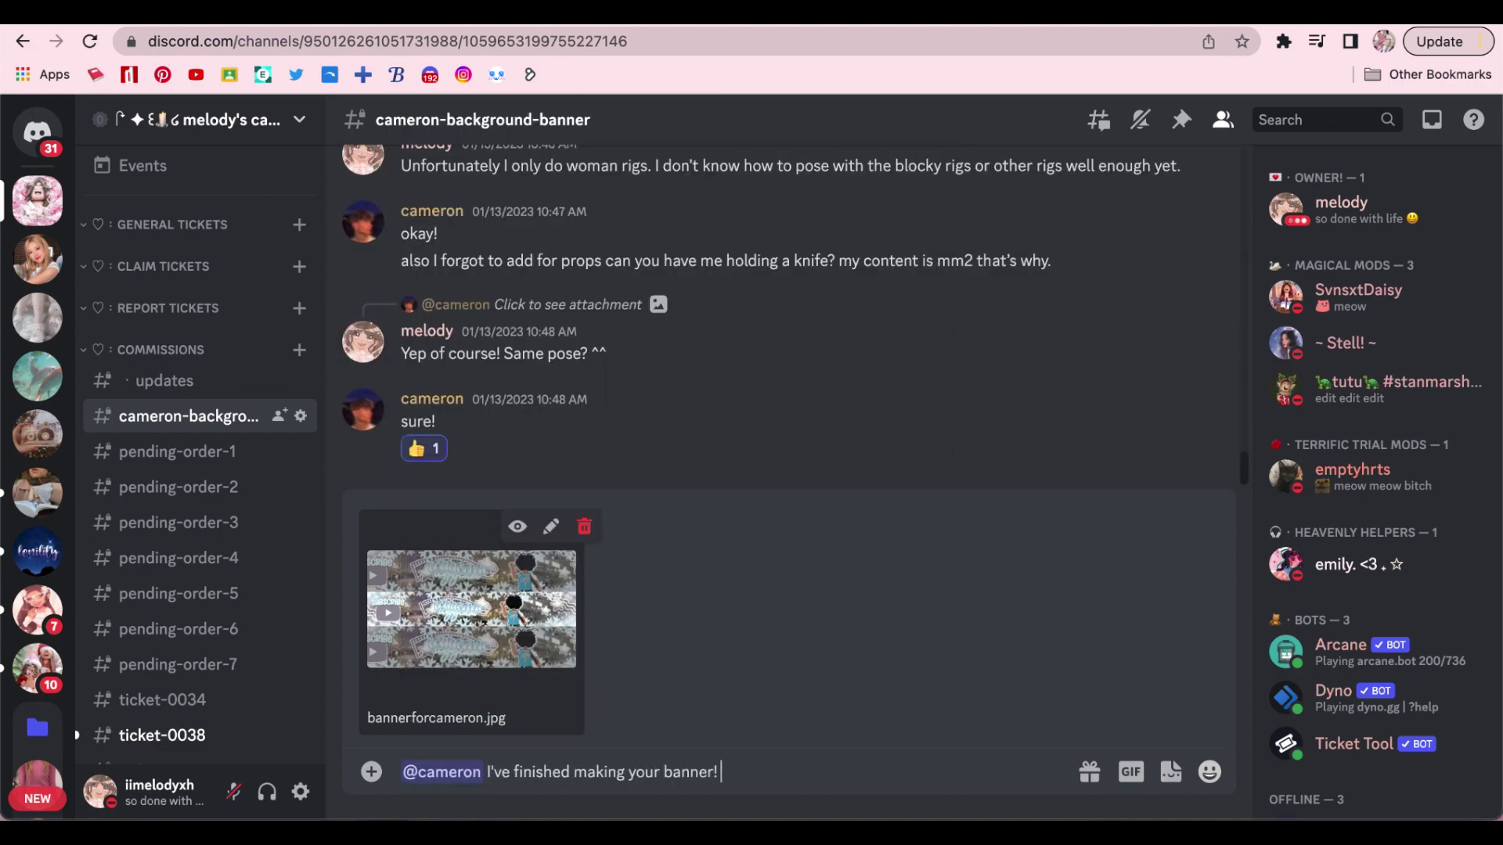
key("Return")
Ask which image to use for the edited background, then correct the sent question.
type("for the edited bac")
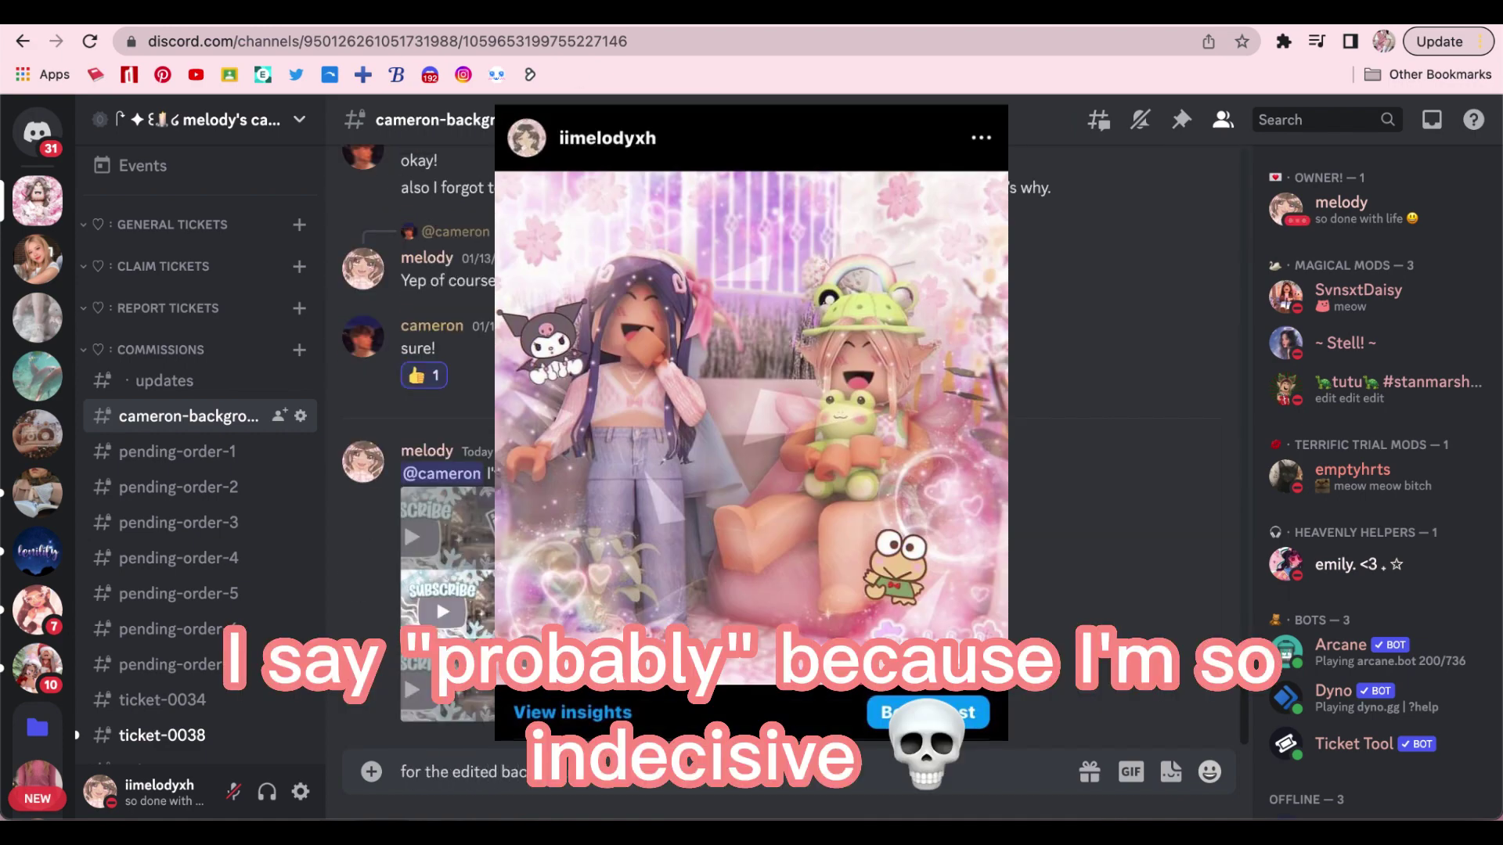
type("kground, do you a image you would like me to edit? or do you want me to use the same image as I did for your banner?")
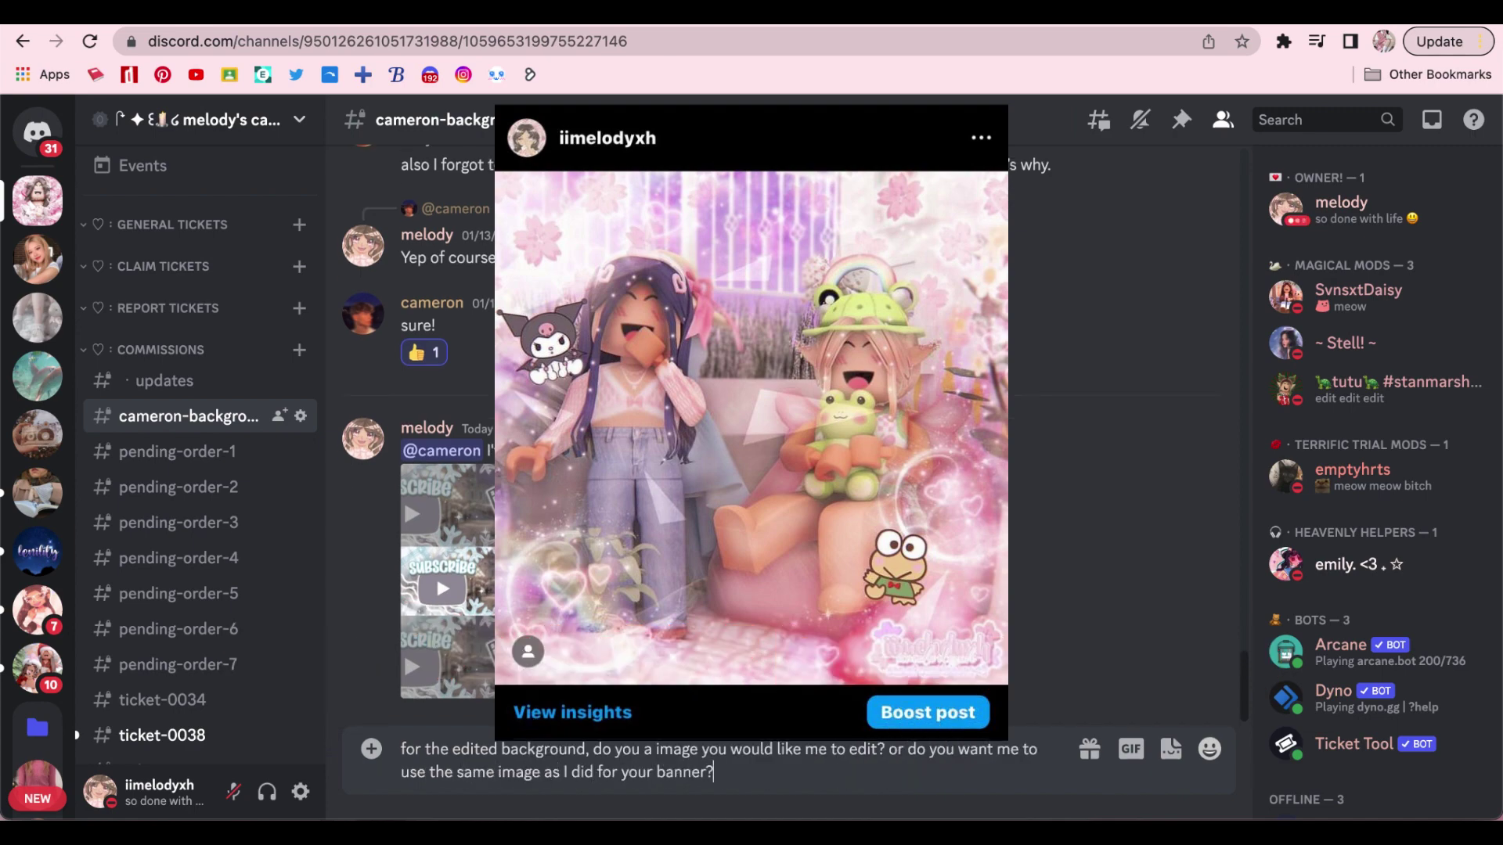
key("Return")
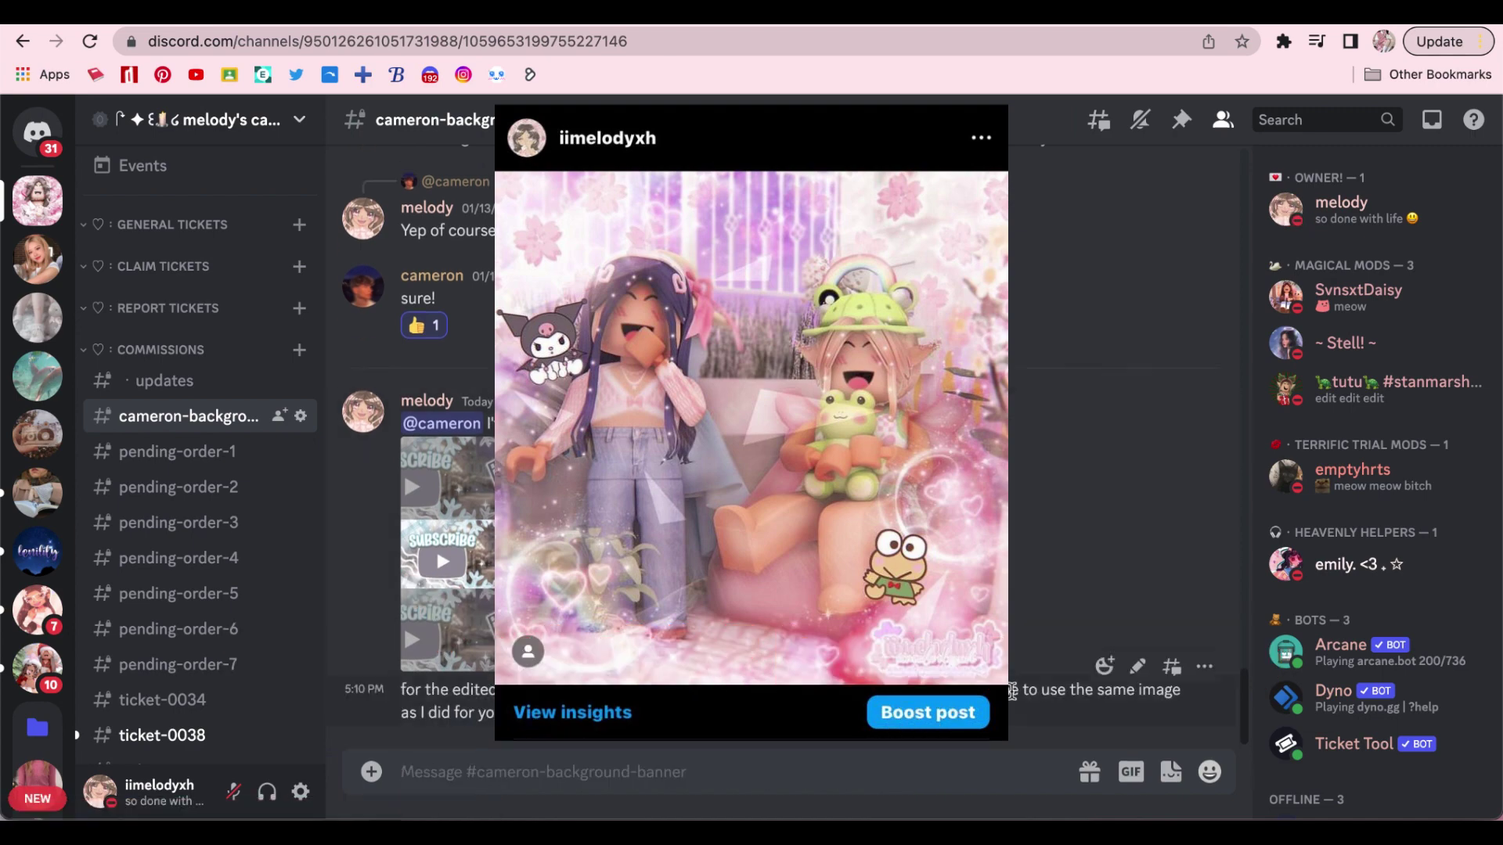
key("Up")
type("n")
key("Return")
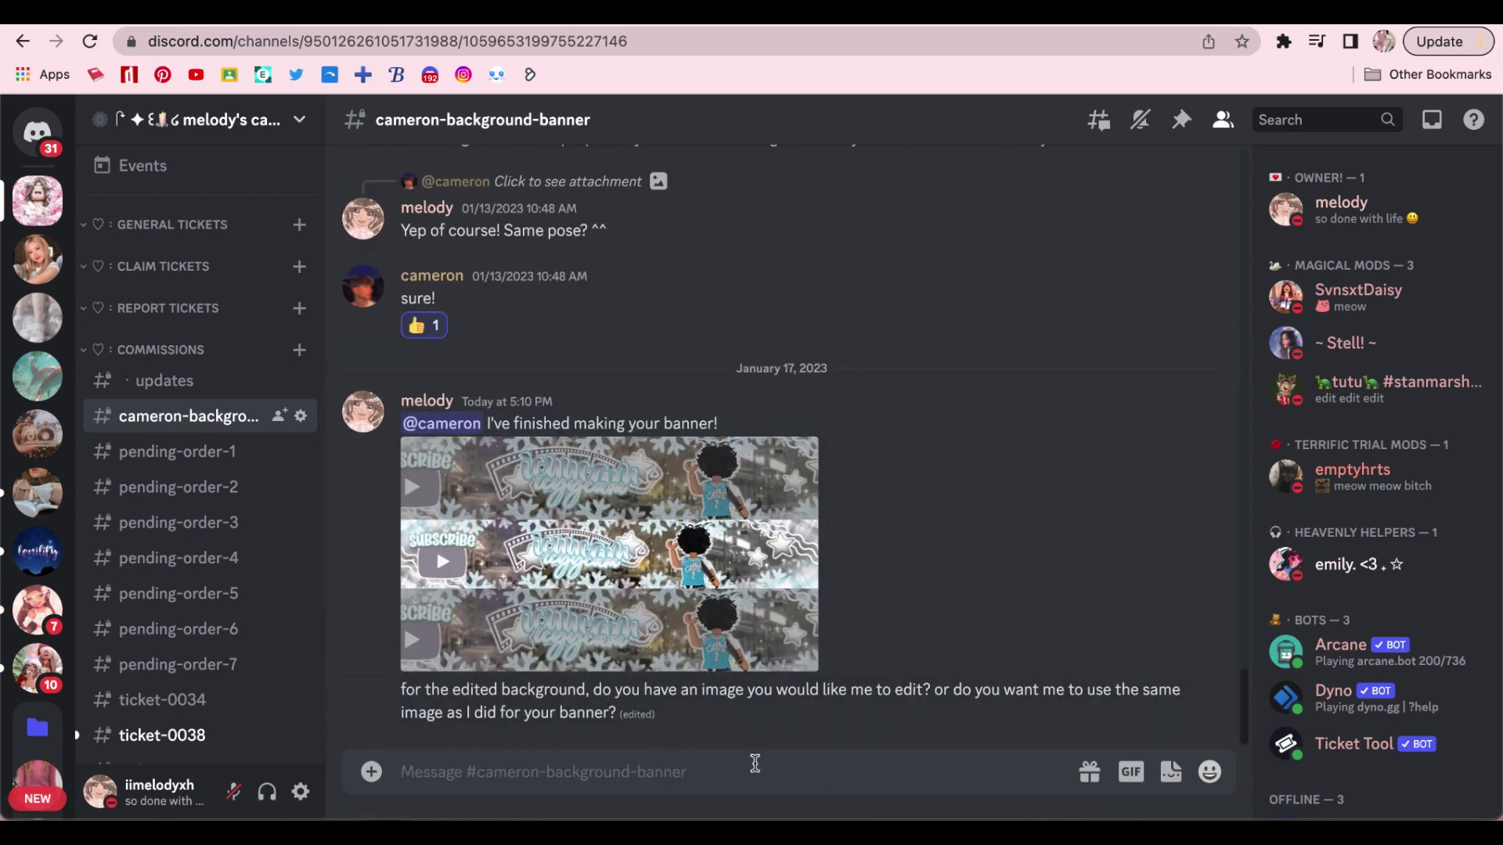
Look through the ticket-0038, arrival and mods chat channels and the new member's profile.
scroll(161, 519, "down", 3)
left_click(161, 519)
scroll(208, 501, "down", 2)
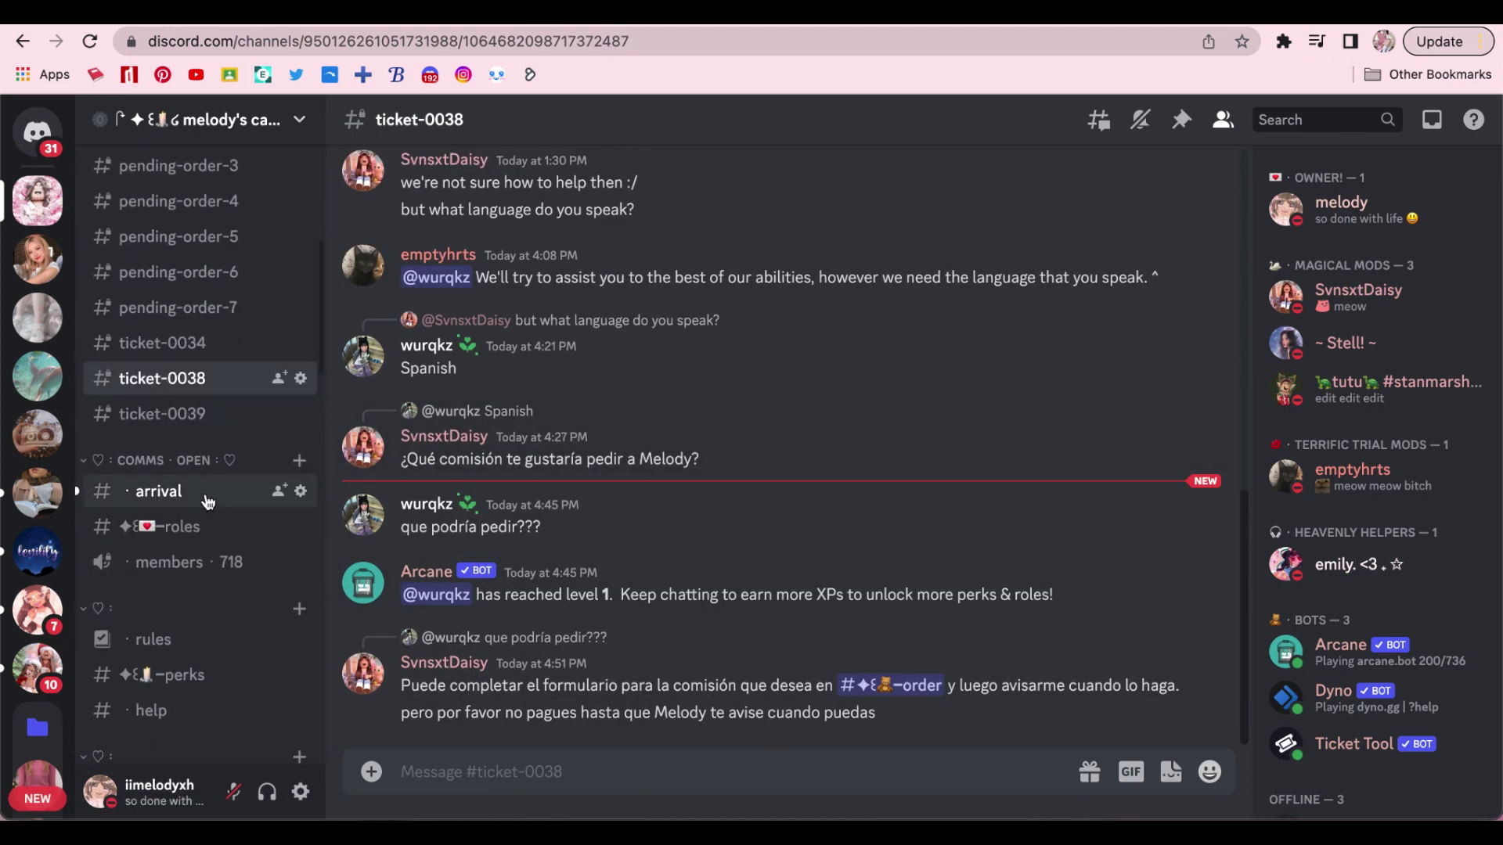
left_click(204, 498)
scroll(218, 648, "down", 5)
left_click(509, 313)
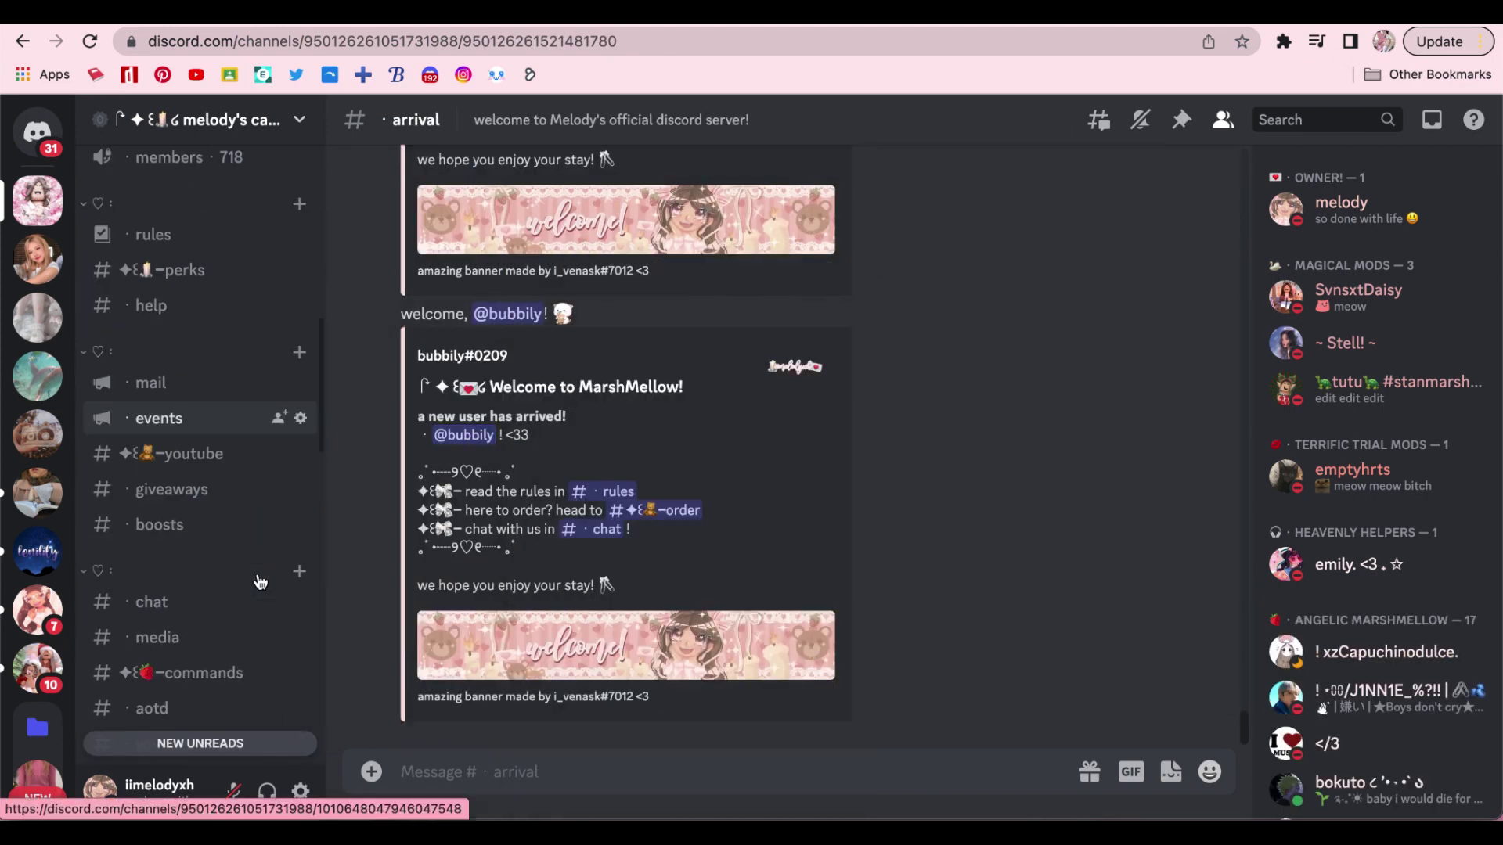
left_click(510, 324)
left_click(510, 324)
scroll(175, 527, "down", 5)
left_click(168, 510)
scroll(258, 560, "down", 5)
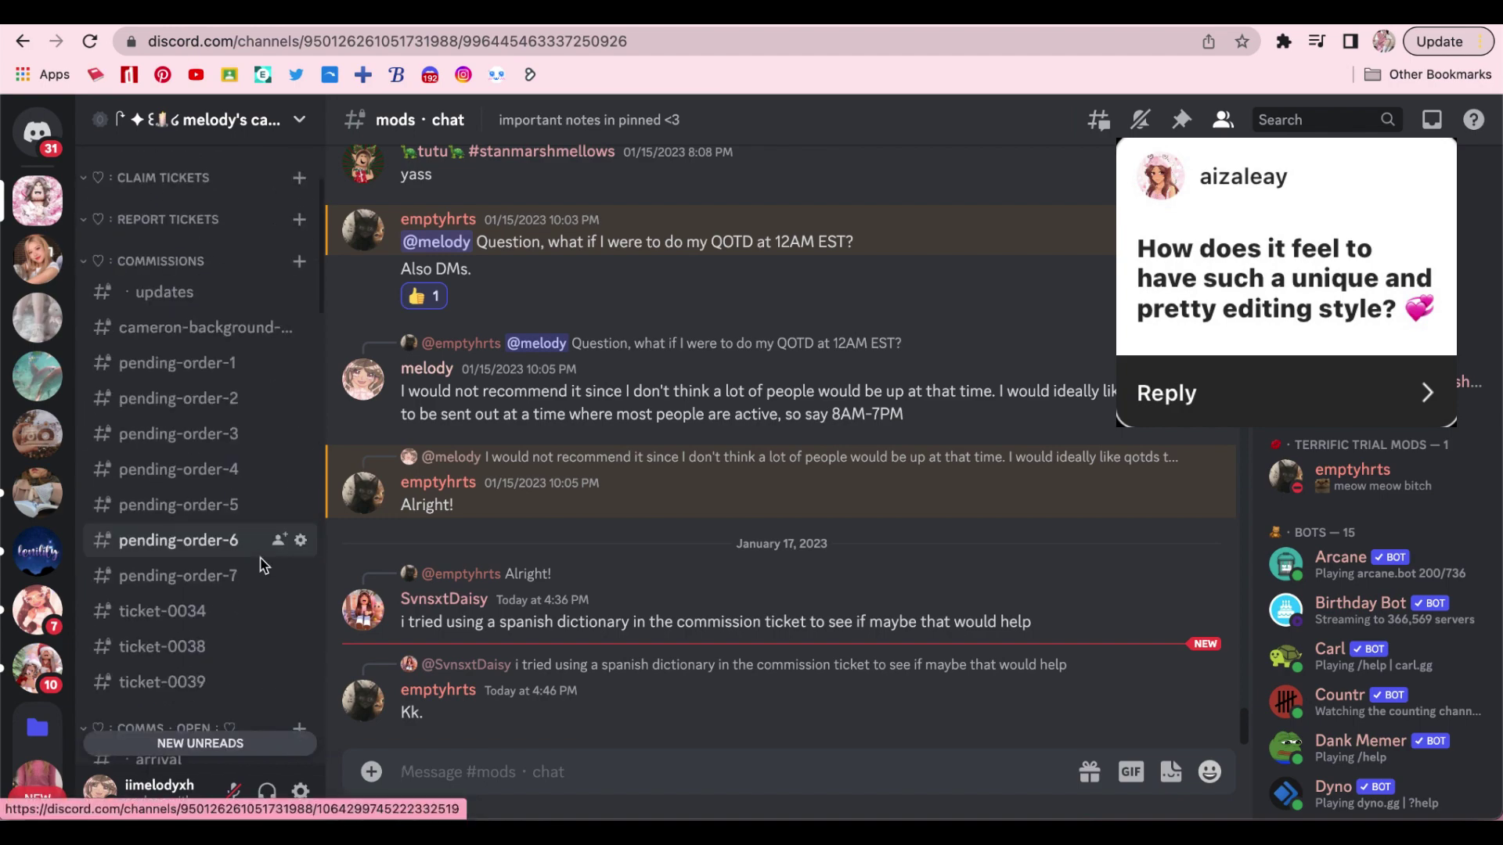
left_click(177, 343)
scroll(452, 565, "up", 5)
scroll(469, 537, "up", 10)
left_click(470, 537)
scroll(534, 773, "down", 15)
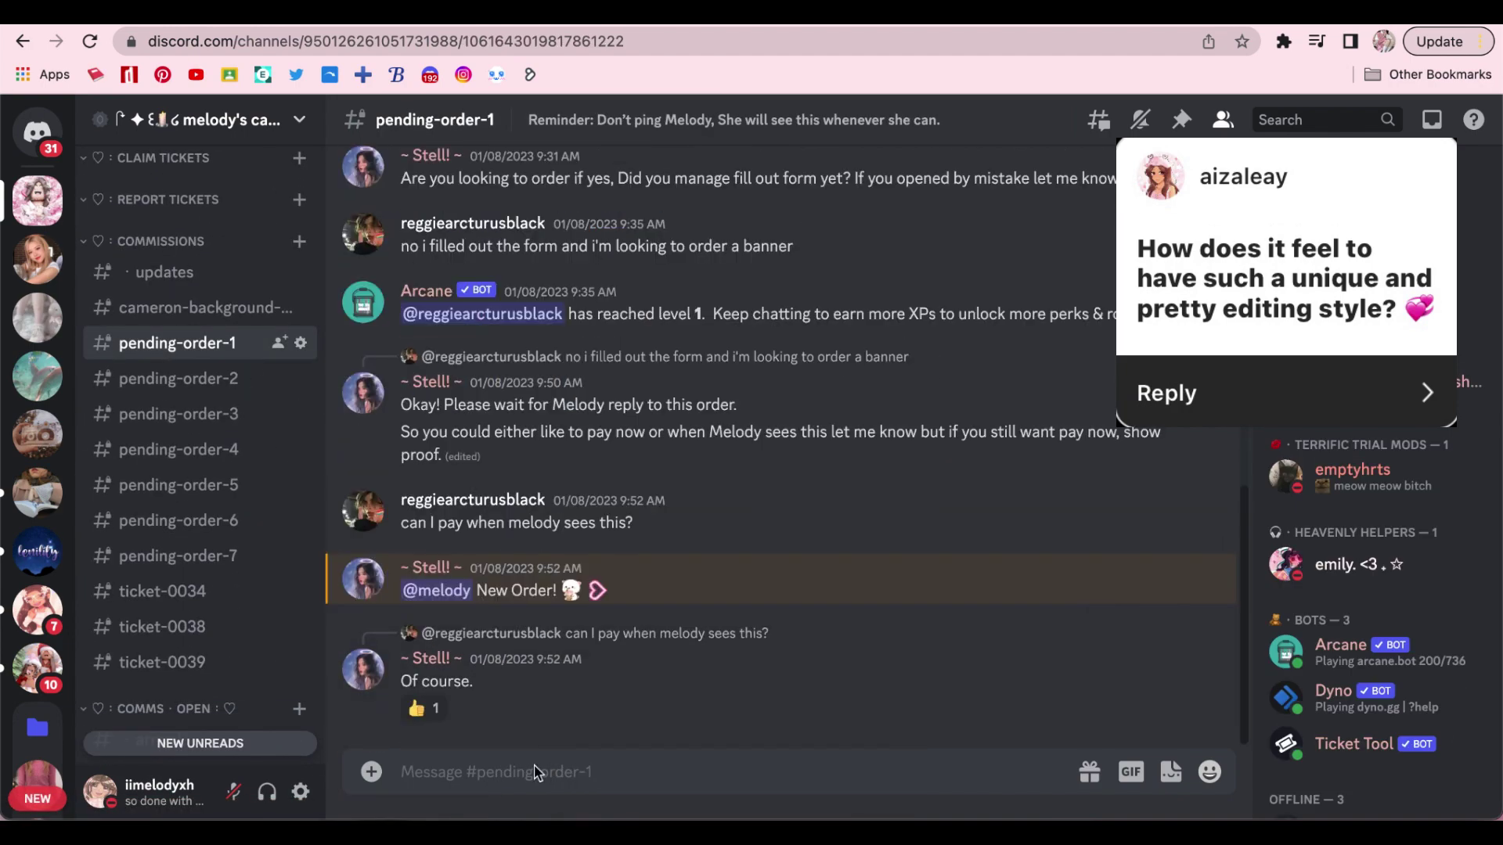
key("Tab")
type("! d")
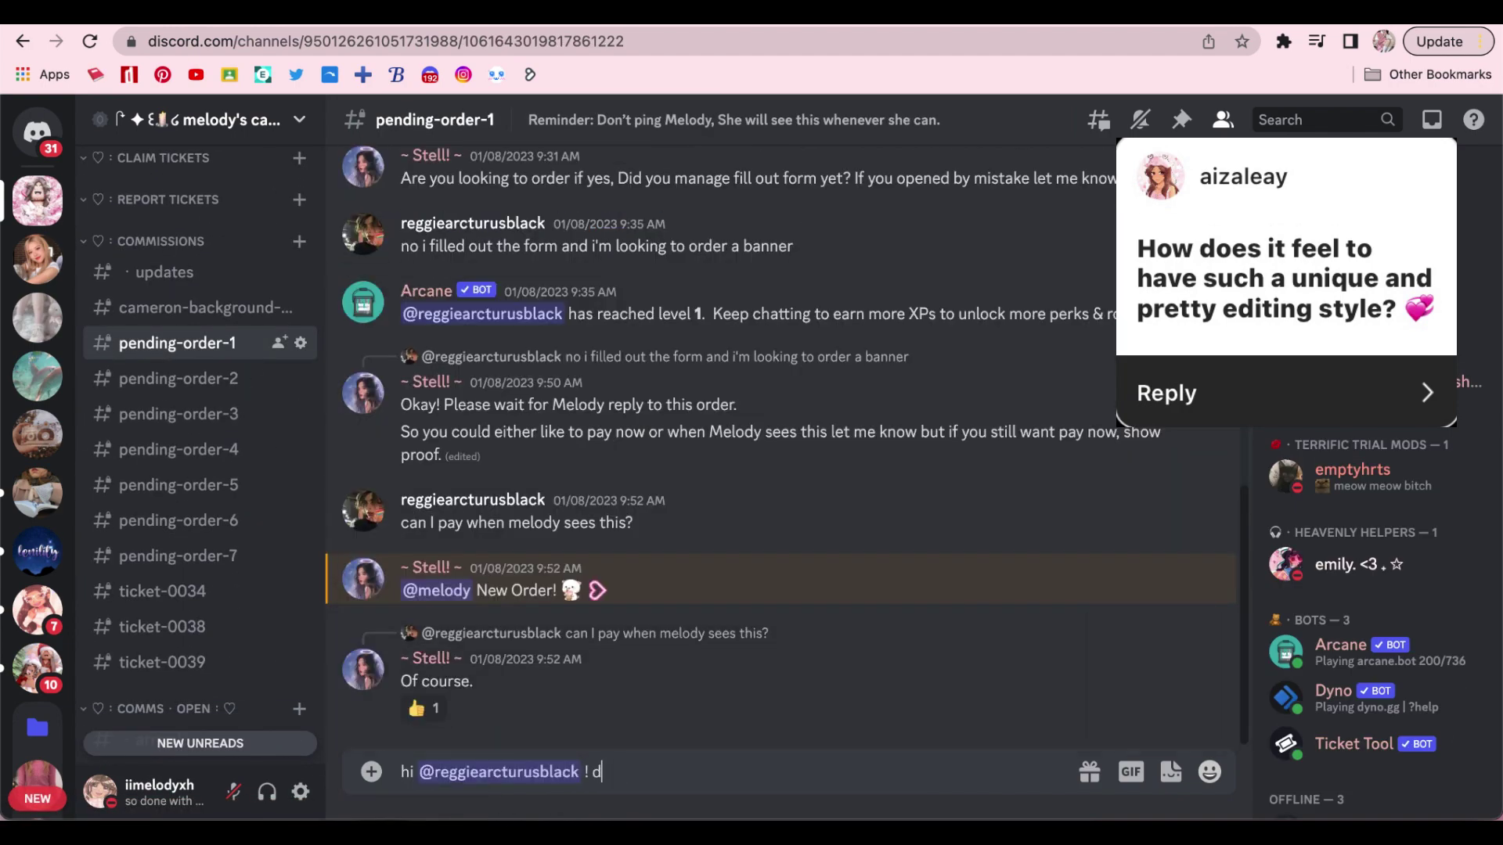
type("io you still want to order? I can take this order")
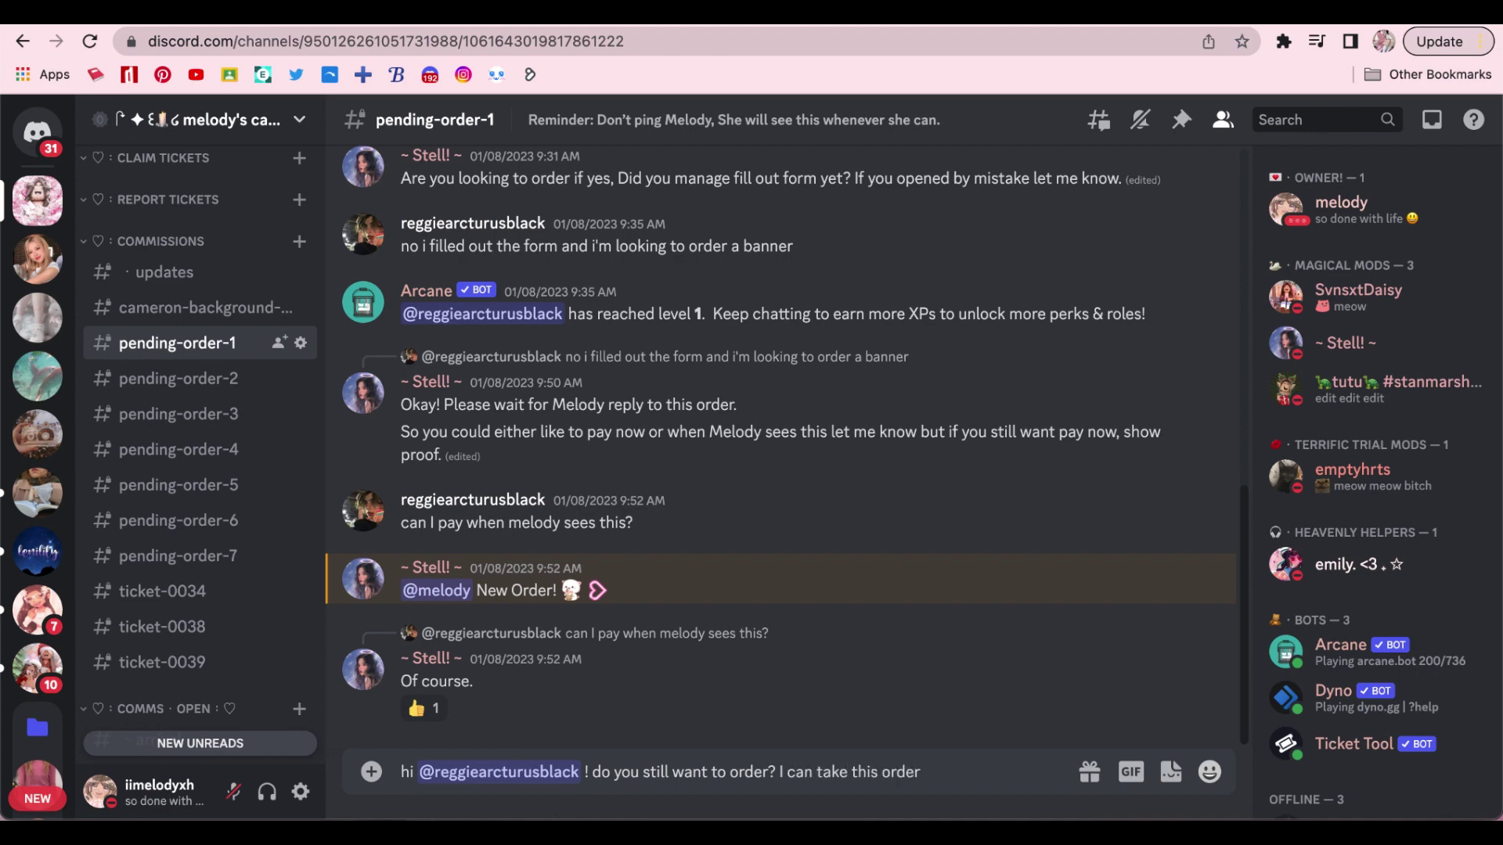
type("!")
left_click(1209, 773)
left_click(798, 360)
left_click(779, 773)
key("alt+BackSpace")
key("alt+BackSpace")
key("alt+BackSpace")
key("alt+BackSpace")
key("alt+BackSpace")
key("alt+BackSpace")
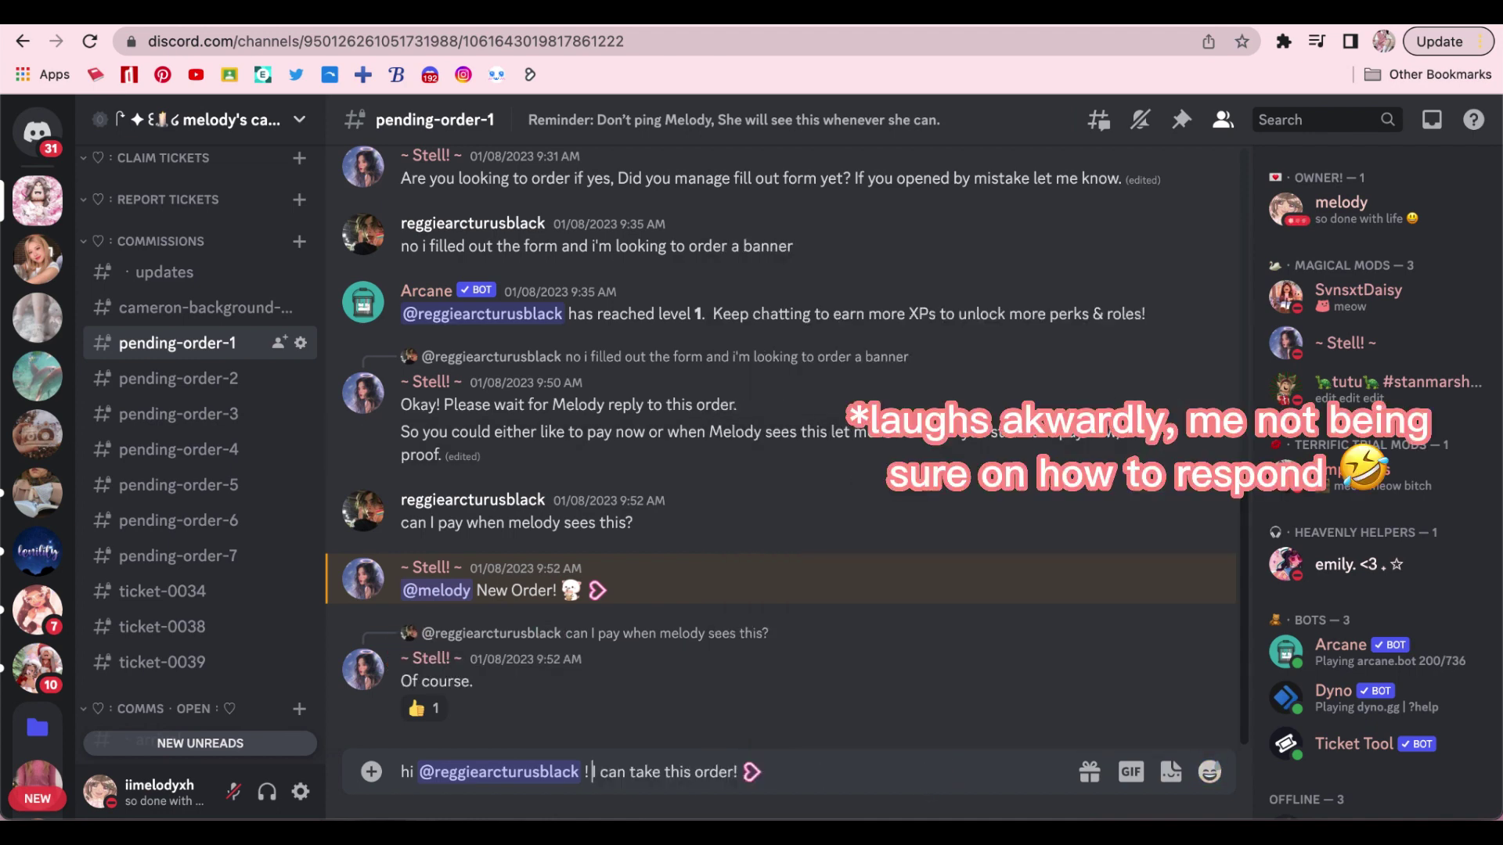
key("Return")
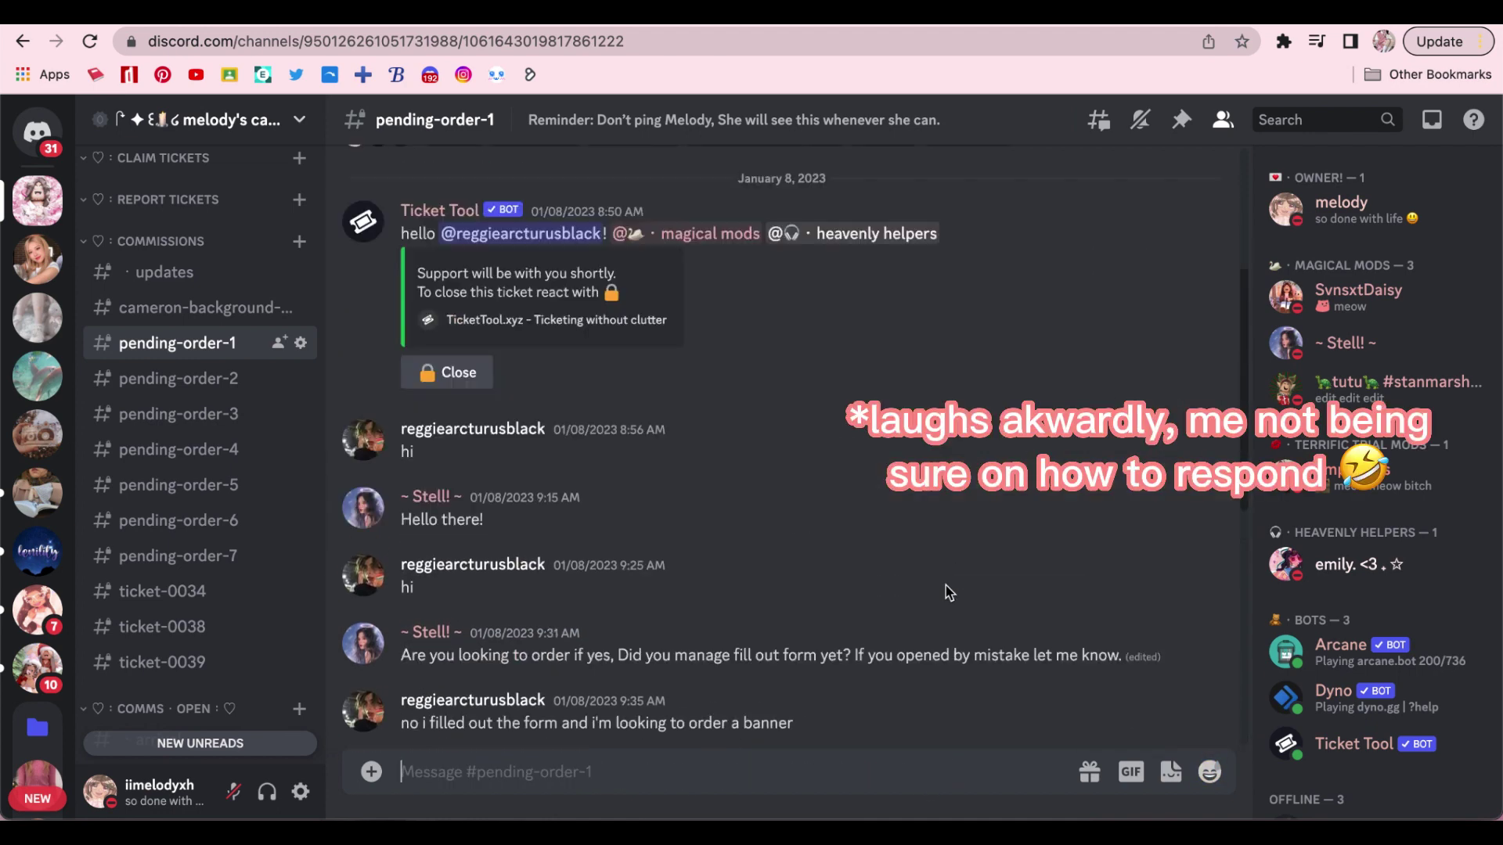
scroll(438, 493, "up", 2)
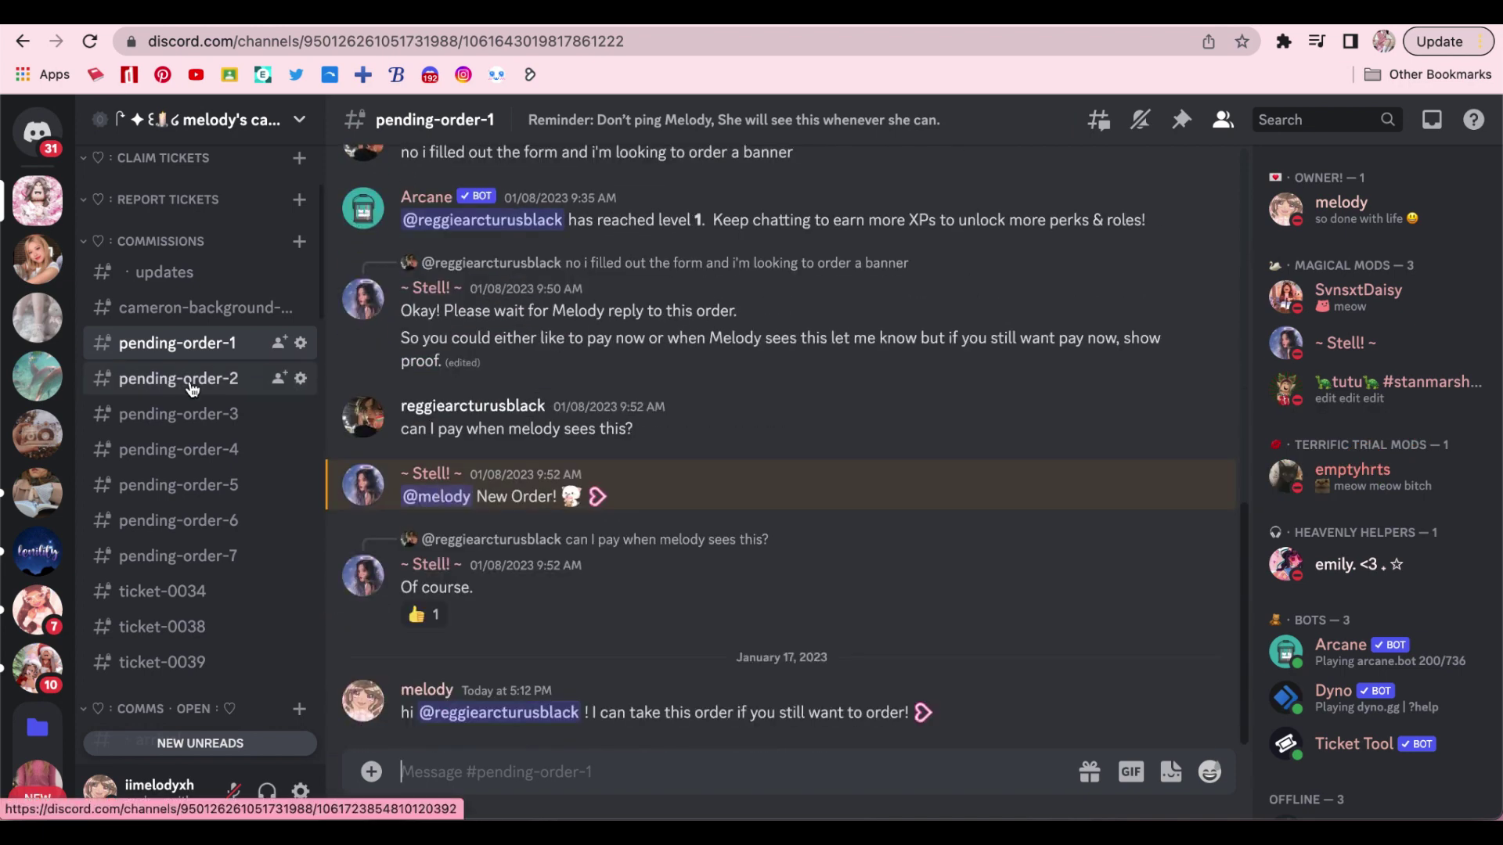
left_click(178, 379)
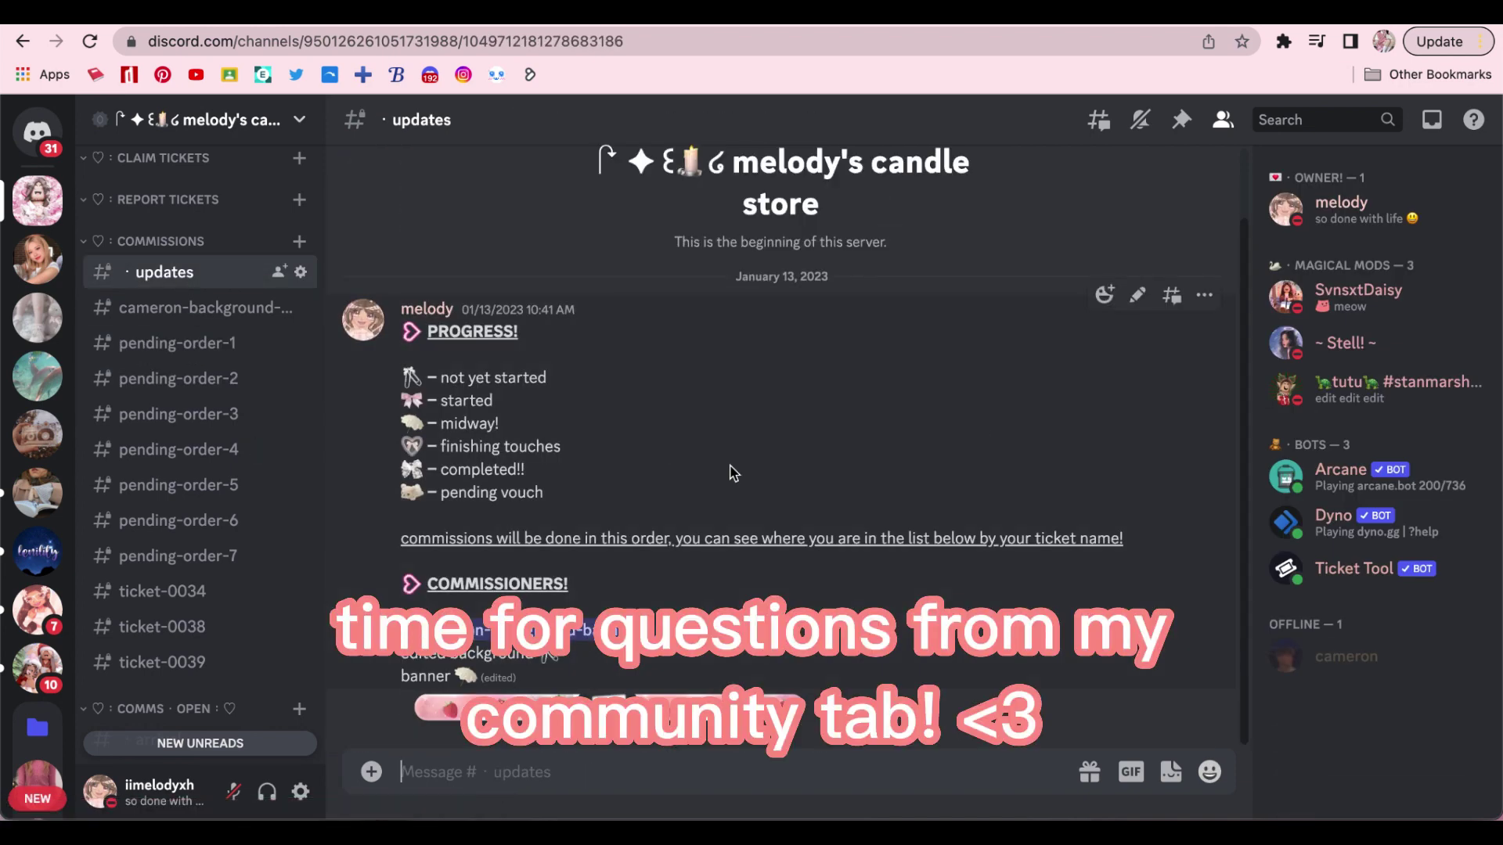
key("Up")
left_click(1159, 320)
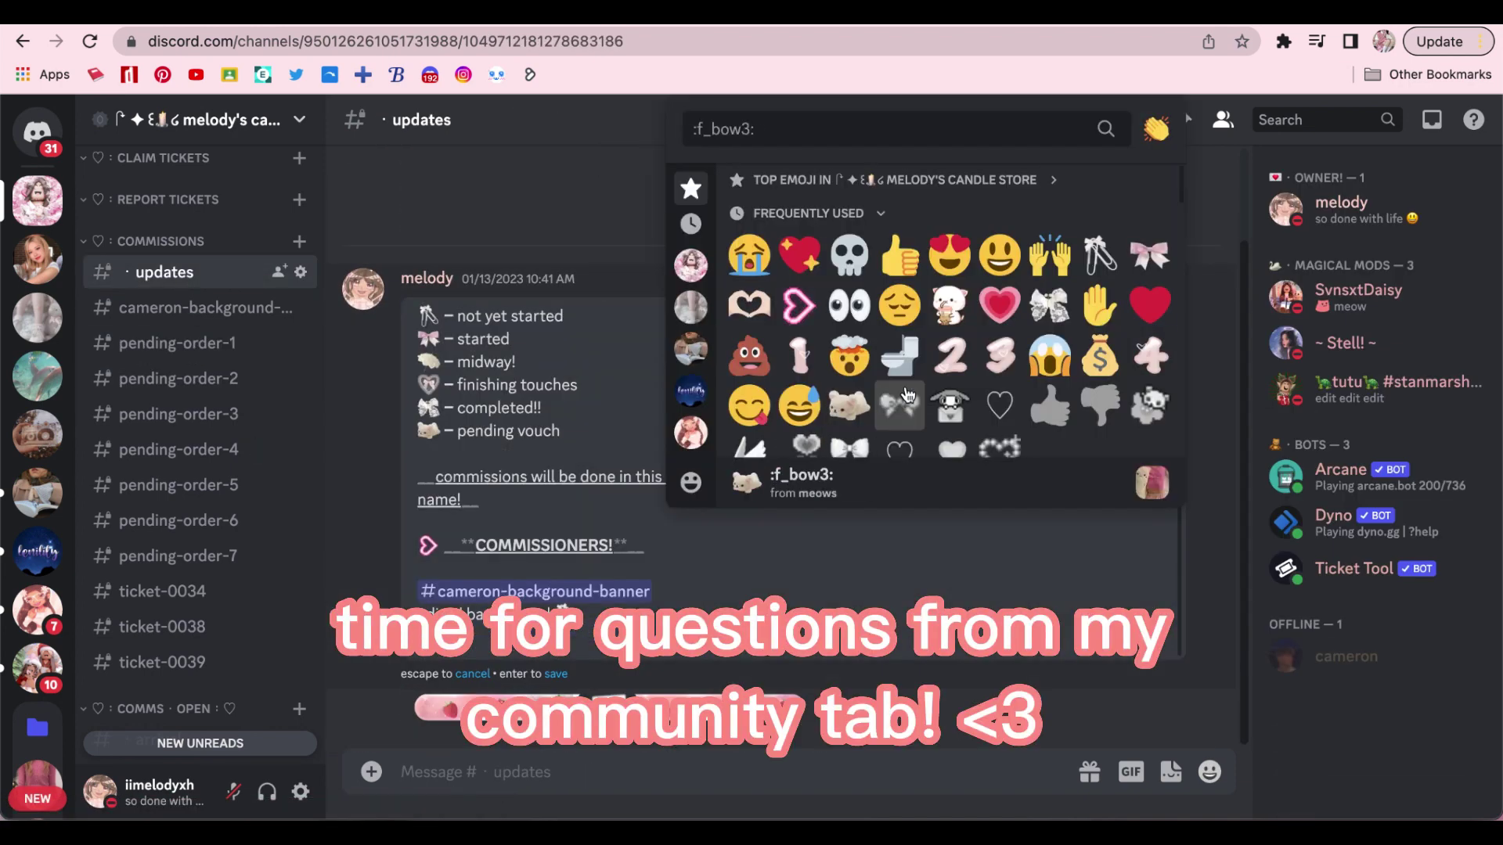
key("Escape")
key("Escape")
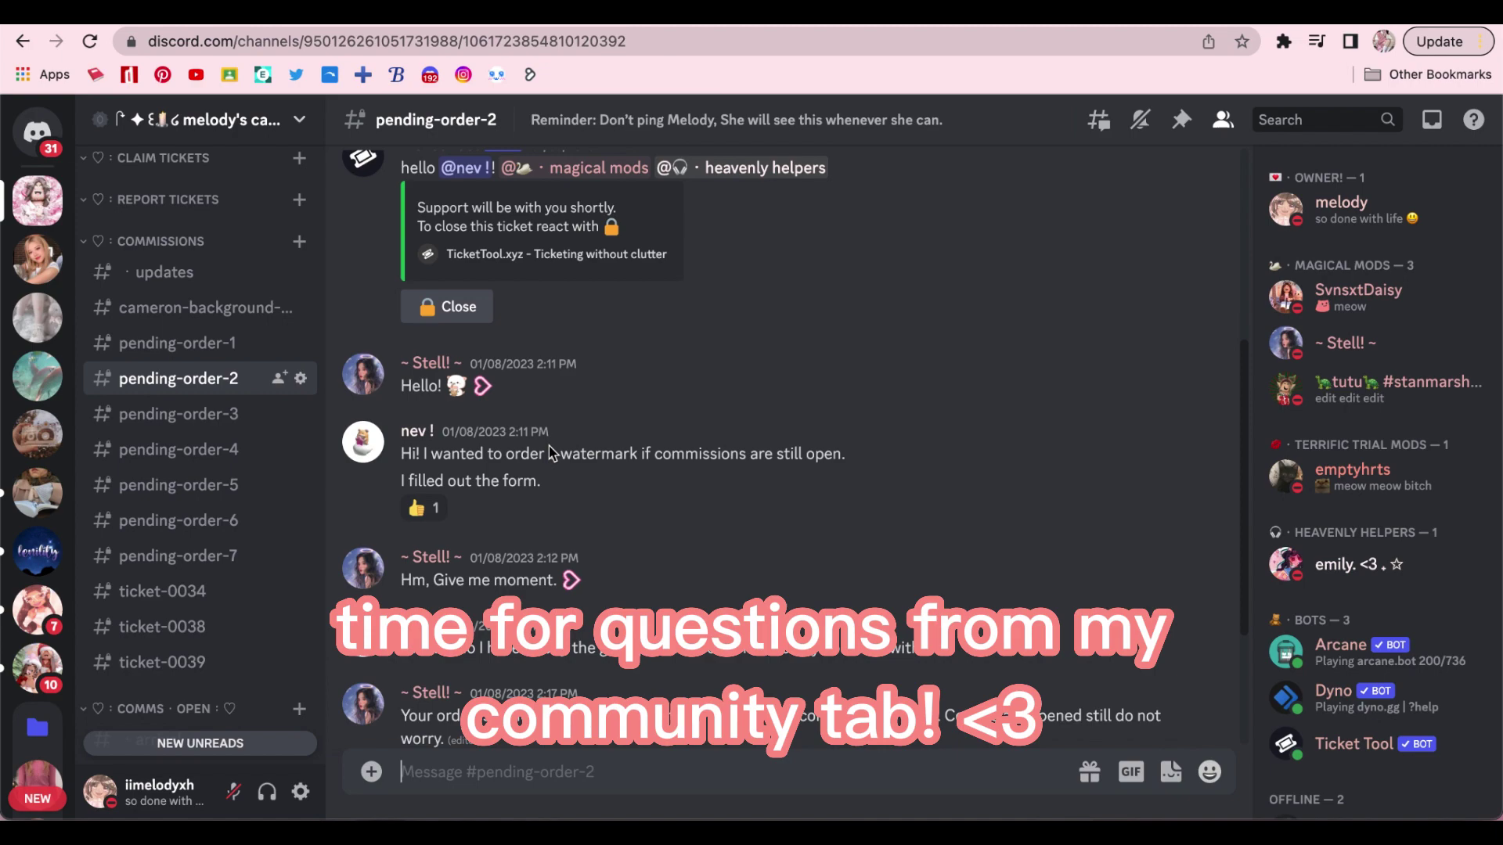
scroll(550, 454, "down", 3)
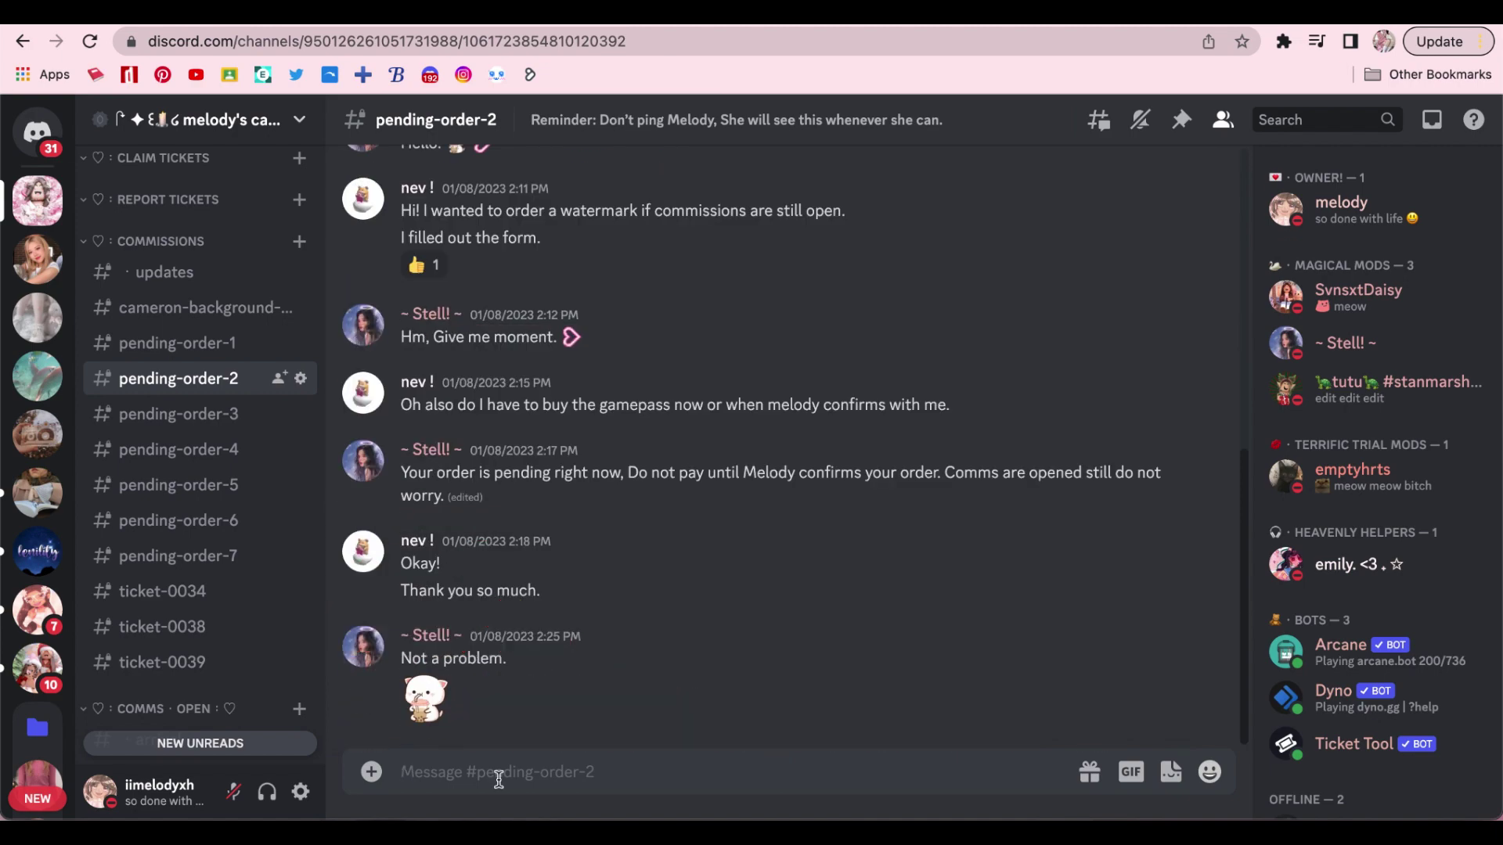
left_click(487, 730)
type("! I can take this order if you still want to order!")
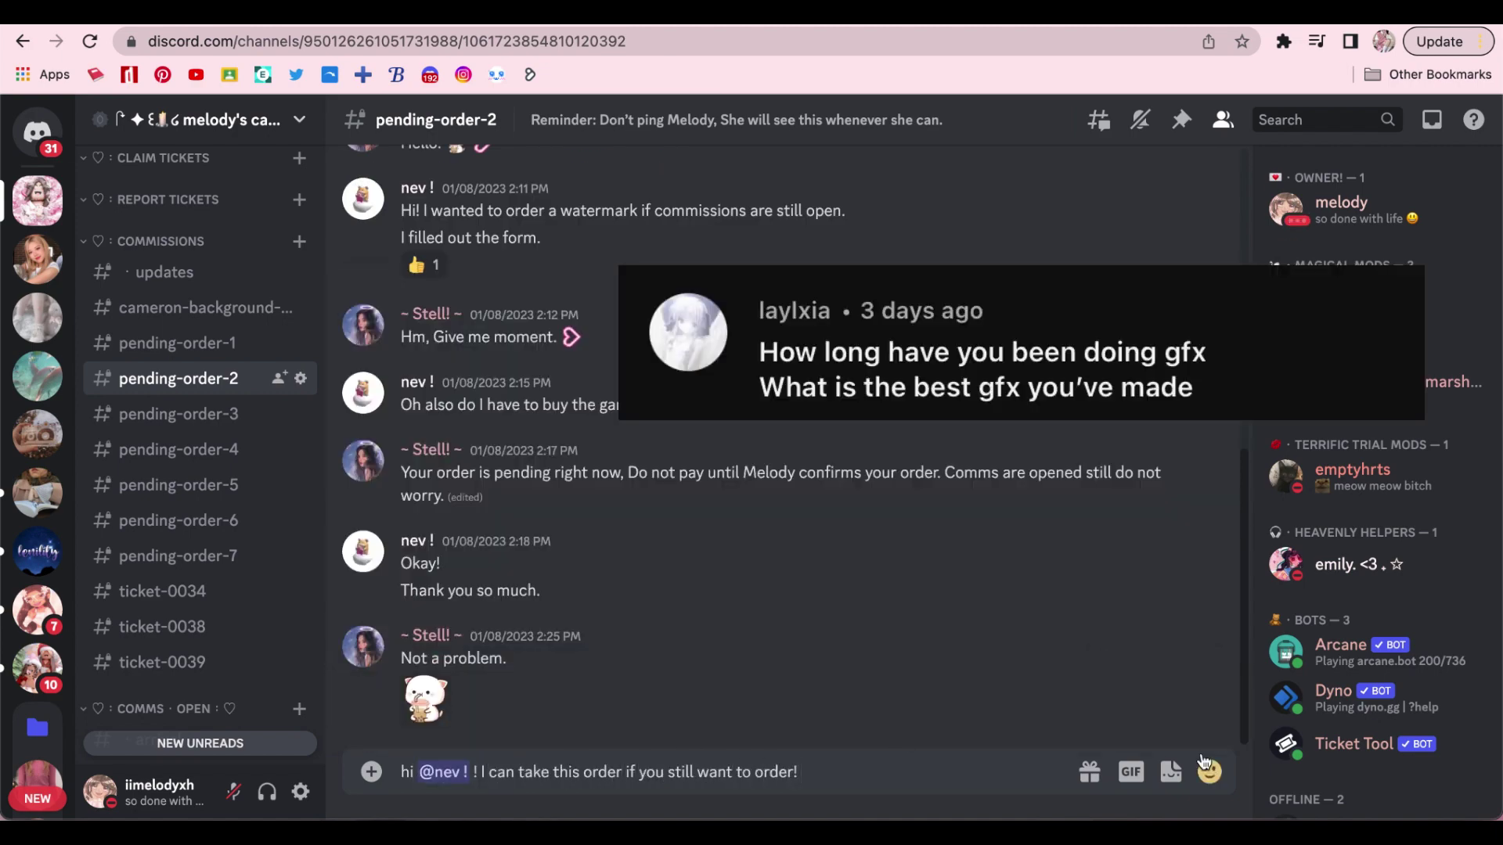
key("Return")
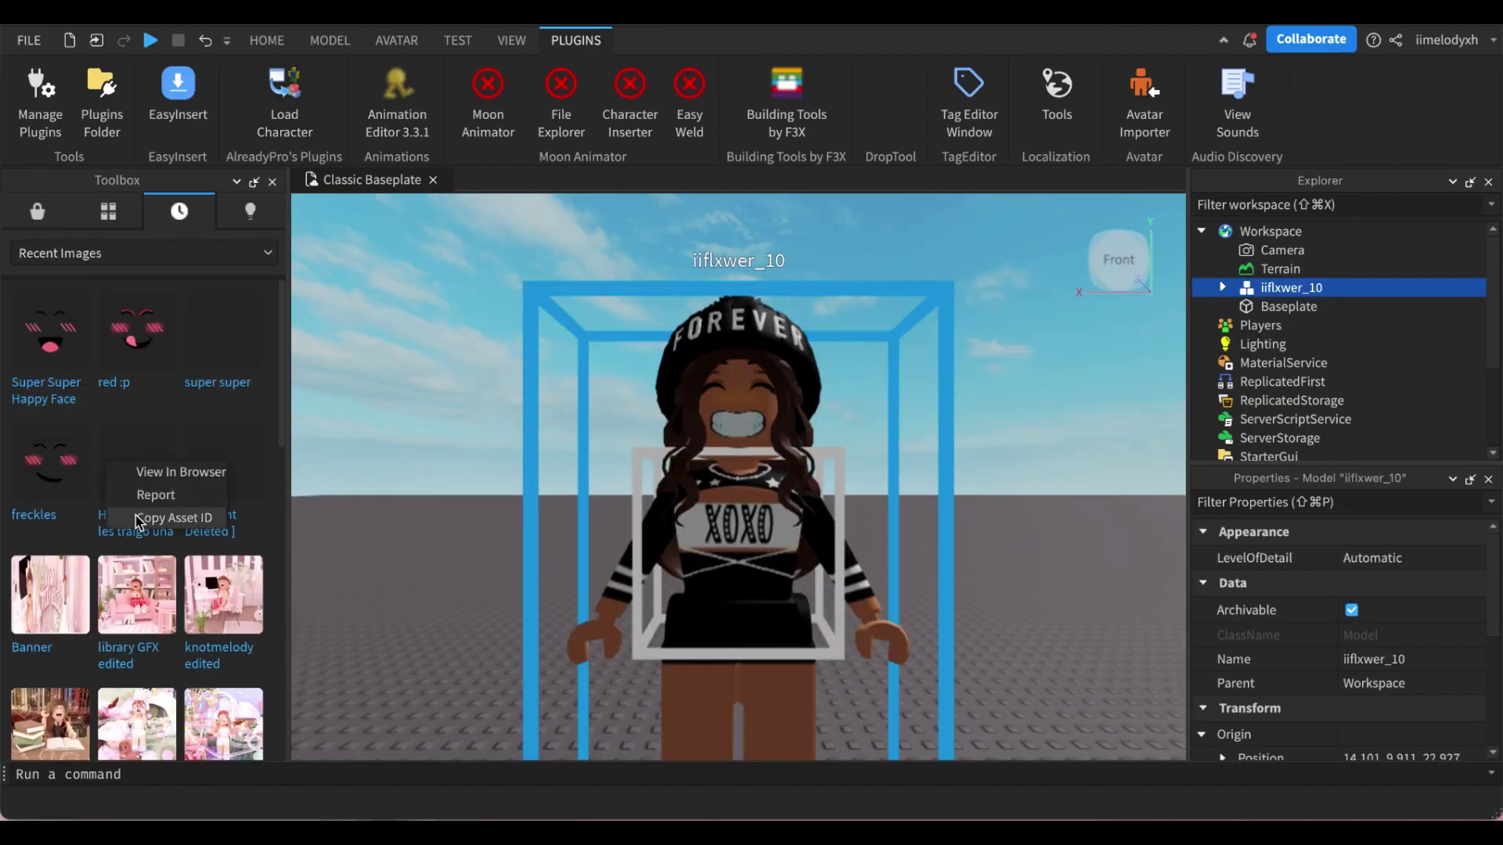
Export the avatar model via Export Selection to a chosen folder, then quit without saving.
left_click(139, 519)
left_click(1315, 391)
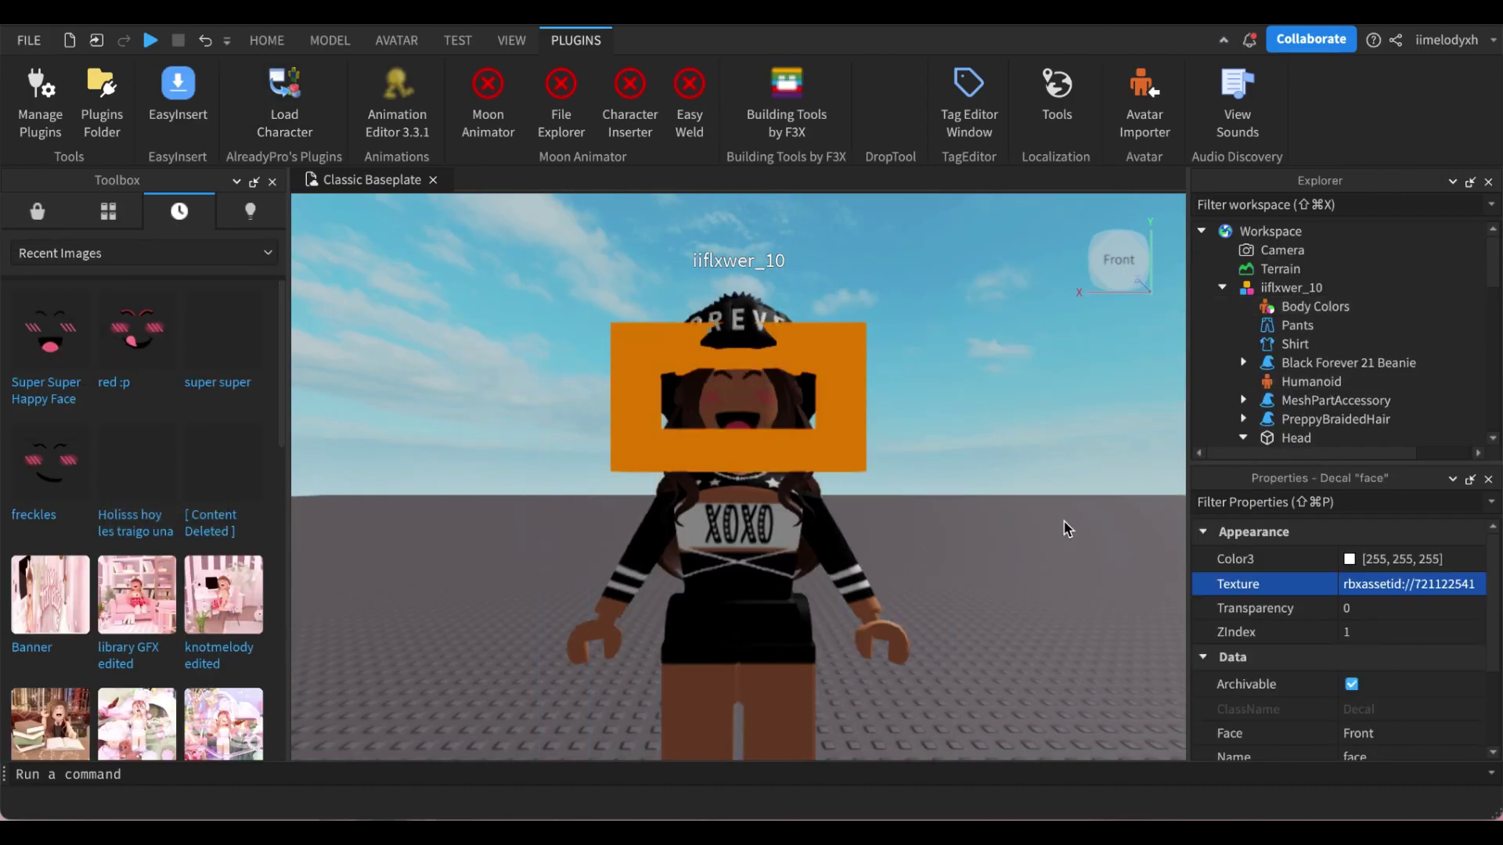
left_click(1284, 273)
right_click(1292, 287)
left_click(1291, 650)
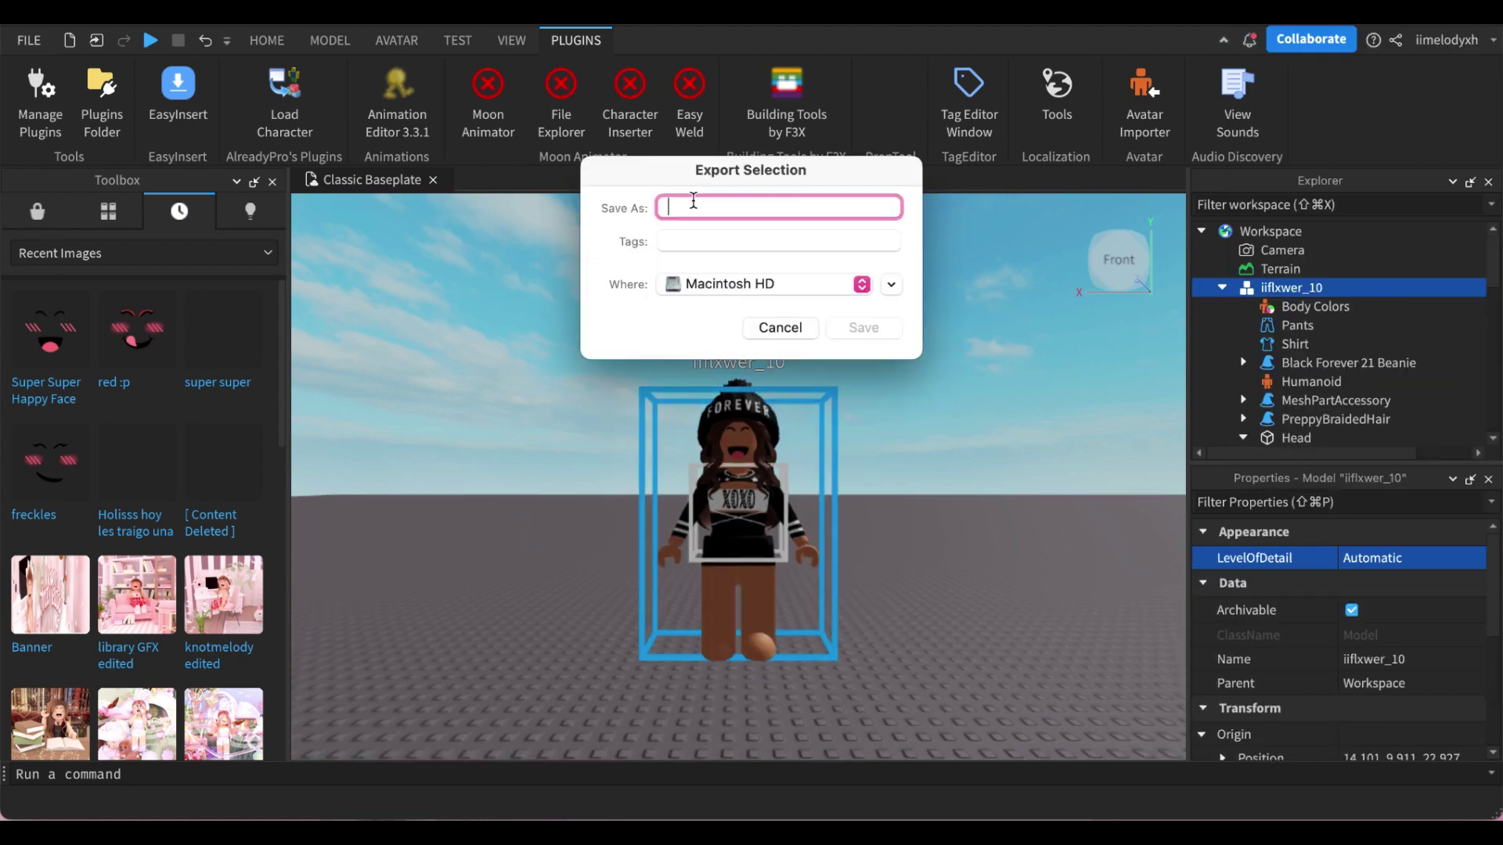
left_click(861, 283)
left_click(715, 554)
left_click(864, 327)
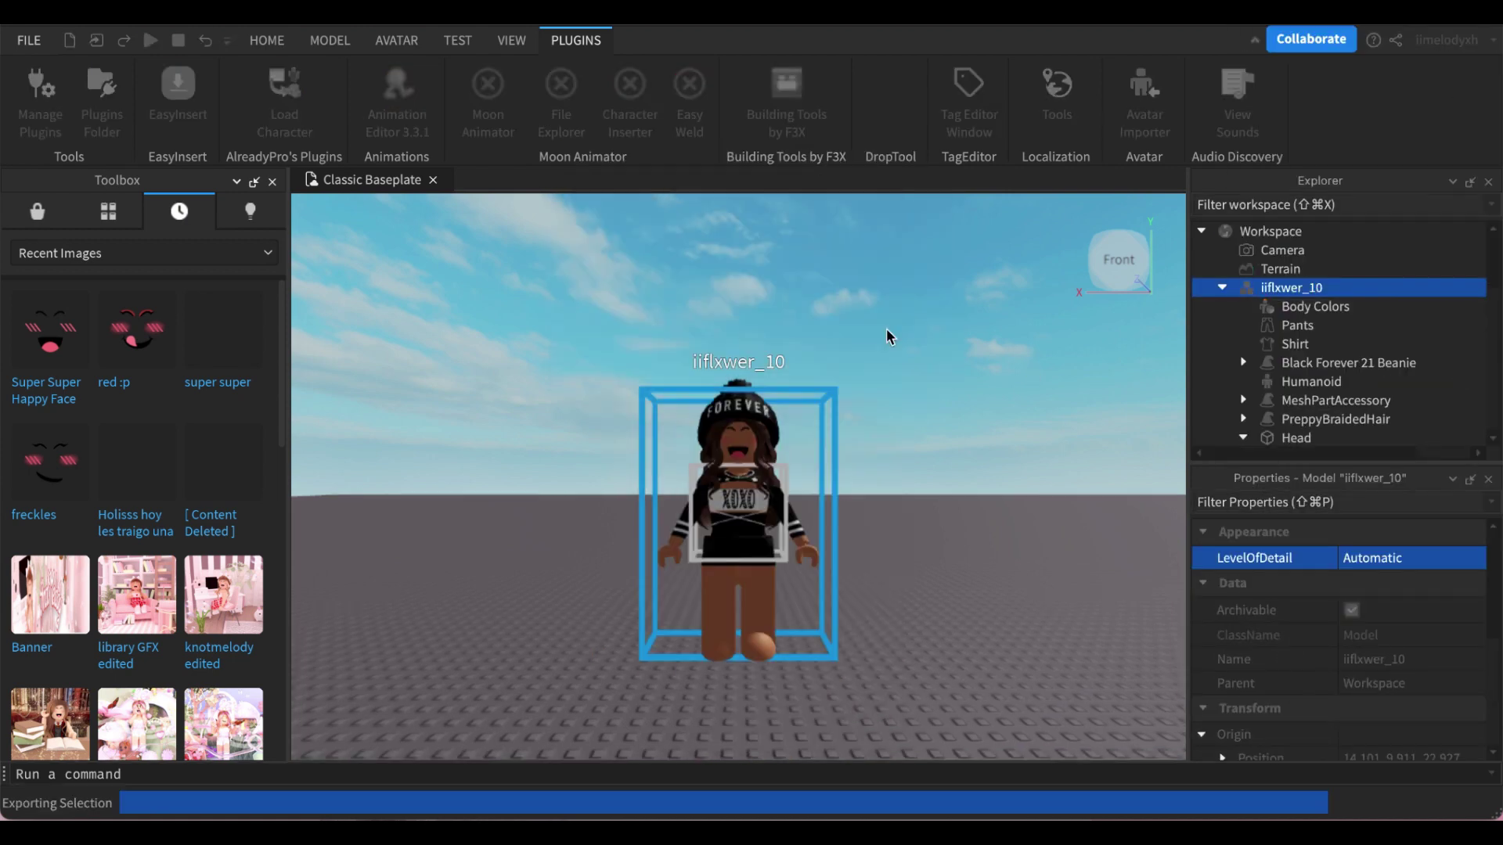
key("super+q")
left_click(782, 446)
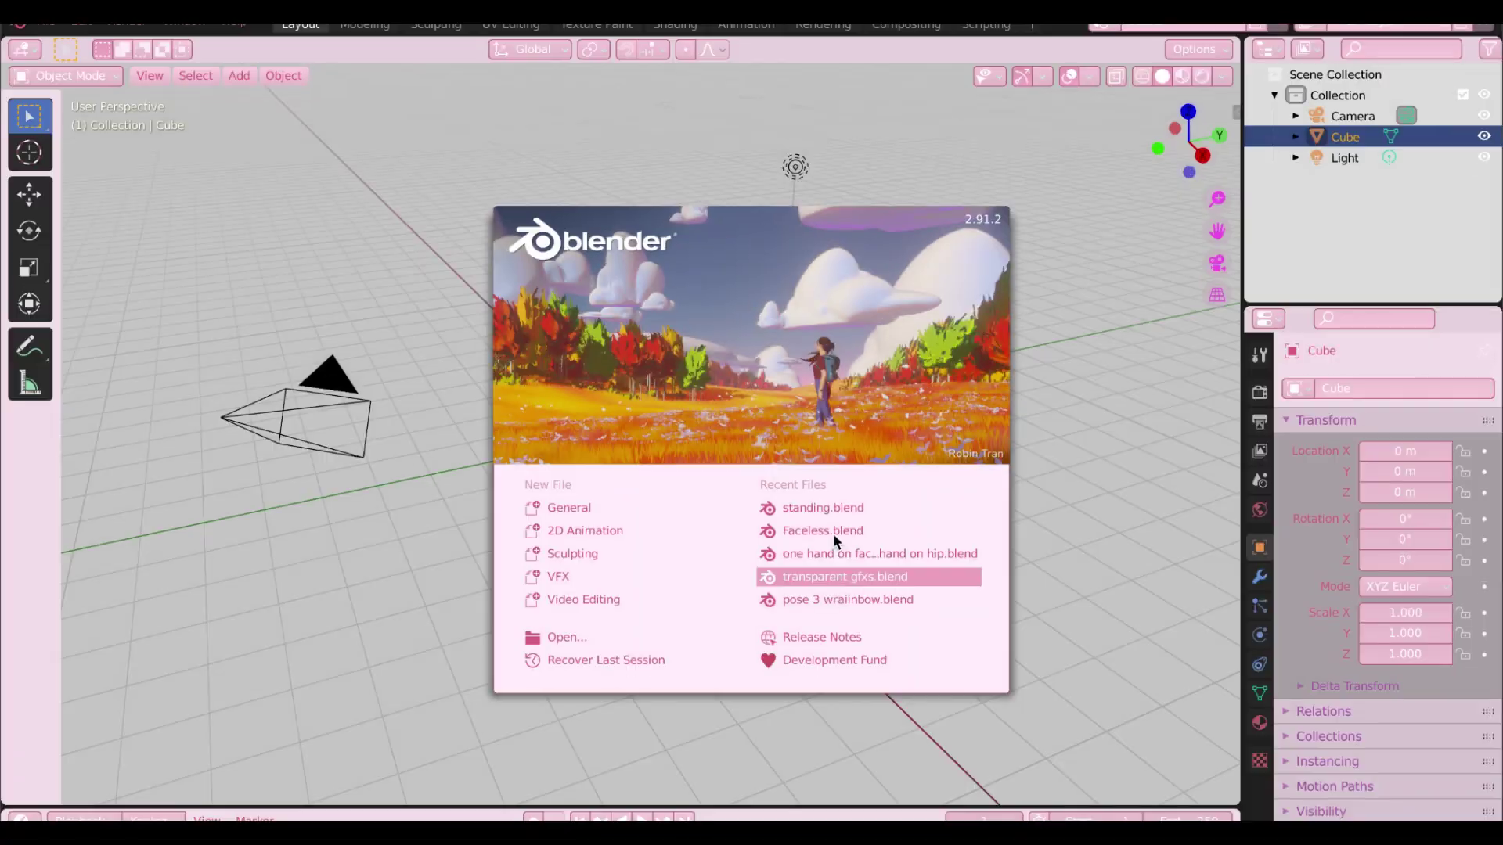
Open the recent rigged pose scene and import the avatar OBJ from the Roblox avatar folder.
left_click(852, 555)
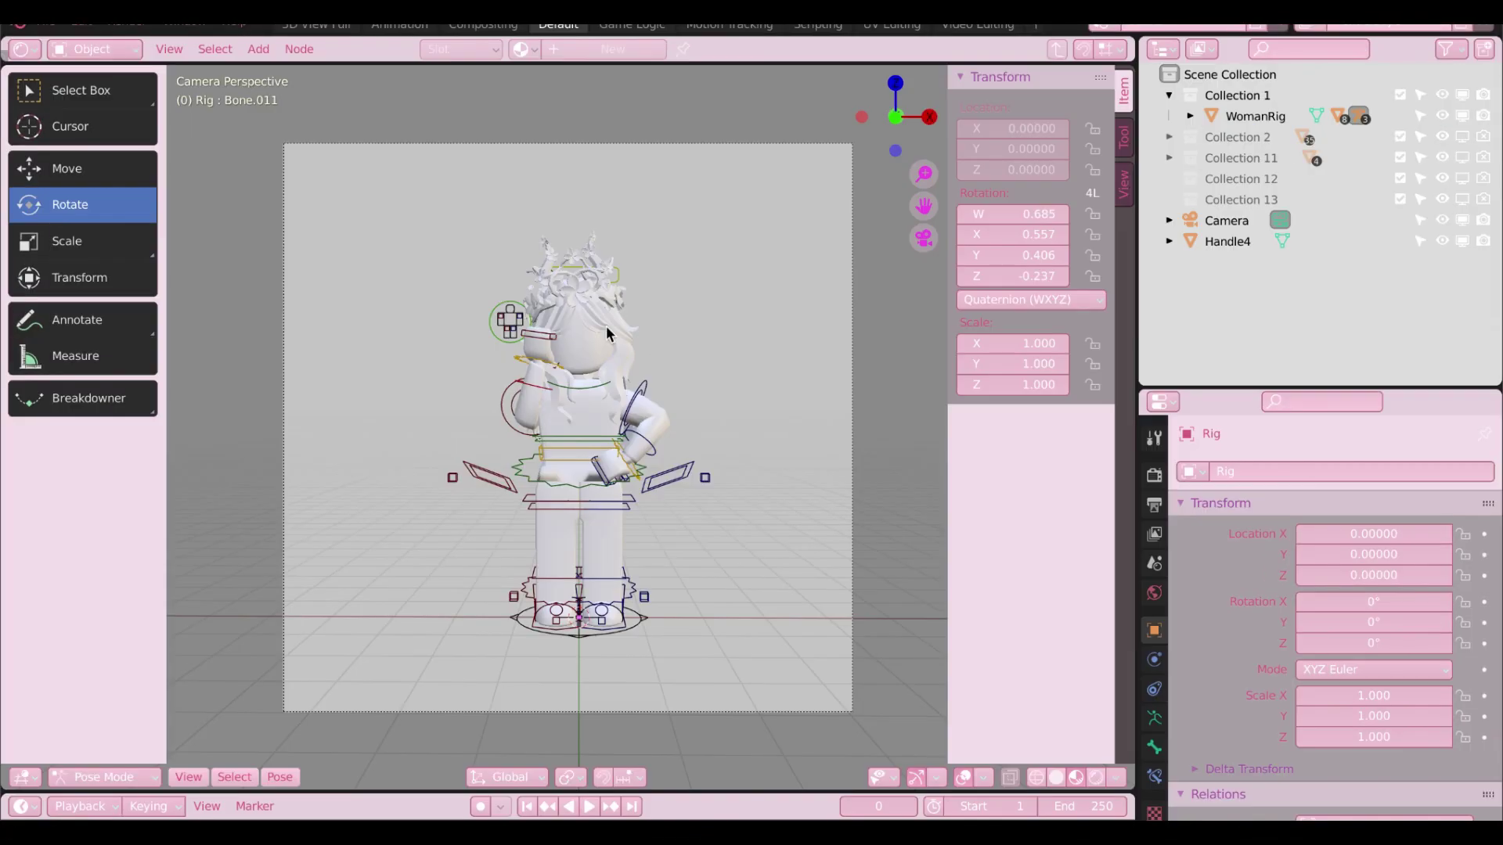
left_click(45, 22)
left_click(266, 466)
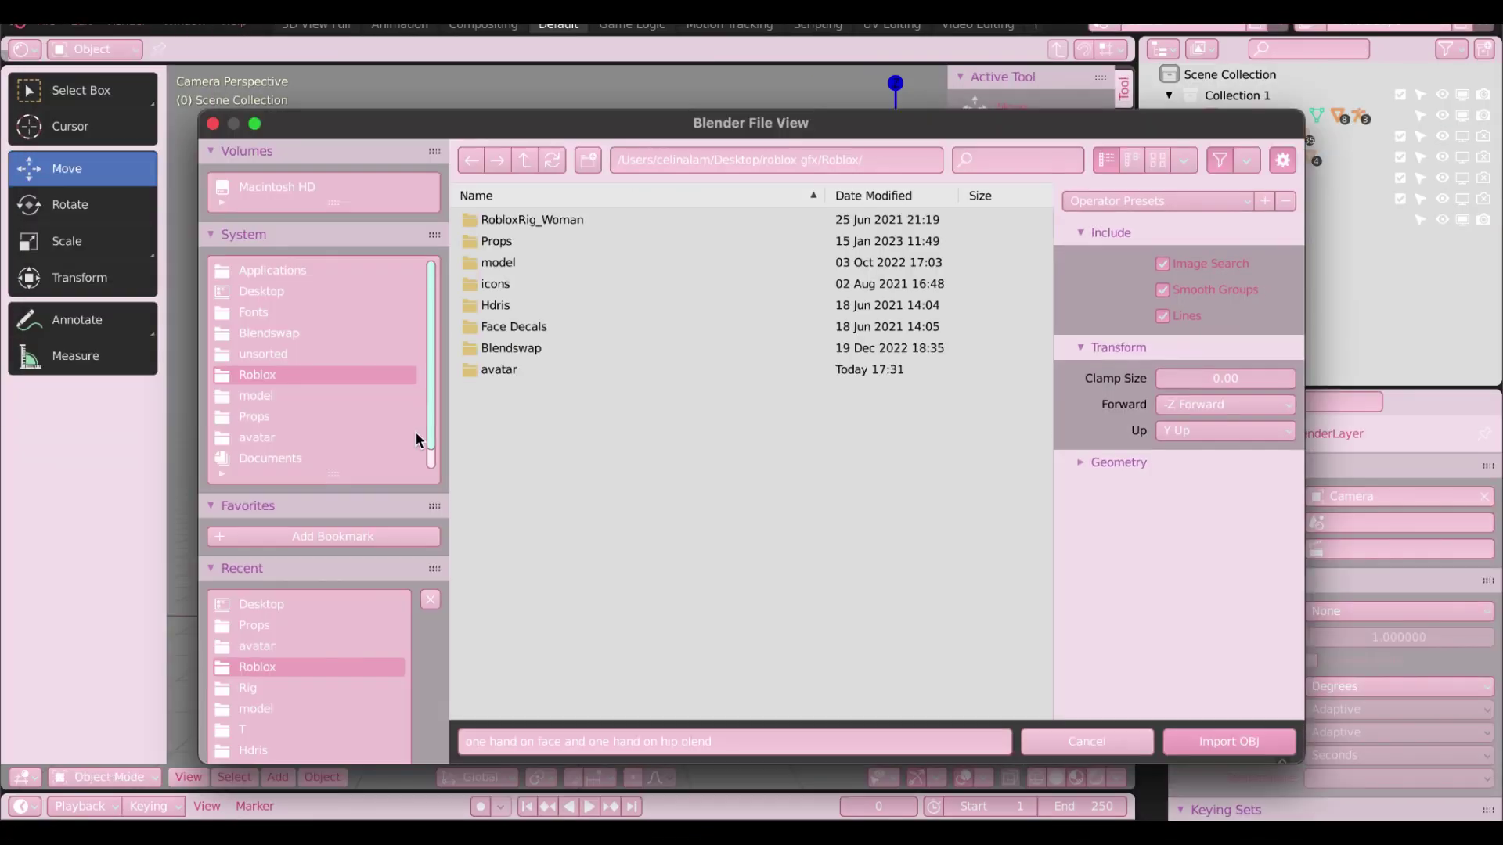
left_click(420, 436)
left_click(597, 347)
left_click(1225, 742)
left_click(923, 238)
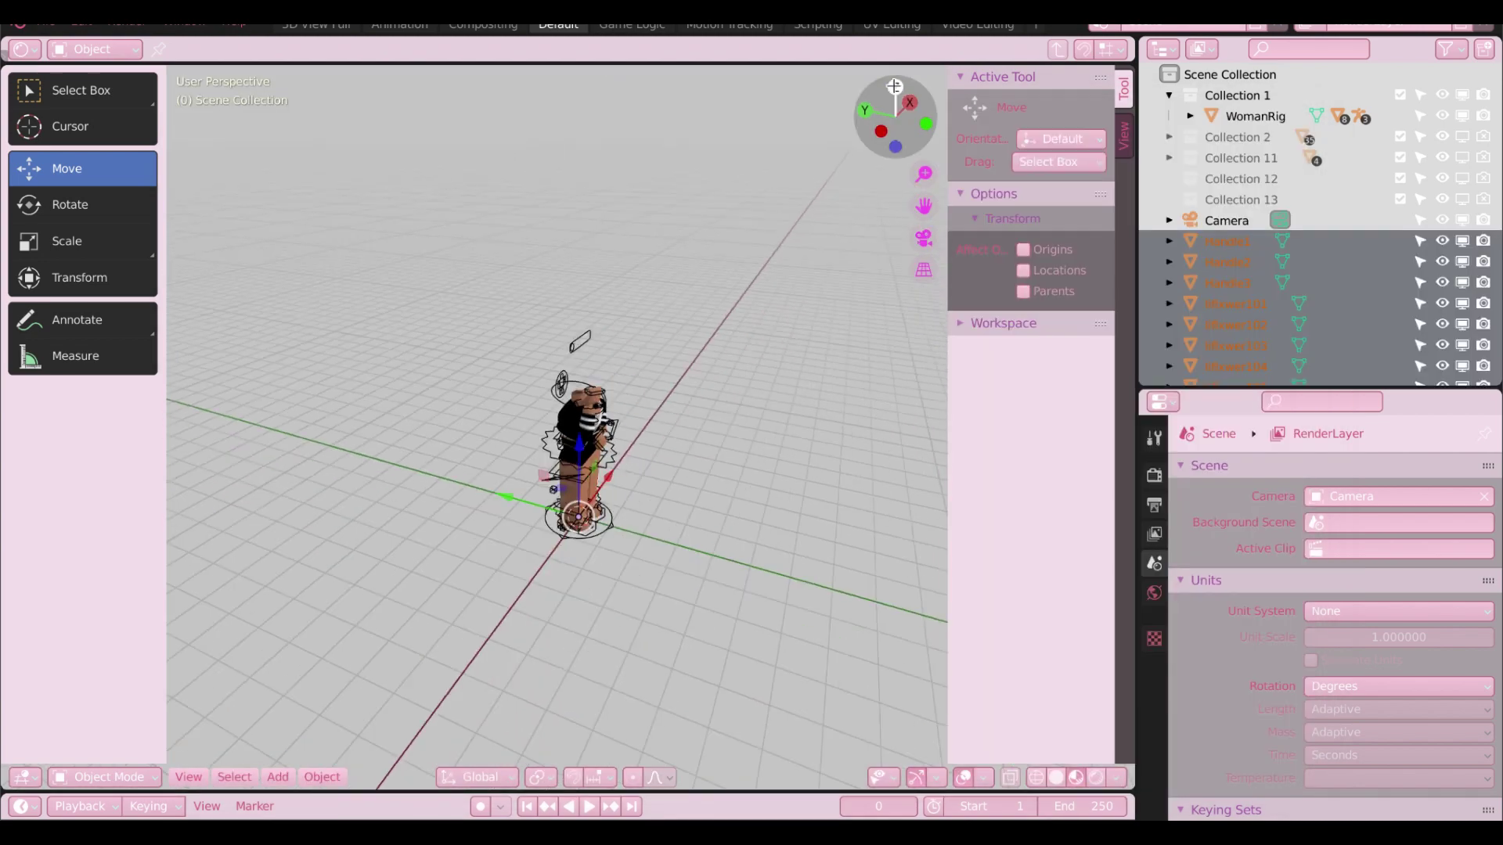
left_click(80, 22)
Reset the imported figure's origin and rotate it 180° to face front.
left_click(115, 208)
type("origin")
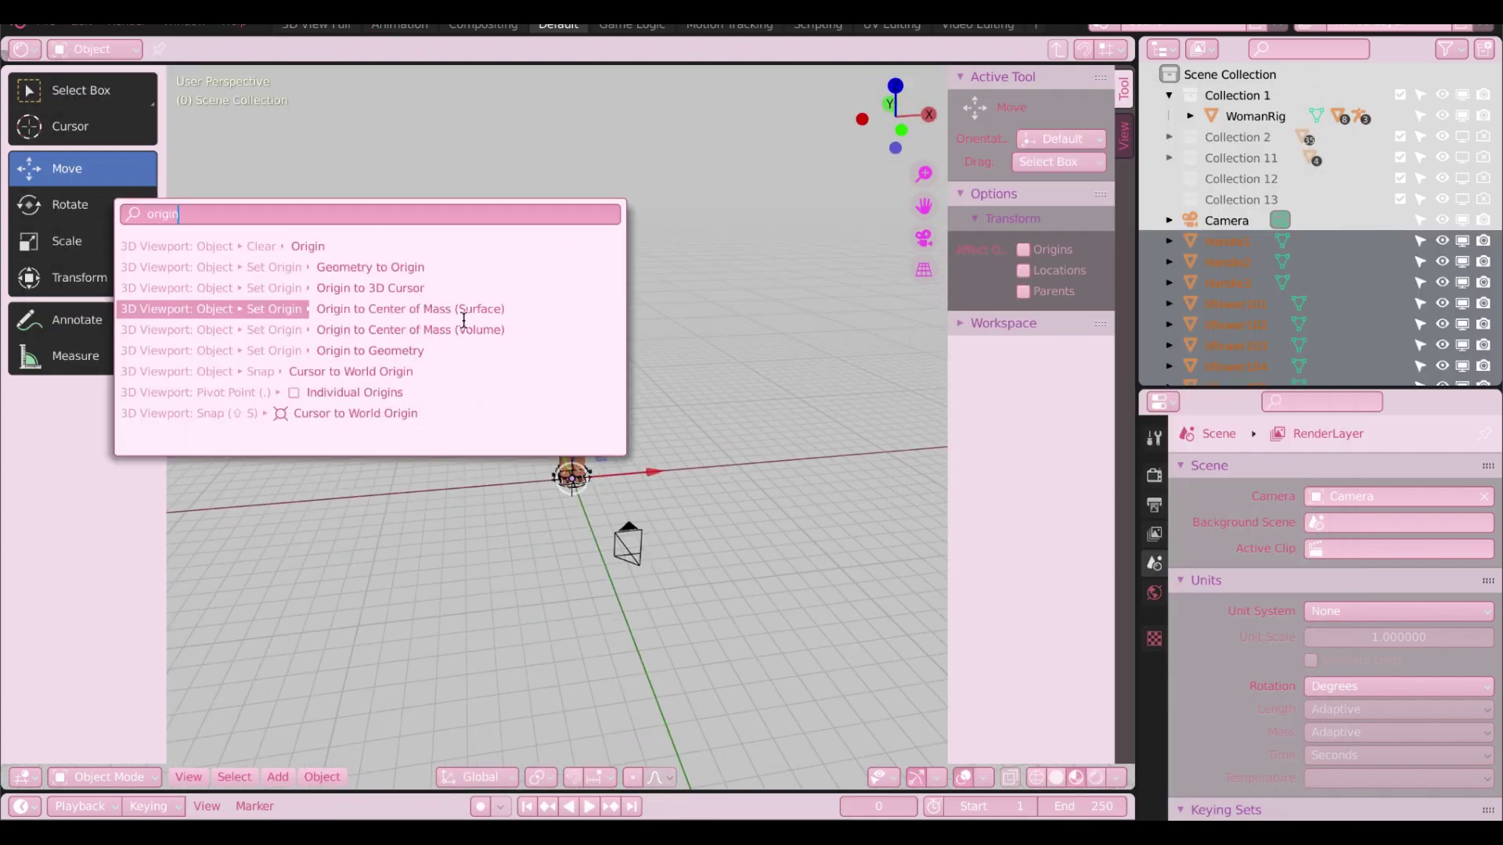
left_click(462, 309)
key("g")
key("KP_Decimal")
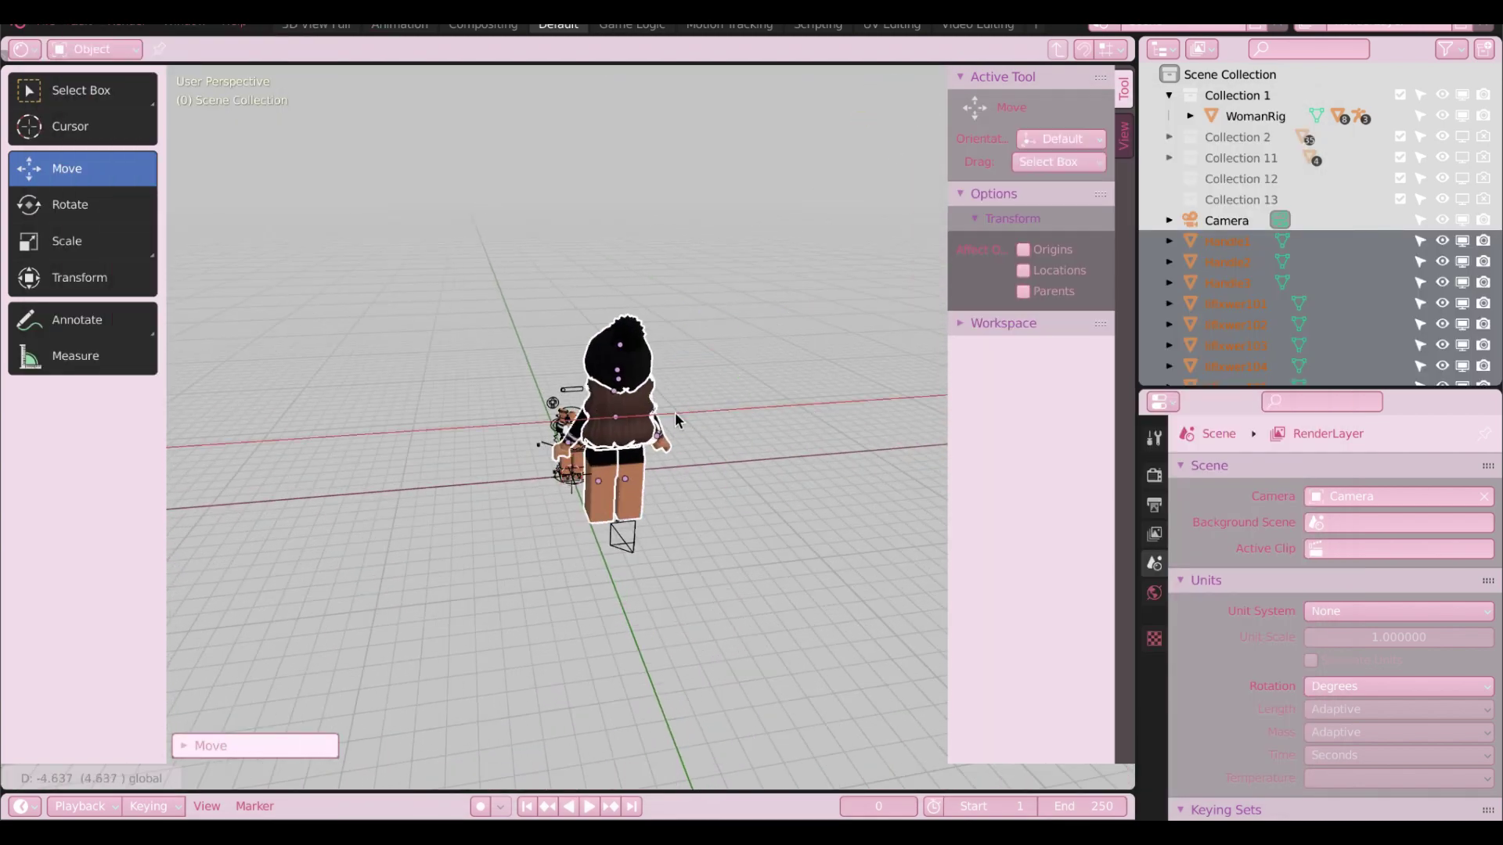
left_click(69, 205)
left_click_drag(684, 422, 533, 448)
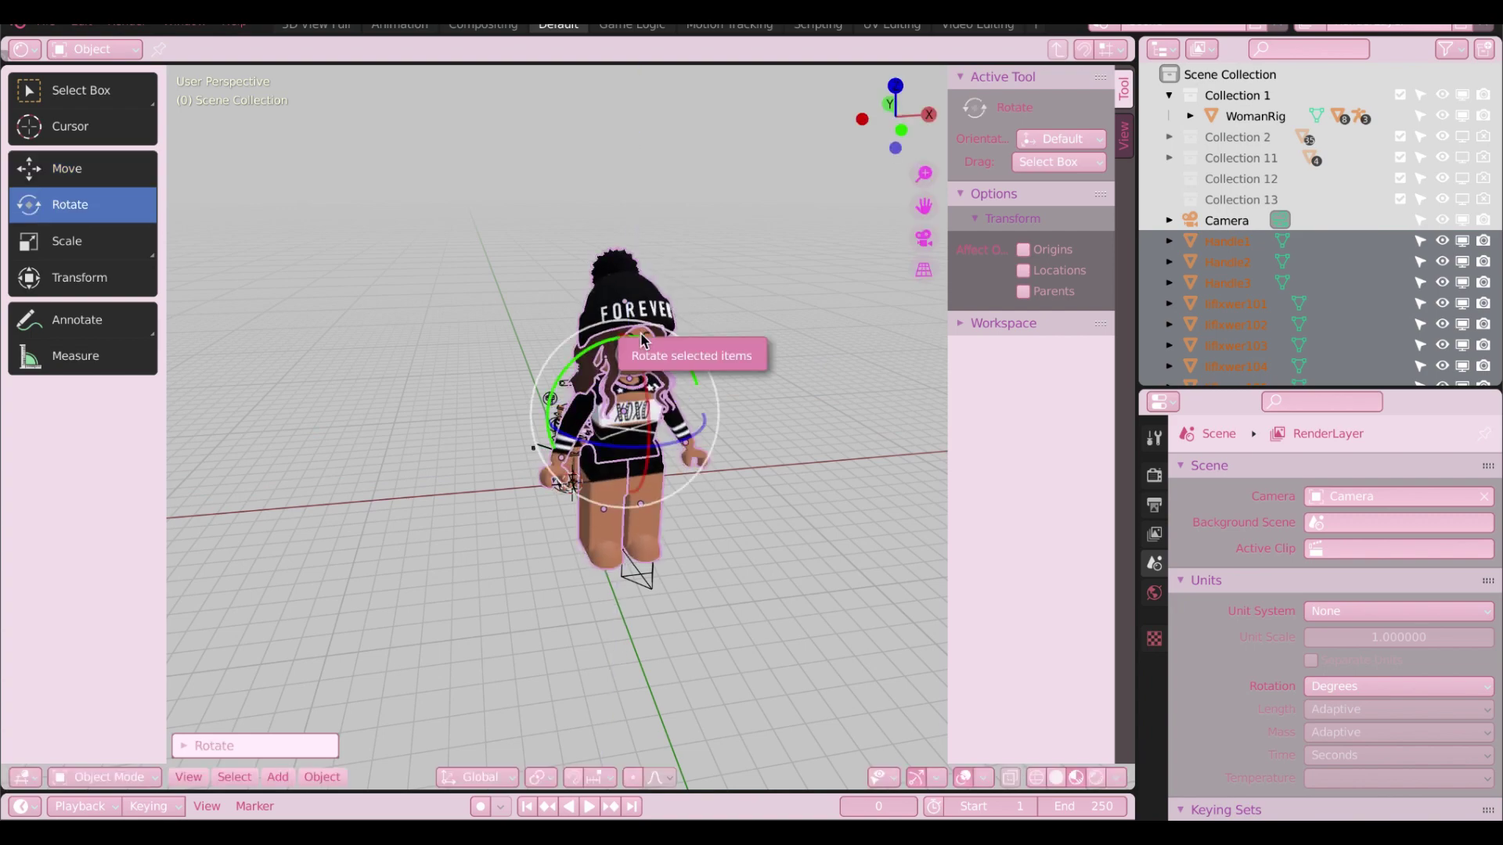
left_click(751, 430)
Select the three head pieces and join them into Handle1.
left_click(565, 473)
key("ctrl+Tab")
left_click(565, 473)
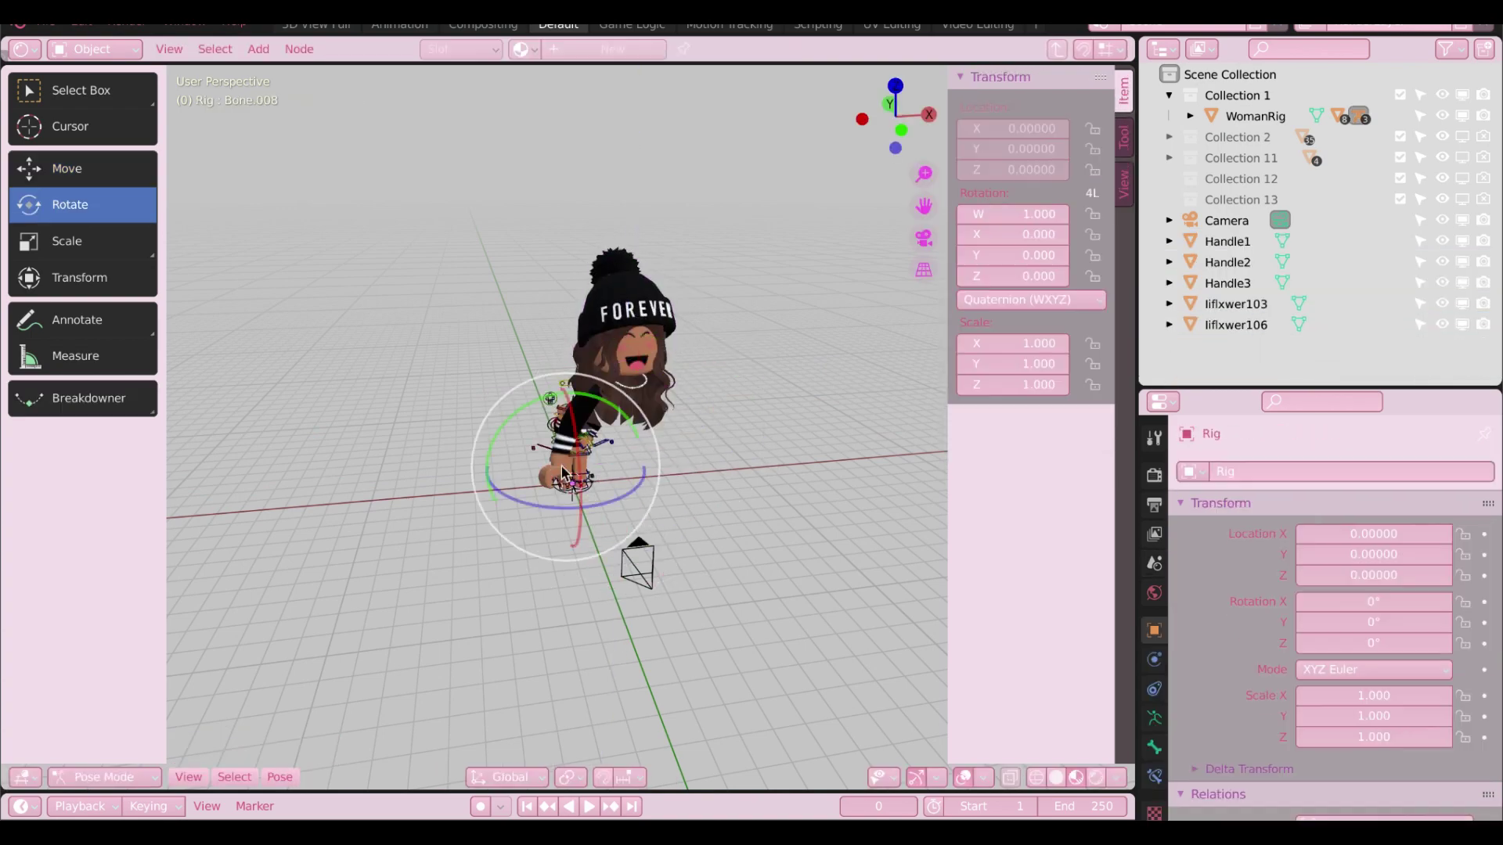
key("ctrl+Tab")
left_click(679, 316)
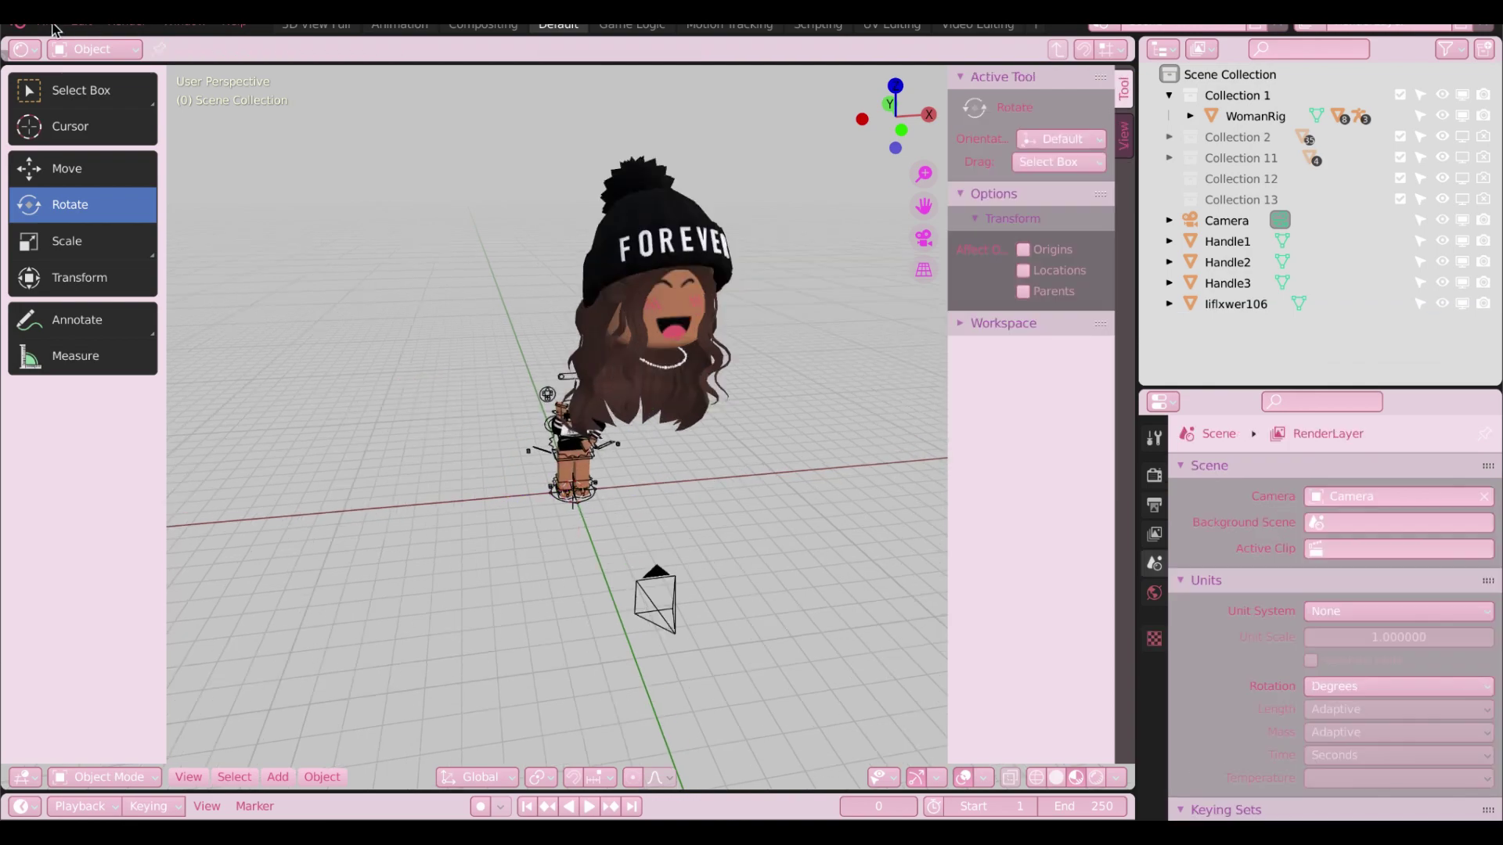
left_click(679, 316)
left_click(679, 316, "shift")
left_click(47, 22)
left_click(71, 168)
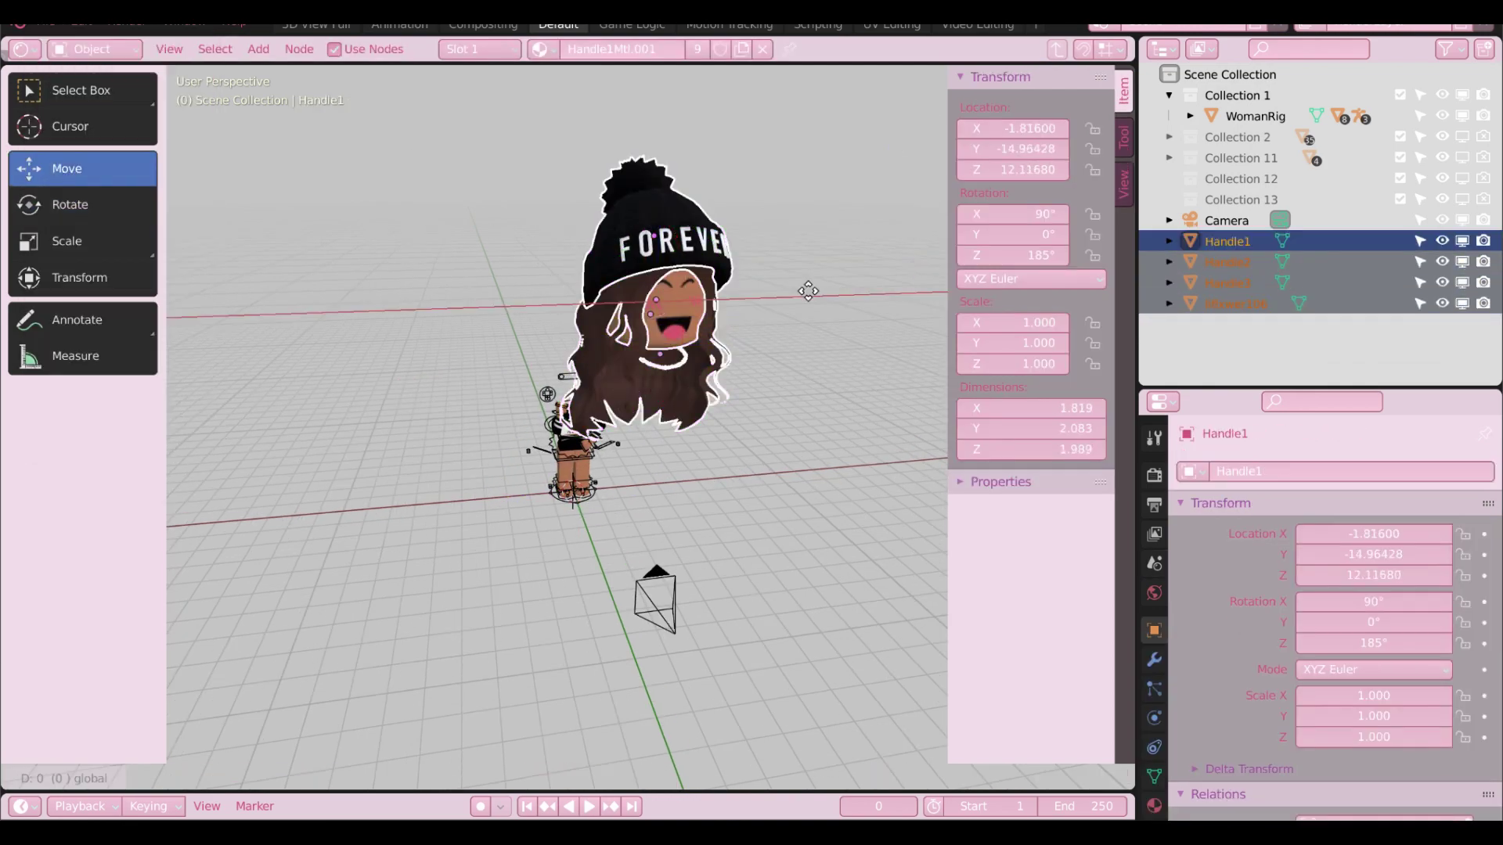
left_click(642, 368, "shift")
right_click(642, 368)
left_click(642, 363)
Move the Handle1 head down onto the rig's neck and view through the scene camera.
left_click_drag(620, 232, 553, 251)
scroll(671, 242, "up", 5)
scroll(671, 242, "down", 5)
left_click_drag(571, 134, 602, 196)
scroll(846, 135, "up", 5)
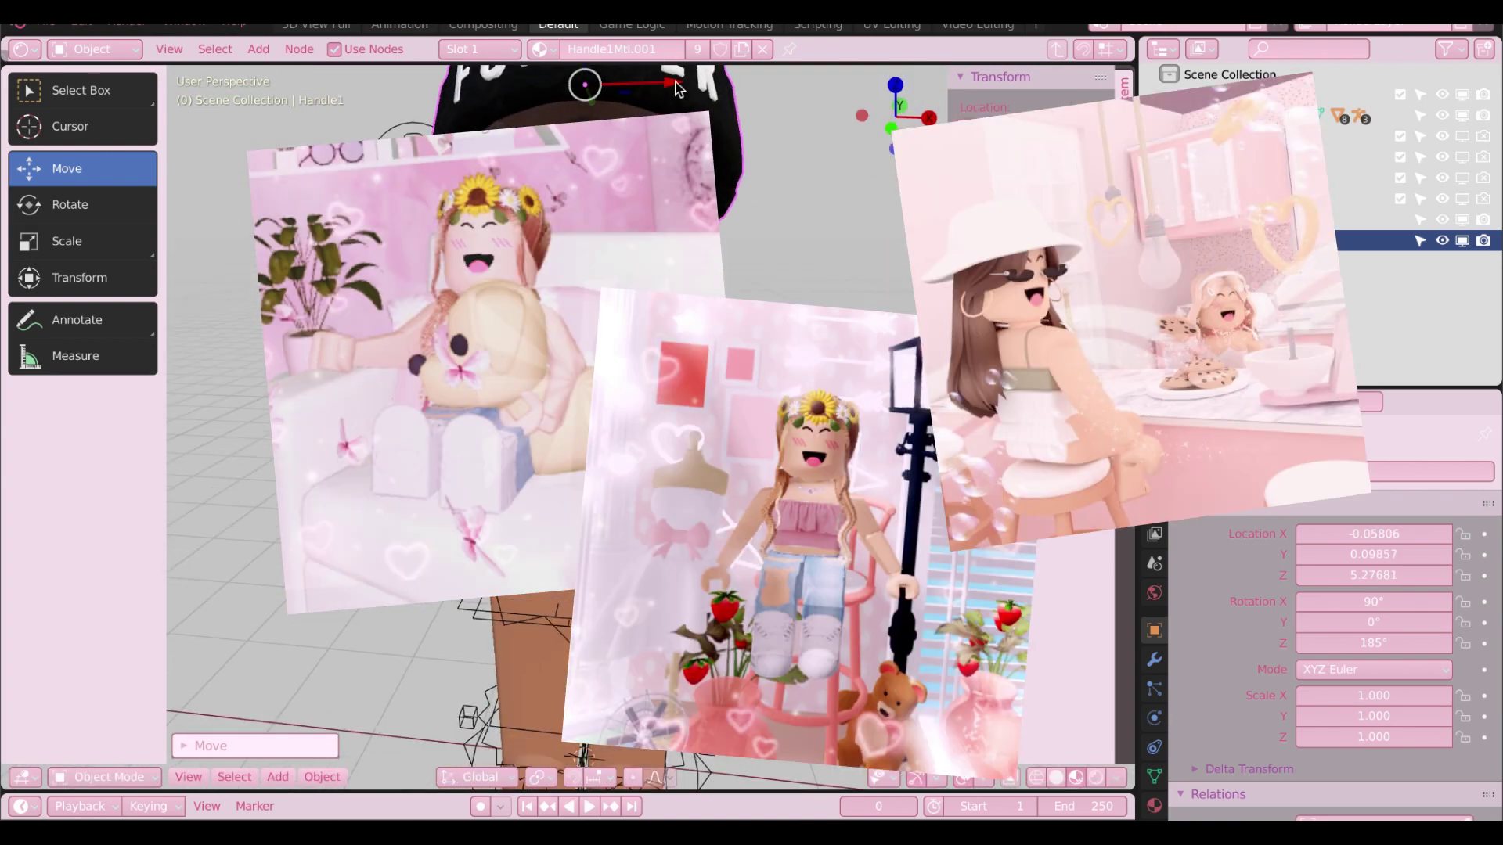
mouse_move(627, 83)
left_mouse_down()
mouse_move(671, 82)
mouse_move(650, 83)
left_mouse_up()
scroll(649, 83, "down", 3)
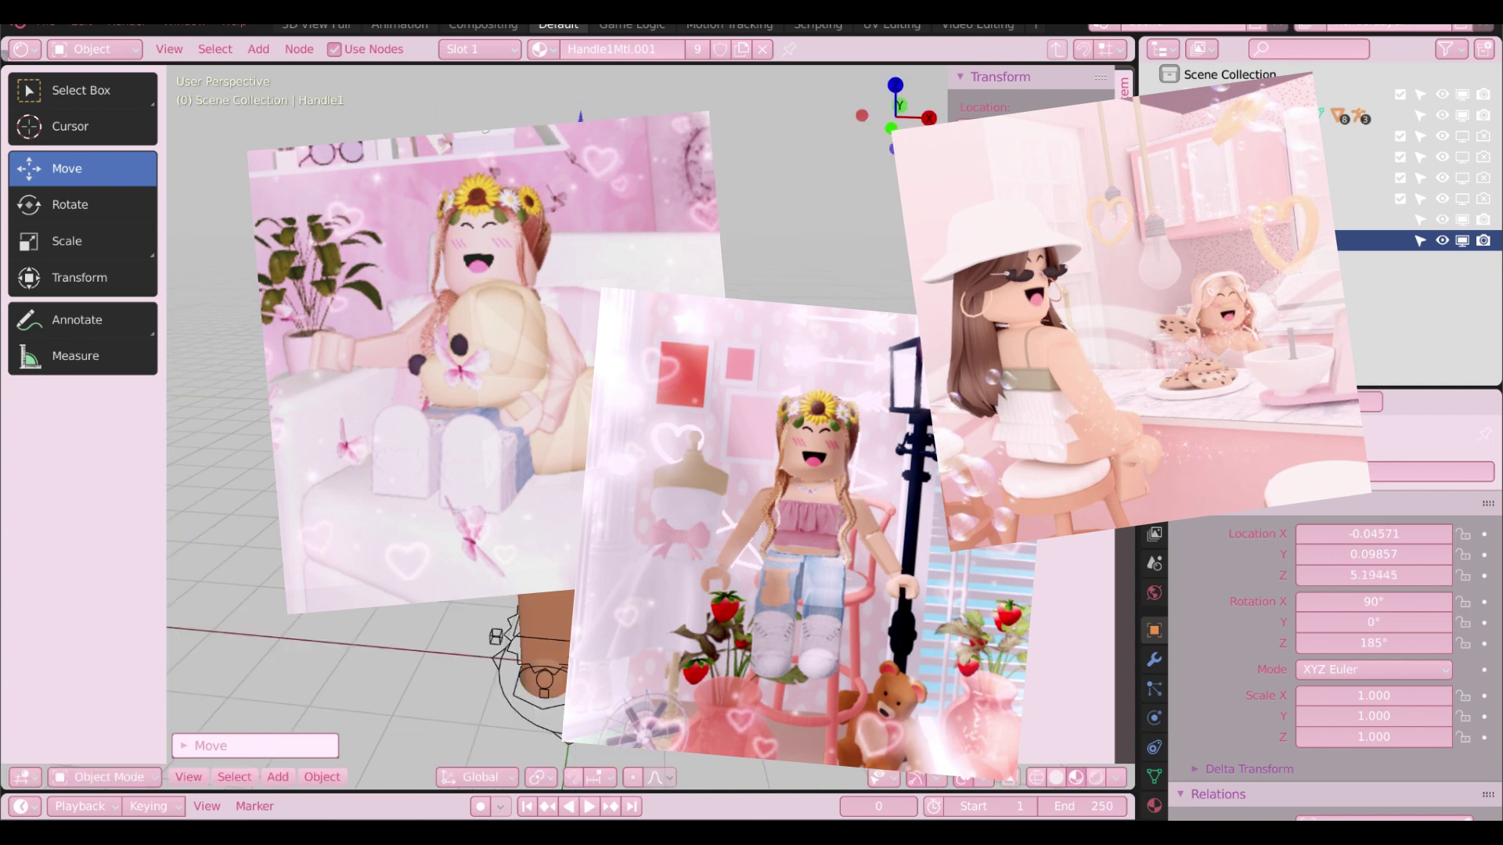
key("KP_0")
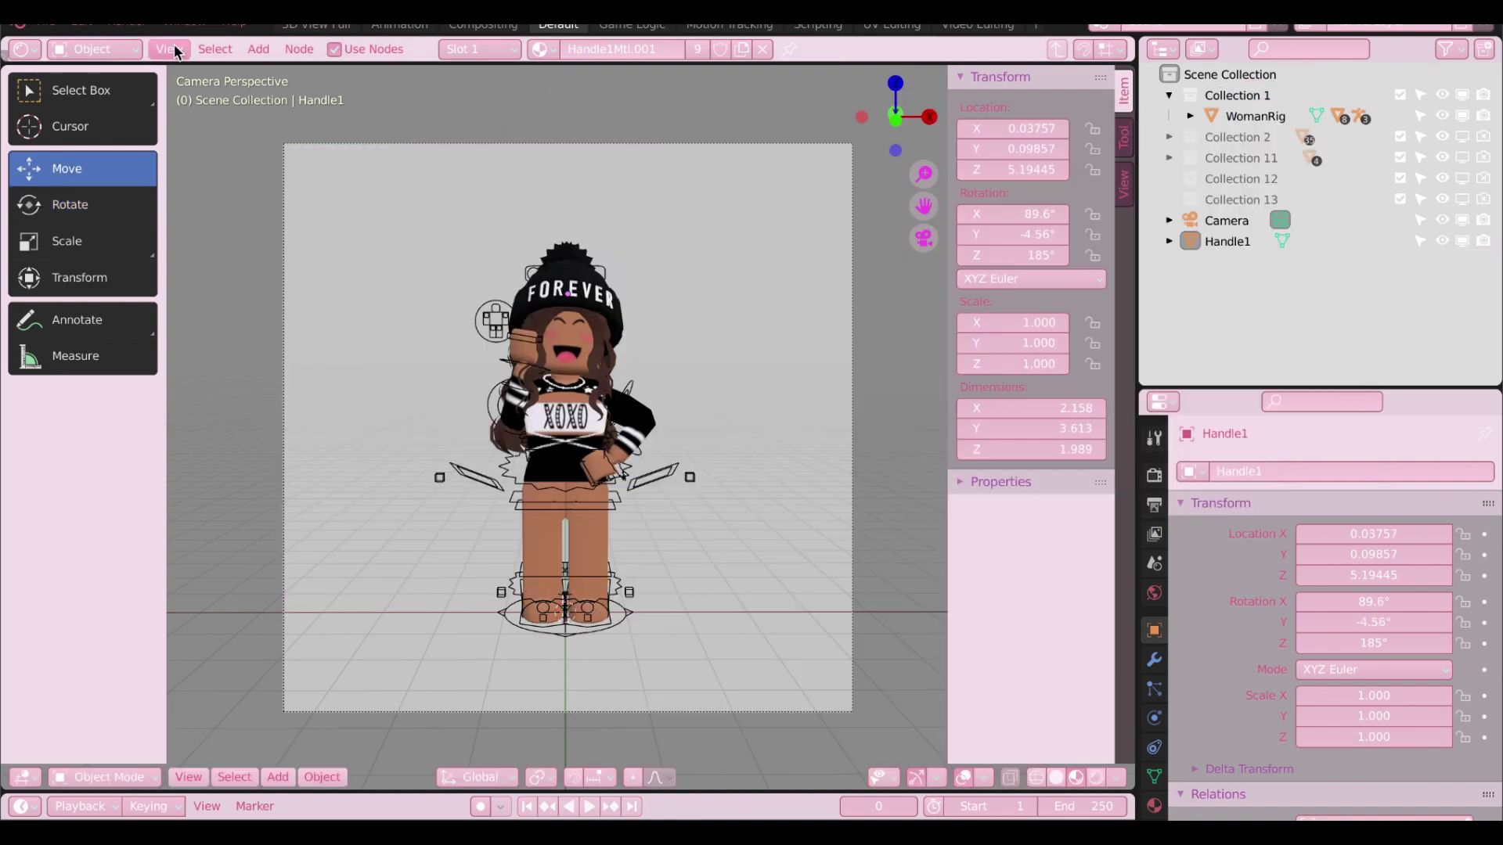
Render the camera view with F12 and choose Save As for the rendered image.
key("F12")
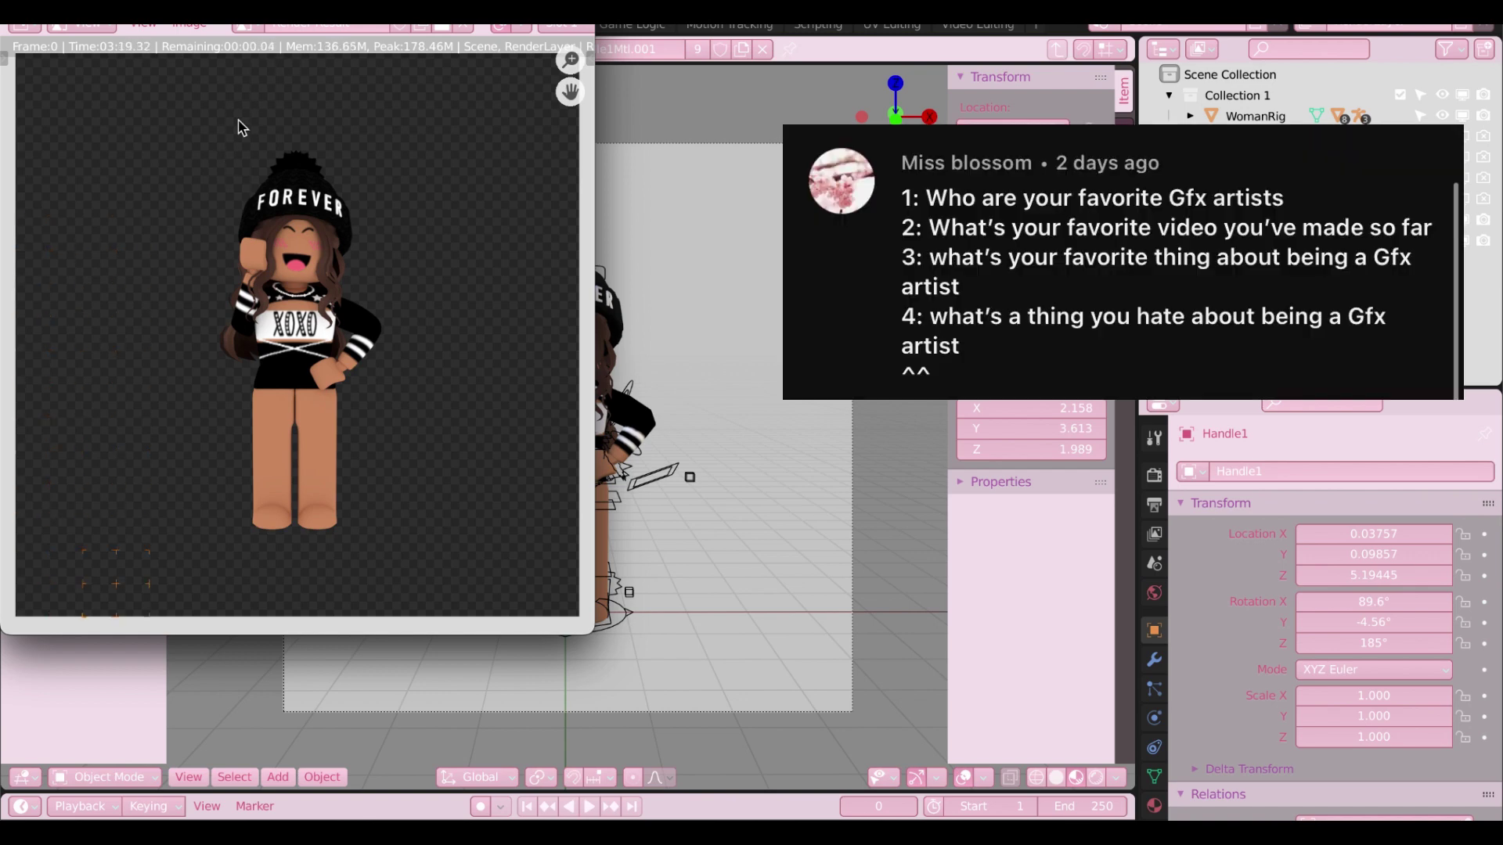
left_click(190, 23)
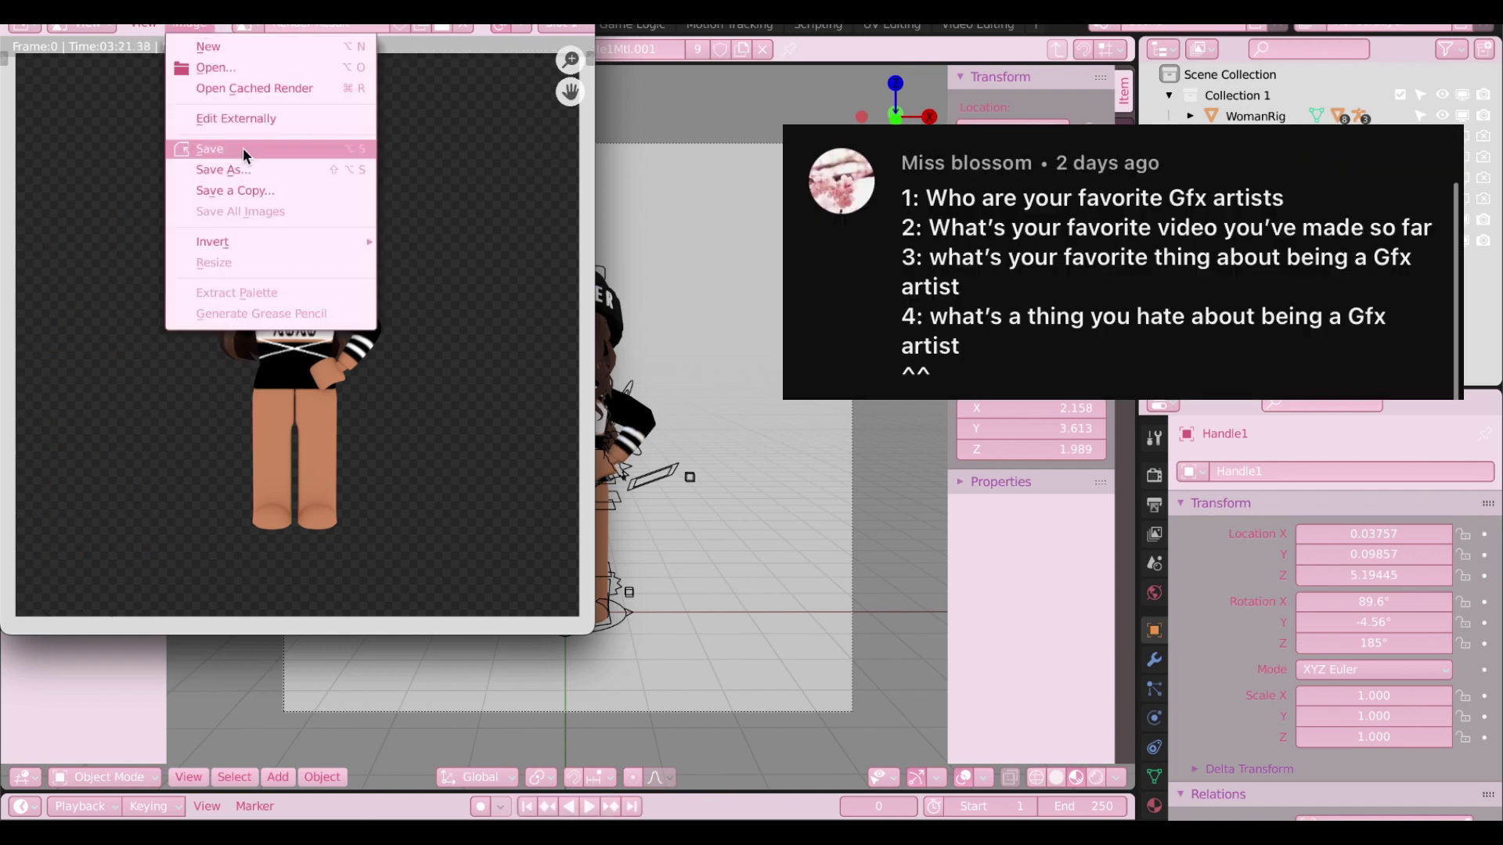
left_click(243, 147)
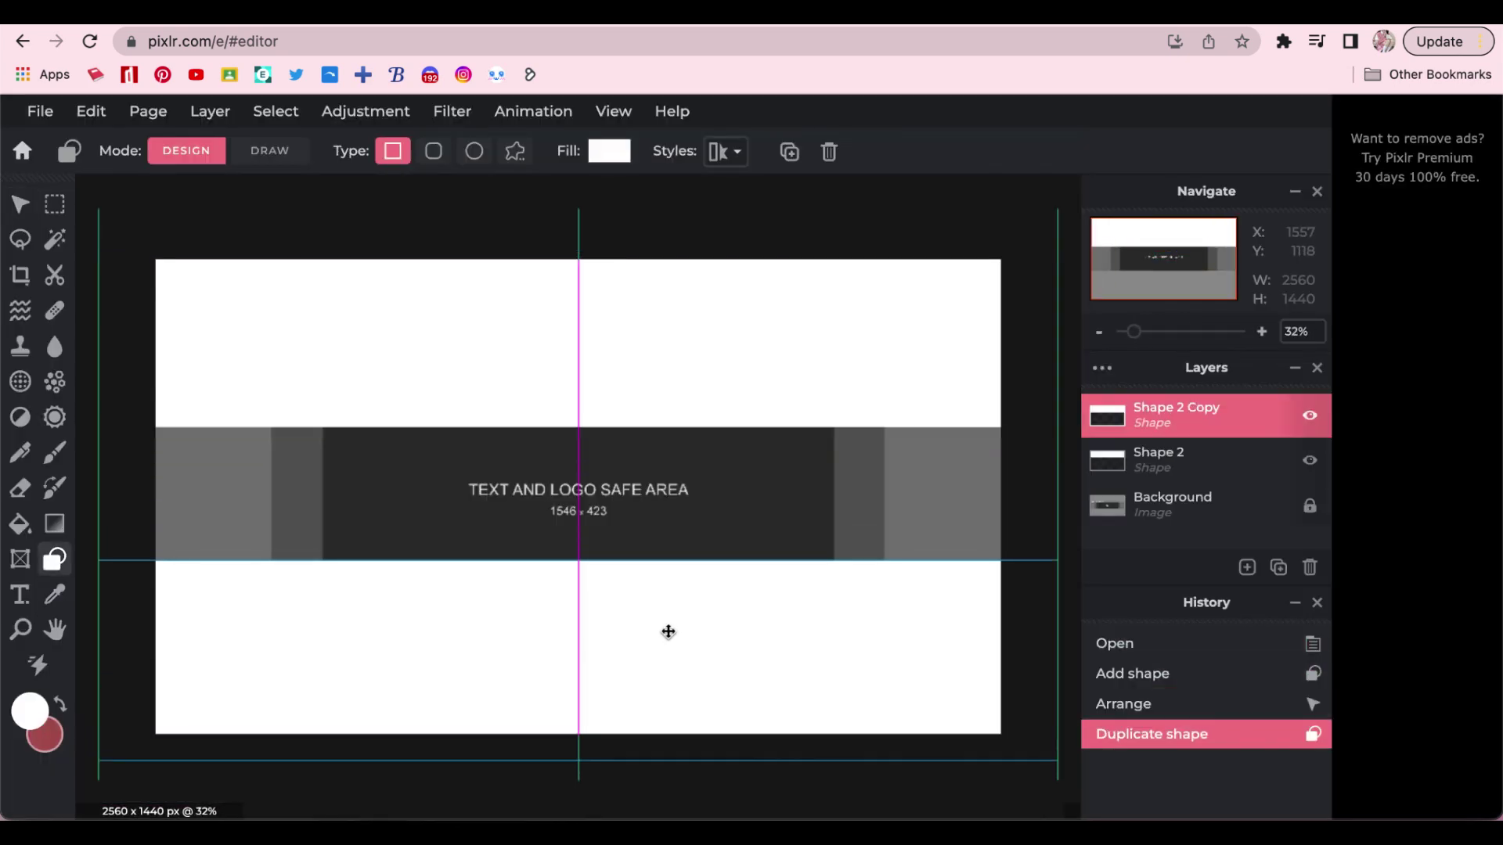
Duplicate the banner's white shape, then switch to the Pinterest business hub.
left_click_drag(667, 627, 641, 598)
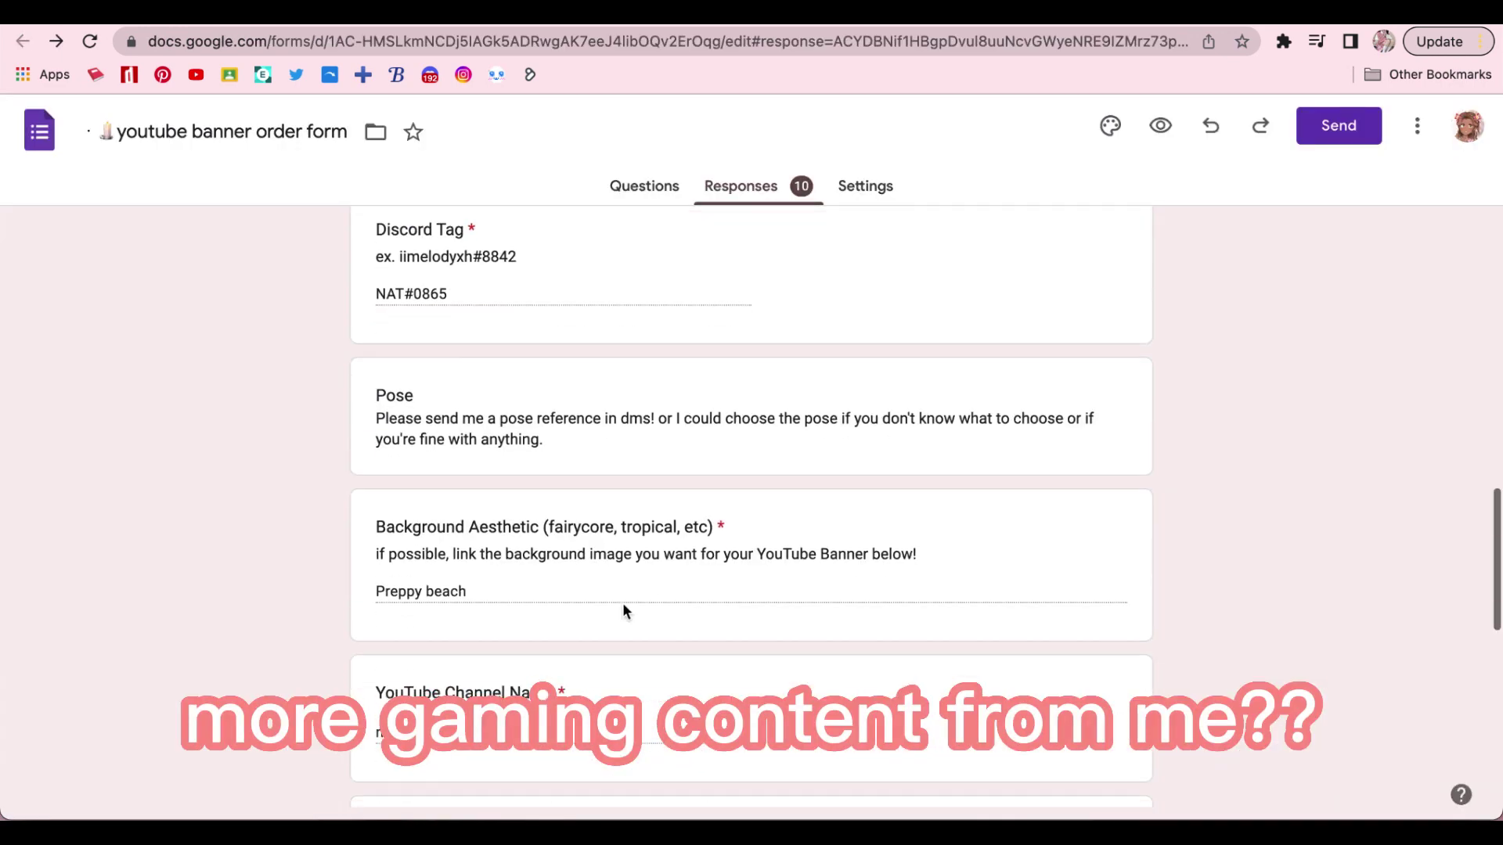
scroll(620, 606, "down", 3)
scroll(617, 613, "up", 4)
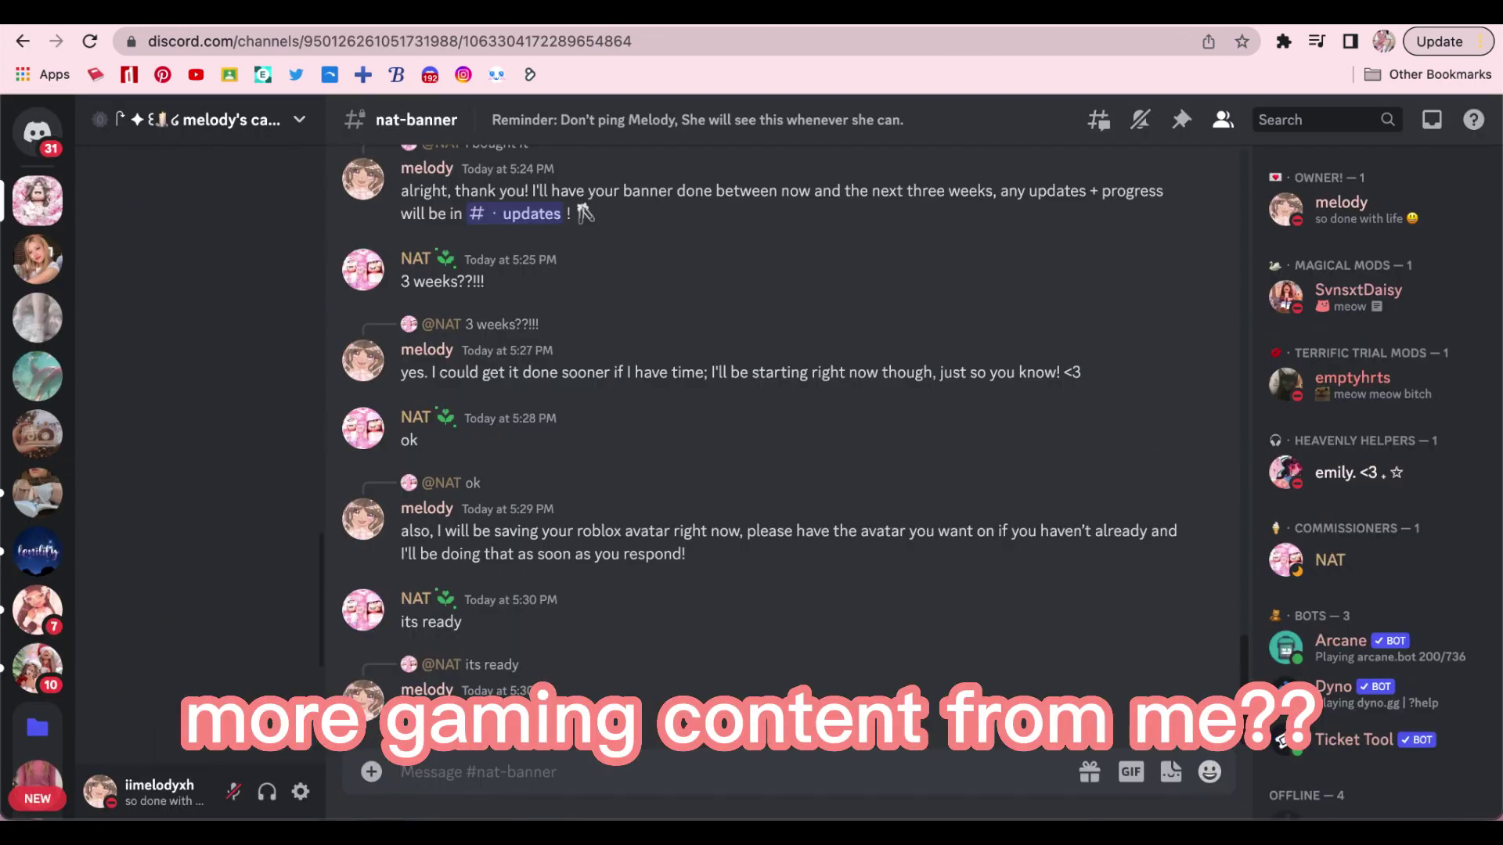
left_click(162, 75)
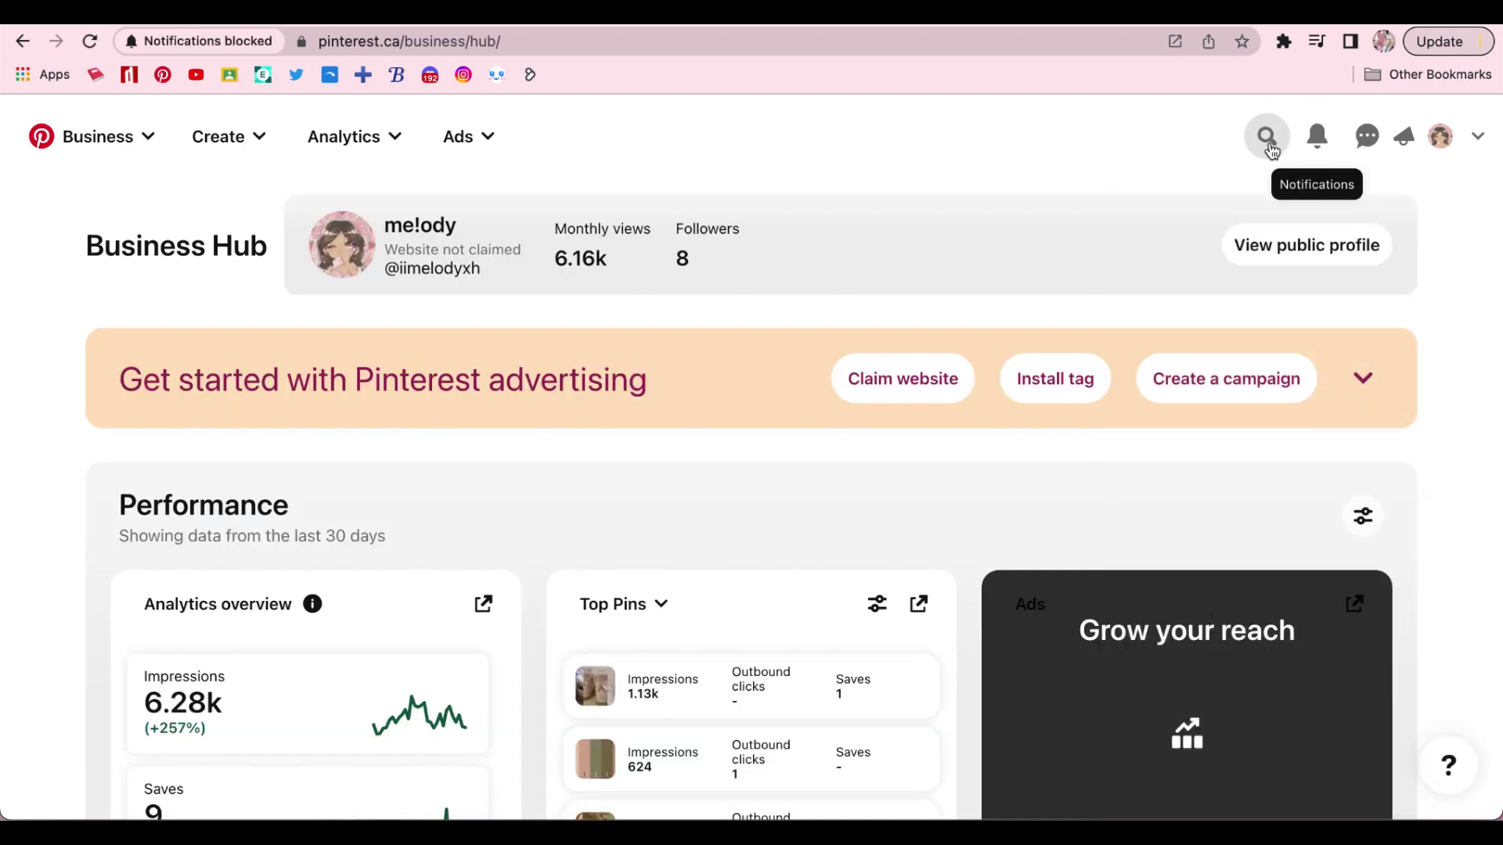
Search Pinterest for 'preppy beach' and scroll through the results.
left_click(1265, 135)
type("preppy beach")
key("Return")
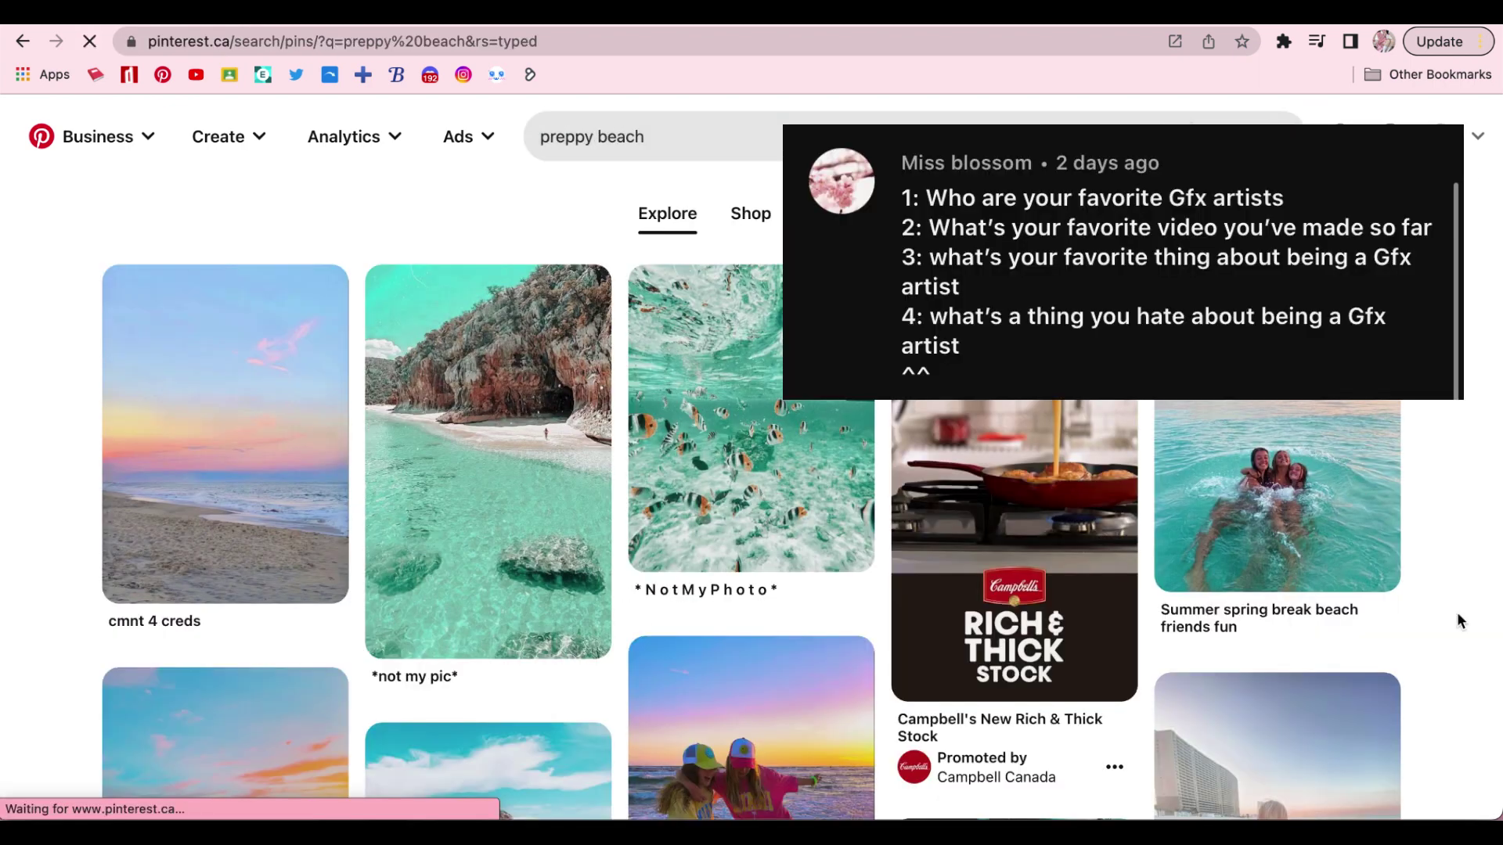
scroll(1457, 615, "down", 10)
scroll(1457, 615, "down", 15)
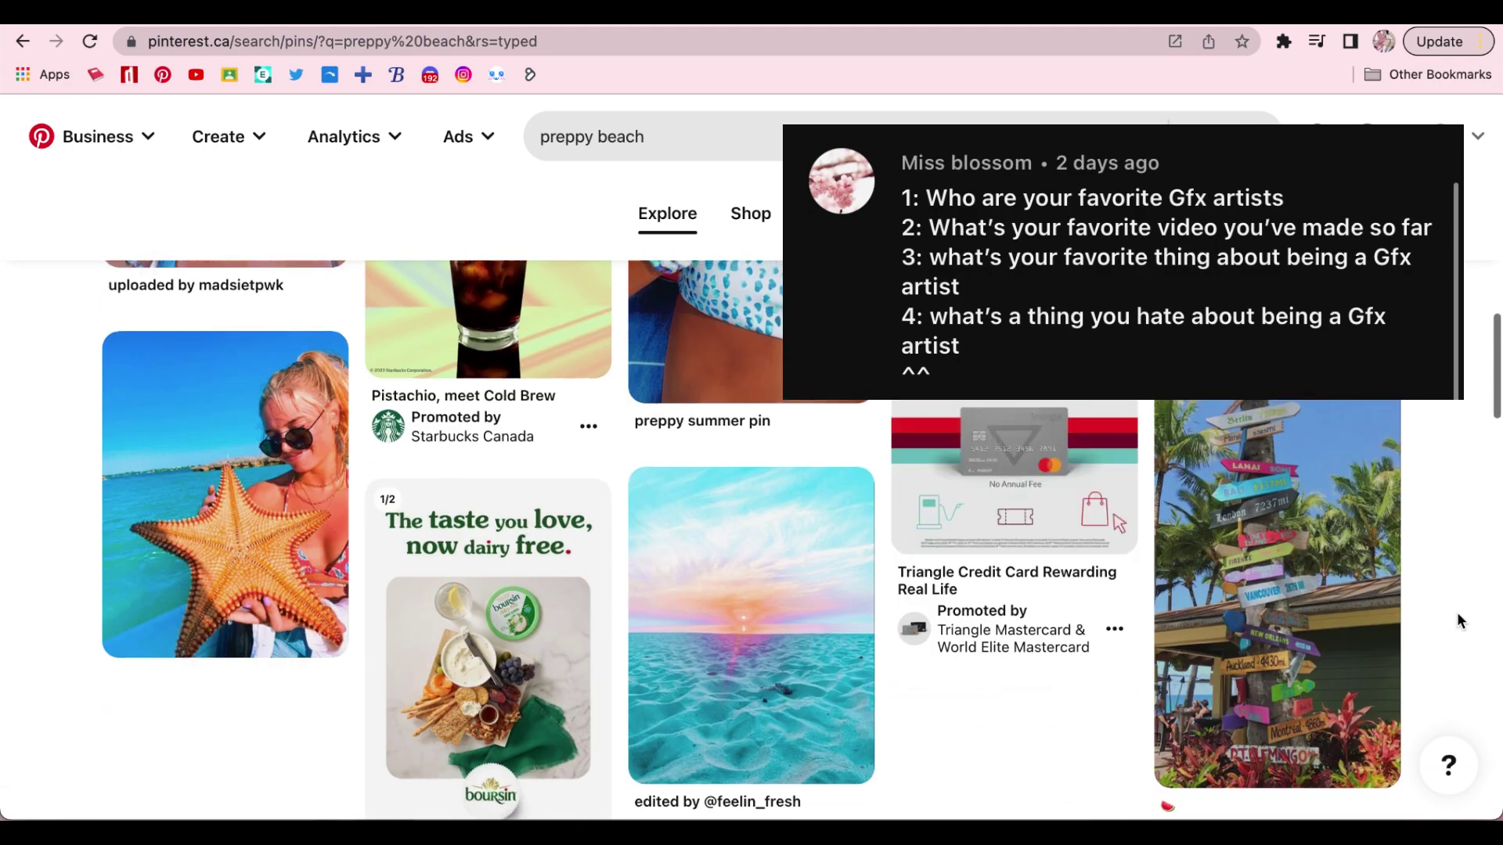
scroll(1455, 623, "down", 8)
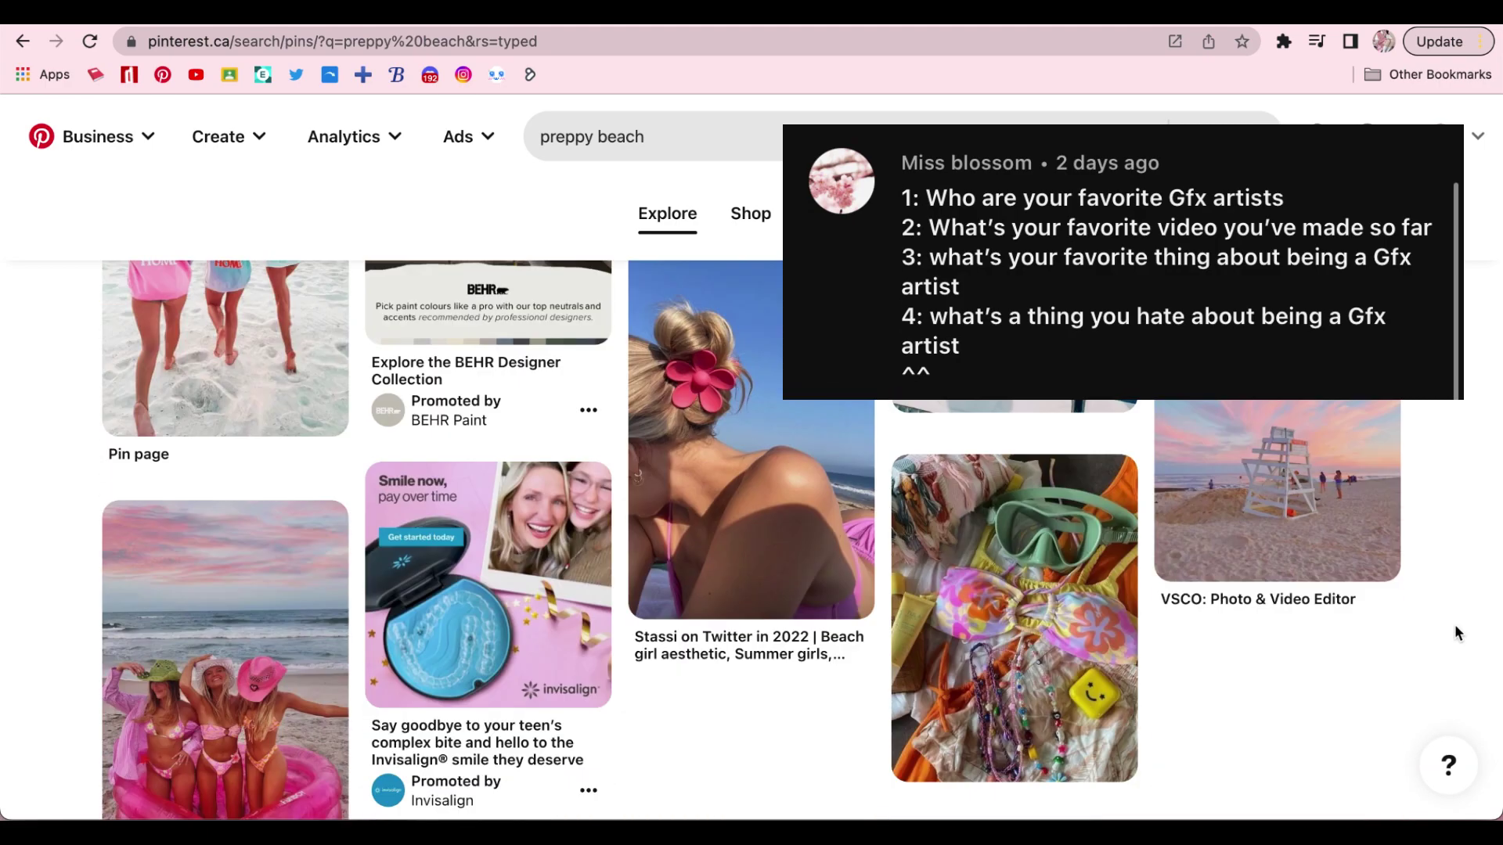
scroll(1454, 623, "up", 20)
right_click(317, 489)
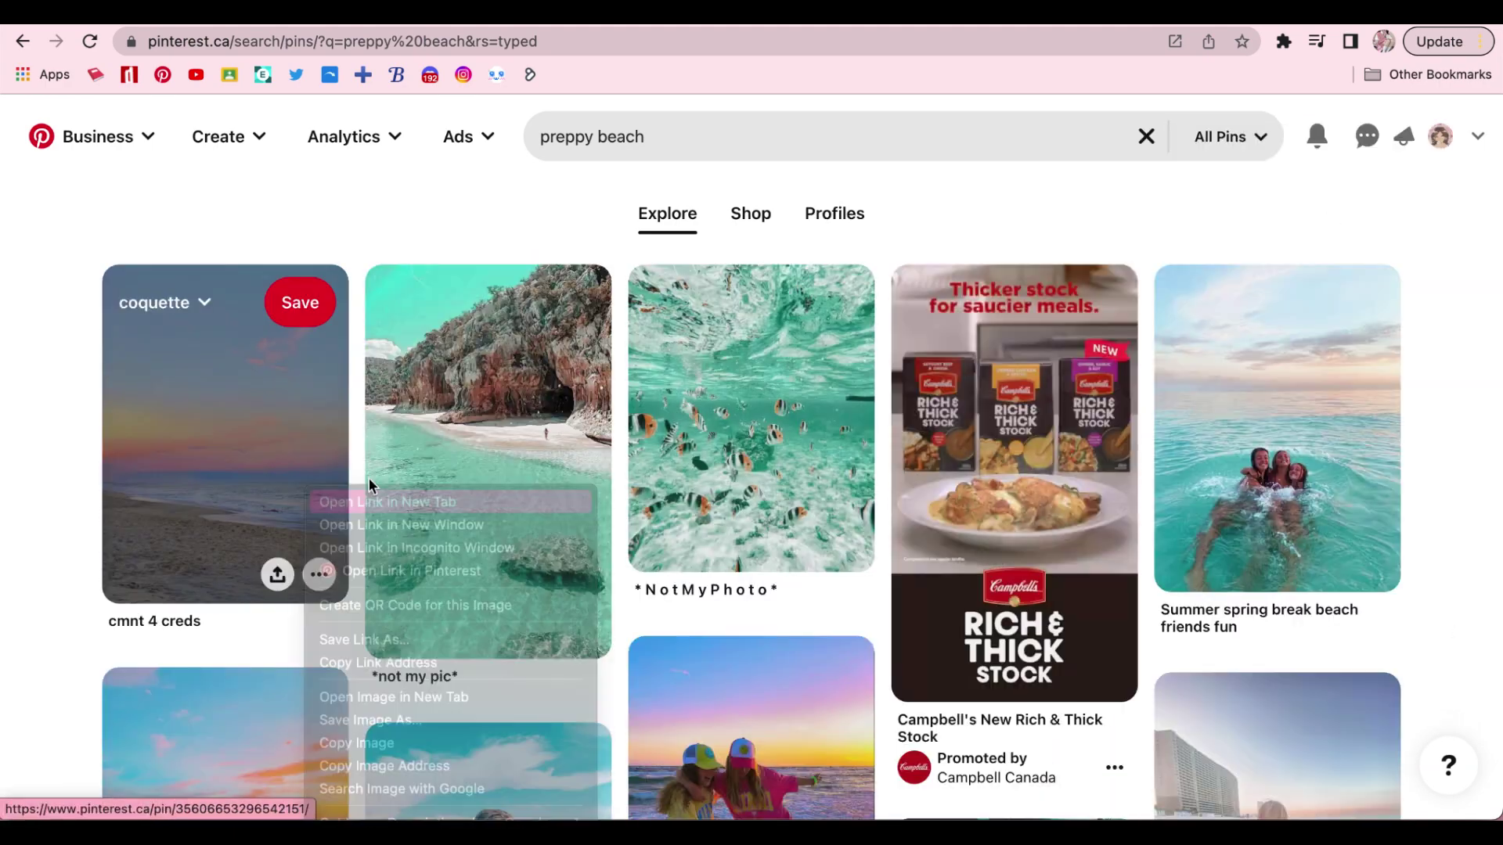
Narrow the search to 'preppy' and browse a few pins, including a beach photo.
left_click(668, 153)
double_click(620, 137)
key("BackSpace")
key("Return")
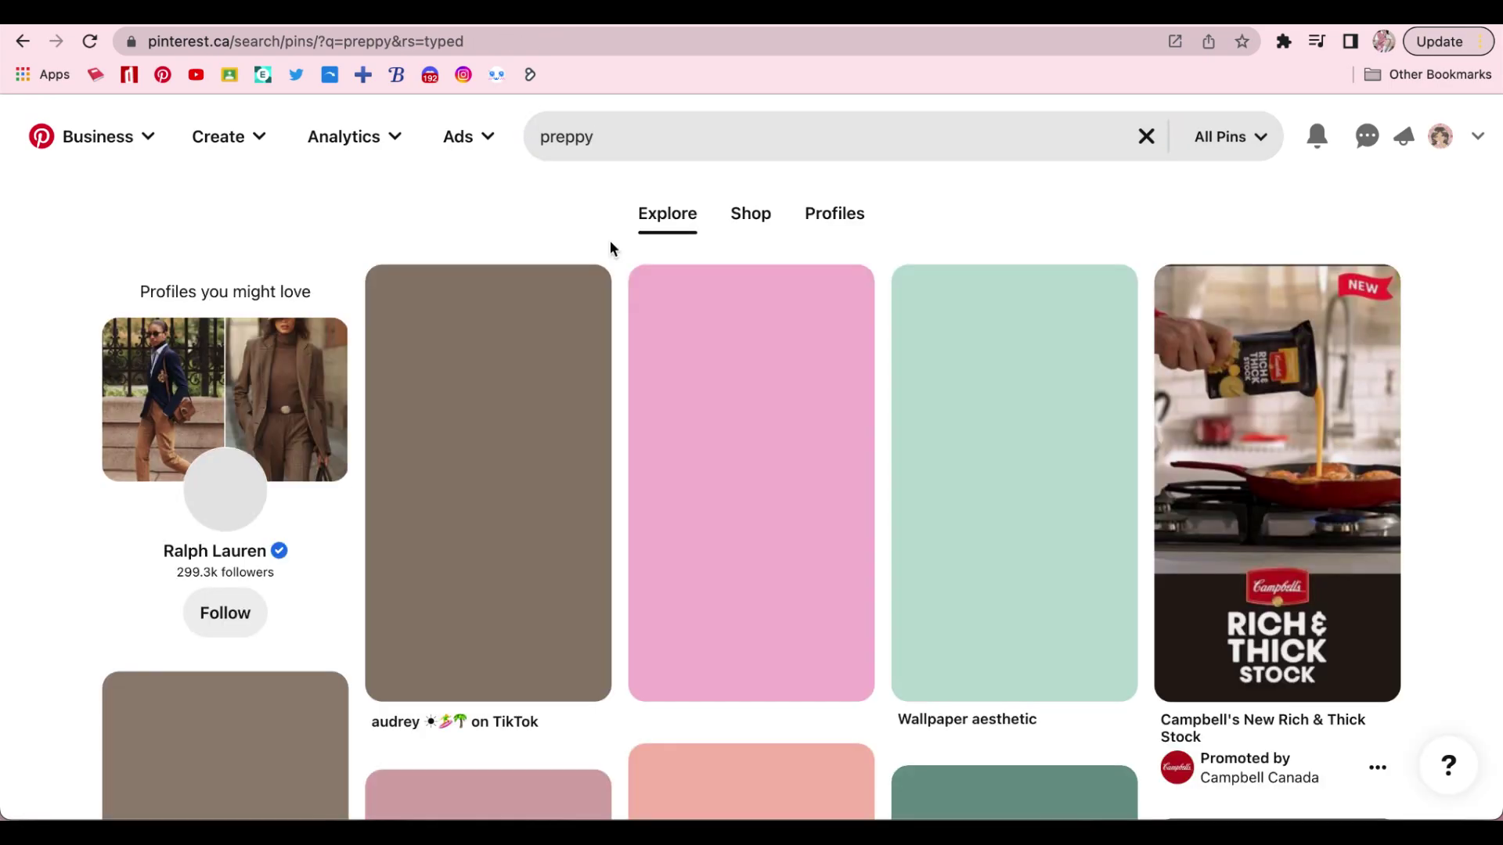
scroll(873, 626, "down", 6)
scroll(873, 644, "down", 5)
left_click(869, 638)
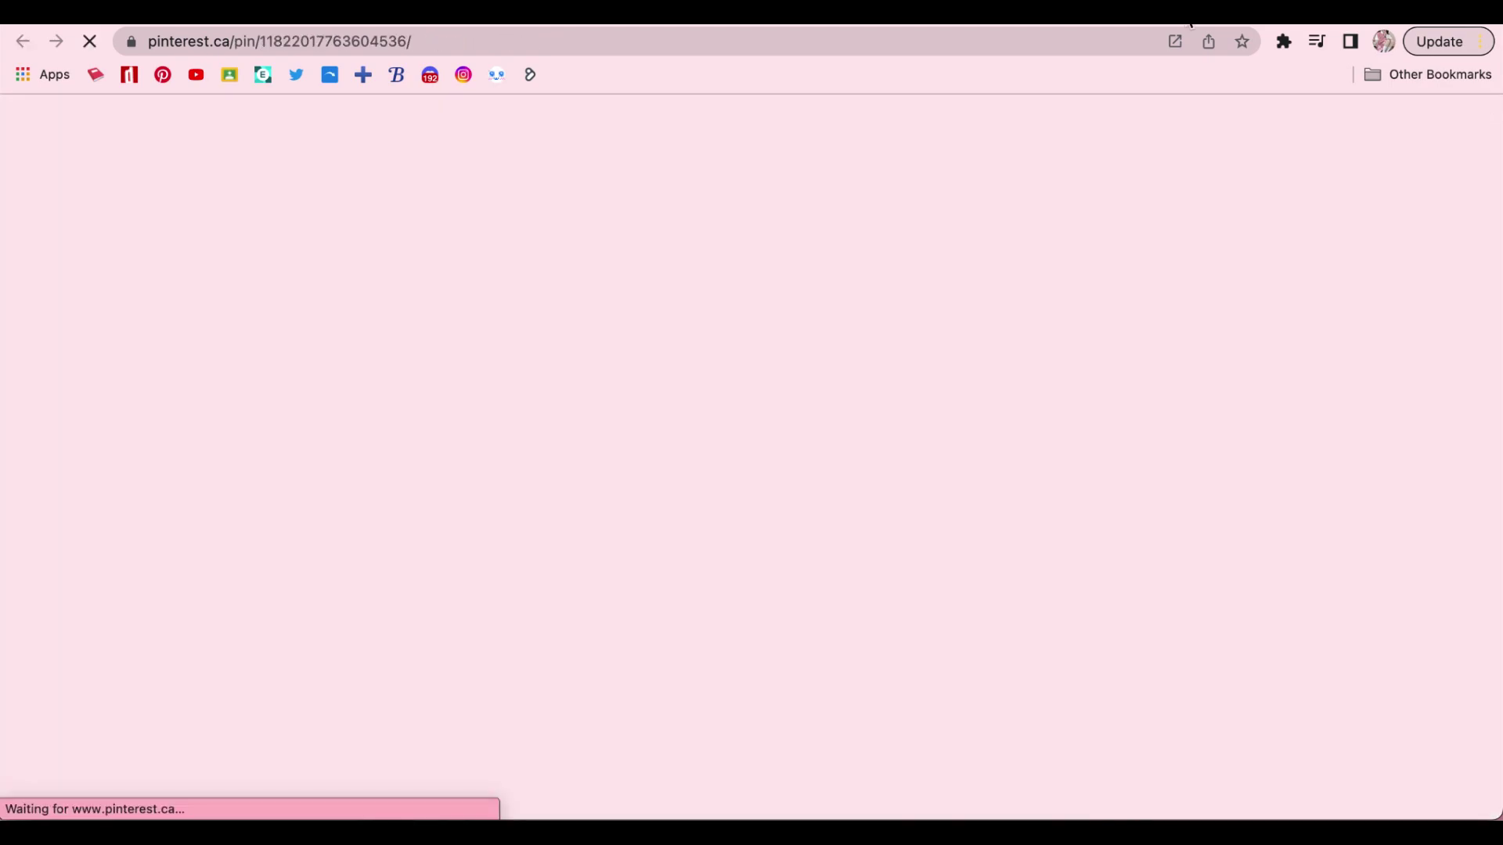
scroll(1064, 393, "down", 8)
scroll(1065, 393, "down", 3)
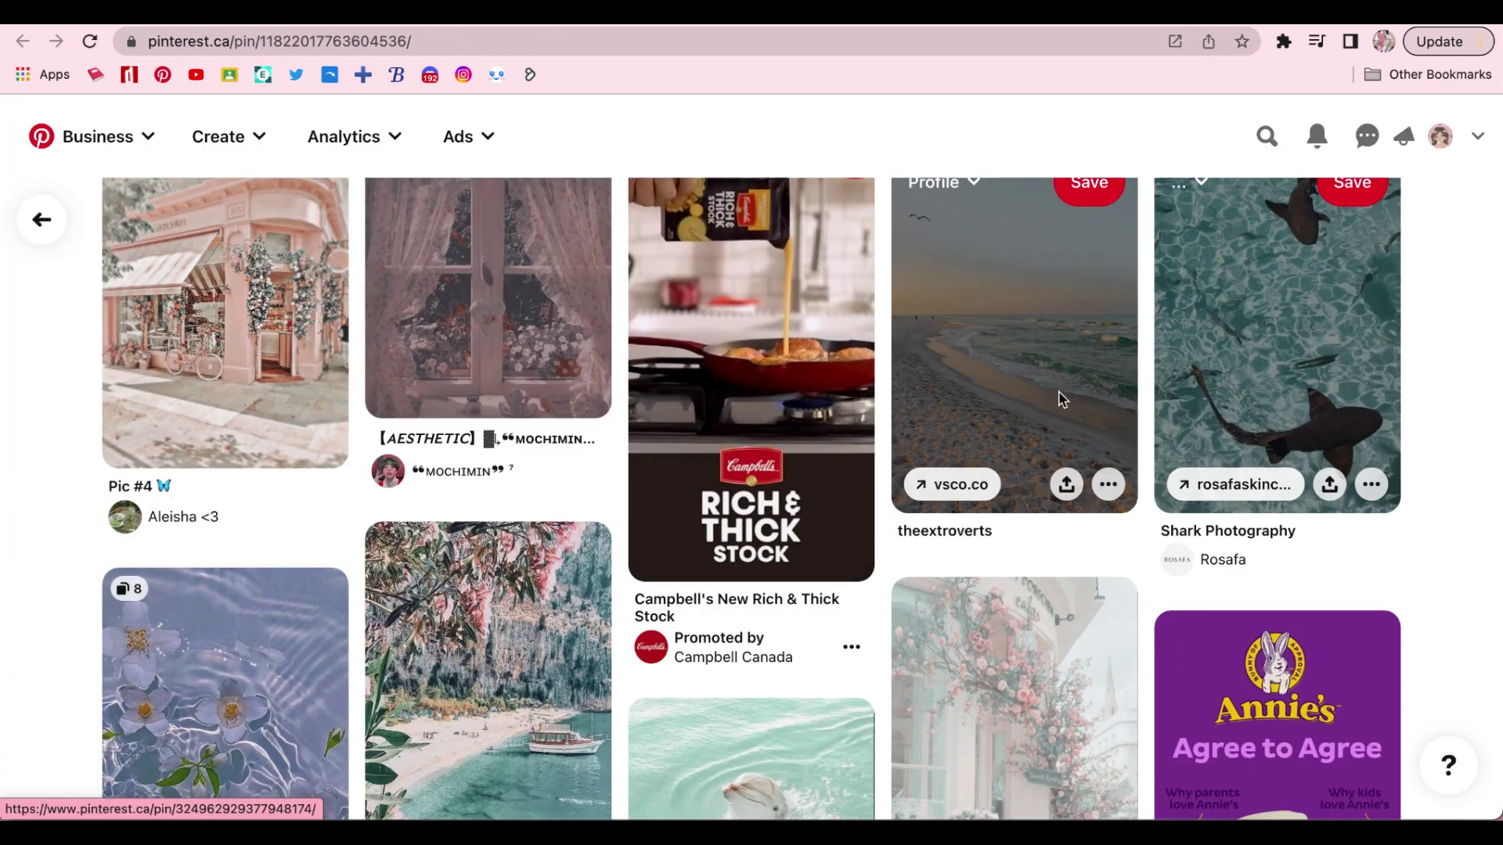
scroll(1479, 576, "down", 8)
scroll(1483, 577, "down", 2)
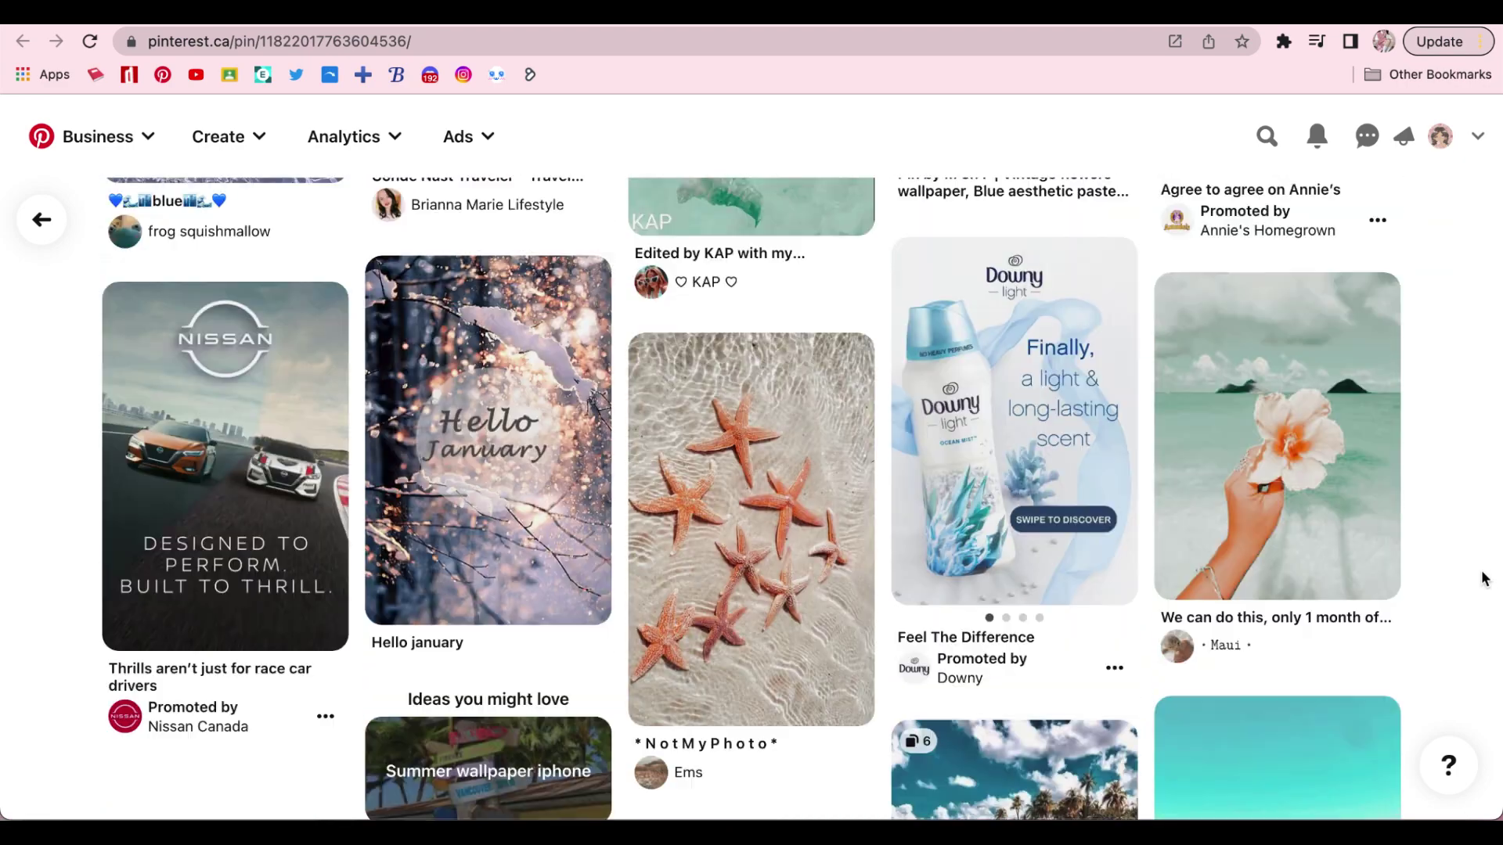
left_click(751, 595)
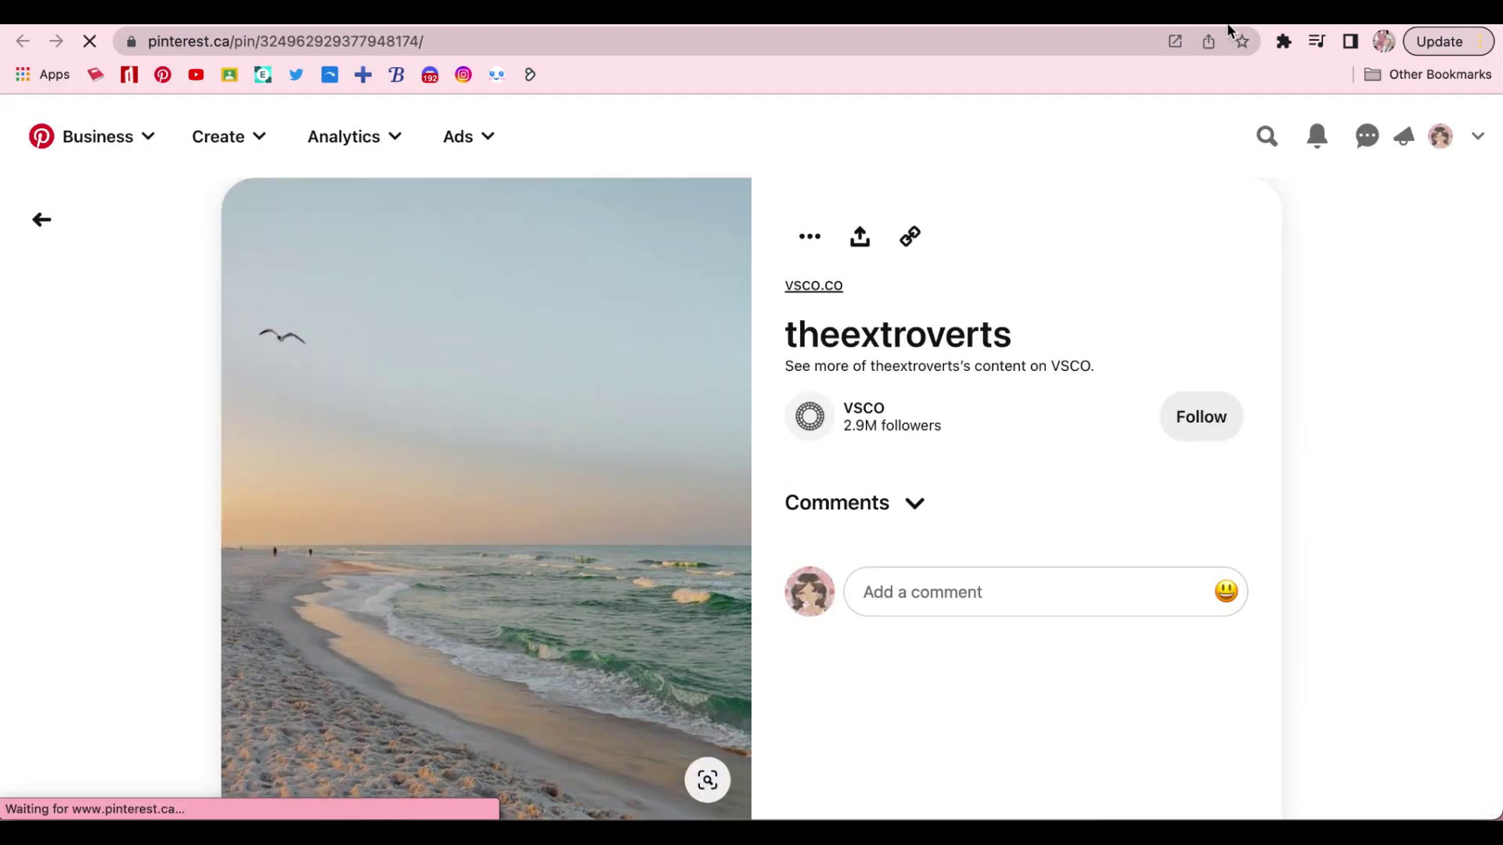
key("super+bracketleft")
Google Images 'preppy beach aesthetic' in a new tab and copy the Beach picnic image.
key("super+t")
type("preppy beach aesthetic")
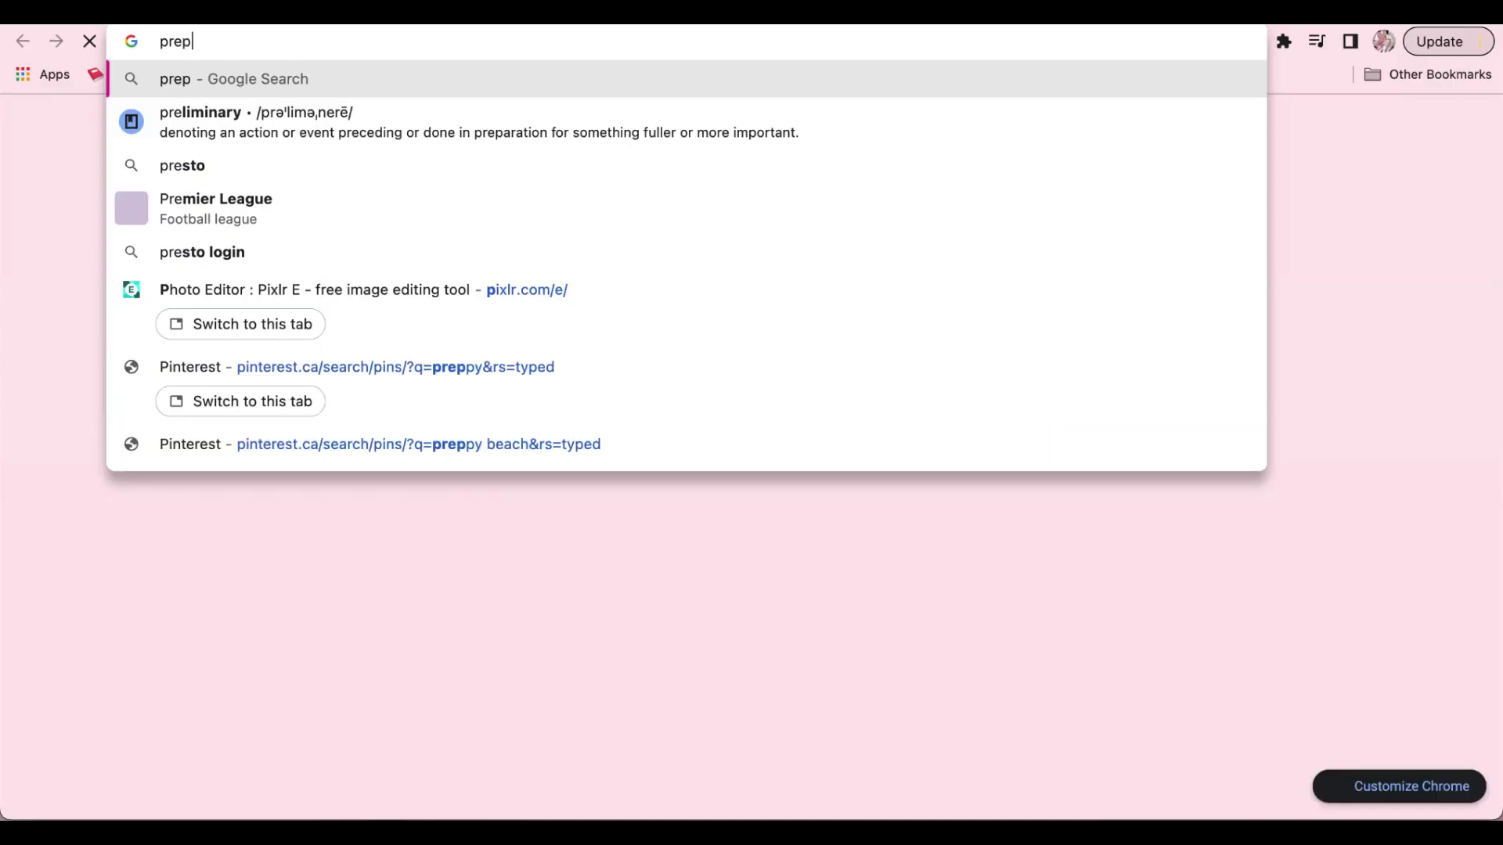
key("Return")
left_click(306, 213)
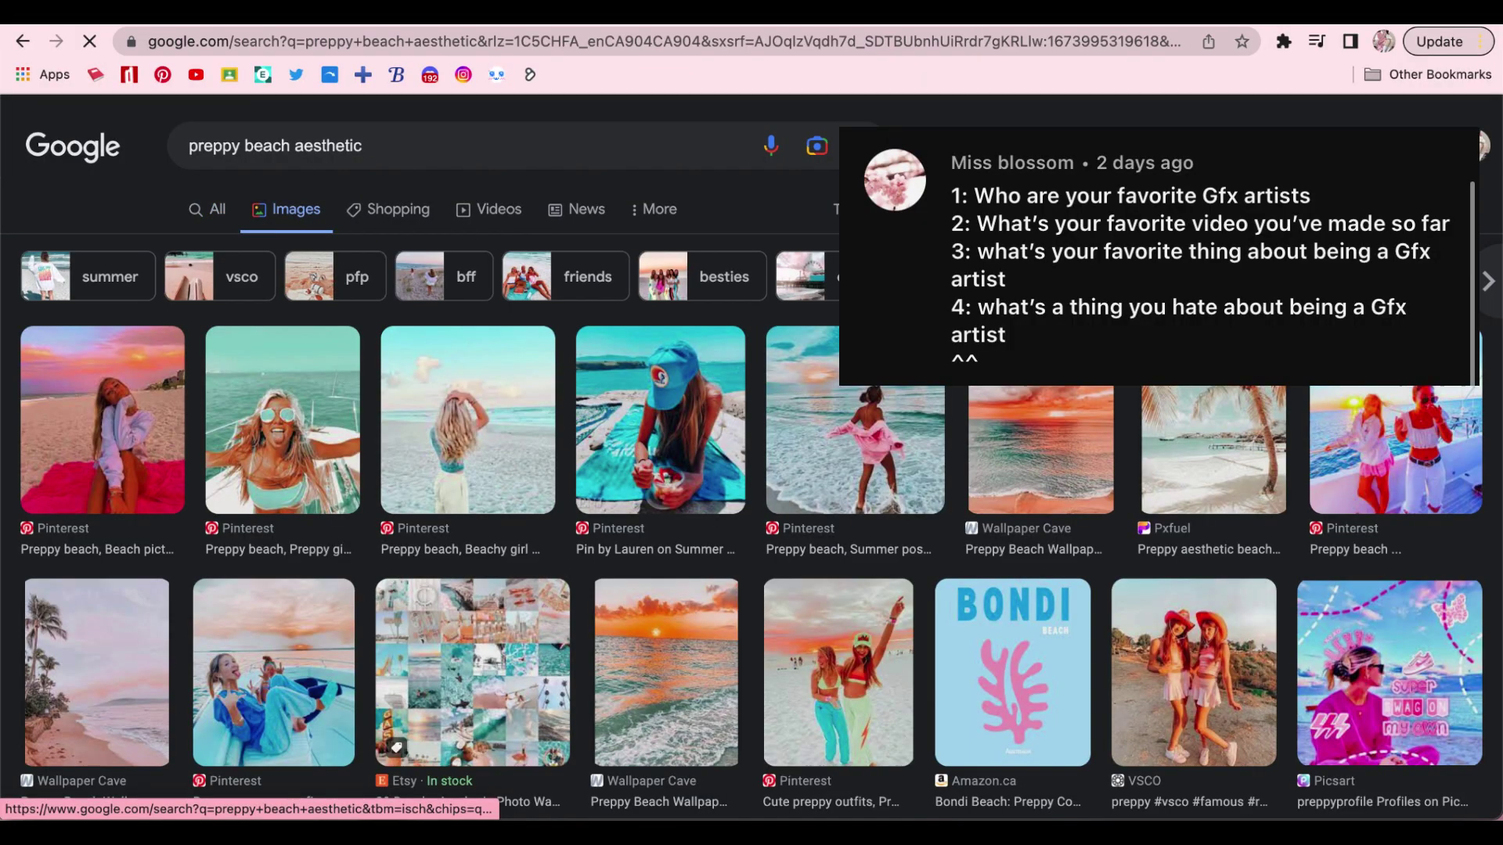
left_click(1214, 450)
scroll(697, 728, "down", 9)
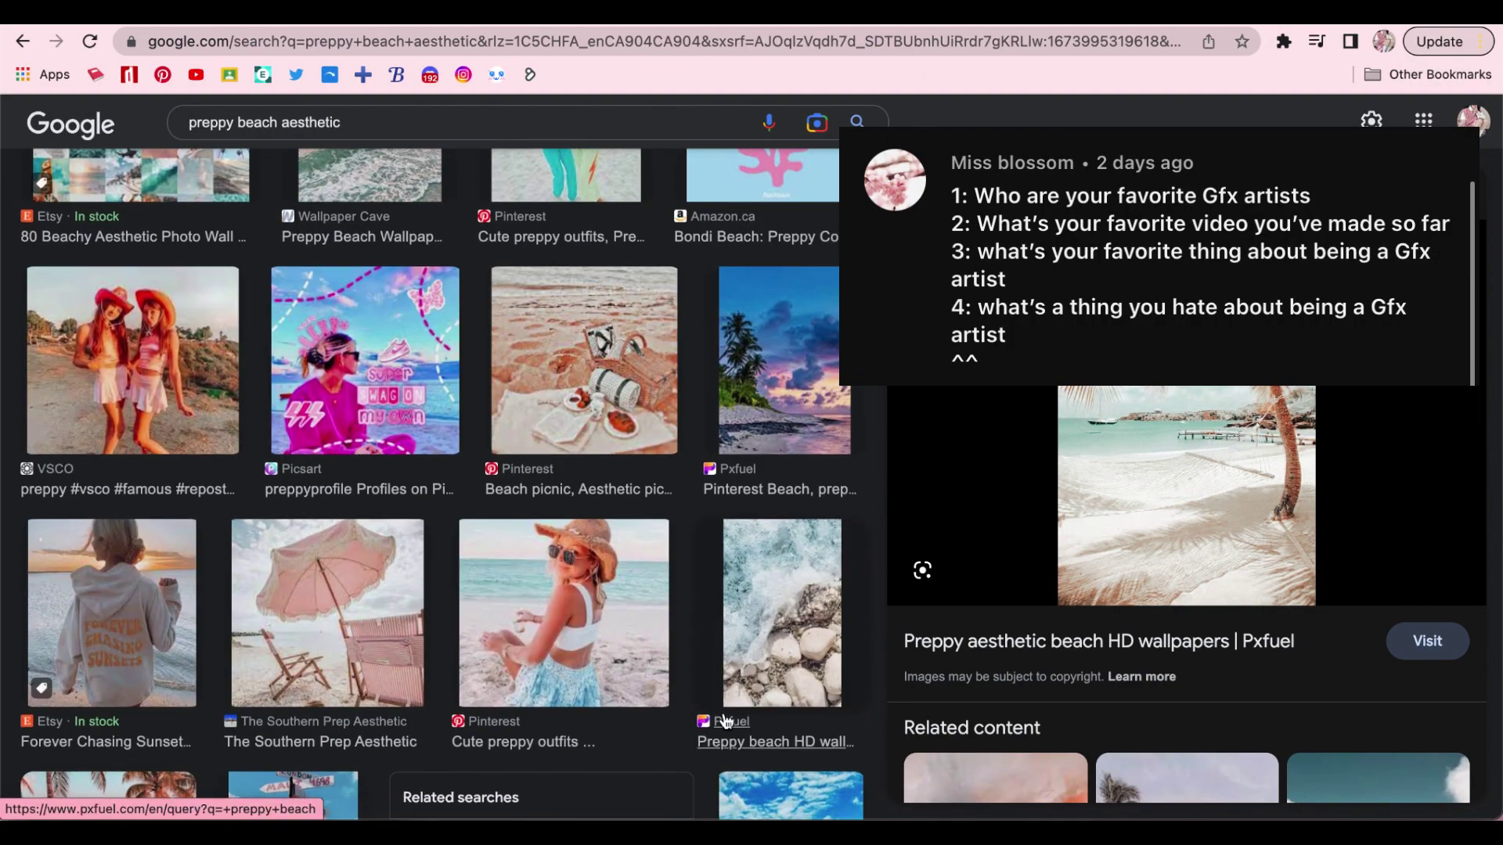
left_click(629, 366)
right_click(1107, 446)
left_click(1150, 675)
Paste the picnic photo, enlarge it, place it below Shape 2 Copy in the centre strip, and lock it.
key("ctrl+Tab")
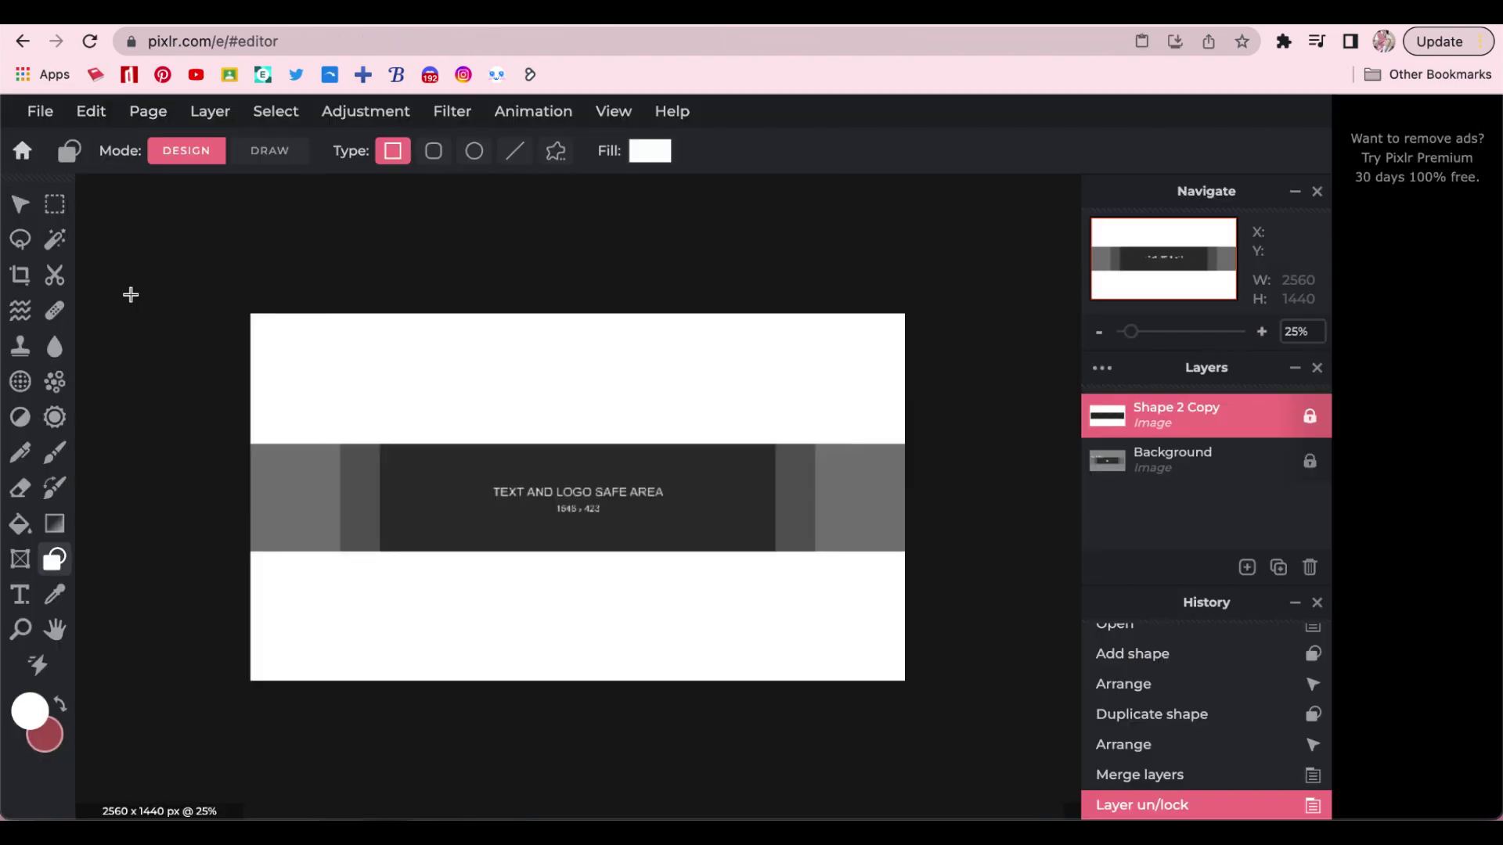
key("super+v")
left_click_drag(674, 378, 755, 277)
scroll(704, 470, "up", 3)
left_click_drag(1167, 414, 1166, 470)
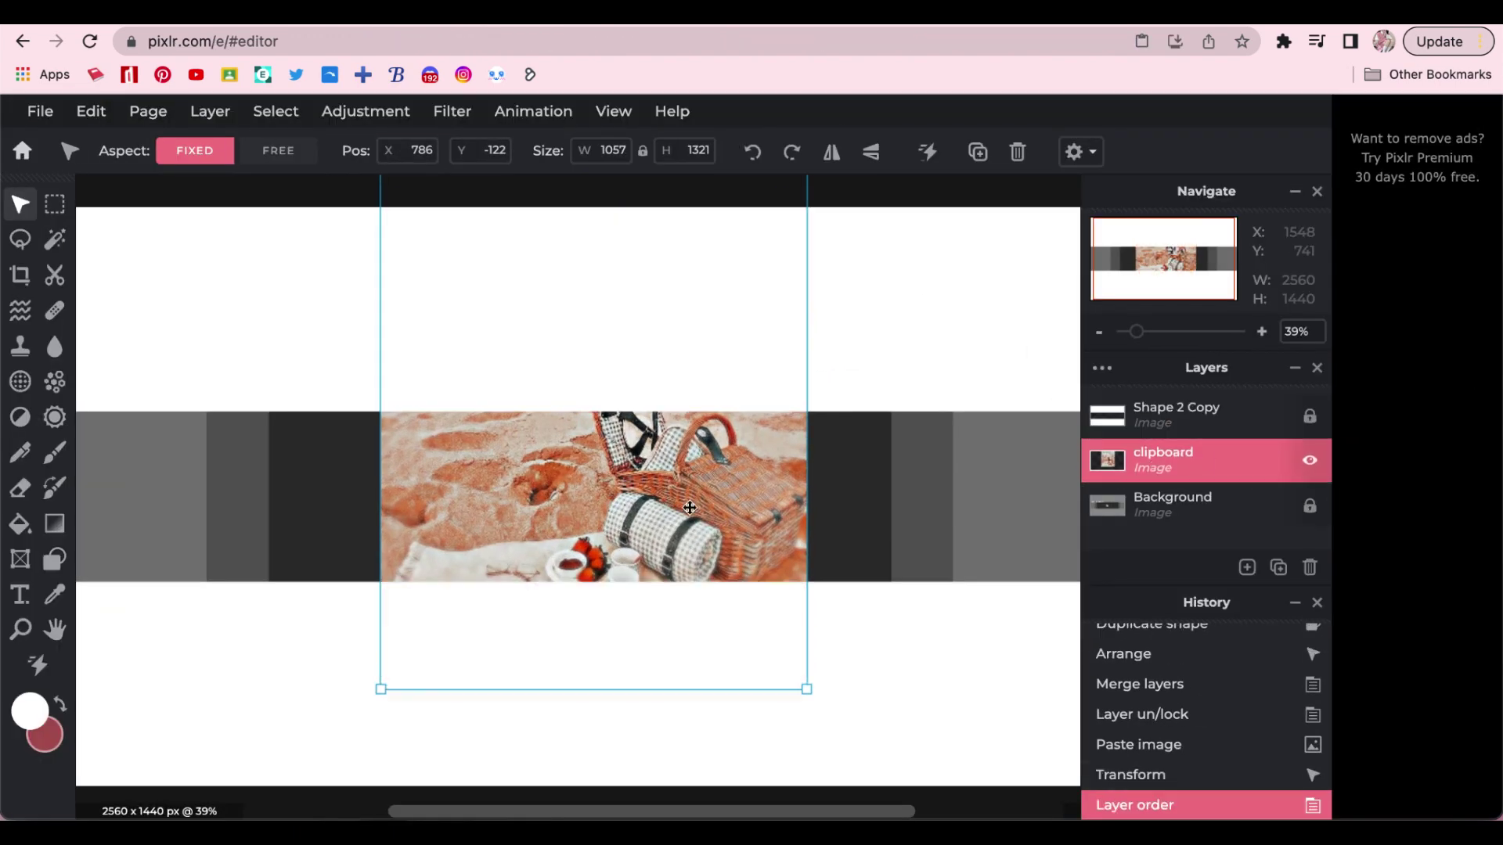
scroll(688, 531, "down", 3)
left_click_drag(689, 532, 654, 526)
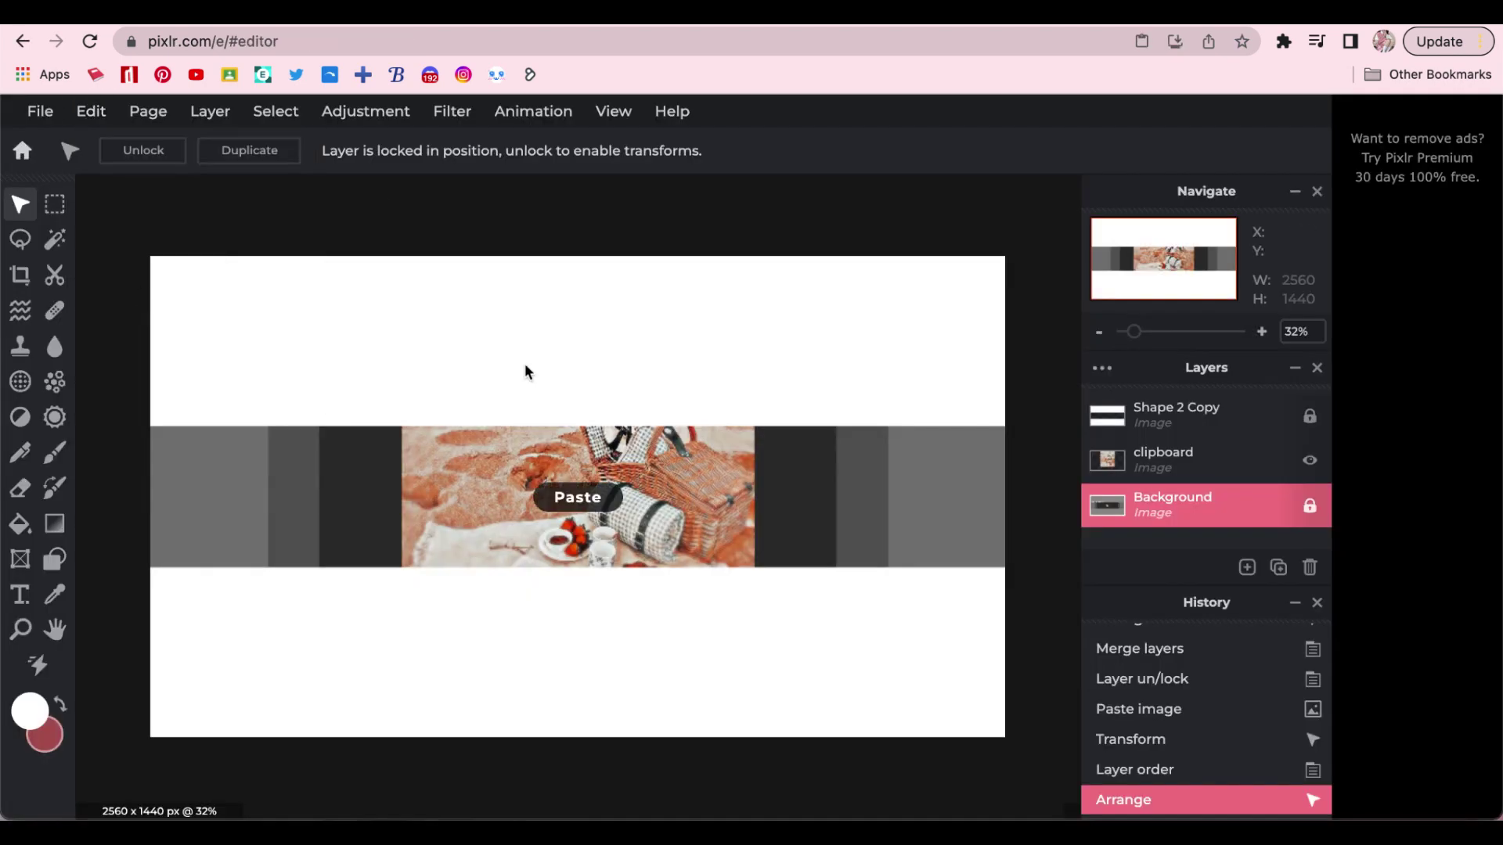
left_click(1309, 460)
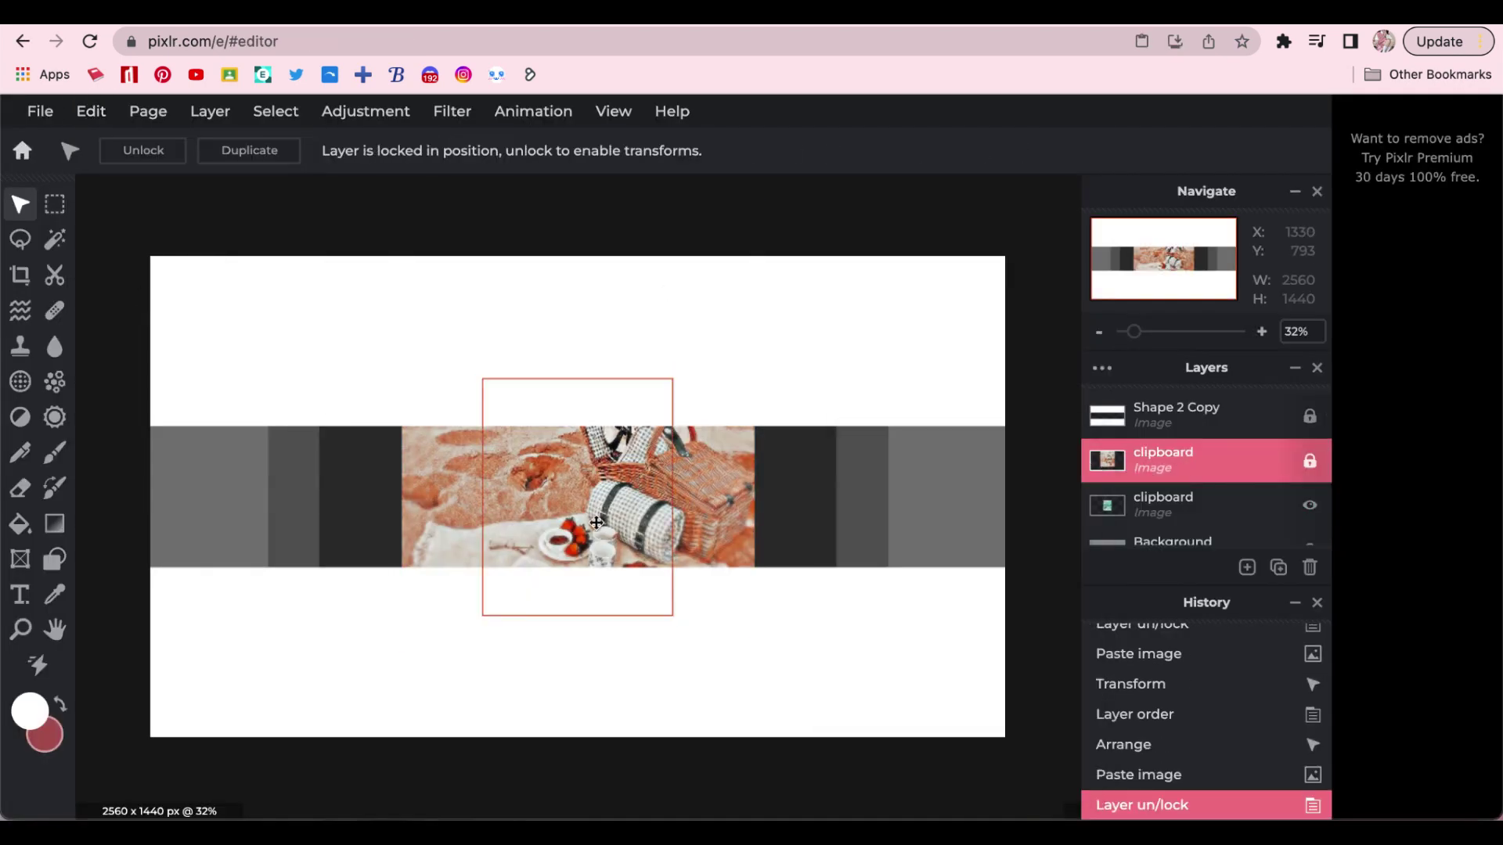
Move the fish photo to the left, enlarge it, set it above the picnic layer, and lock it.
left_click_drag(688, 399, 452, 344)
left_click_drag(1166, 505, 1166, 460)
mouse_move(297, 470)
left_mouse_down()
mouse_move(285, 439)
mouse_move(290, 470)
left_mouse_up()
left_click(1309, 460)
left_click(1029, 667)
left_click(1085, 457)
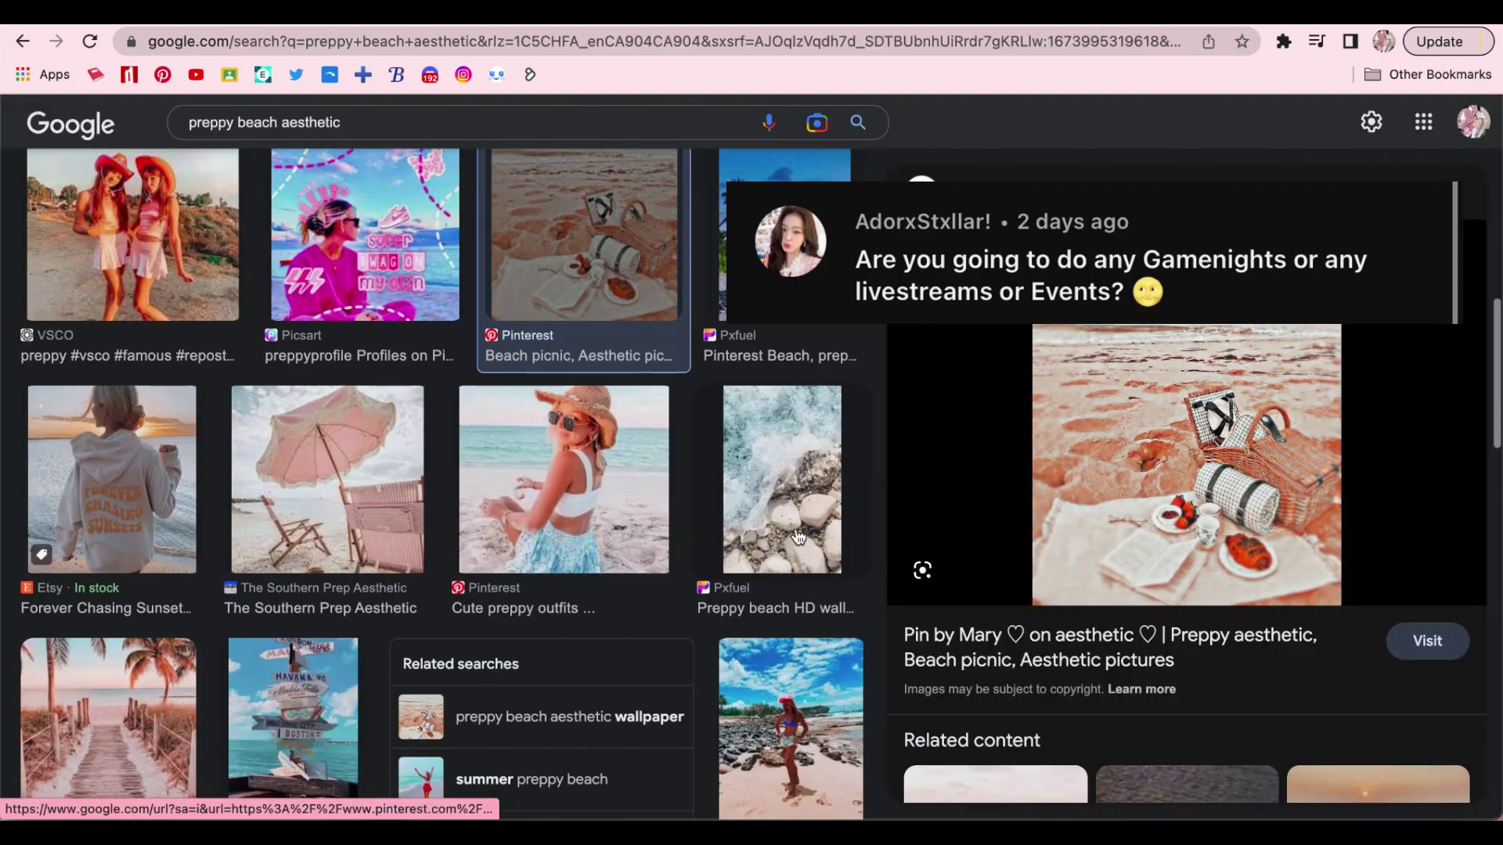
Browse related beach picnic images and open the sandy beach picnic image page.
scroll(1221, 579, "down", 6)
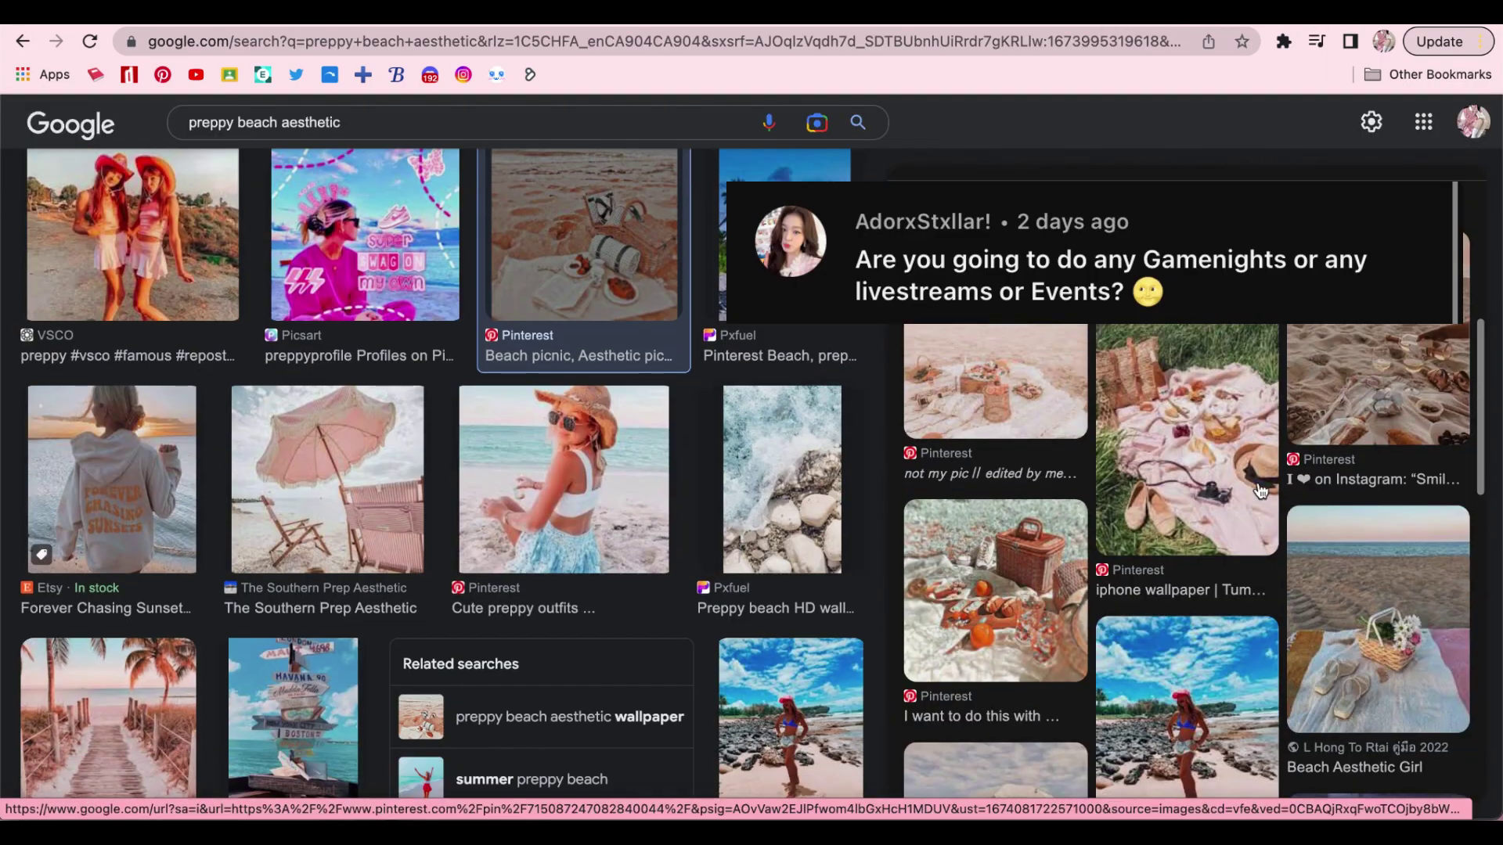
scroll(1274, 612, "down", 3)
left_click(996, 620)
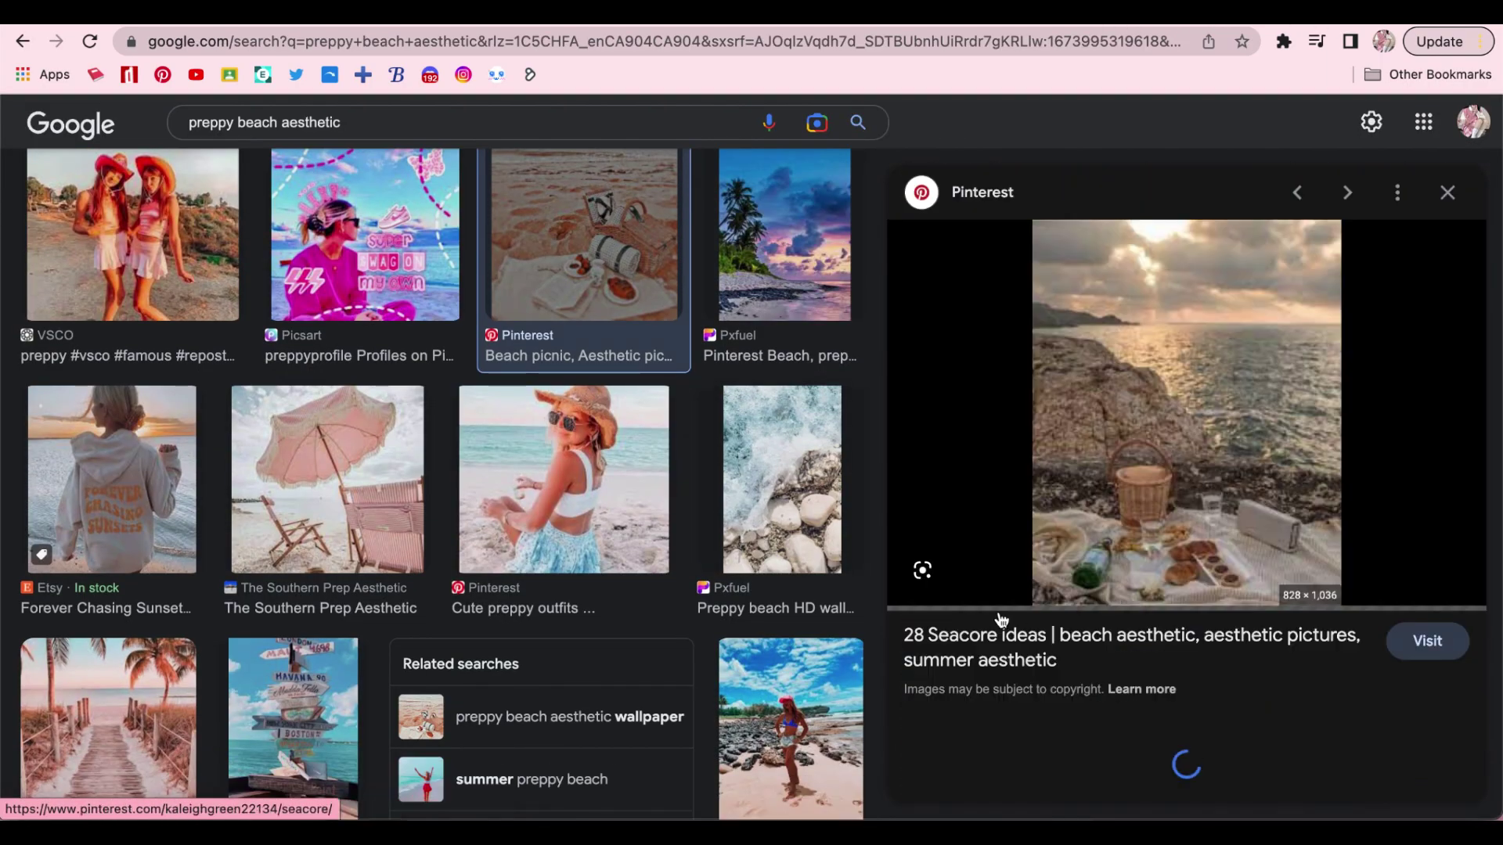
key("super+bracketleft")
scroll(957, 634, "down", 5)
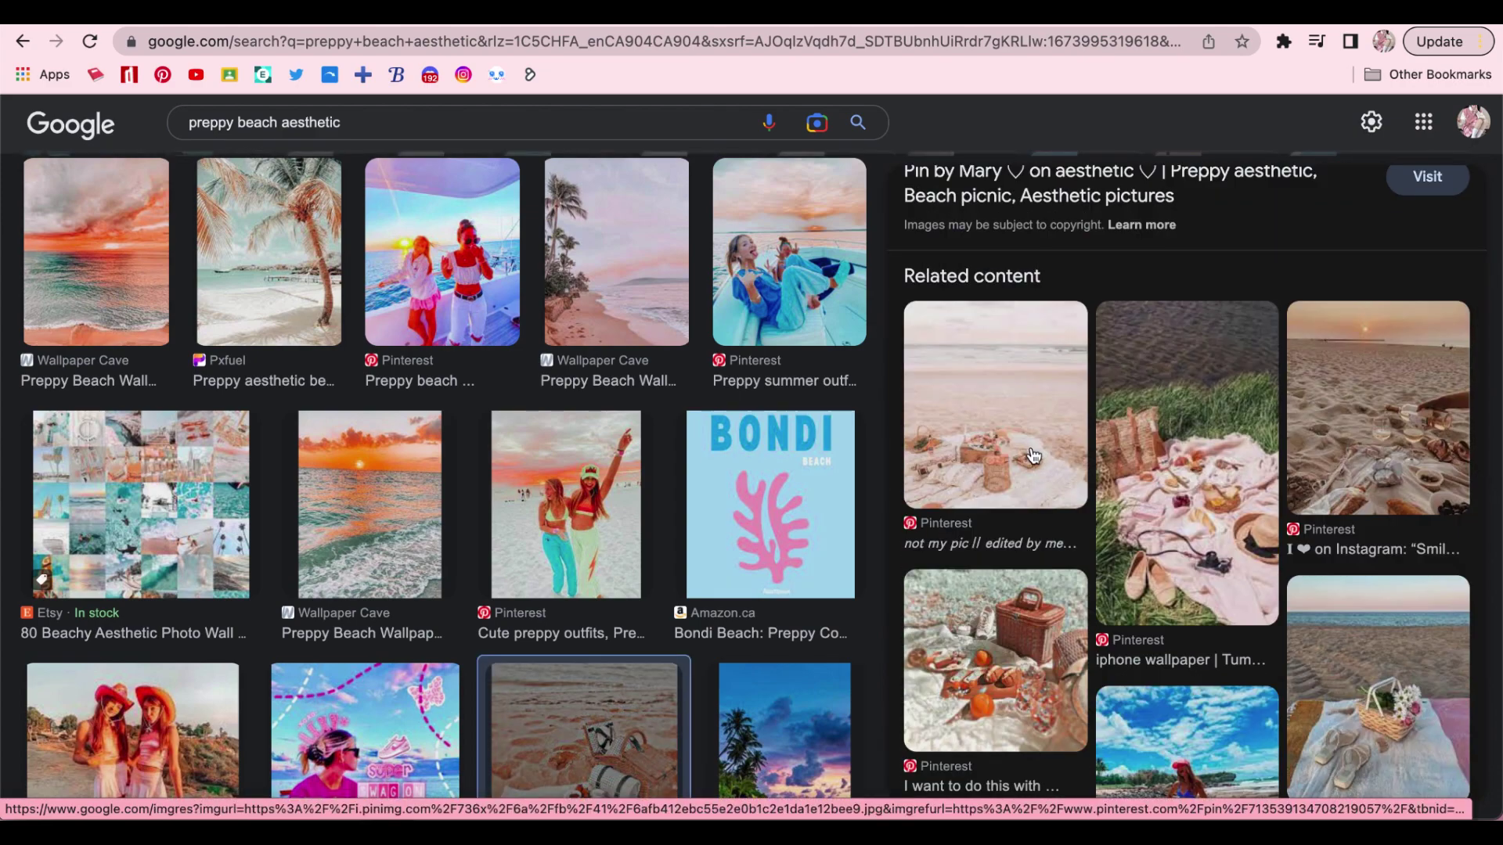
left_click(996, 439)
scroll(1344, 377, "down", 5)
scroll(1344, 377, "down", 5)
scroll(1344, 377, "up", 3)
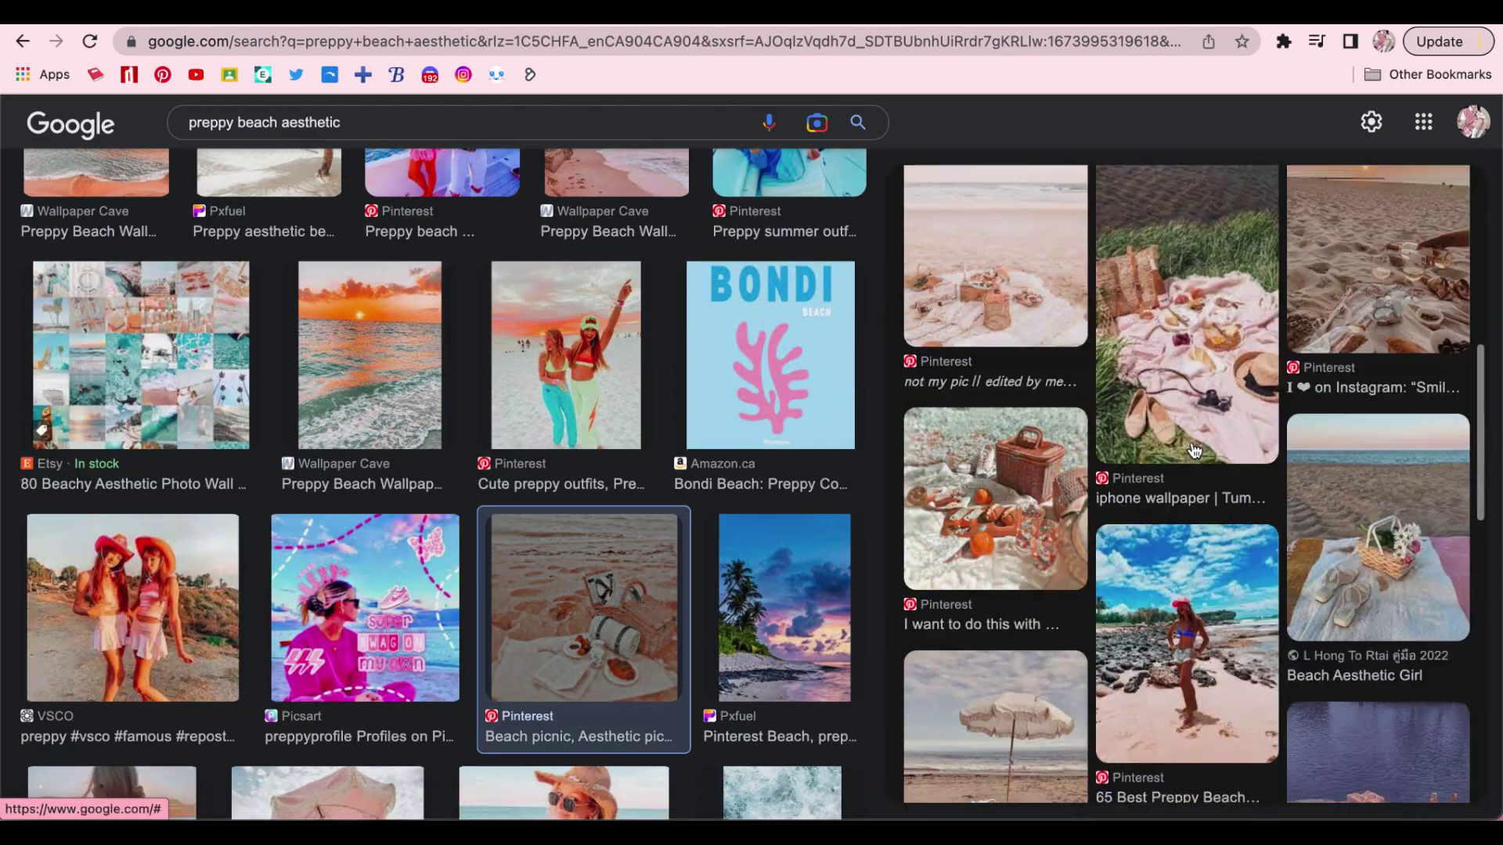
left_click(1344, 352)
scroll(840, 401, "down", 5)
scroll(840, 401, "up", 5)
Search 'what is preppy aesthetic' in a new tab and expand two People also ask answers.
key("super+t")
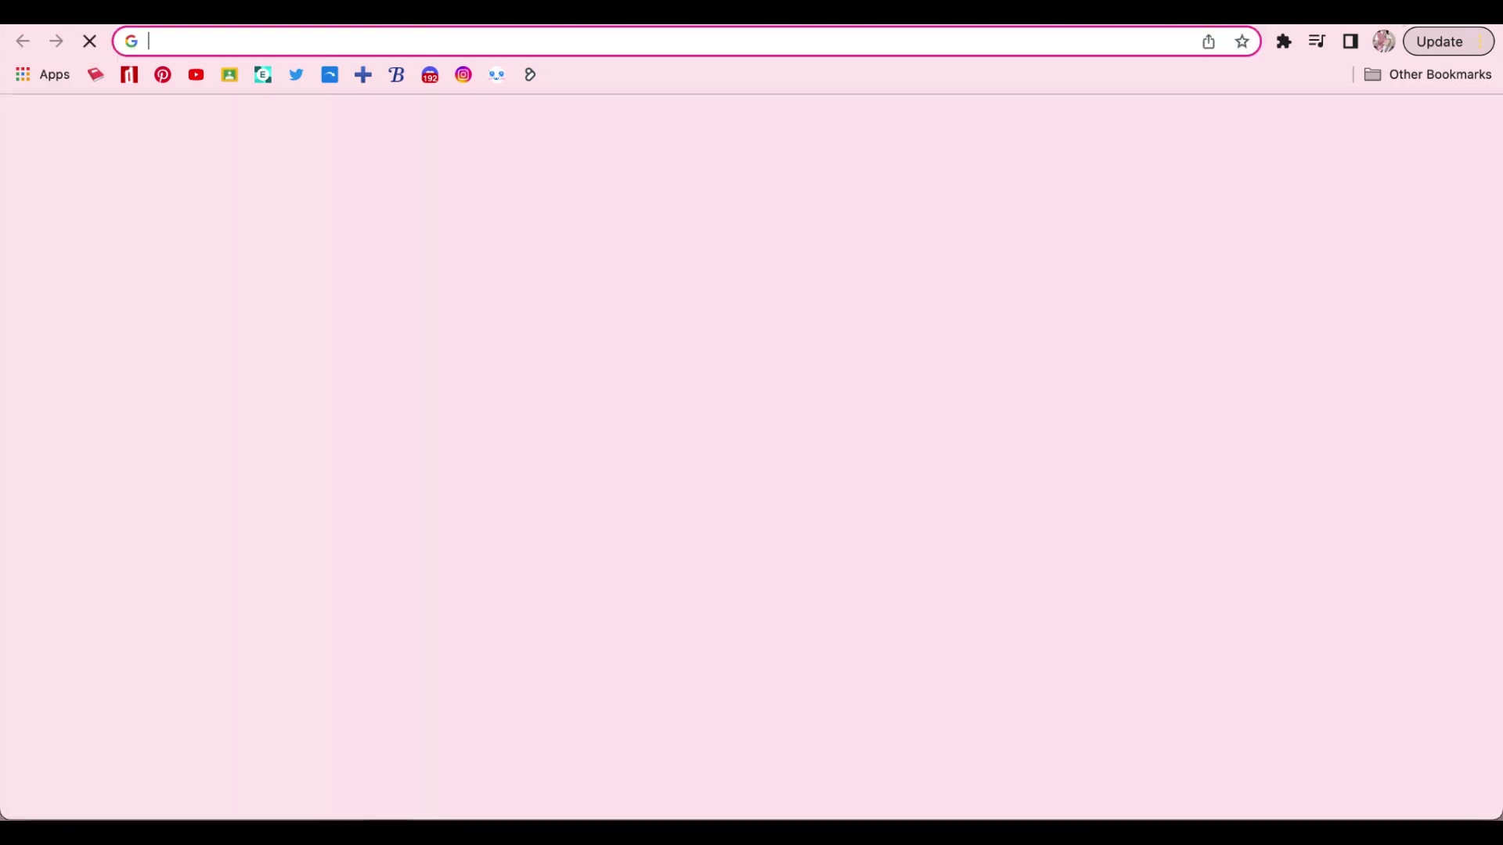
type("what is preppy aesthetic")
key("Return")
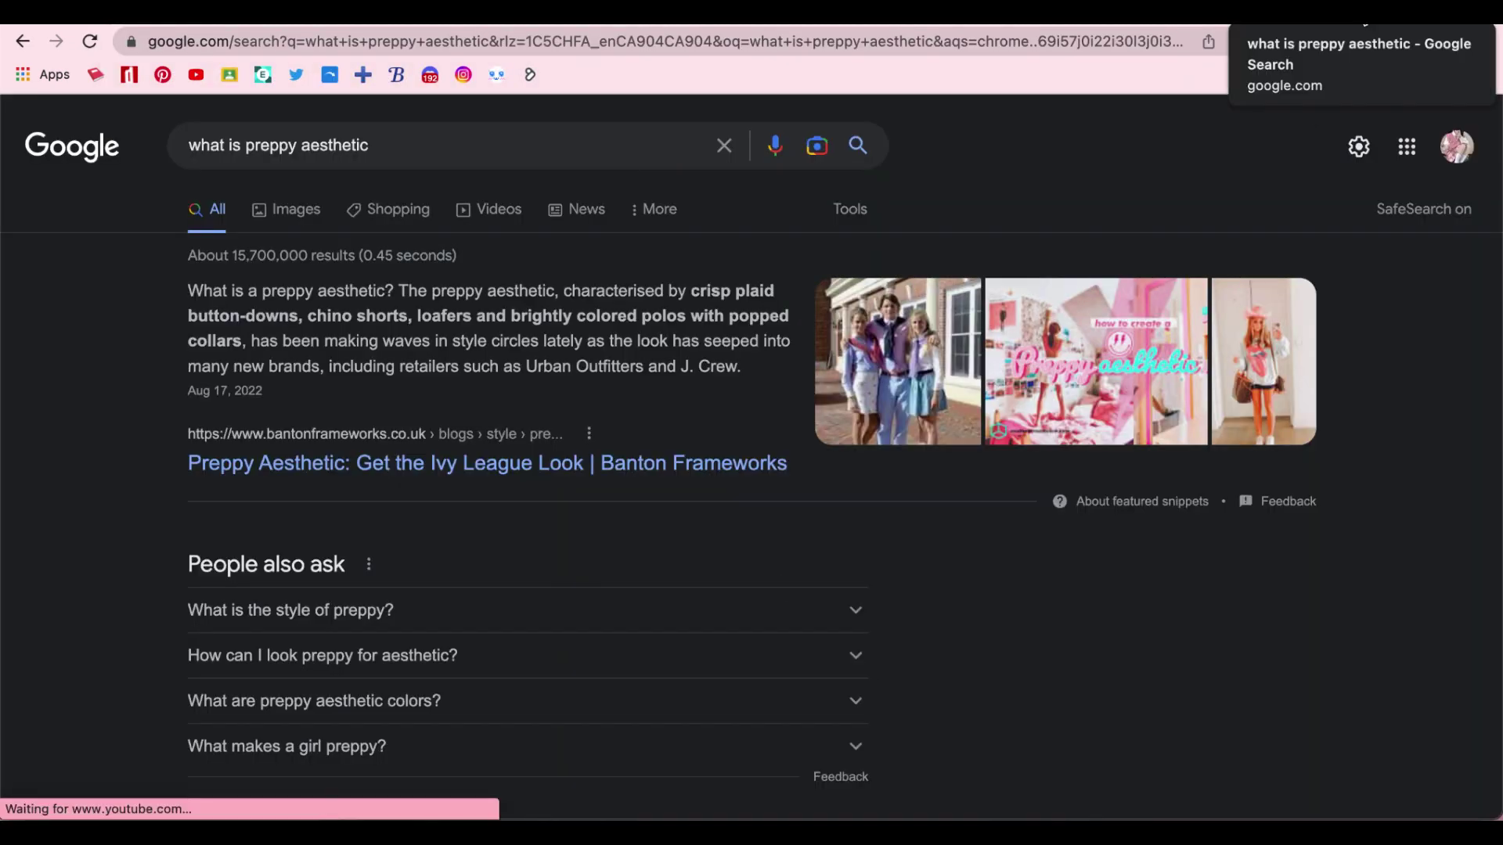
left_click(856, 655)
scroll(855, 548, "down", 6)
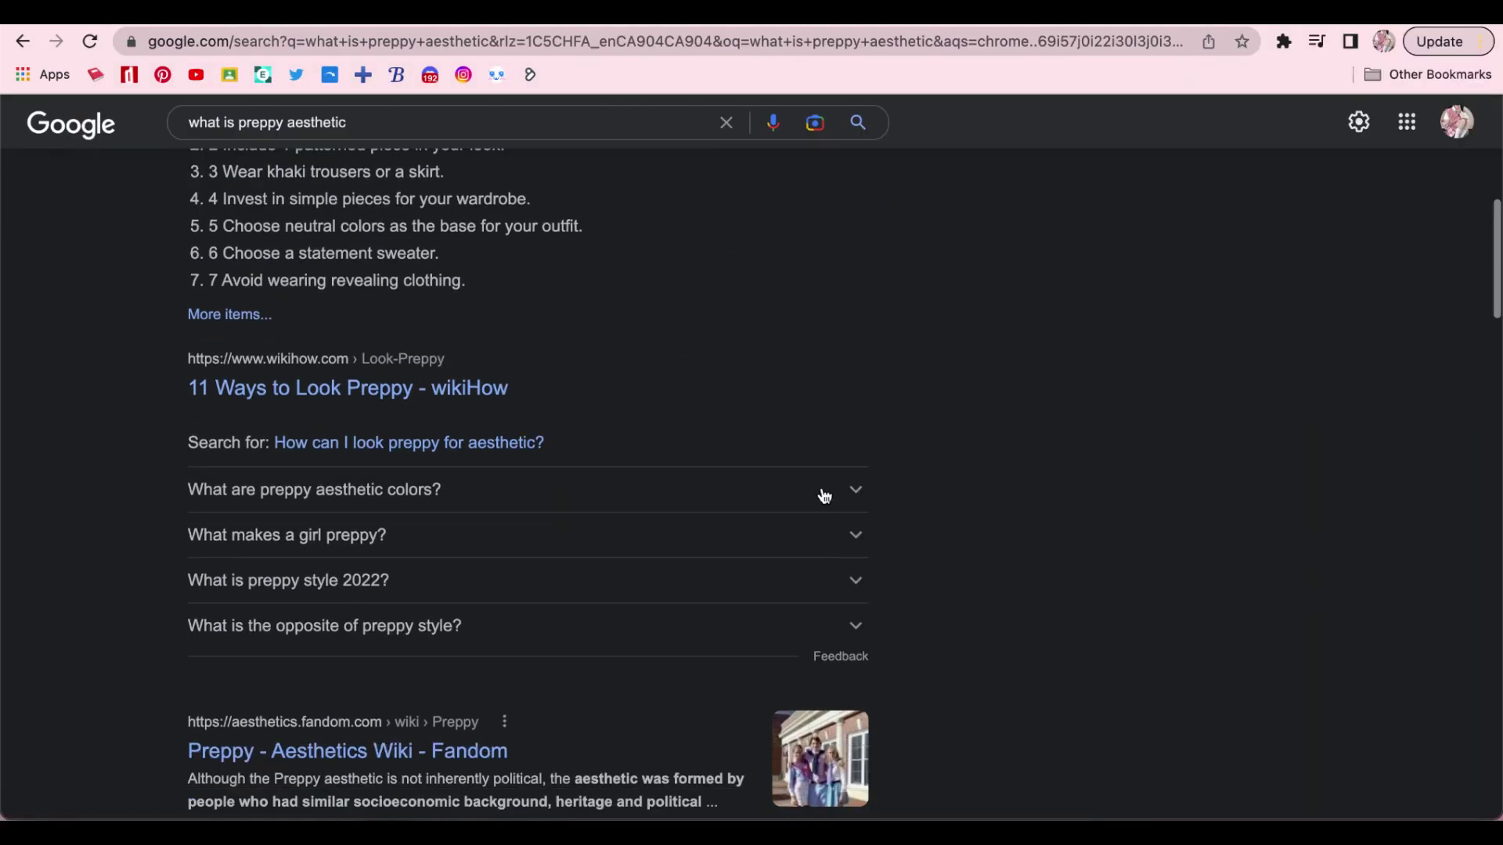
left_click(822, 493)
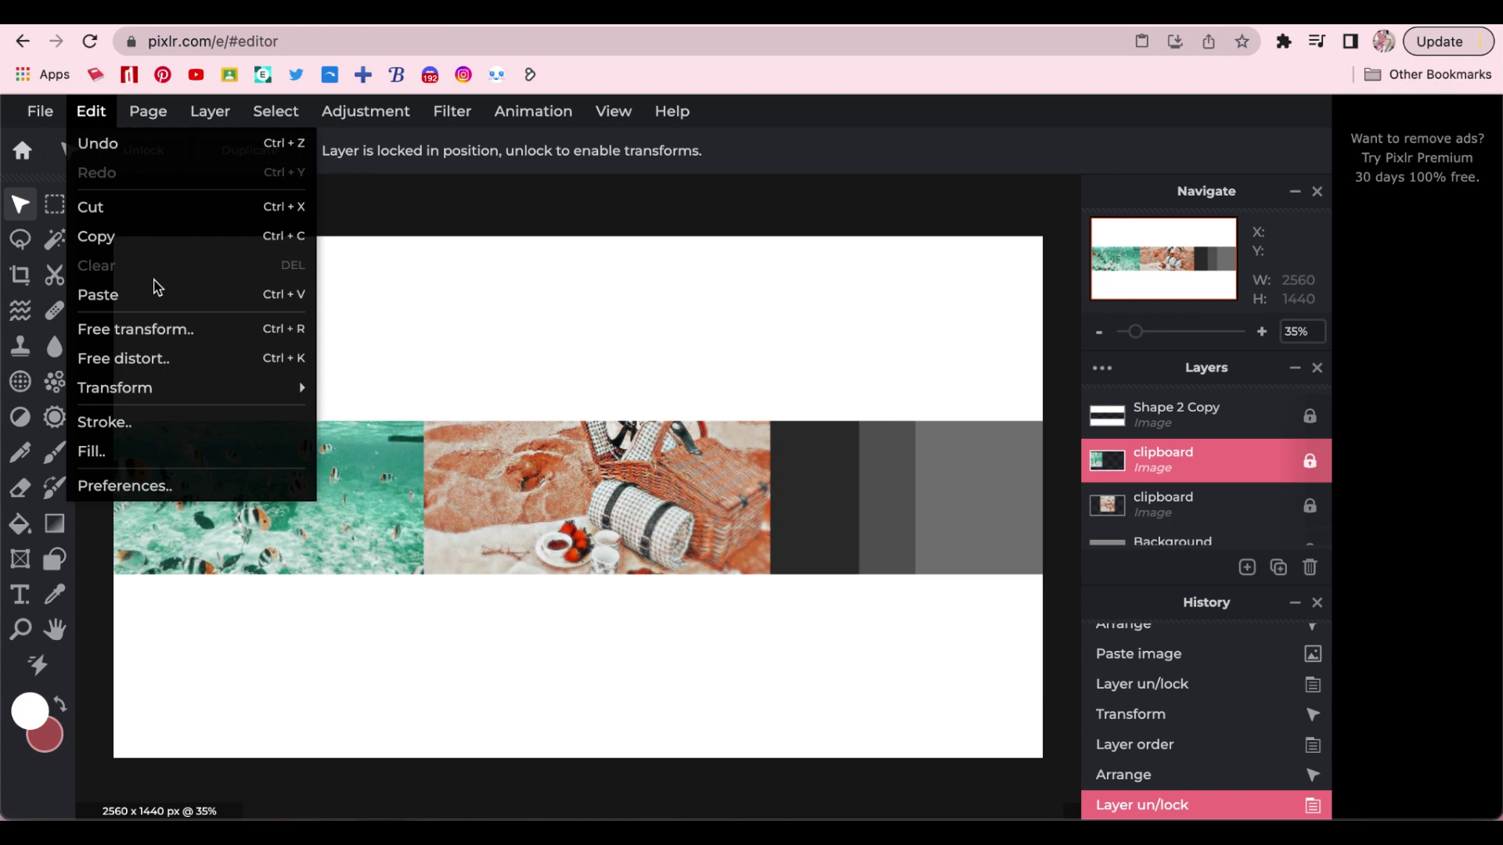
Paste the sandy beach picnic photo and stretch it across the strip's right end.
left_click(98, 295)
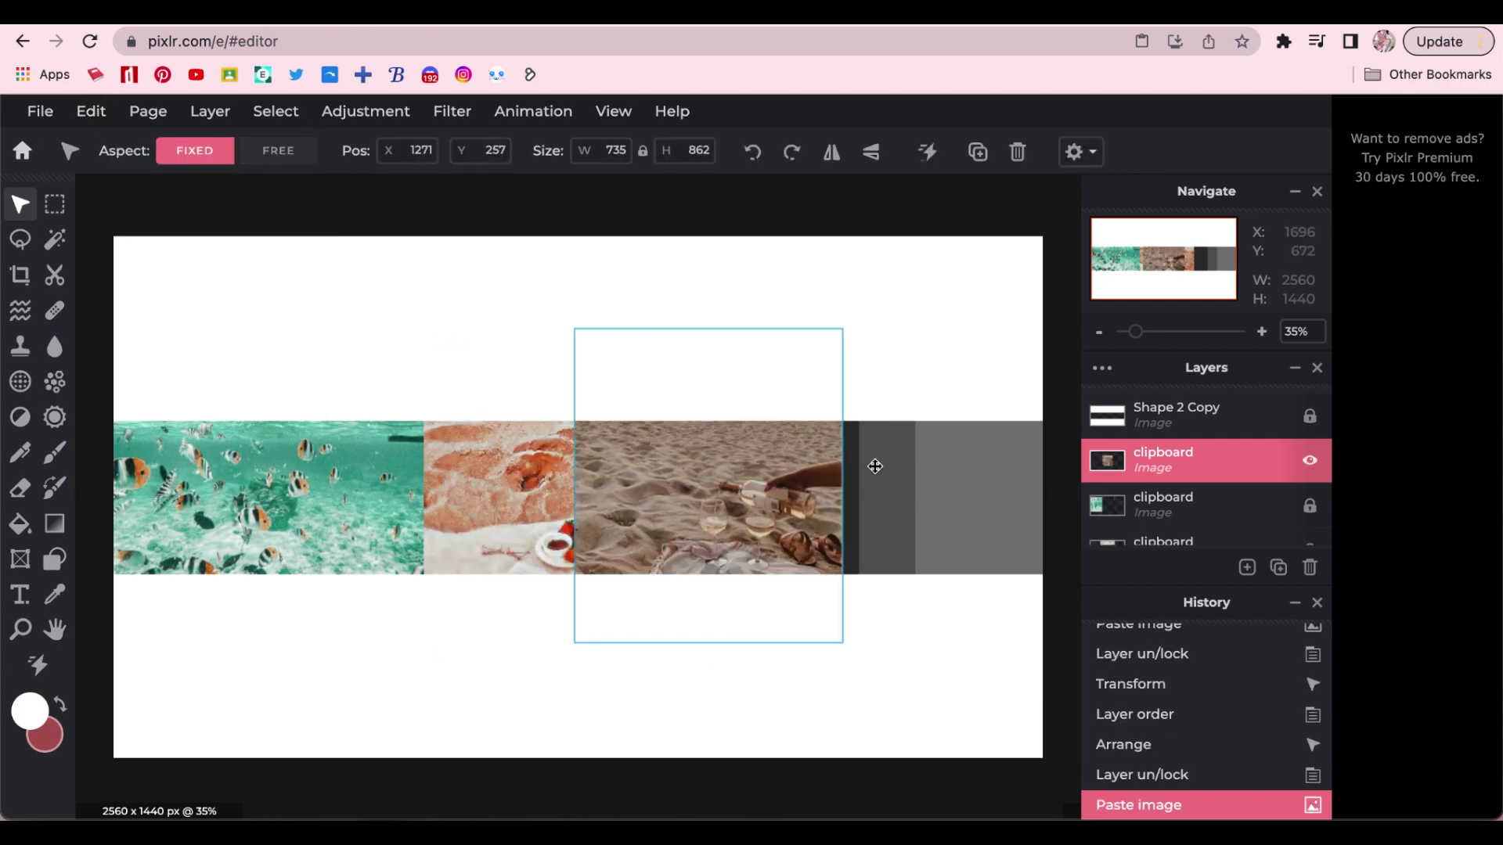
left_click_drag(872, 463, 926, 423)
left_click_drag(1013, 582, 1055, 608)
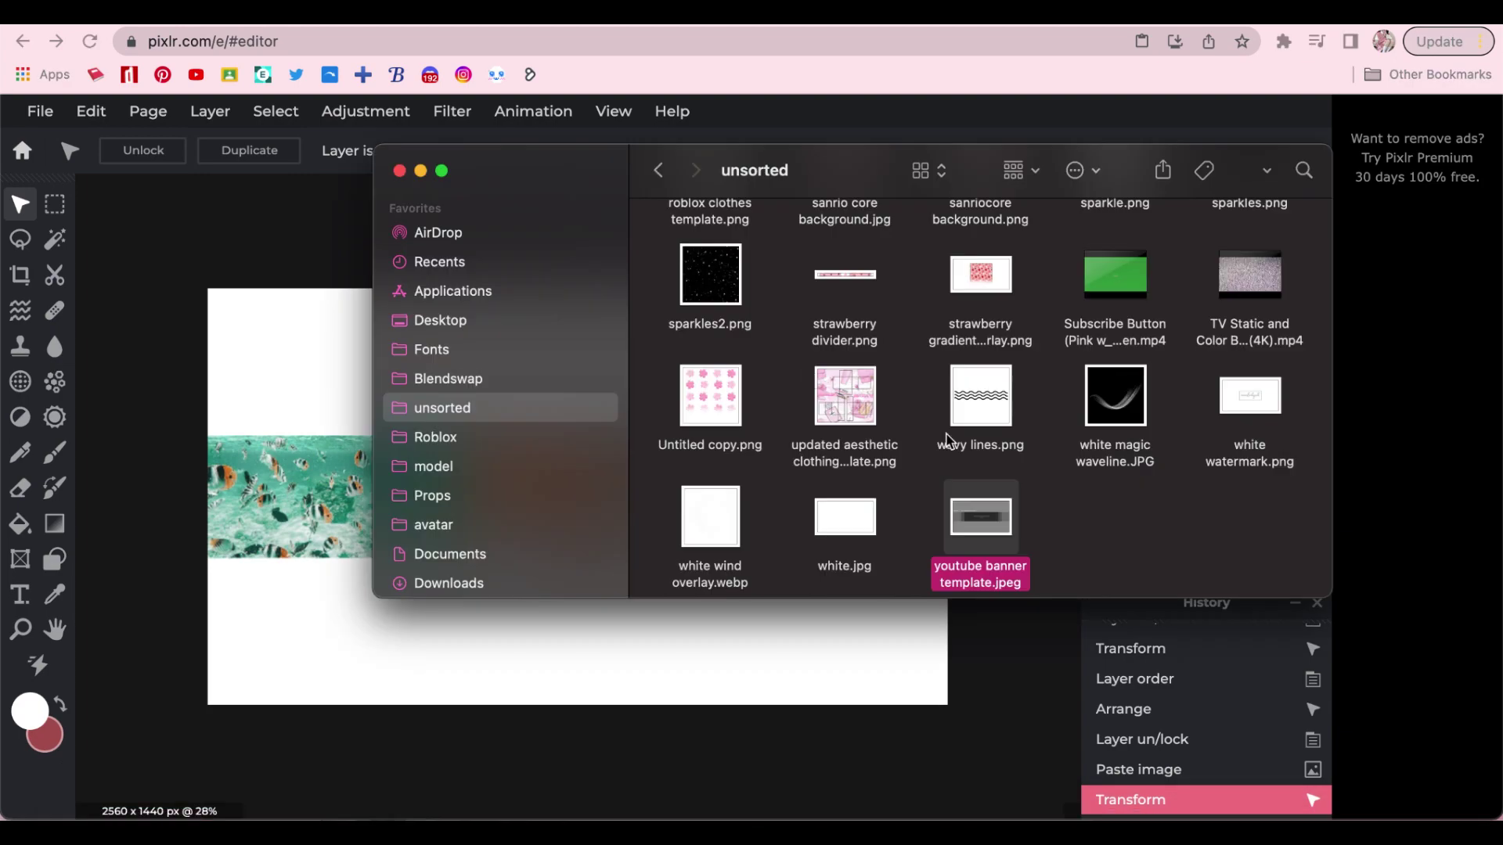
Quick Look the Roblox avatar image file on the Desktop in Finder.
left_click(440, 320)
scroll(978, 392, "down", 5)
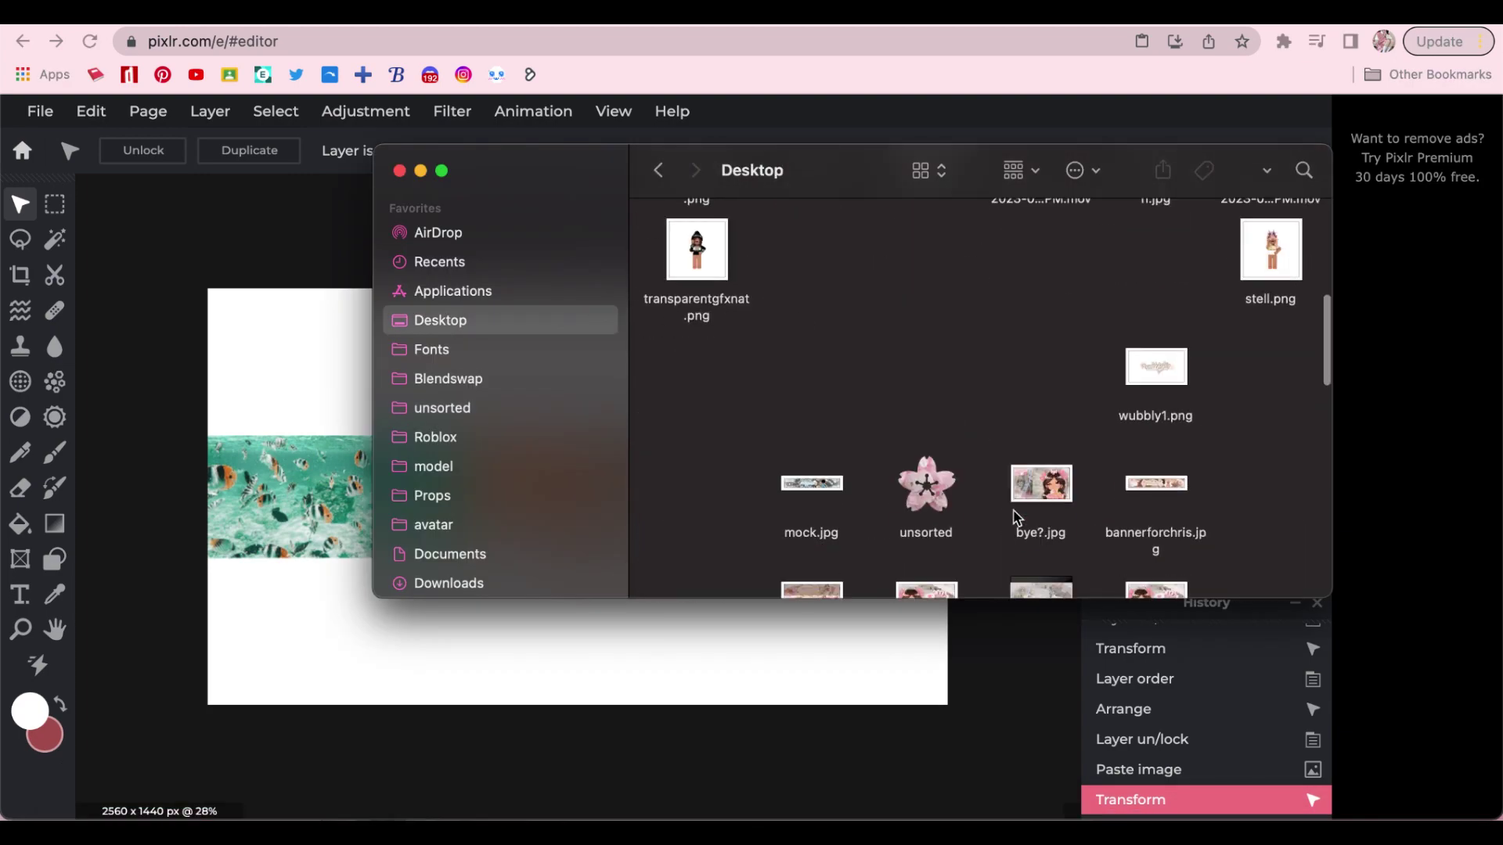
left_click(711, 258)
key("space")
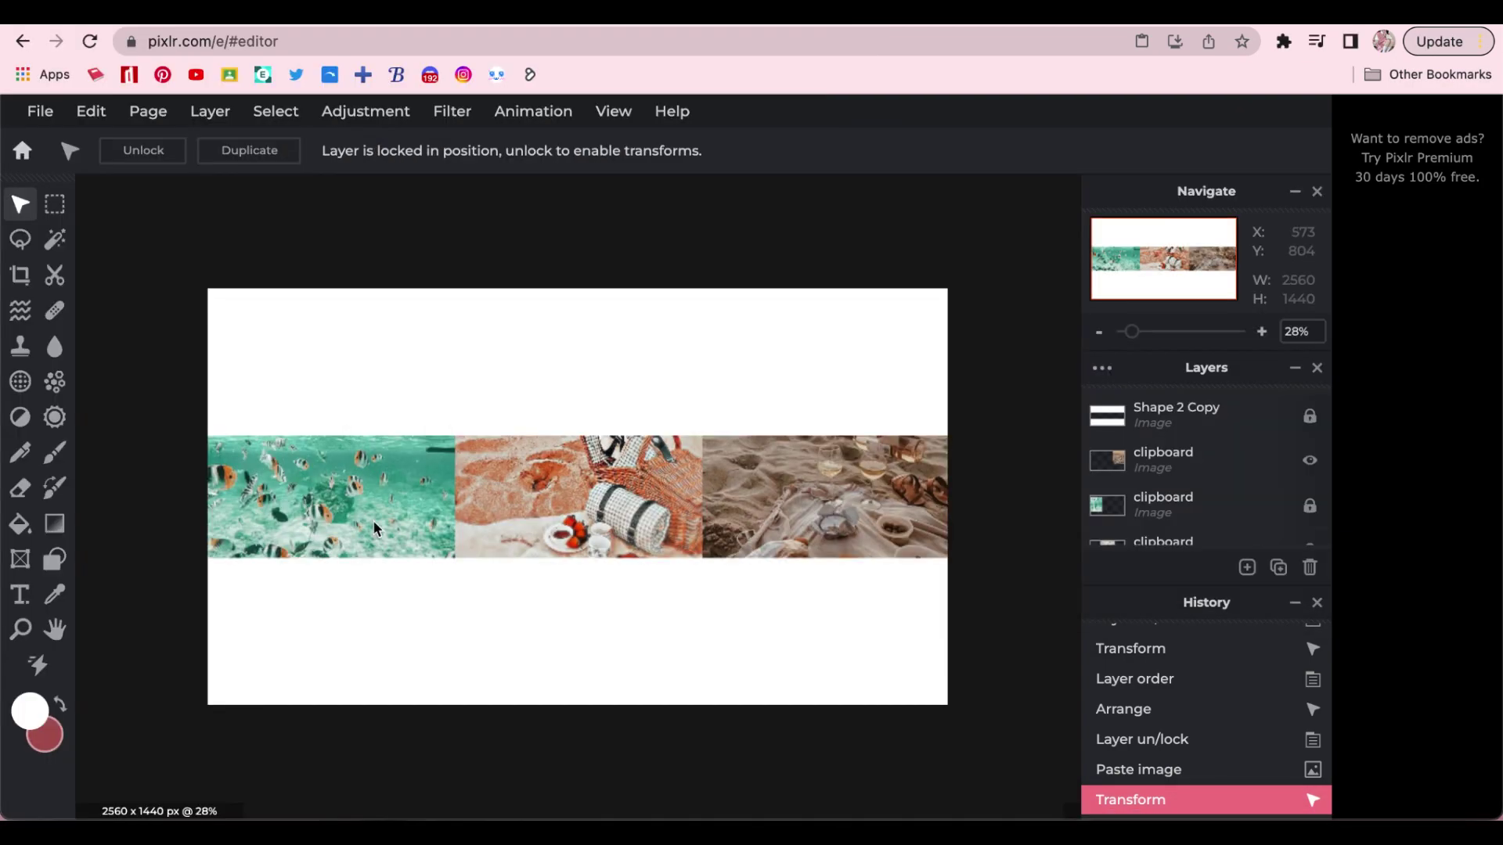
Delete the underwater fish photo layer from the banner.
key("Delete")
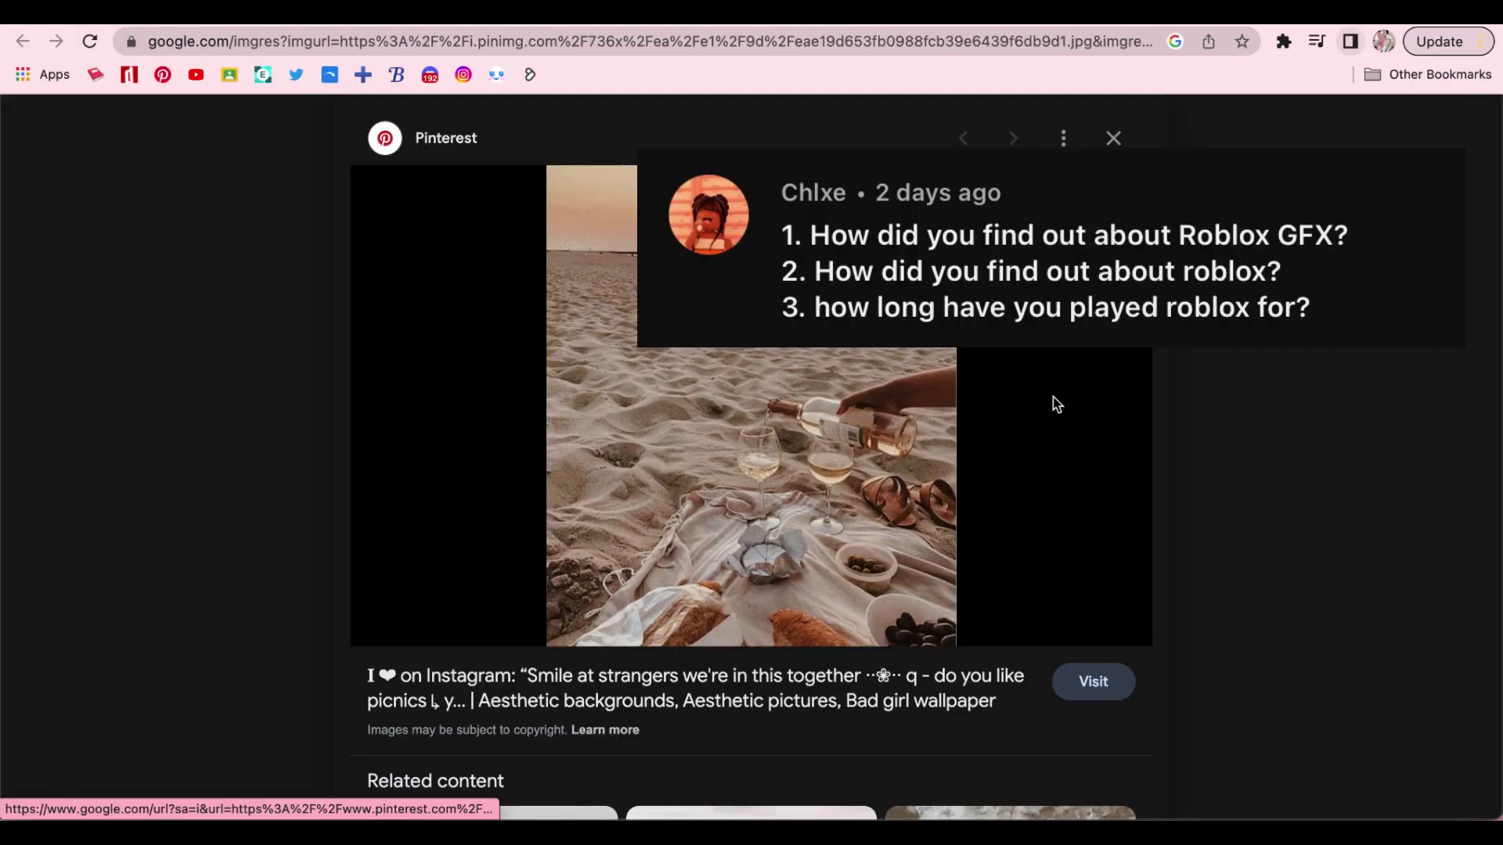
scroll(1247, 362, "down", 8)
scroll(1247, 362, "down", 2)
Open several related picnic photos, including the princess peach aesthetic picnic.
left_click(547, 298)
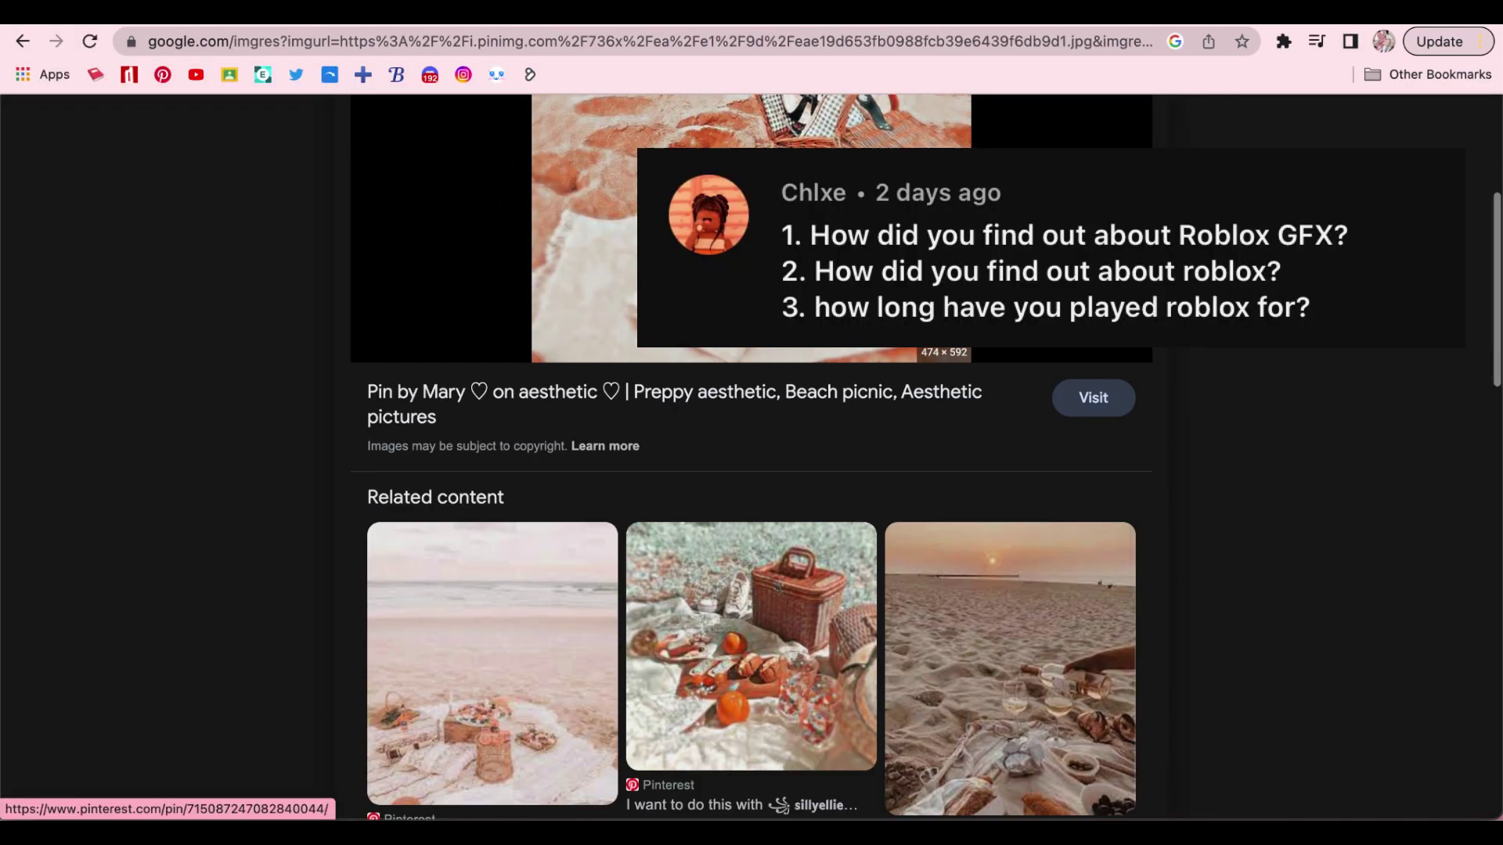
scroll(671, 556, "down", 4)
left_click(713, 472)
scroll(595, 509, "down", 4)
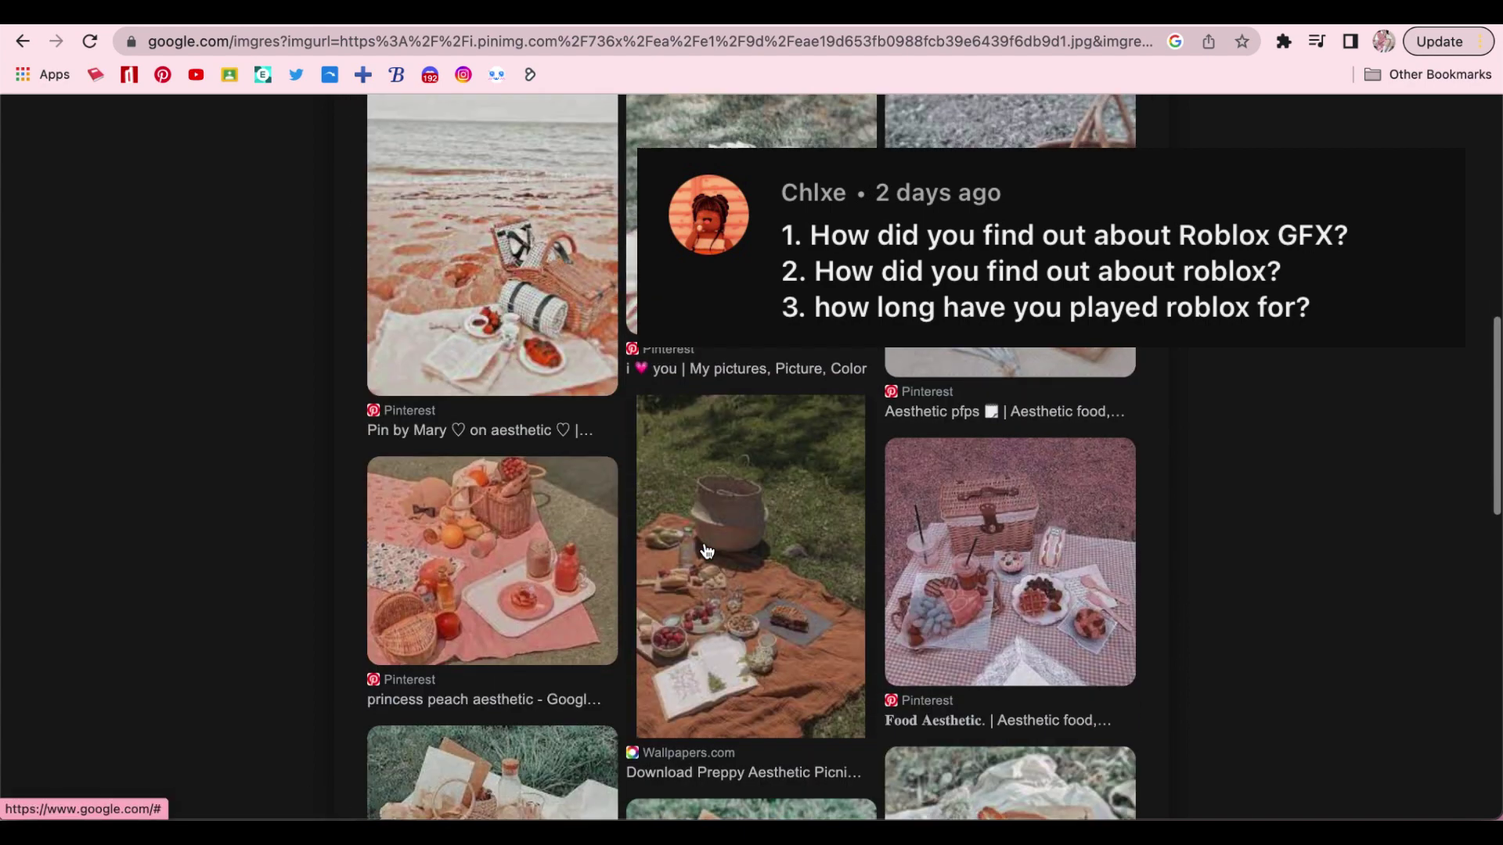
left_click(527, 551)
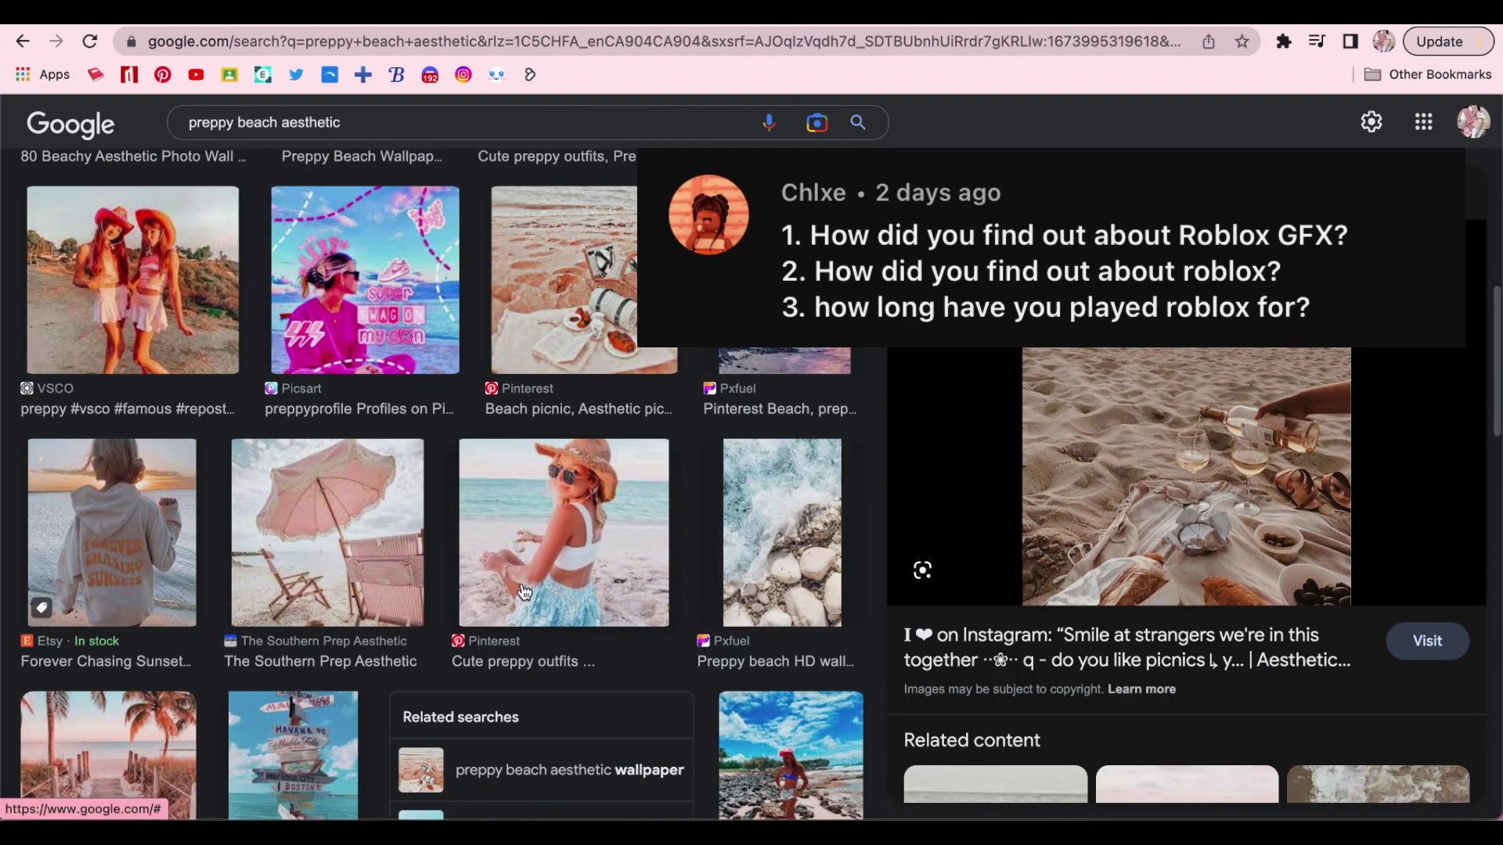
Preview preppy beach results, ending on the Forever Chasing Sunsets hoodie photo.
left_click(329, 548)
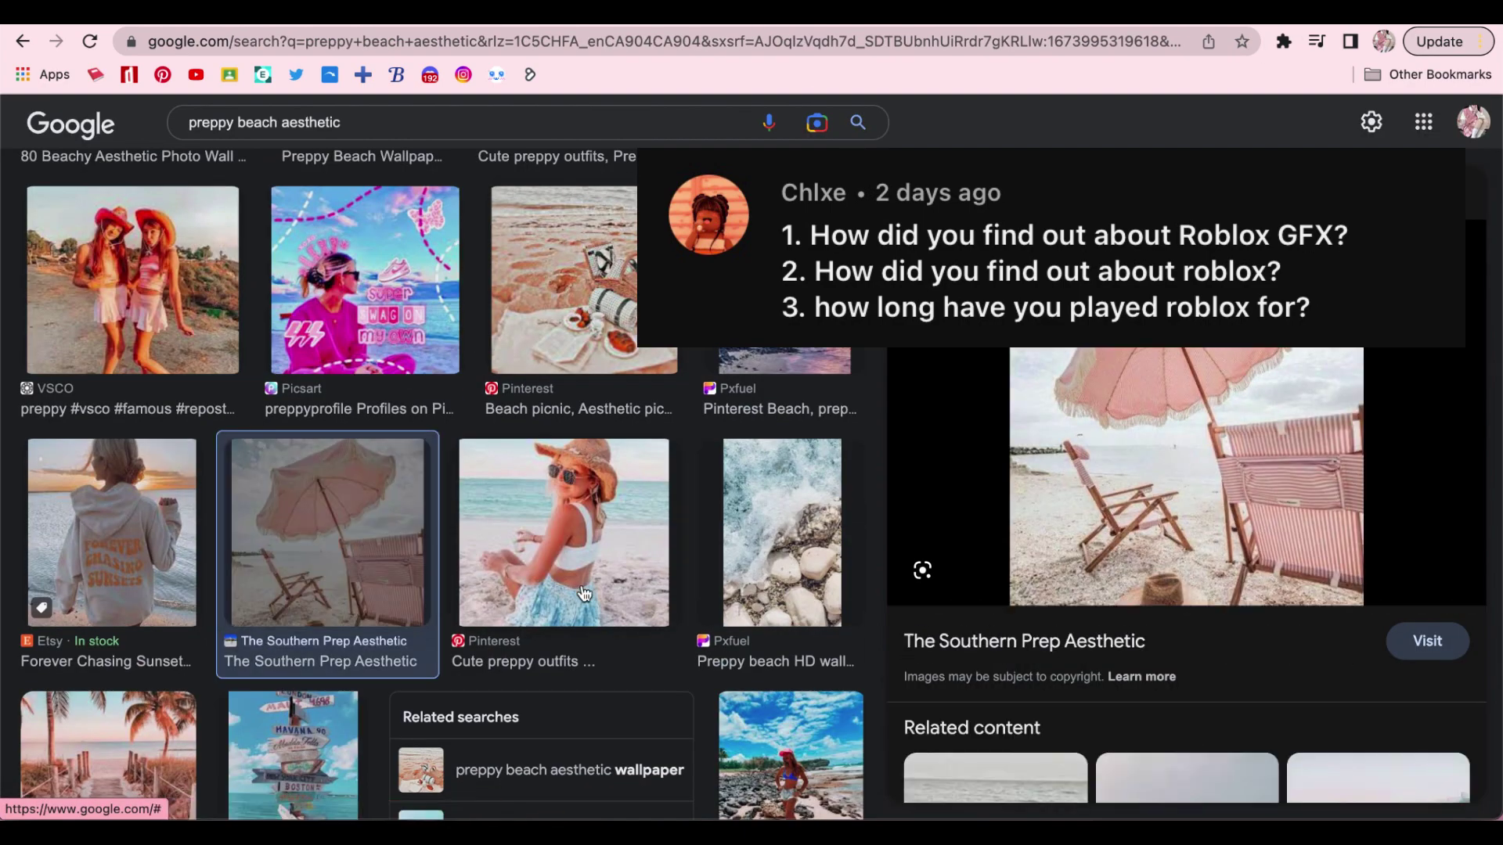
left_click(791, 548)
scroll(792, 583, "down", 3)
left_click(112, 384)
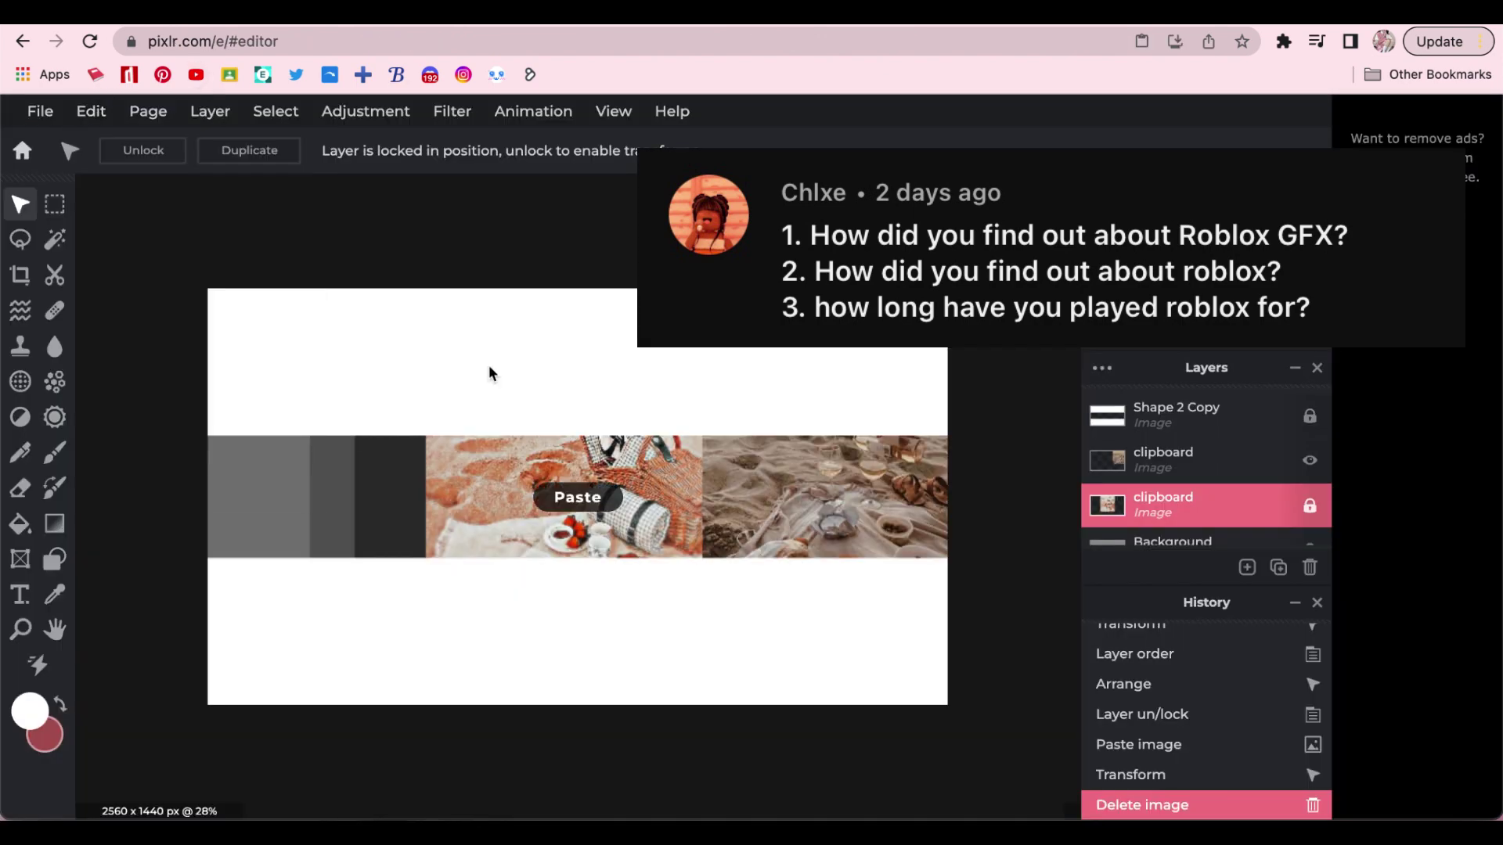
Place the hoodie photo in the left slot, merge the photo layers, and apply a blur of about 25.
left_click_drag(419, 395, 399, 427)
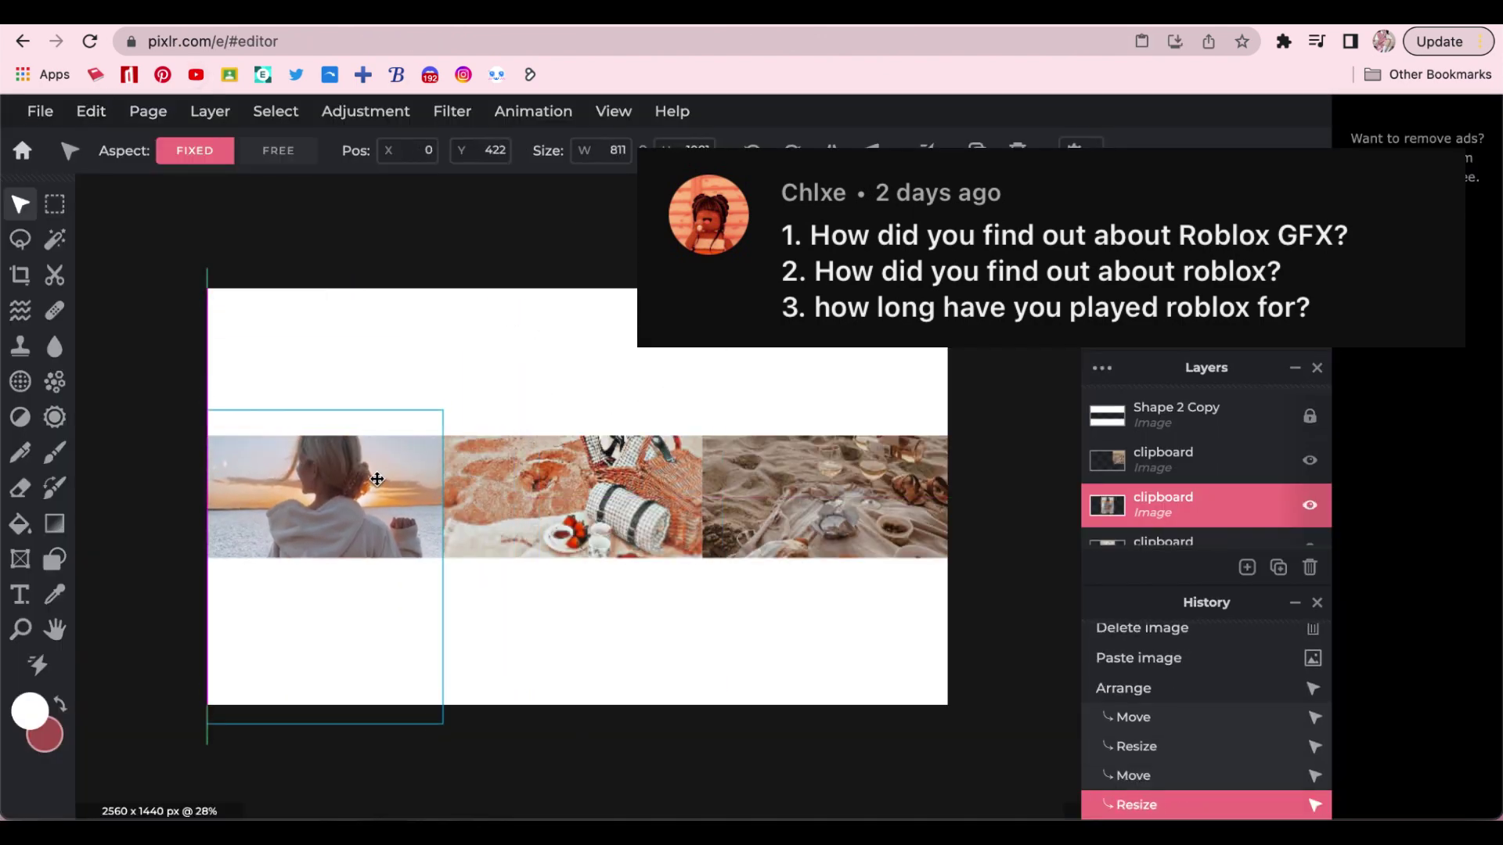
key("ctrl+e")
key("ctrl+e")
left_click(453, 111)
left_click(462, 174)
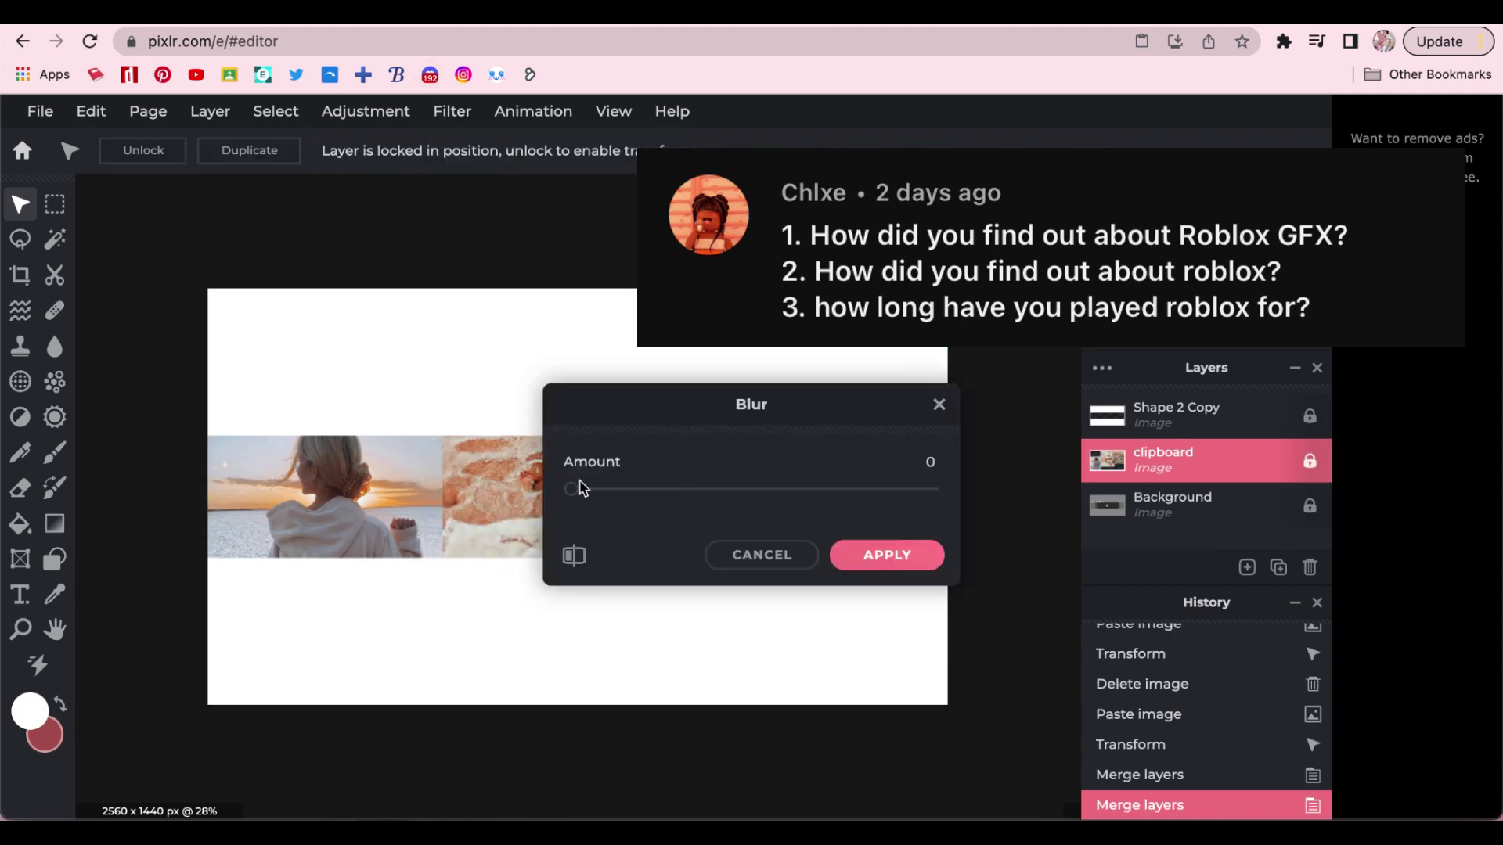
left_click_drag(577, 487, 626, 487)
left_click_drag(783, 402, 956, 197)
left_click_drag(845, 278, 837, 281)
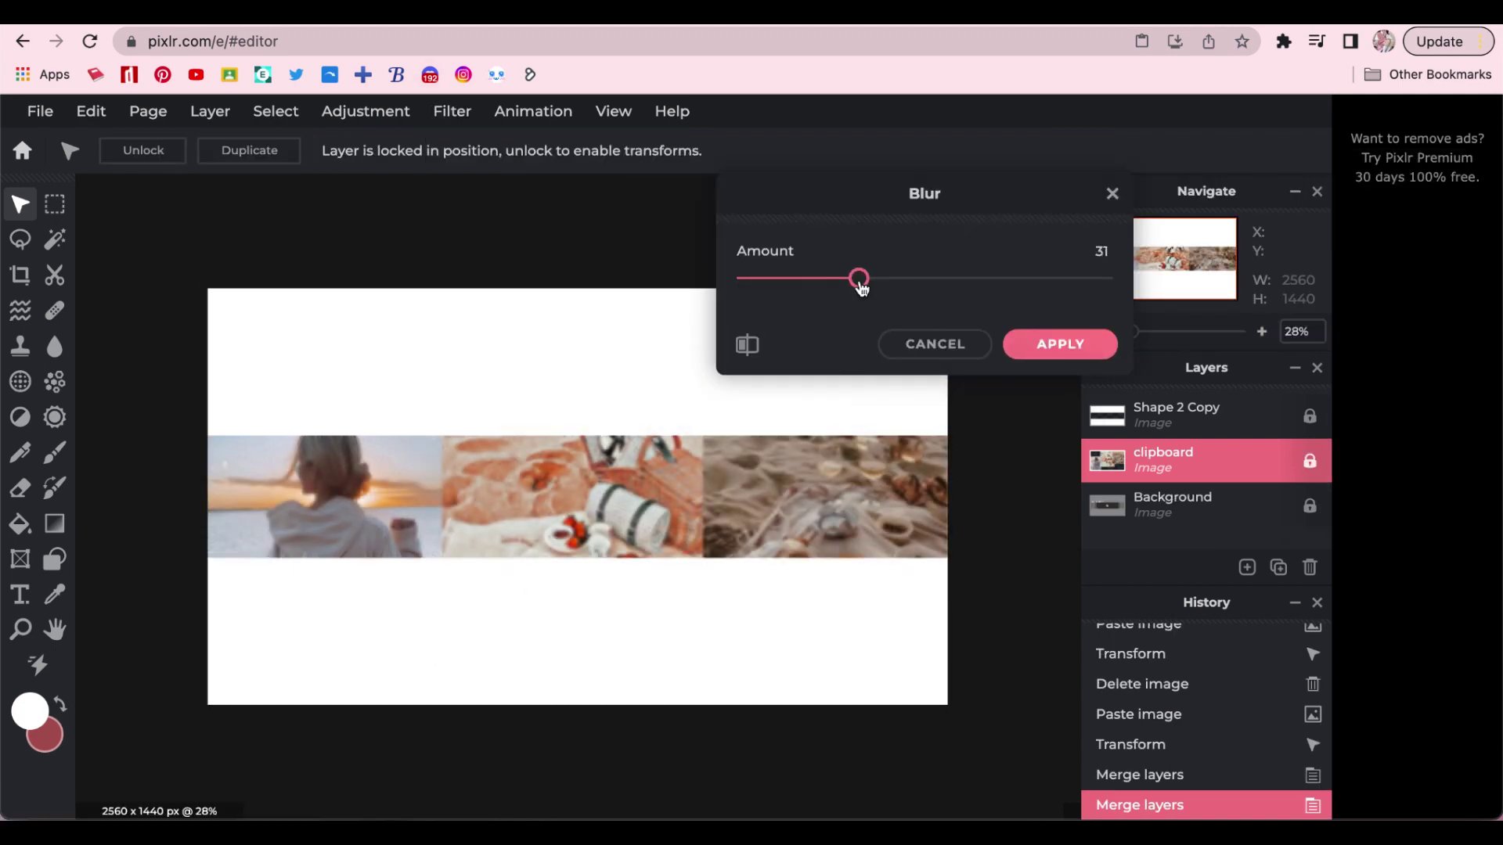
left_click(1060, 344)
Try Motion blur, cancel it as too strong, and revert the earlier blur in History.
left_click(452, 111)
left_click(466, 175)
left_click(704, 288)
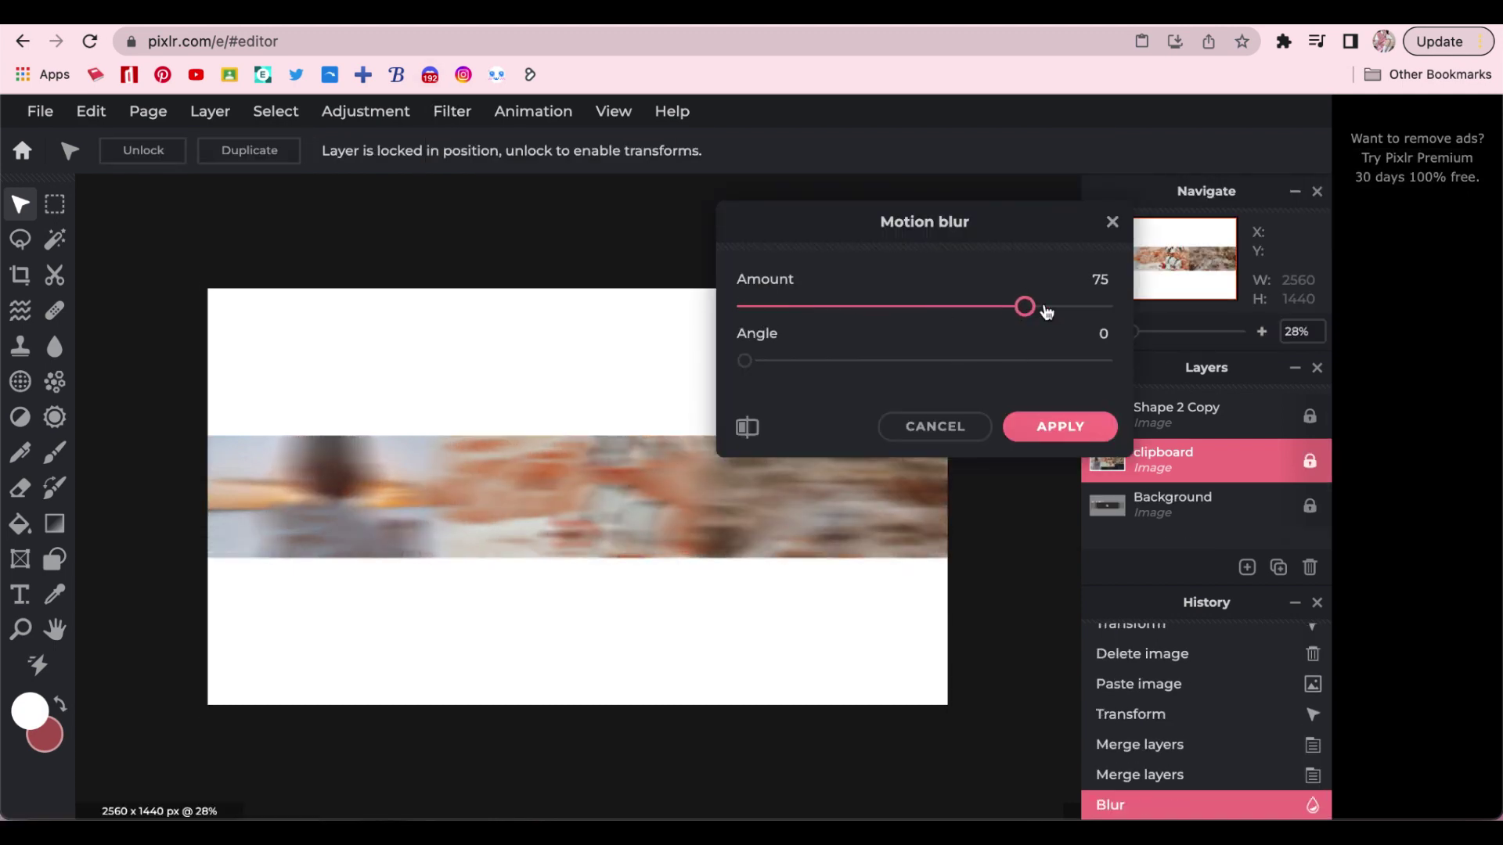
key("Escape")
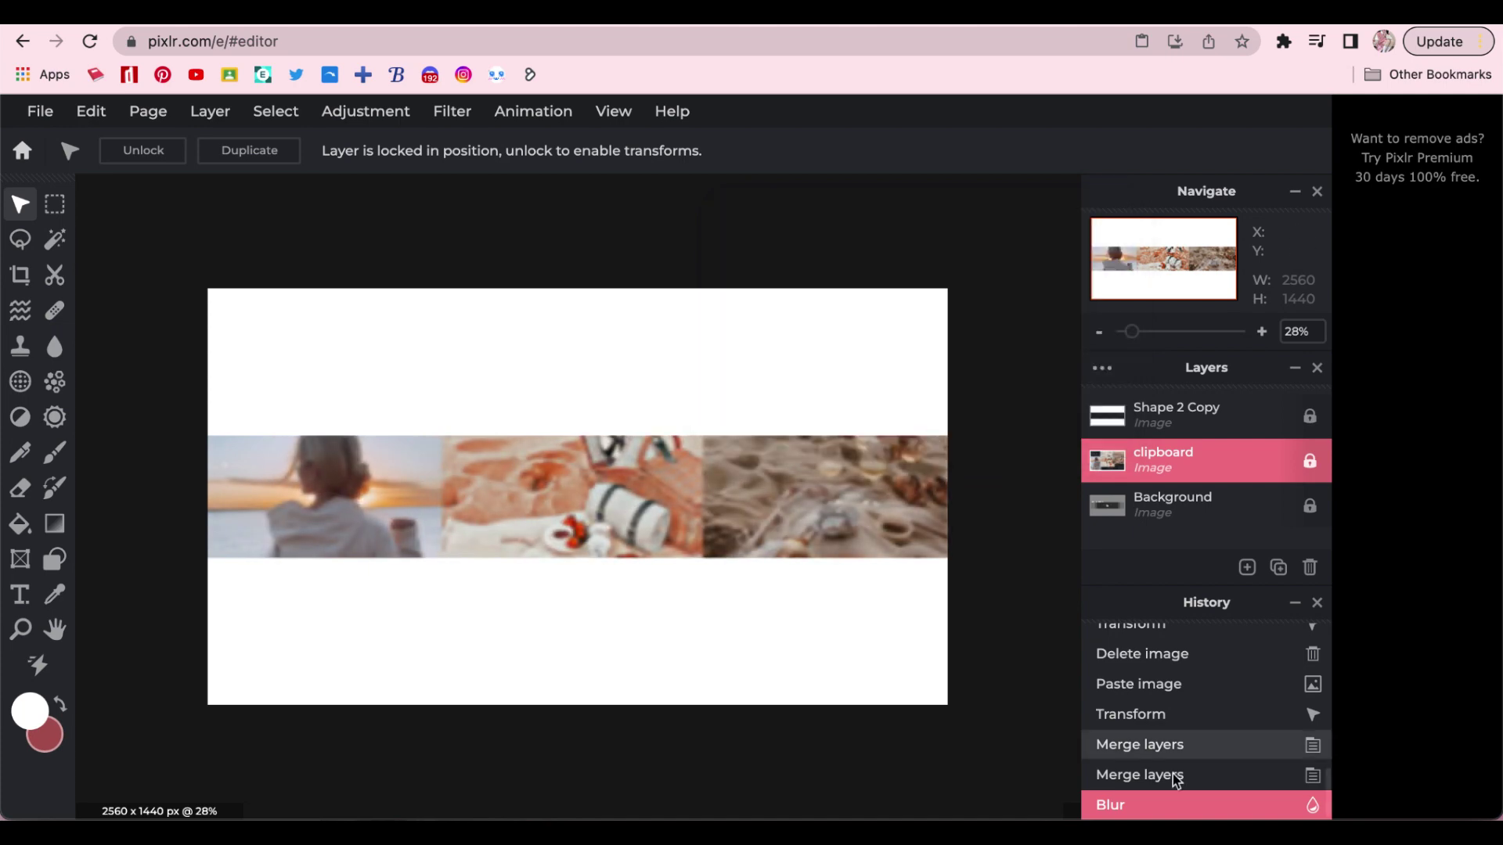
left_click(1171, 775)
Apply a gentle Motion blur with Amount 5 to the photo strip.
left_click(452, 111)
left_click(466, 177)
left_click(708, 288)
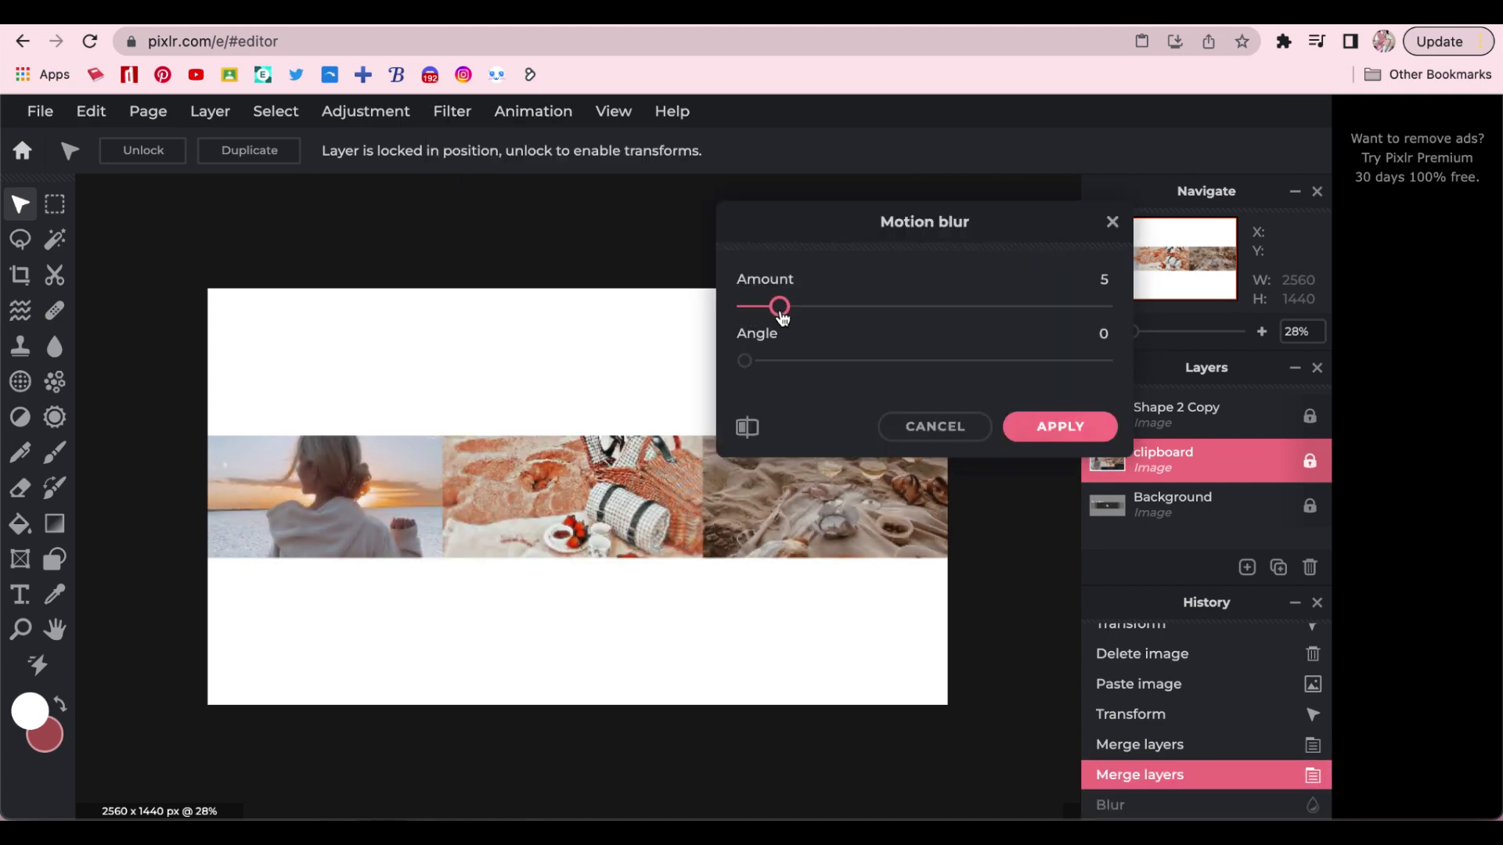
left_click(1061, 426)
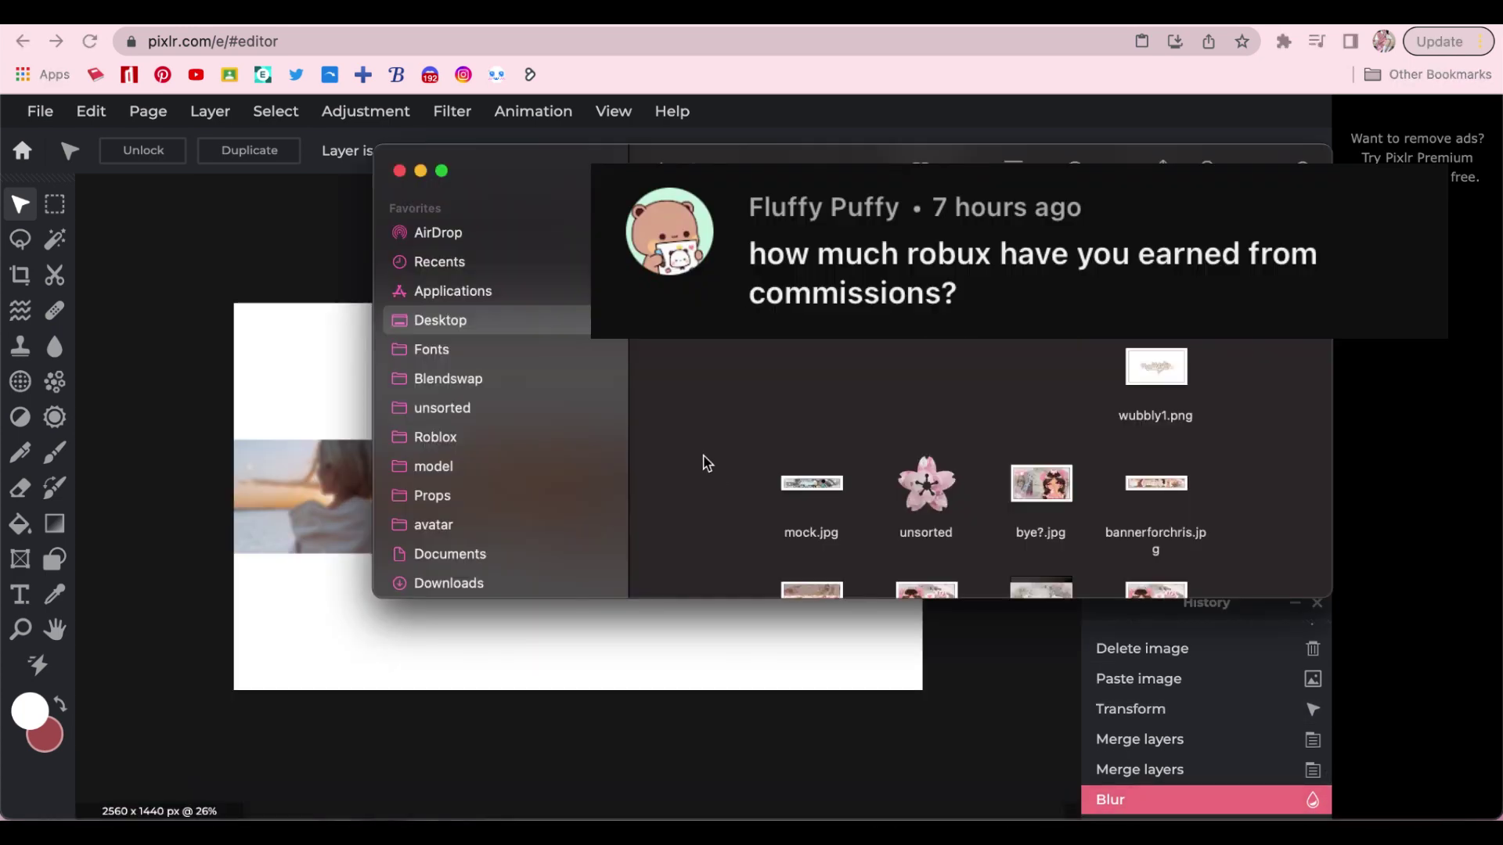
scroll(707, 463, "down", 5)
left_click(442, 408)
Drop sparkles2.png onto the banner, stretch it across the strip, and duplicate it.
scroll(861, 508, "down", 5)
left_click_drag(708, 505, 235, 188)
left_click_drag(654, 573, 775, 653)
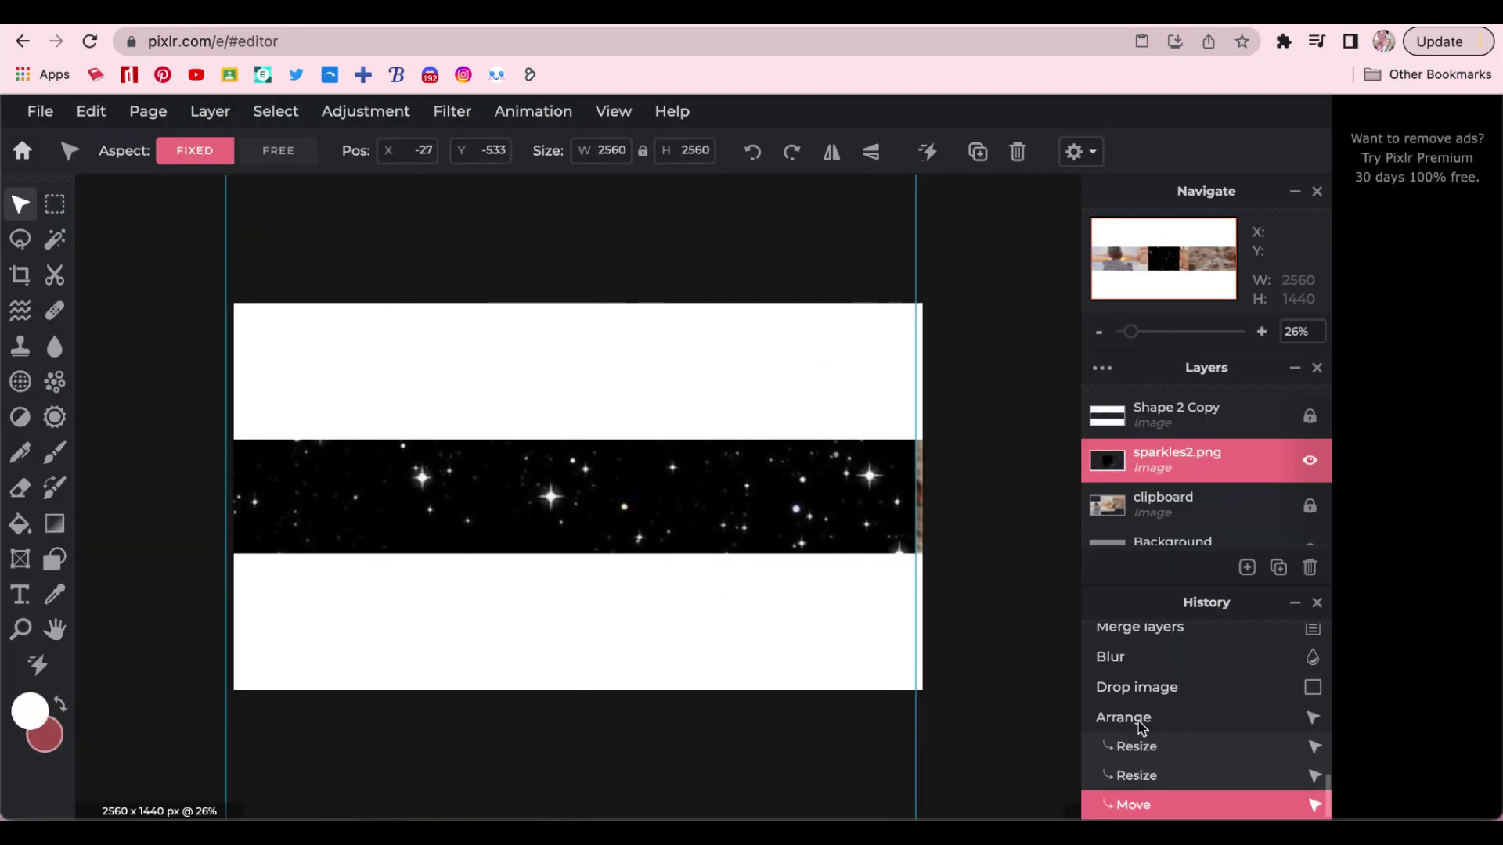
left_click(1174, 686)
key("ctrl+y")
key("ctrl+y")
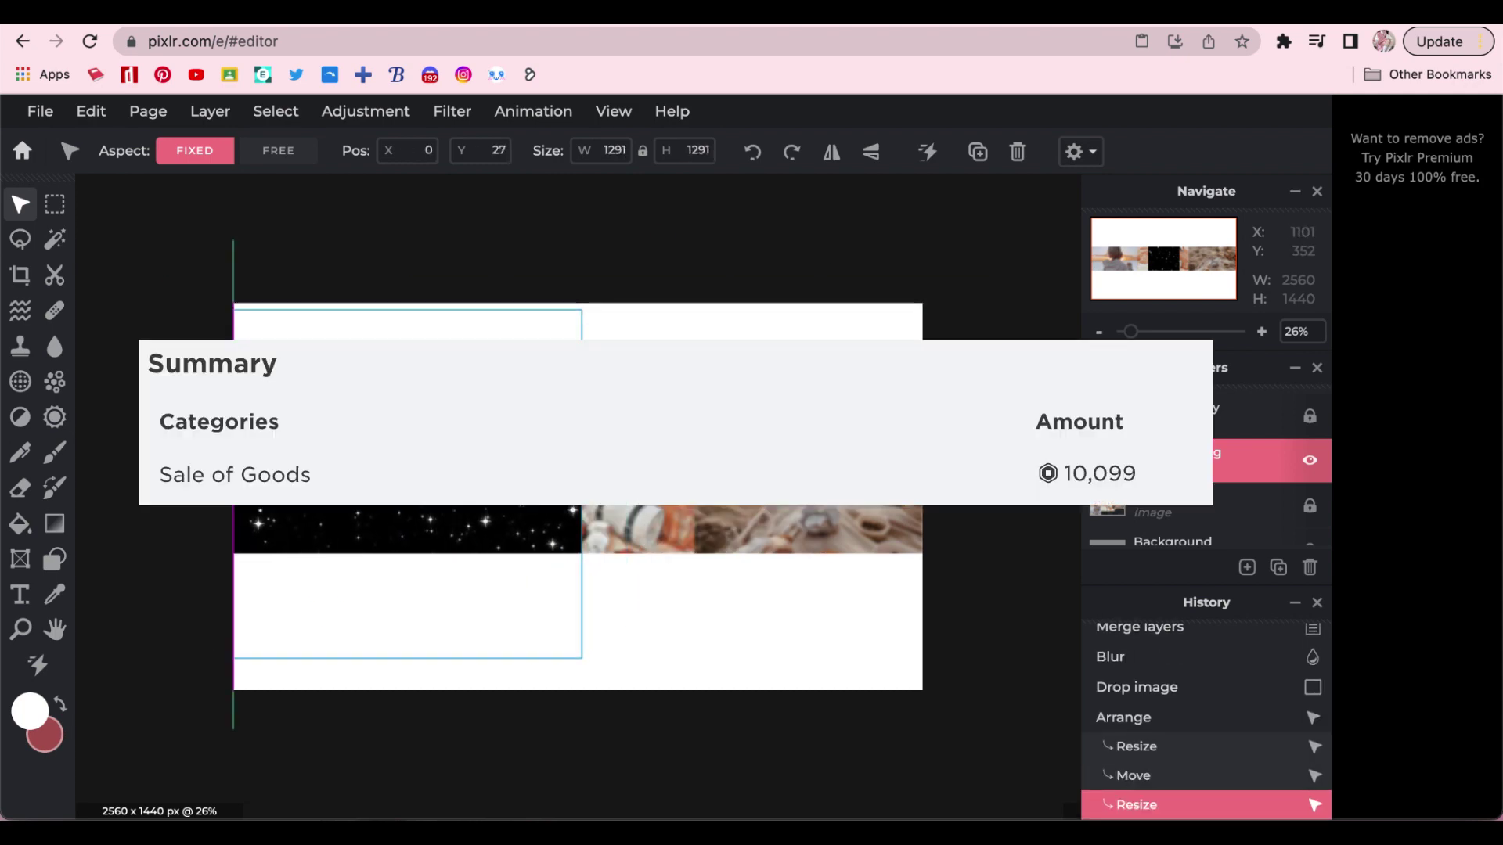
key("ctrl+j")
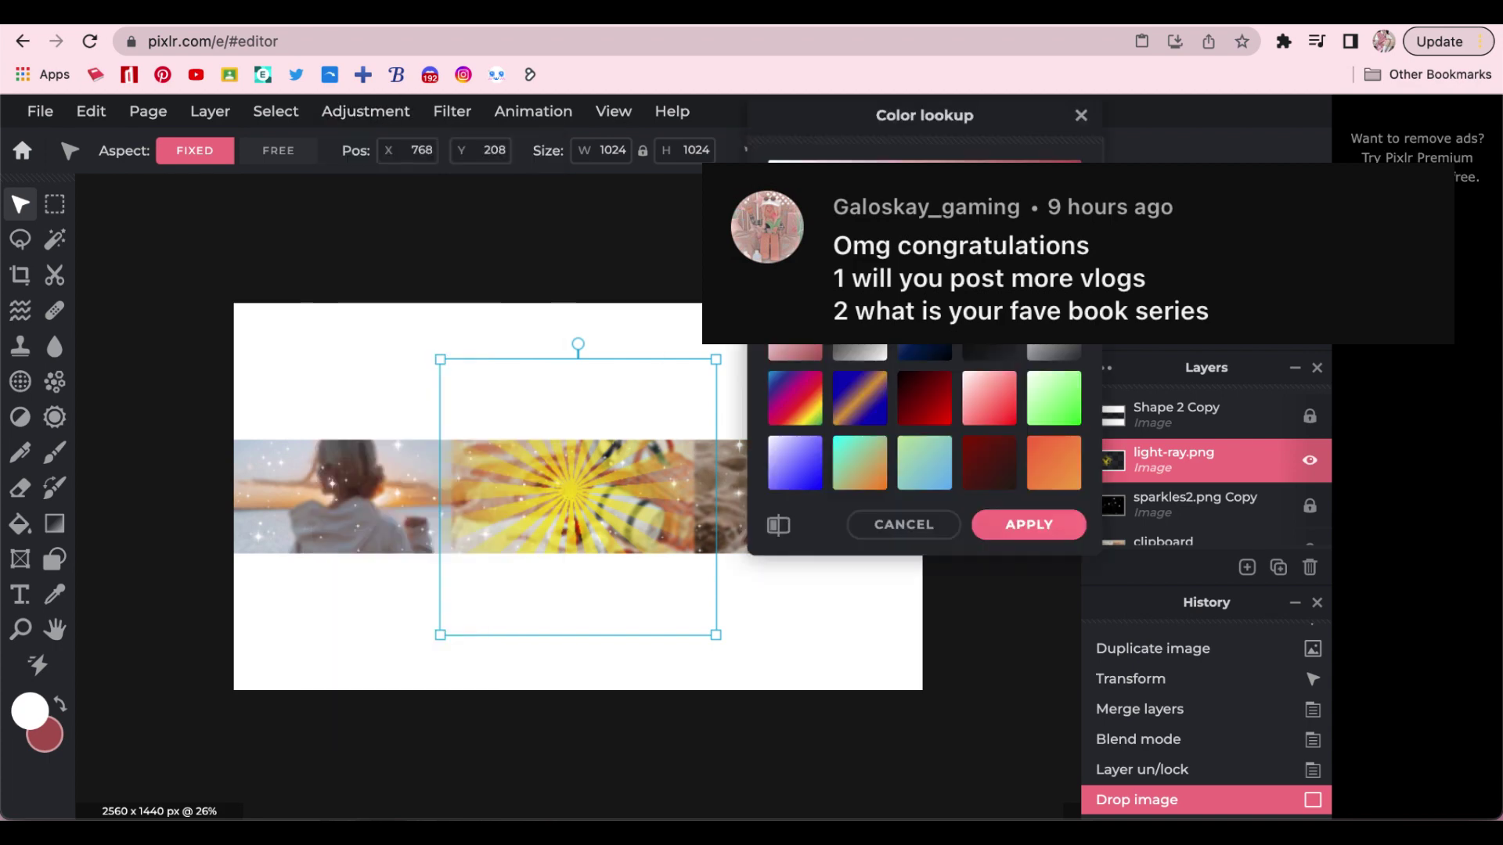
Tint the light-ray overlay, then position, raise and slightly shrink the Roblox avatar.
left_click(1028, 524)
left_click(1156, 460)
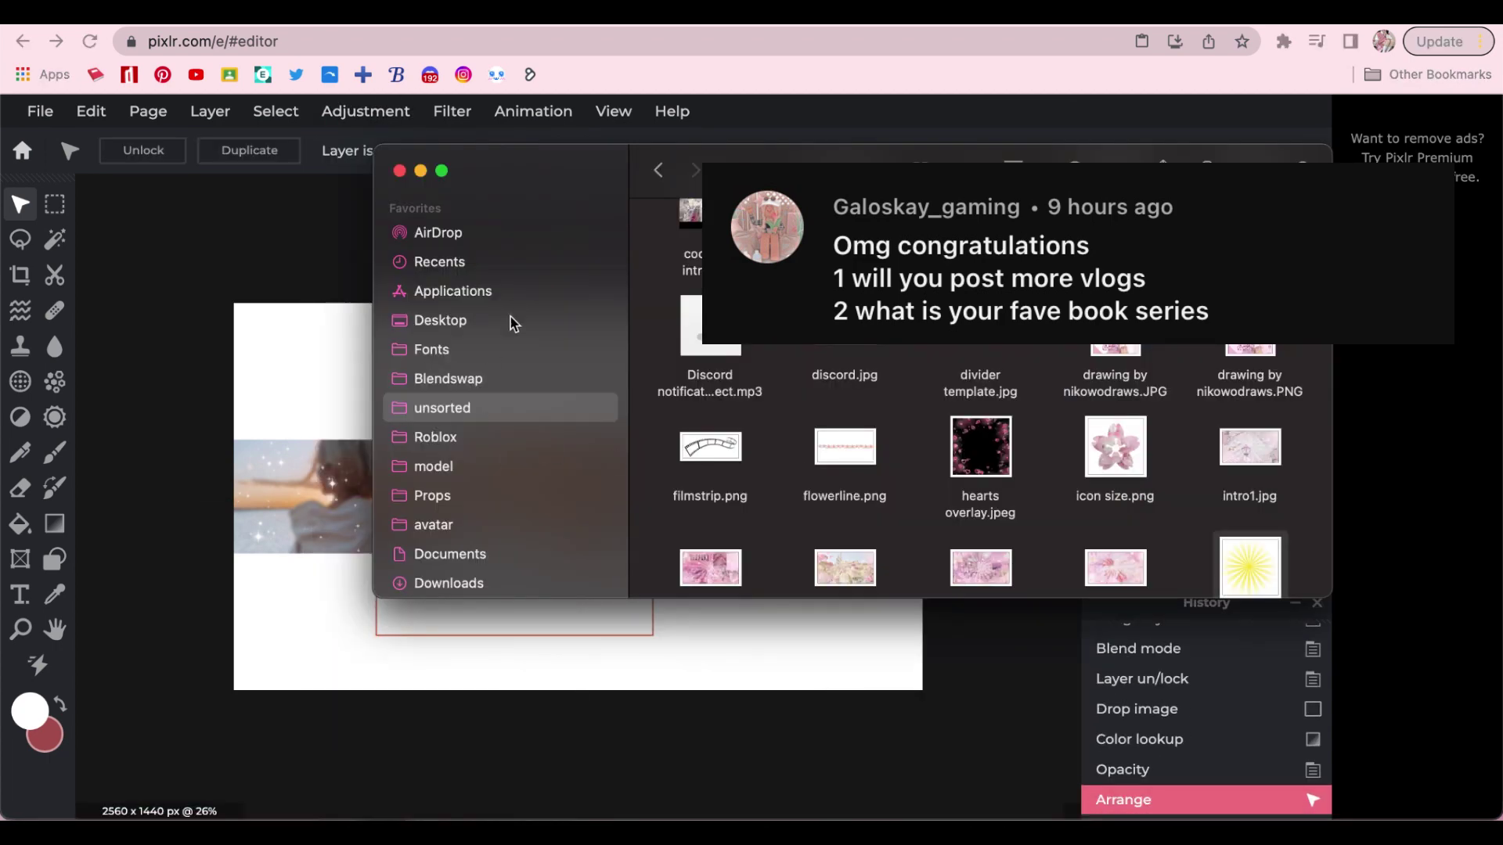
key("Escape")
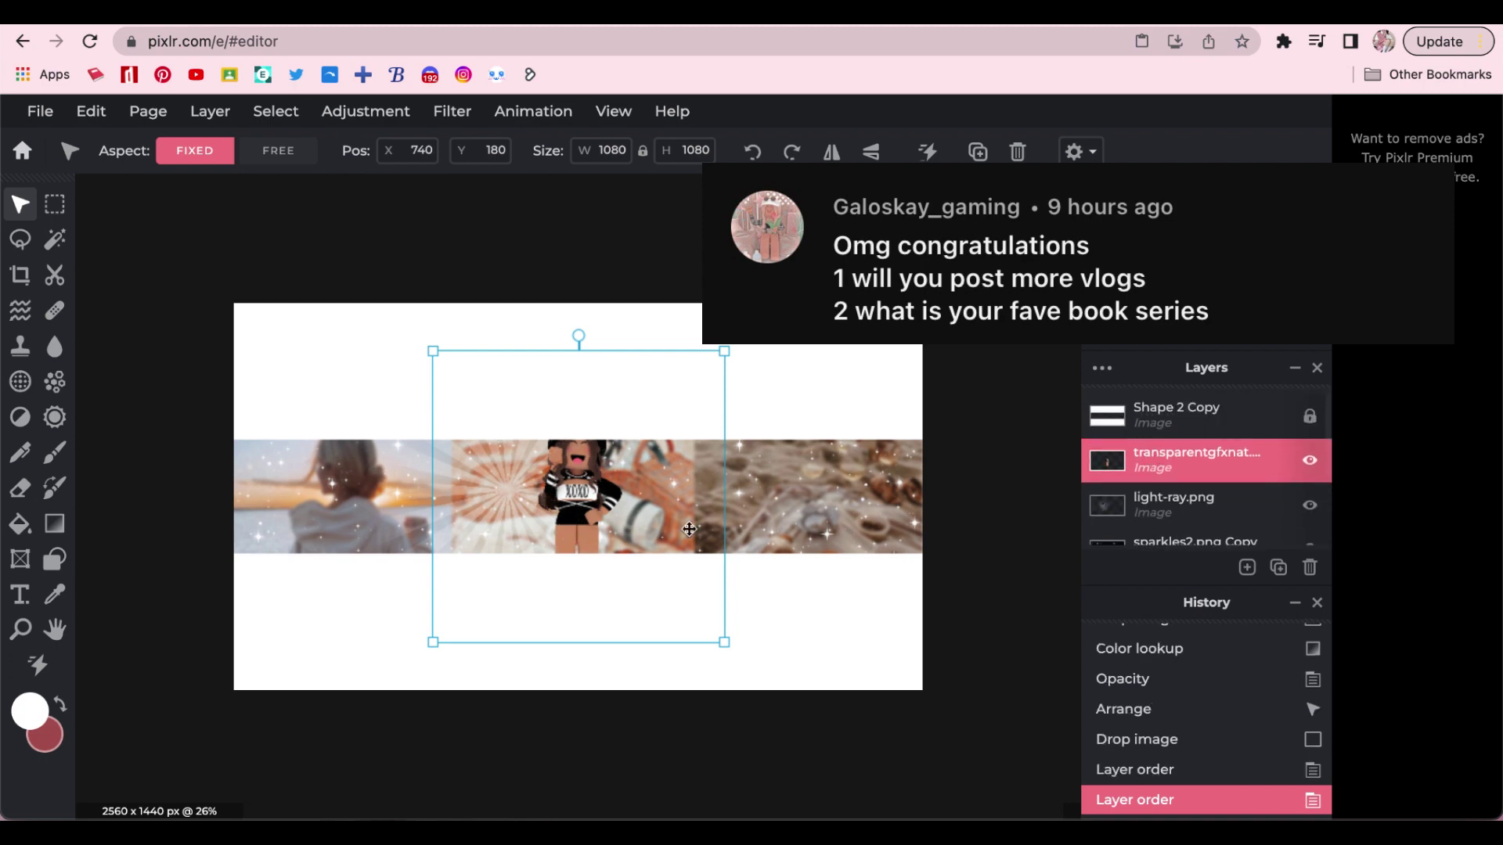
left_click_drag(689, 527, 783, 526)
left_click(1158, 486)
left_click(753, 559)
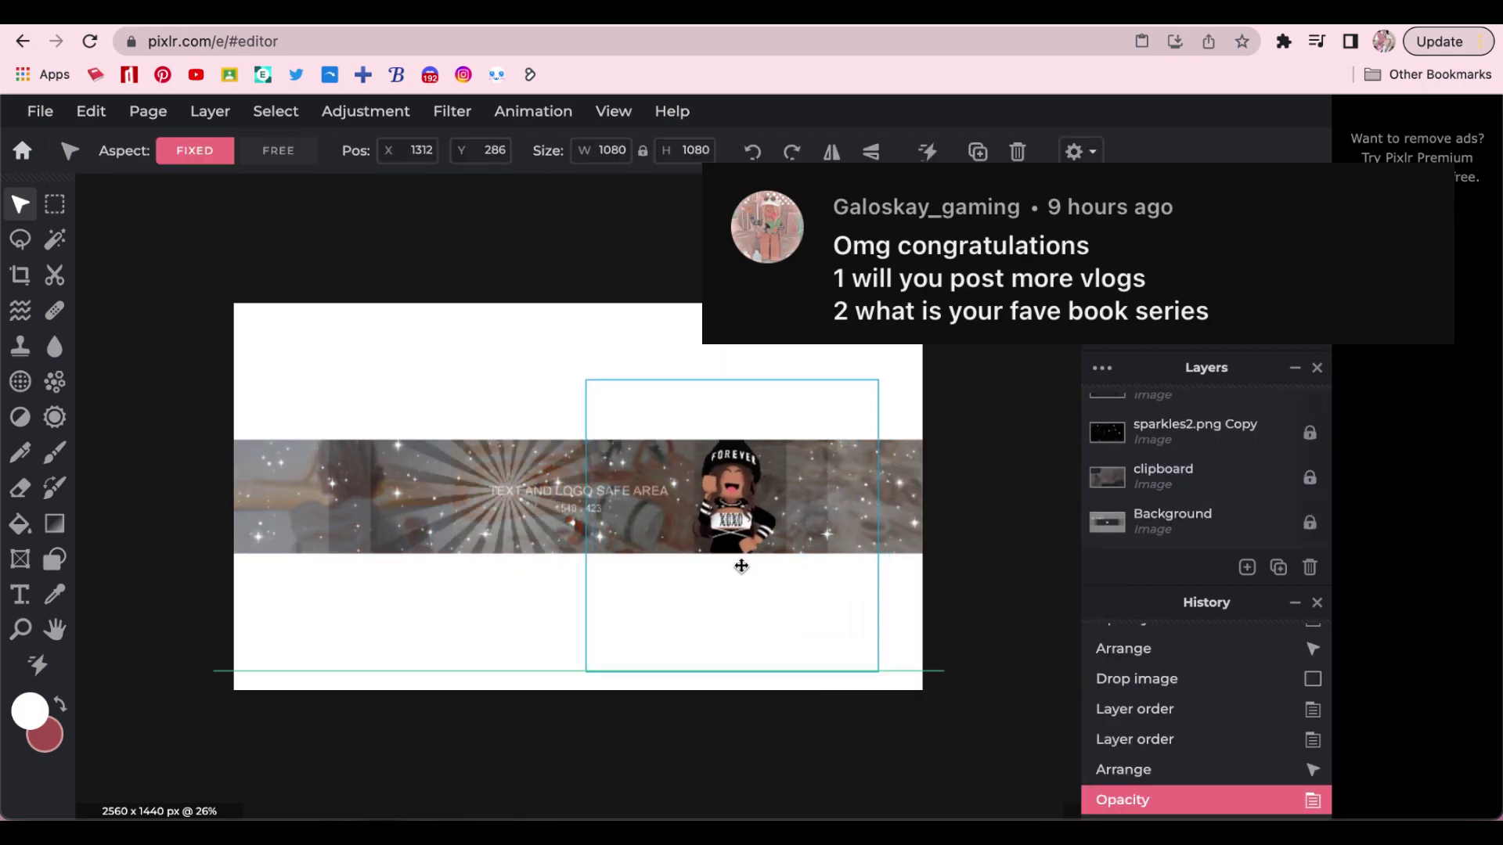
left_click_drag(878, 380, 875, 382)
Give the avatar an outer glow at 96 opacity and add pink plaid.jpg as a new layer.
left_click(453, 111)
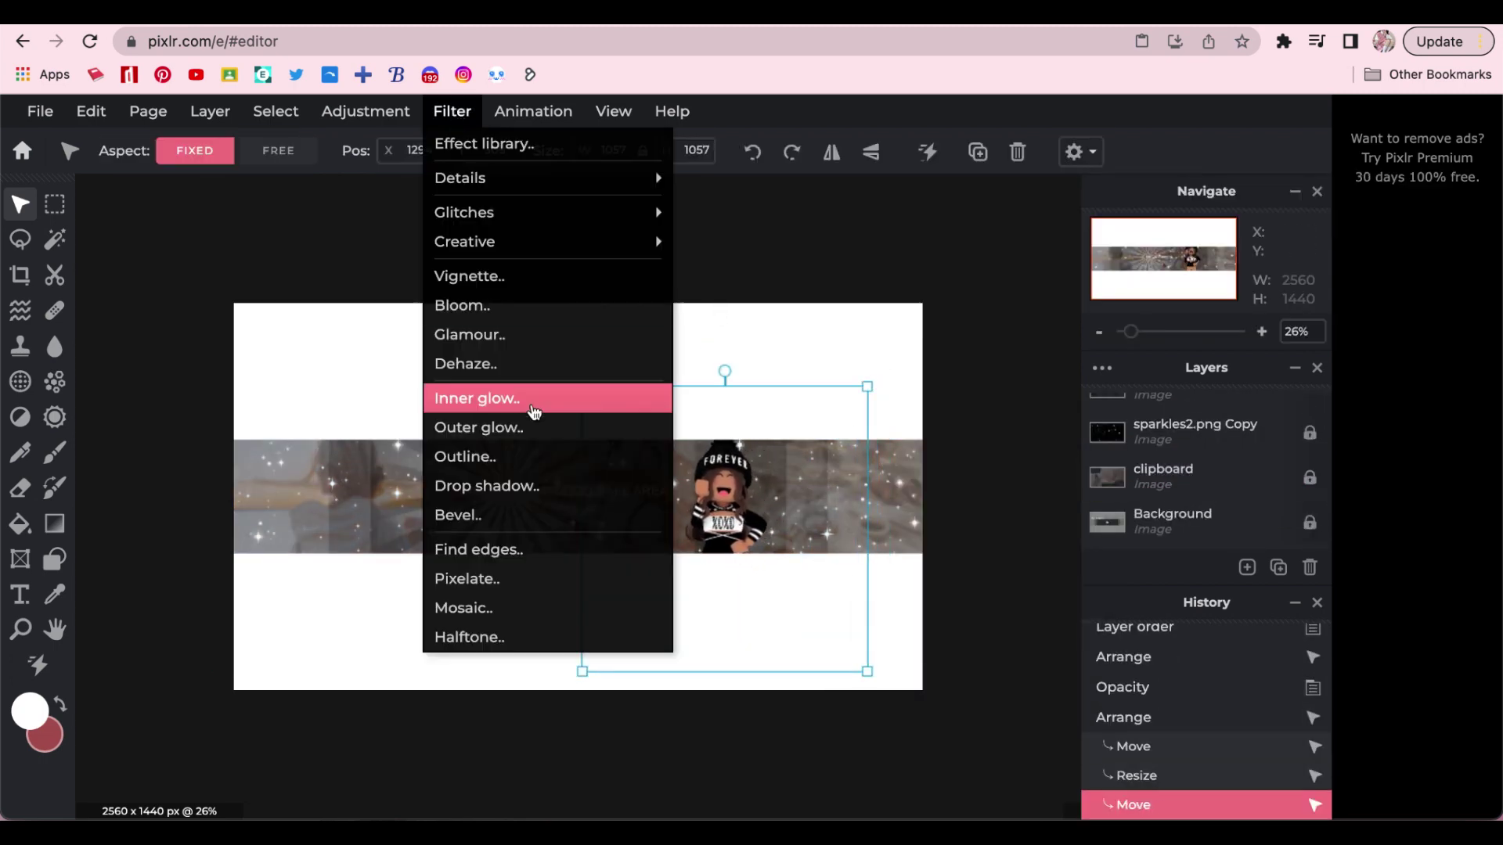
left_click(477, 426)
mouse_move(939, 643)
left_mouse_down()
mouse_move(1072, 644)
mouse_move(965, 648)
left_mouse_up()
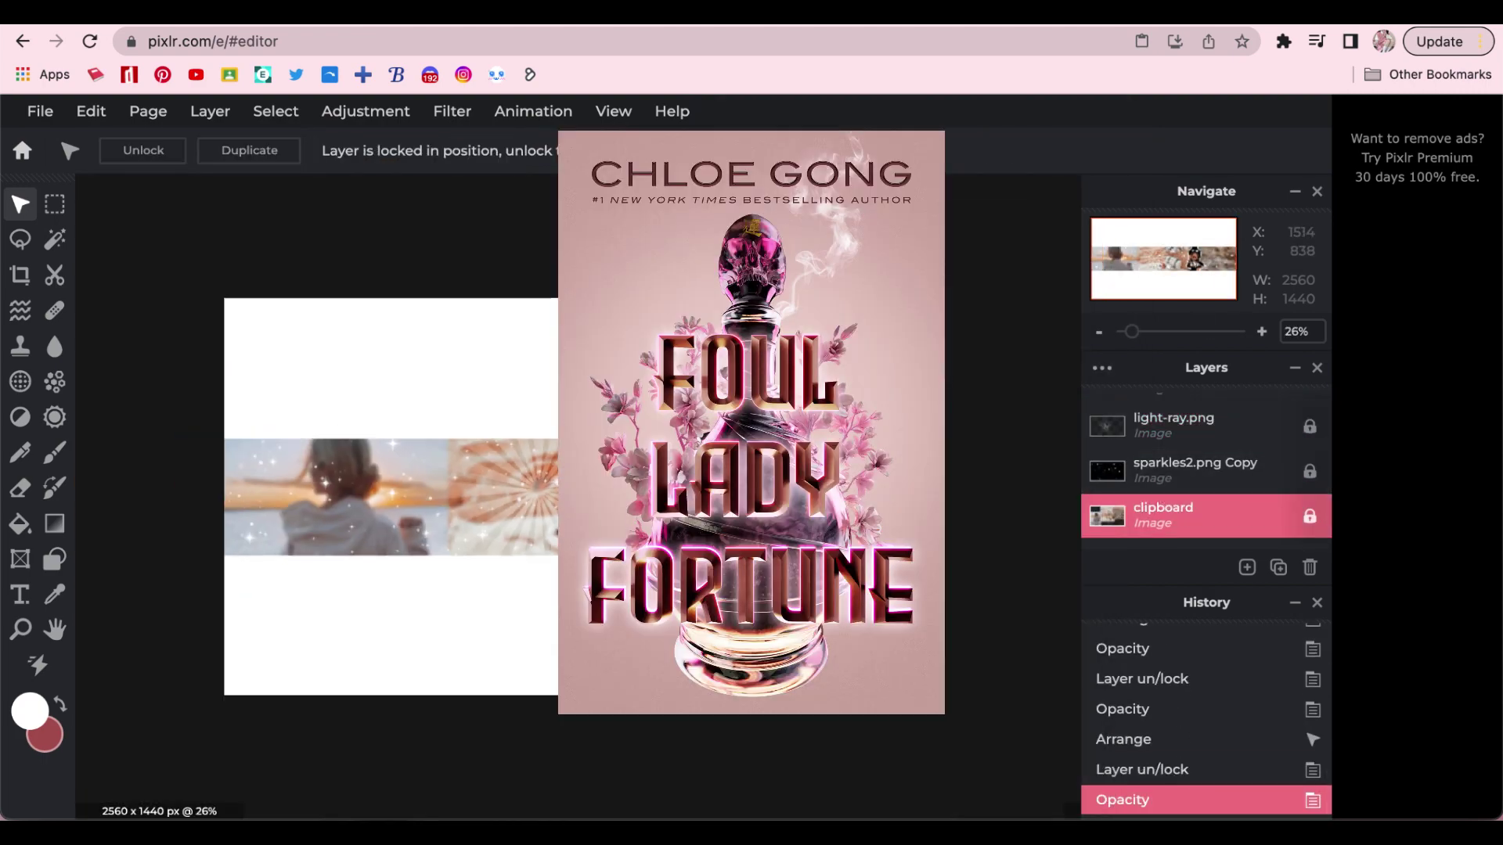
left_click(94, 697)
left_click_drag(1115, 327, 900, 689)
left_click(1016, 302)
Move the pink plaid to the strip's left end and tint it peach with Color lookup.
left_click_drag(424, 490, 323, 467)
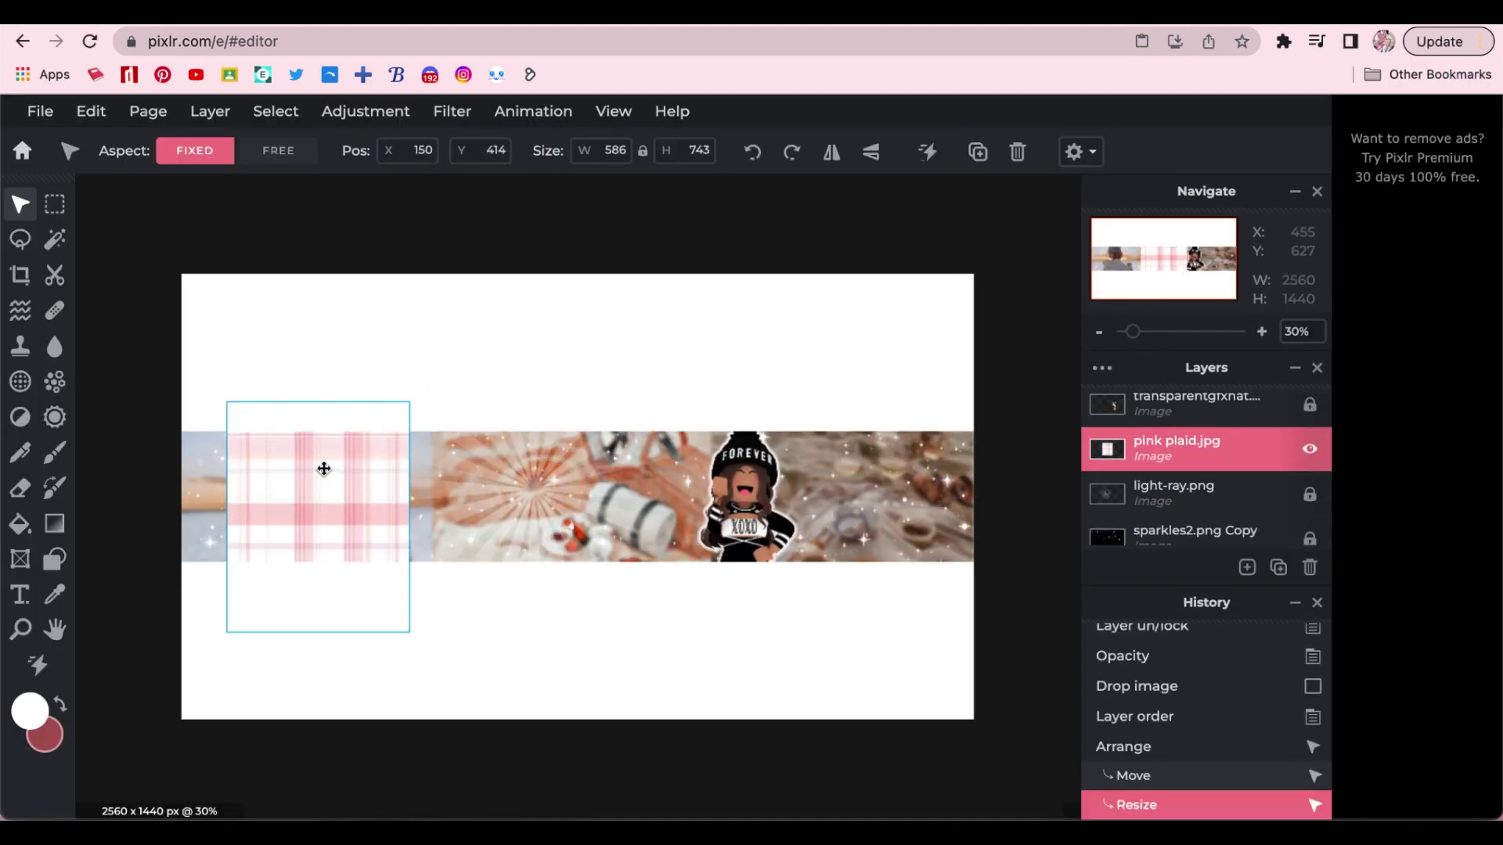
left_click(996, 336)
left_click(1001, 258)
left_click(684, 159)
left_click(591, 439)
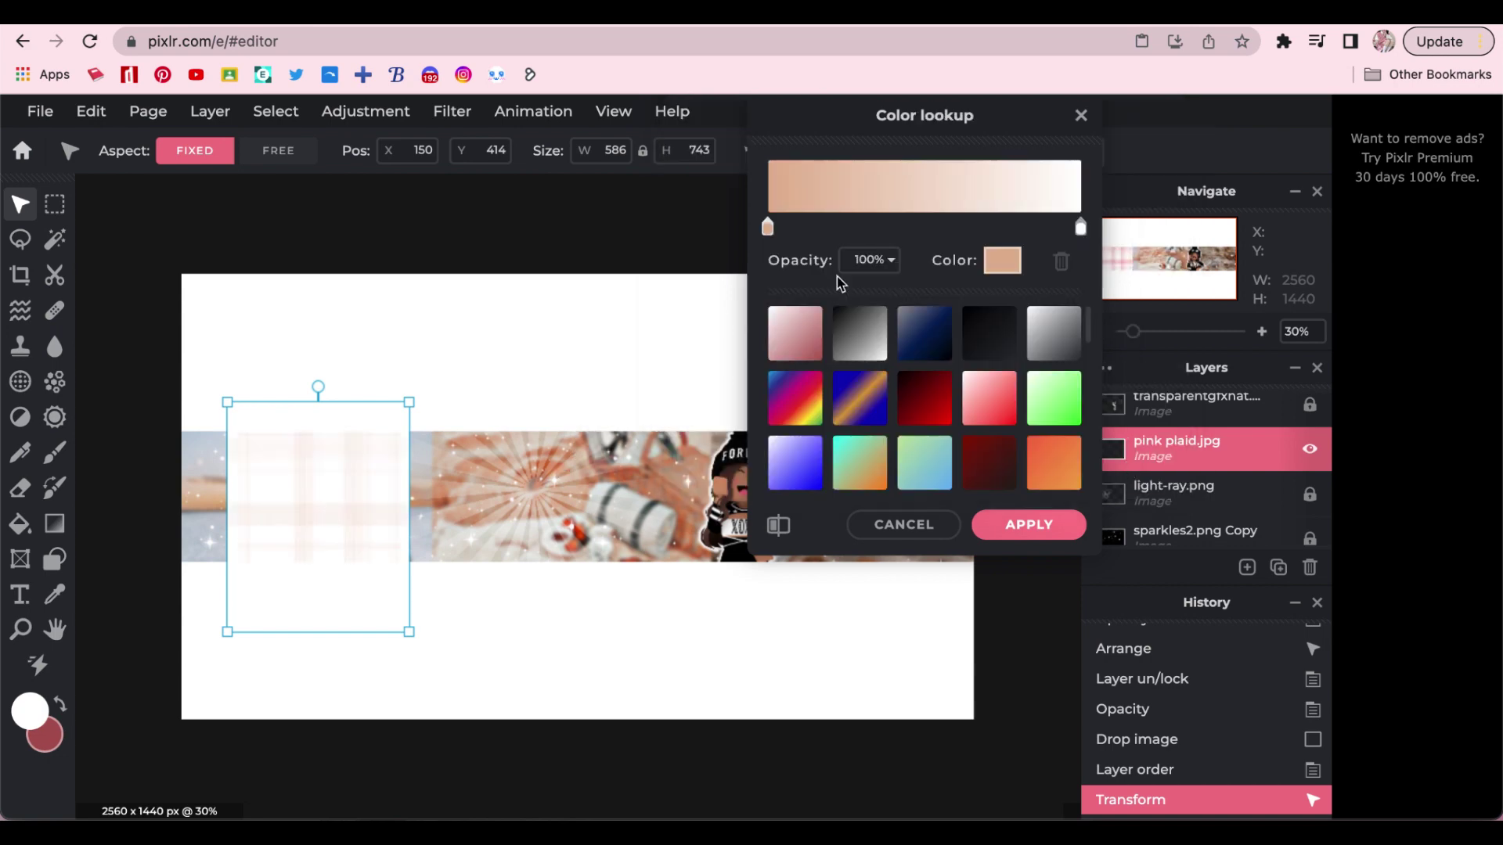
left_click(1028, 429)
Rotate the plaid 45° into the top-left corner and erase its edges with a 500 px soft brush.
left_click(1029, 525)
mouse_move(318, 386)
left_mouse_down()
mouse_move(429, 396)
mouse_move(297, 358)
mouse_move(308, 383)
left_mouse_up()
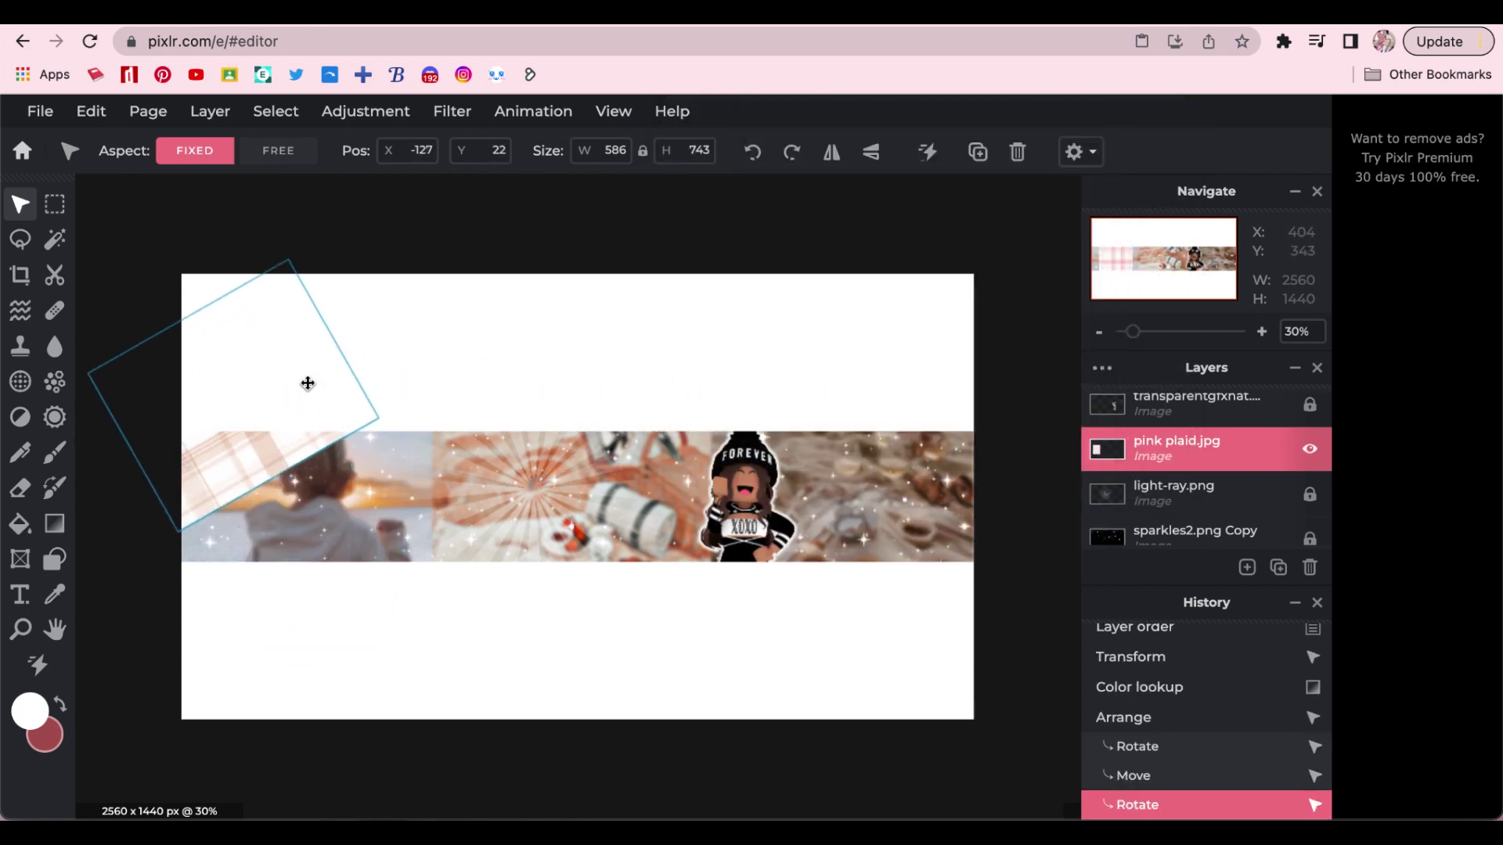
left_click(21, 523)
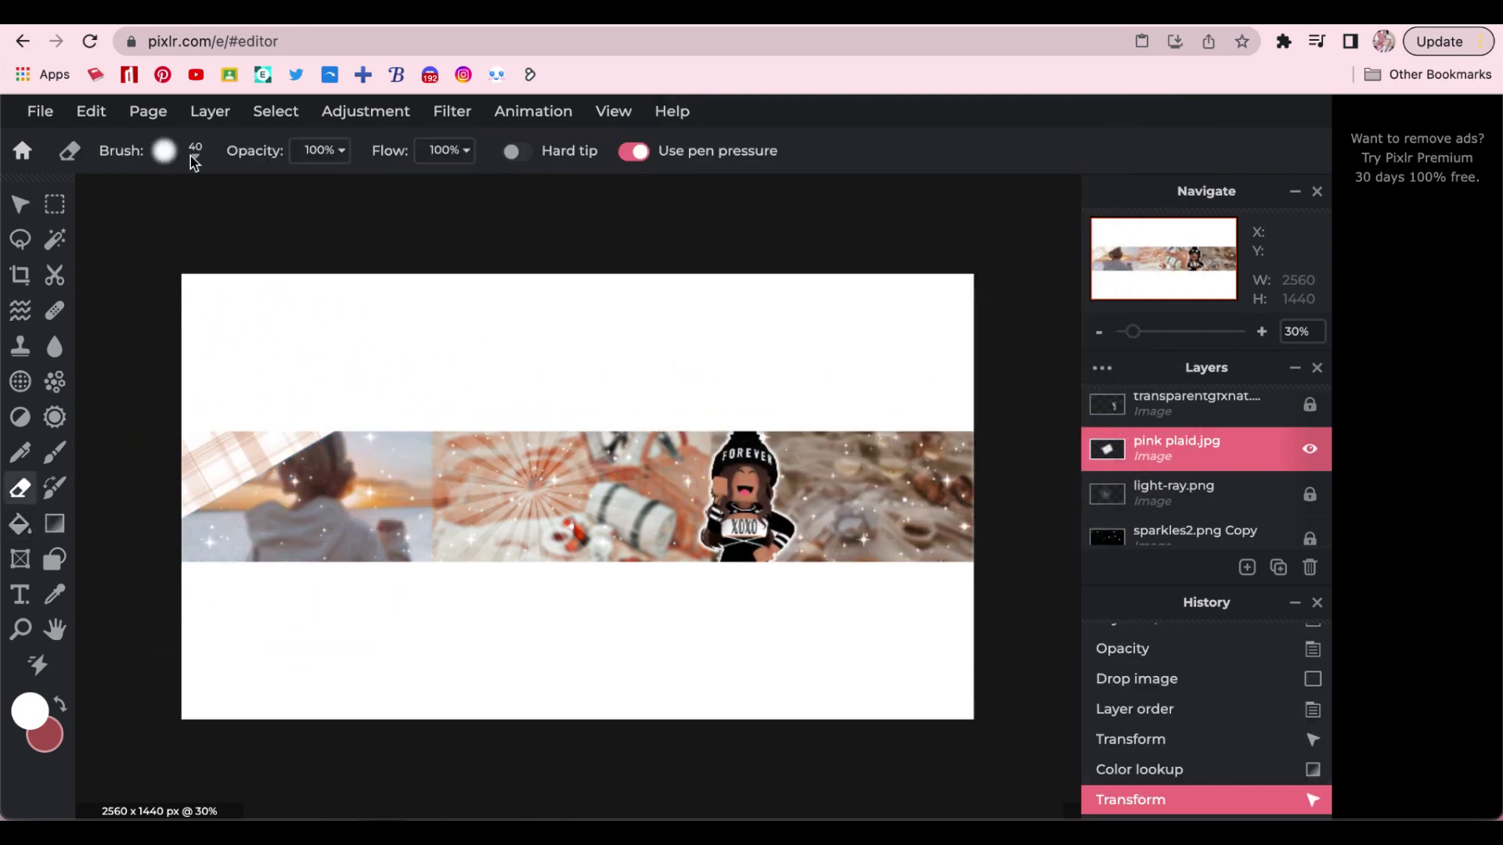
left_click(195, 156)
left_click(149, 565)
key("super+z")
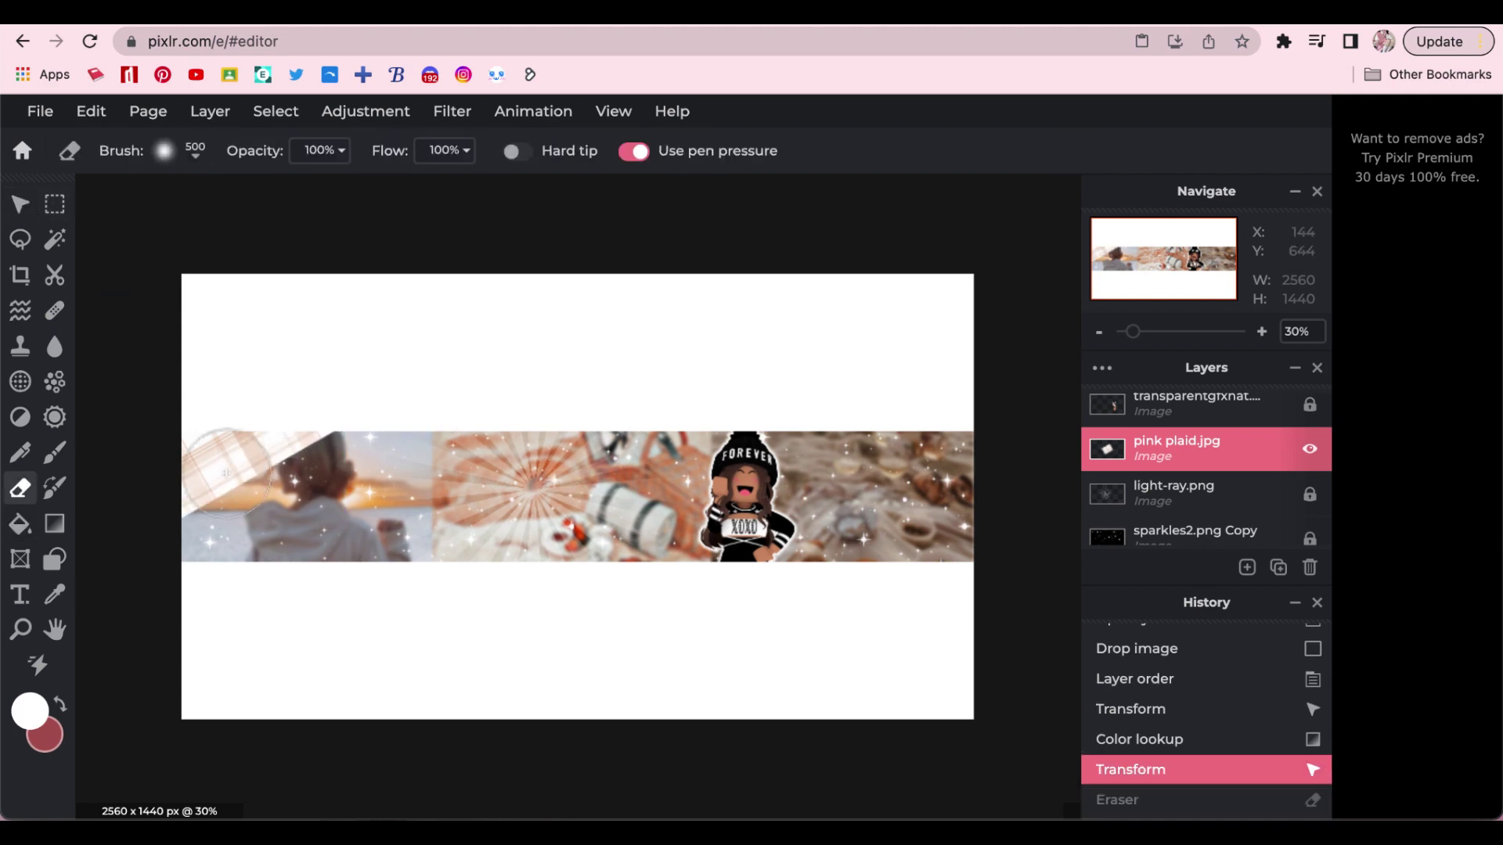
Duplicate and flip the plaid to the bottom-right, merge both, and lock it at 70% opacity.
key("v")
left_click(977, 152)
left_click(831, 152)
left_click(871, 151)
left_click_drag(251, 439, 957, 620)
key("super+e")
left_click(1197, 449)
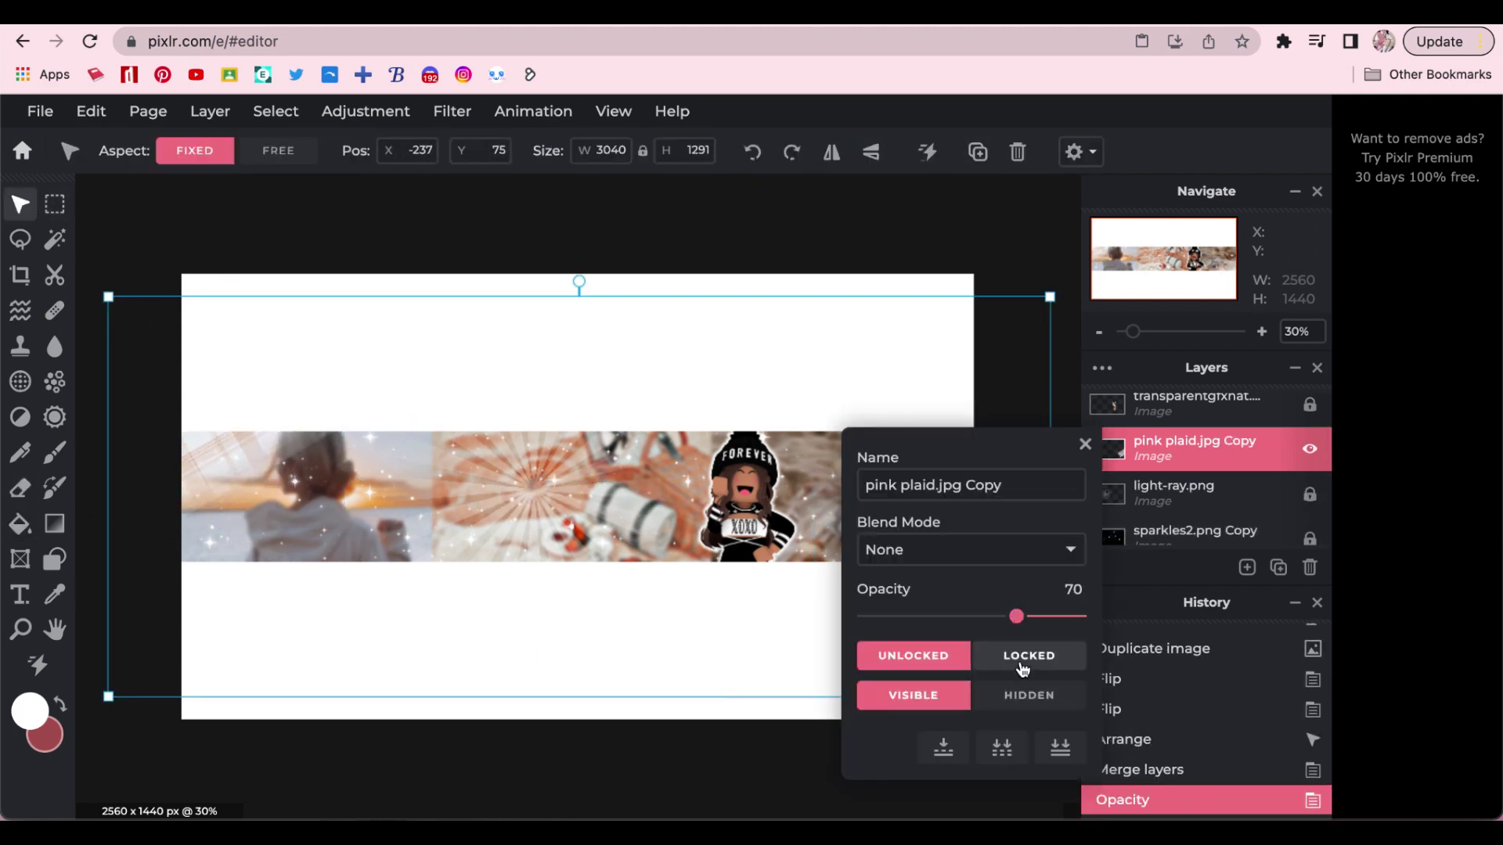
left_click(1029, 656)
Add the strawberry gradient overlay, tint it pink with Color lookup, and rotate it.
left_click(407, 818)
left_click_drag(981, 431, 809, 705)
key("ctrl+0")
left_click(365, 112)
left_click(376, 407)
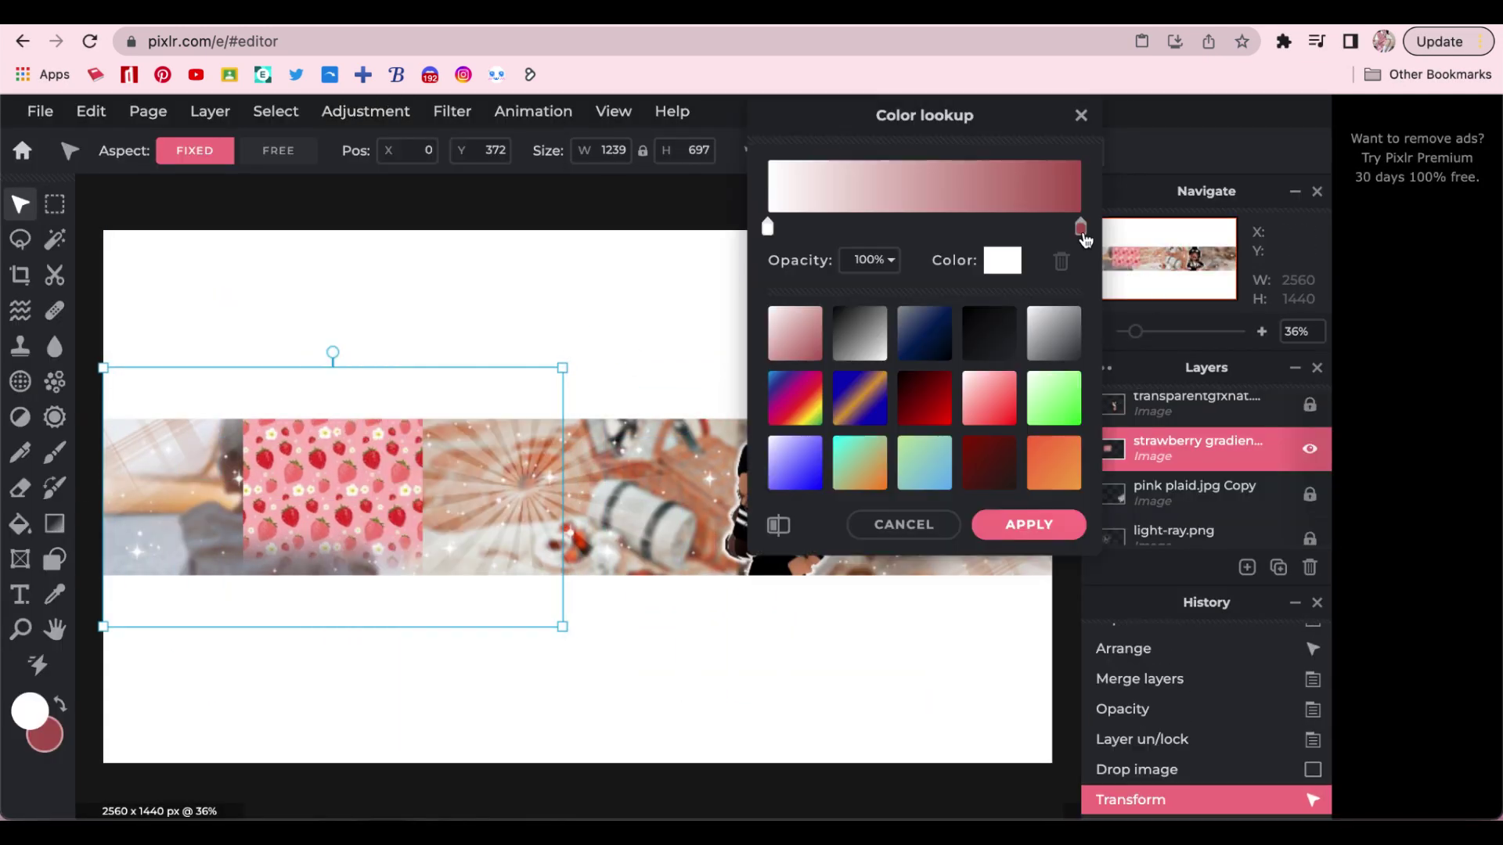
left_click(1081, 227)
left_click(1002, 259)
left_click(597, 496)
left_click(1029, 524)
left_click_drag(230, 293, 282, 577)
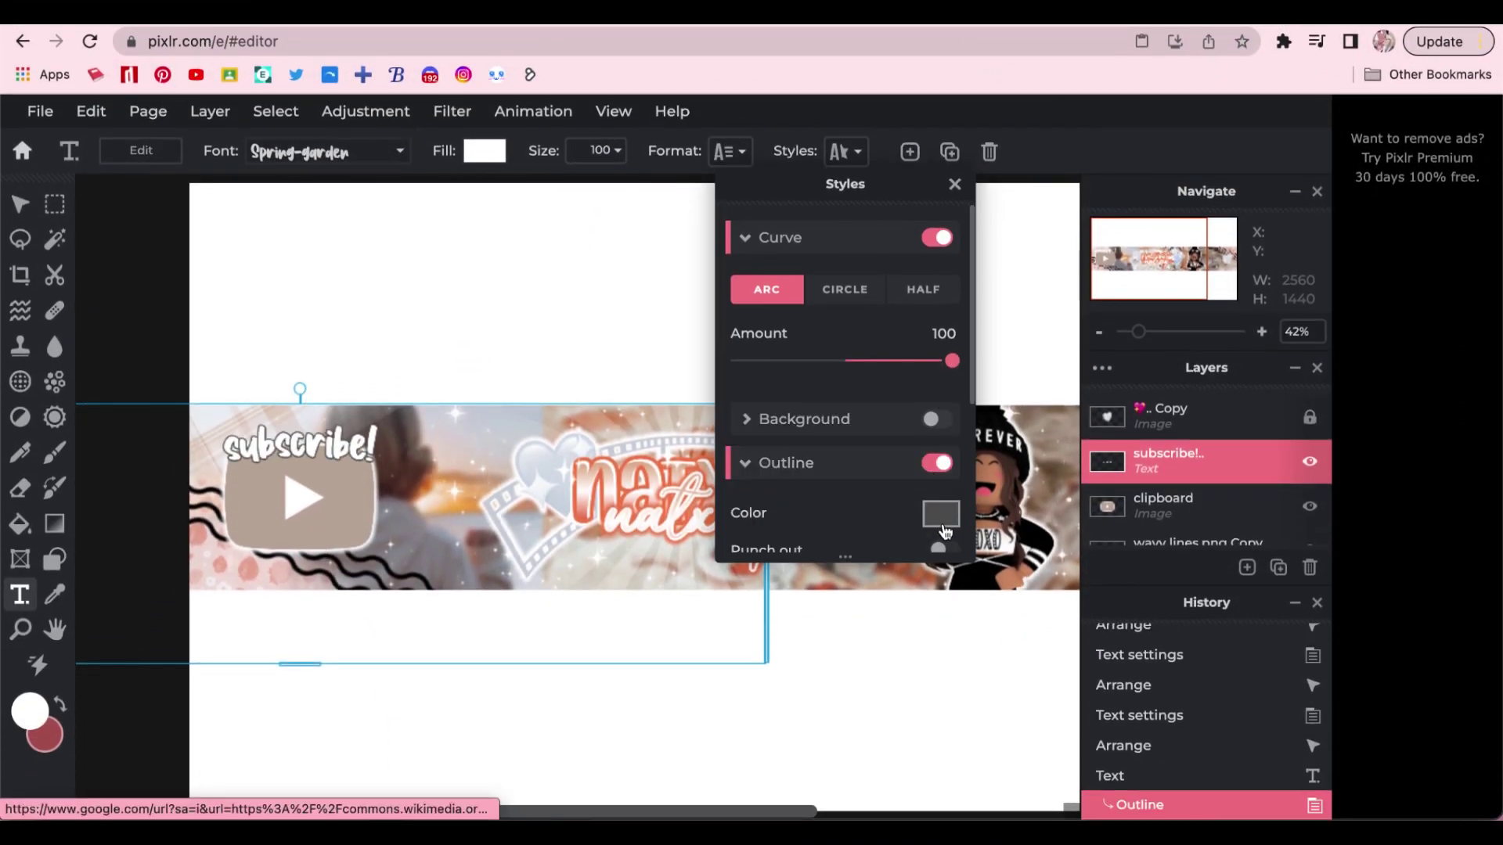
Set the subscribe! text outline to a sampled orange colour.
left_click(941, 512)
left_click(471, 510)
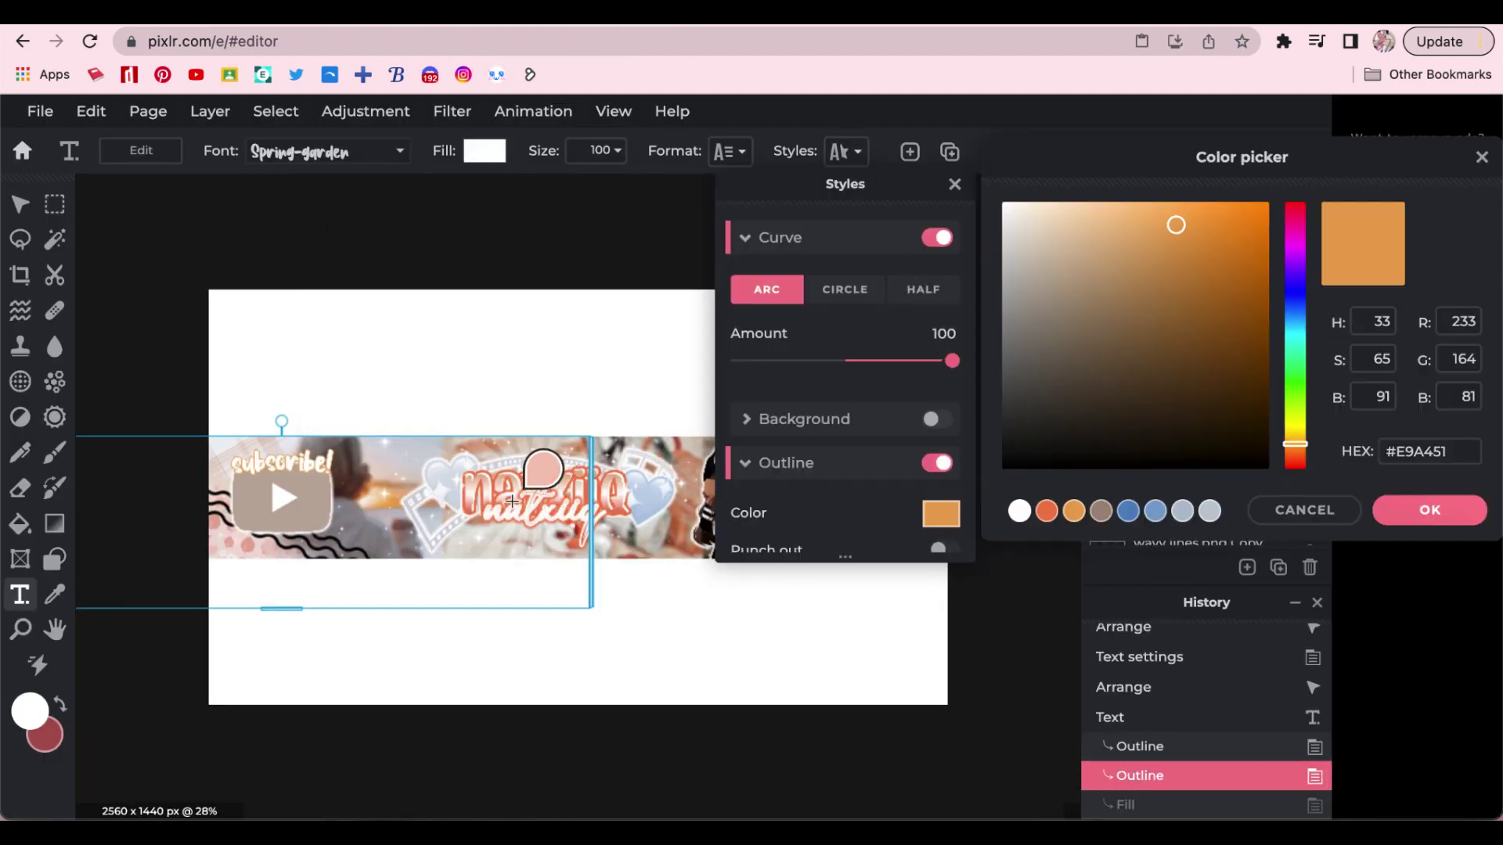
left_click(512, 501)
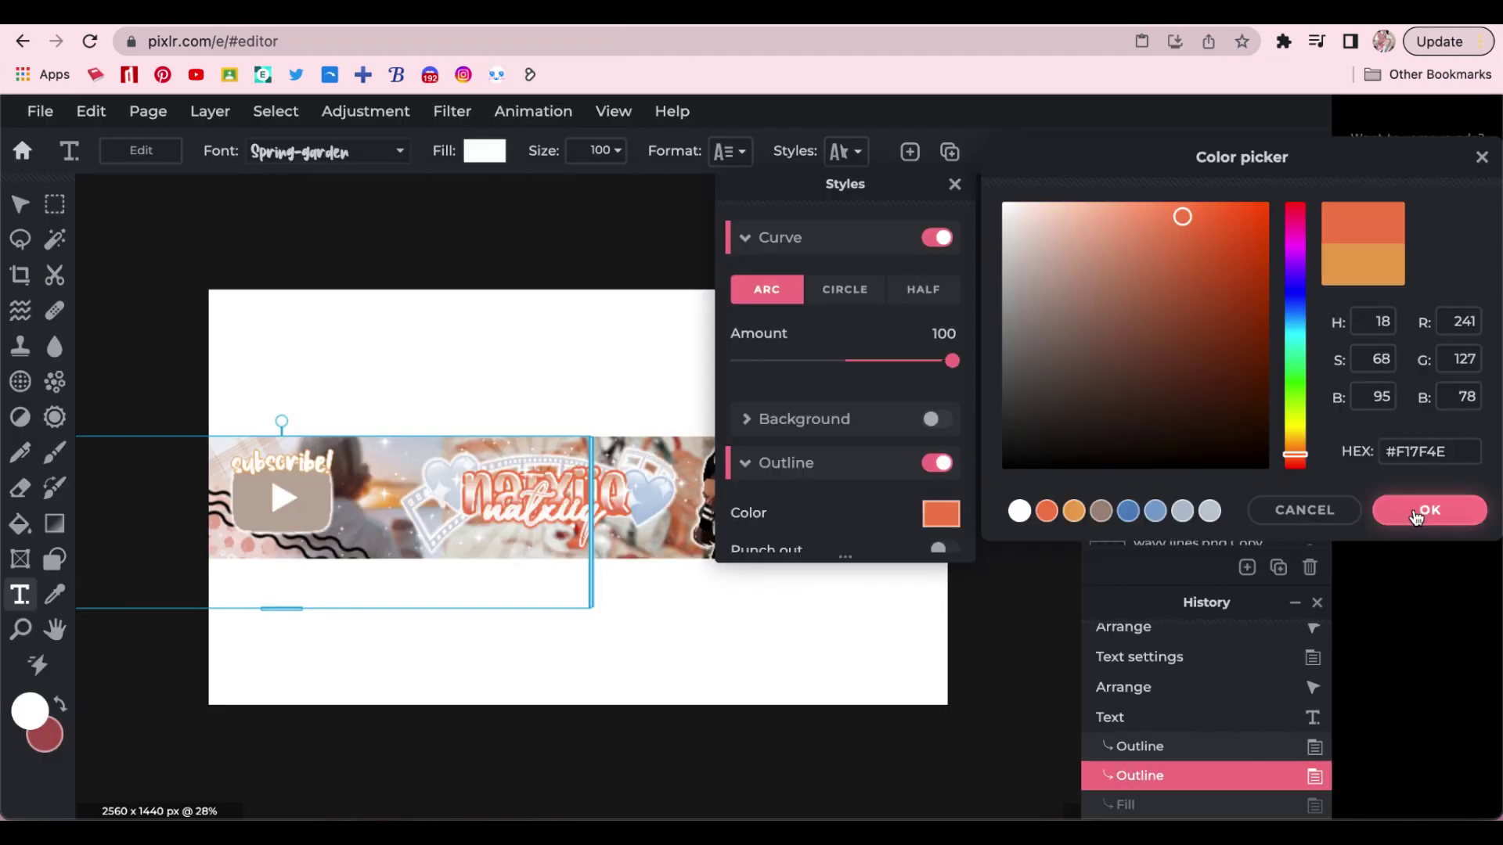
left_click(1429, 510)
Enable the text shadow at distance 30 and switch the outline to light blue.
scroll(845, 391, "down", 5)
left_click(936, 520)
left_click_drag(882, 540, 952, 543)
left_click(941, 314)
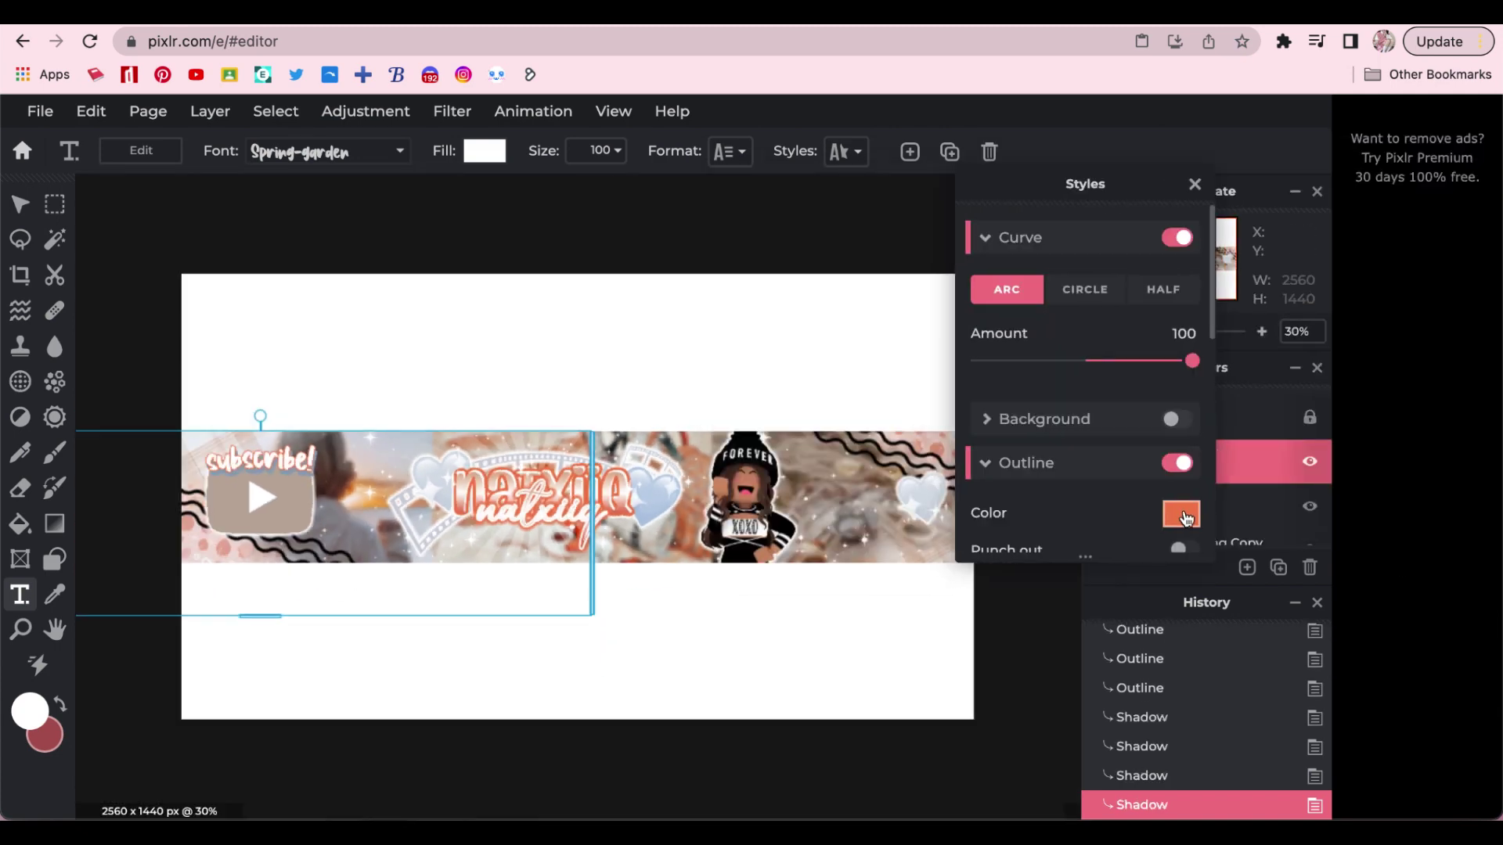
left_click(1186, 518)
left_click(1435, 510)
scroll(1017, 509, "down", 1)
Choose a pale pink shadow colour and toggle the shadow while reviewing the outline.
left_click(1183, 430)
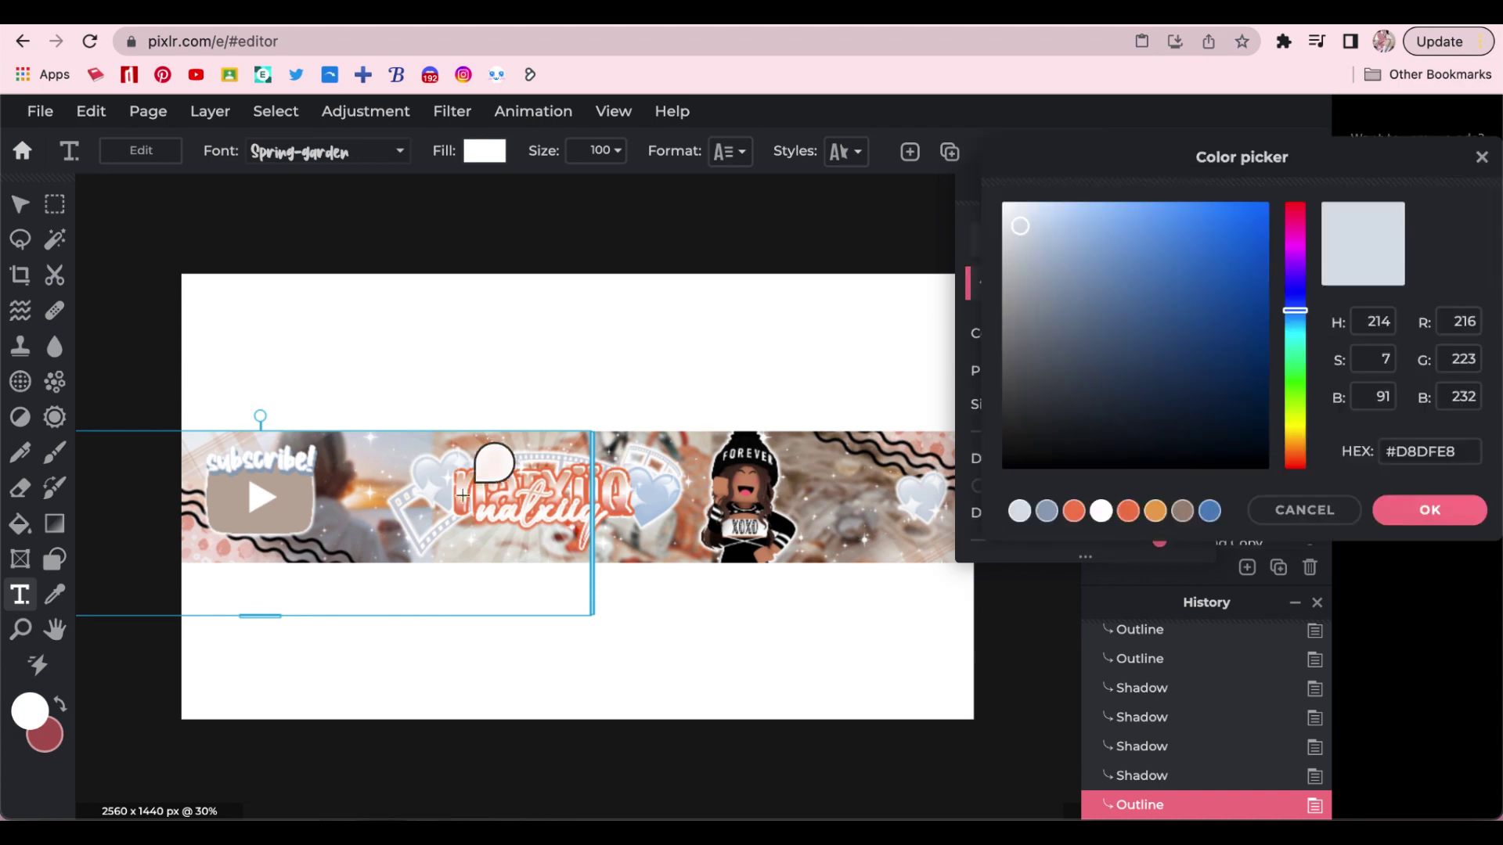
left_click(1429, 510)
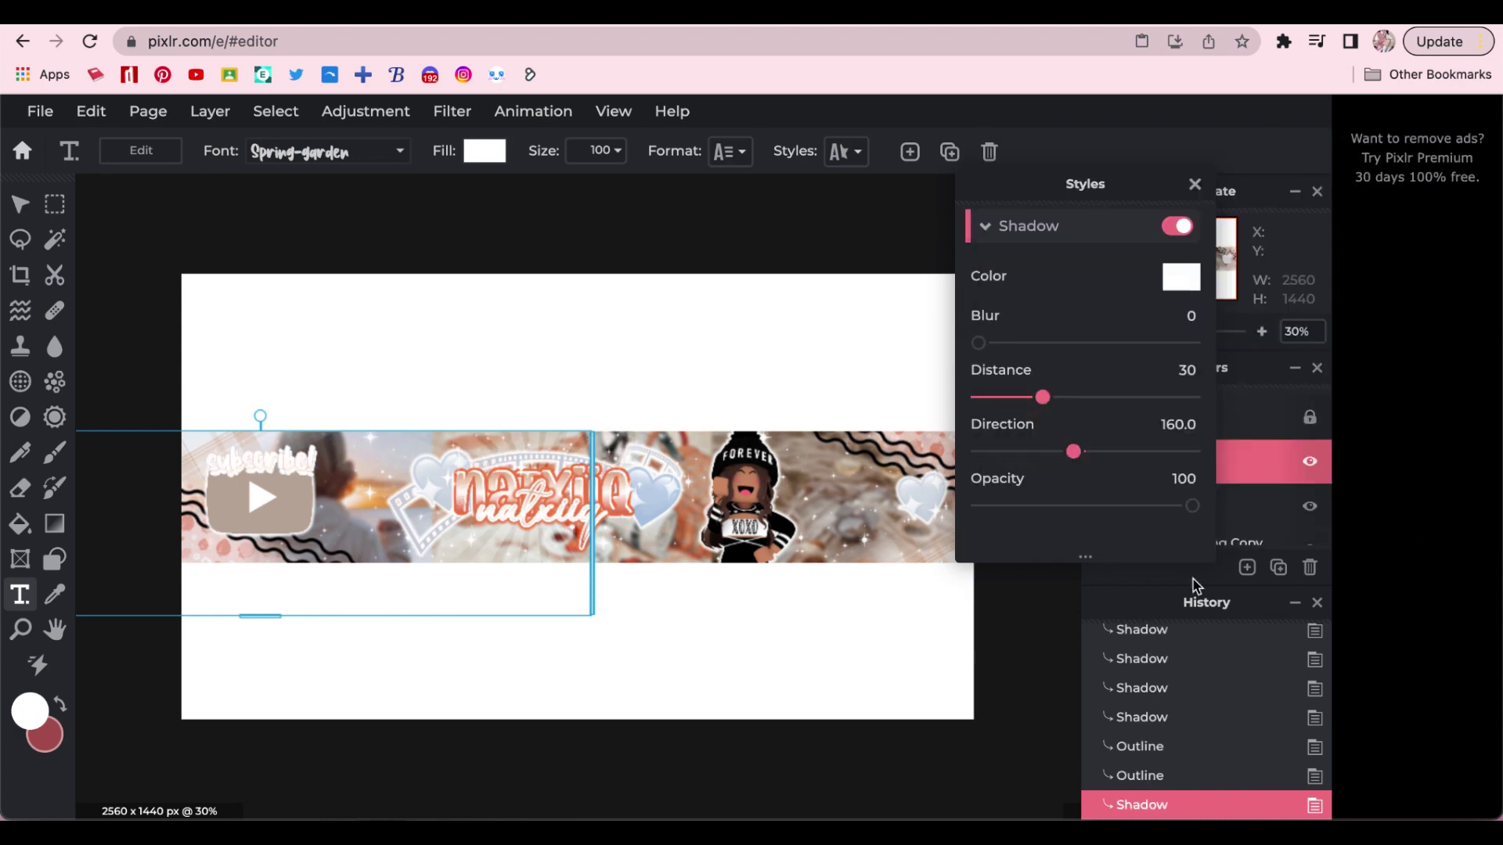
left_click(1181, 277)
left_click(1181, 214)
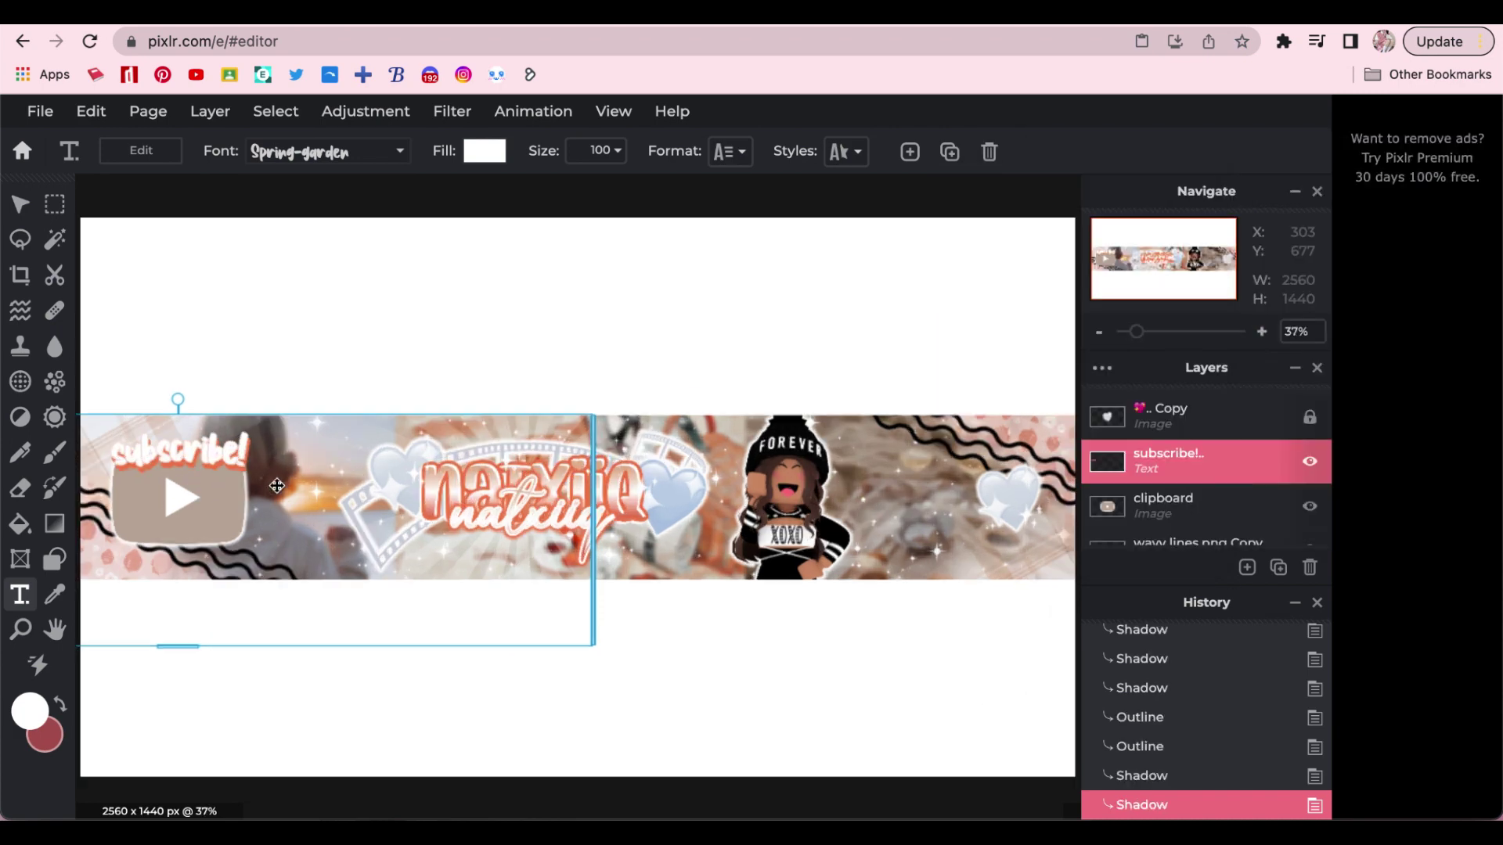
left_click(940, 514)
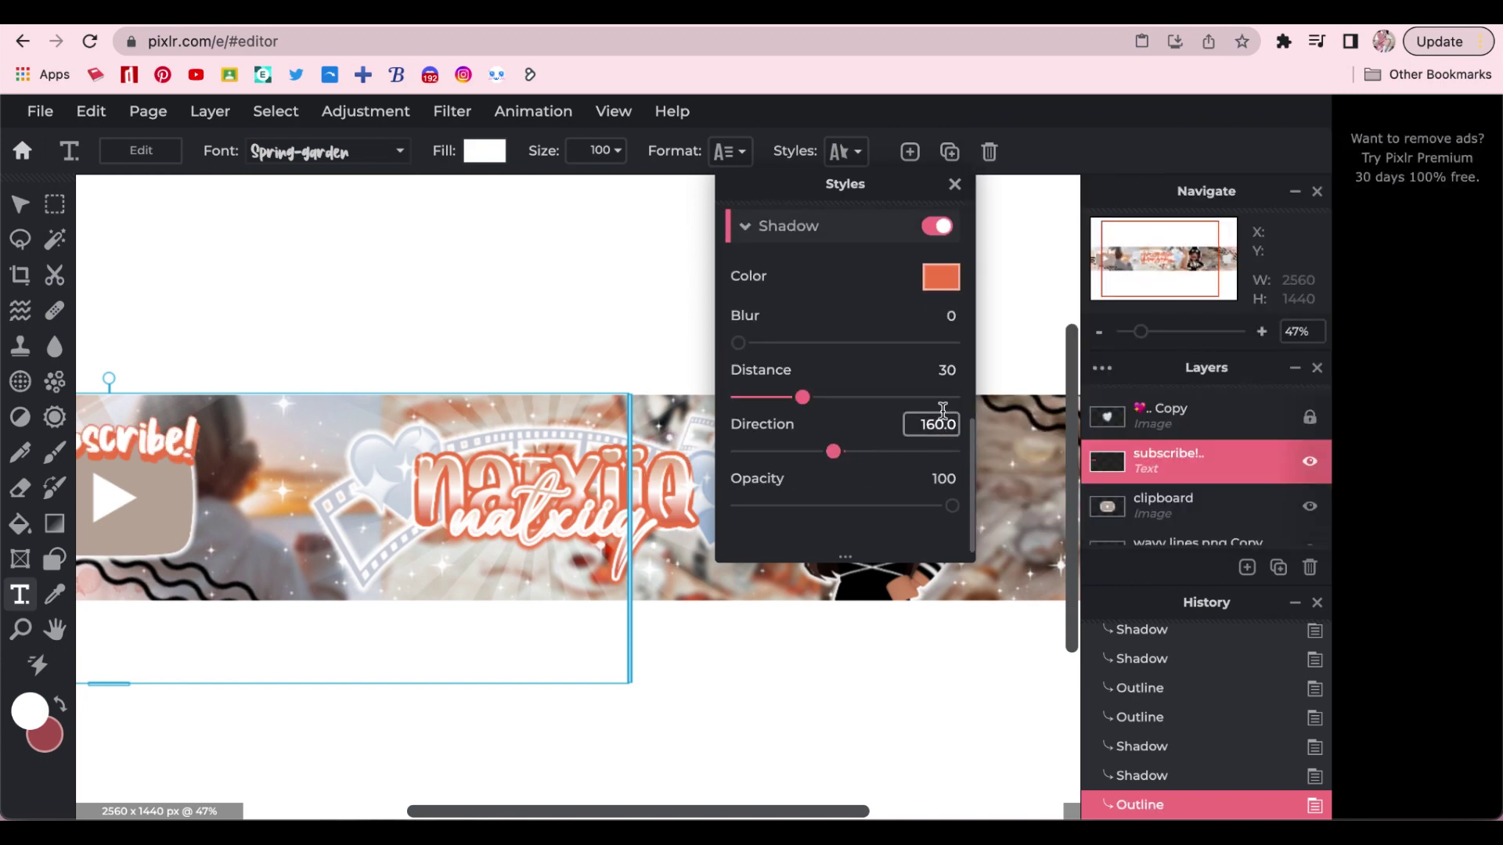
left_click(939, 274)
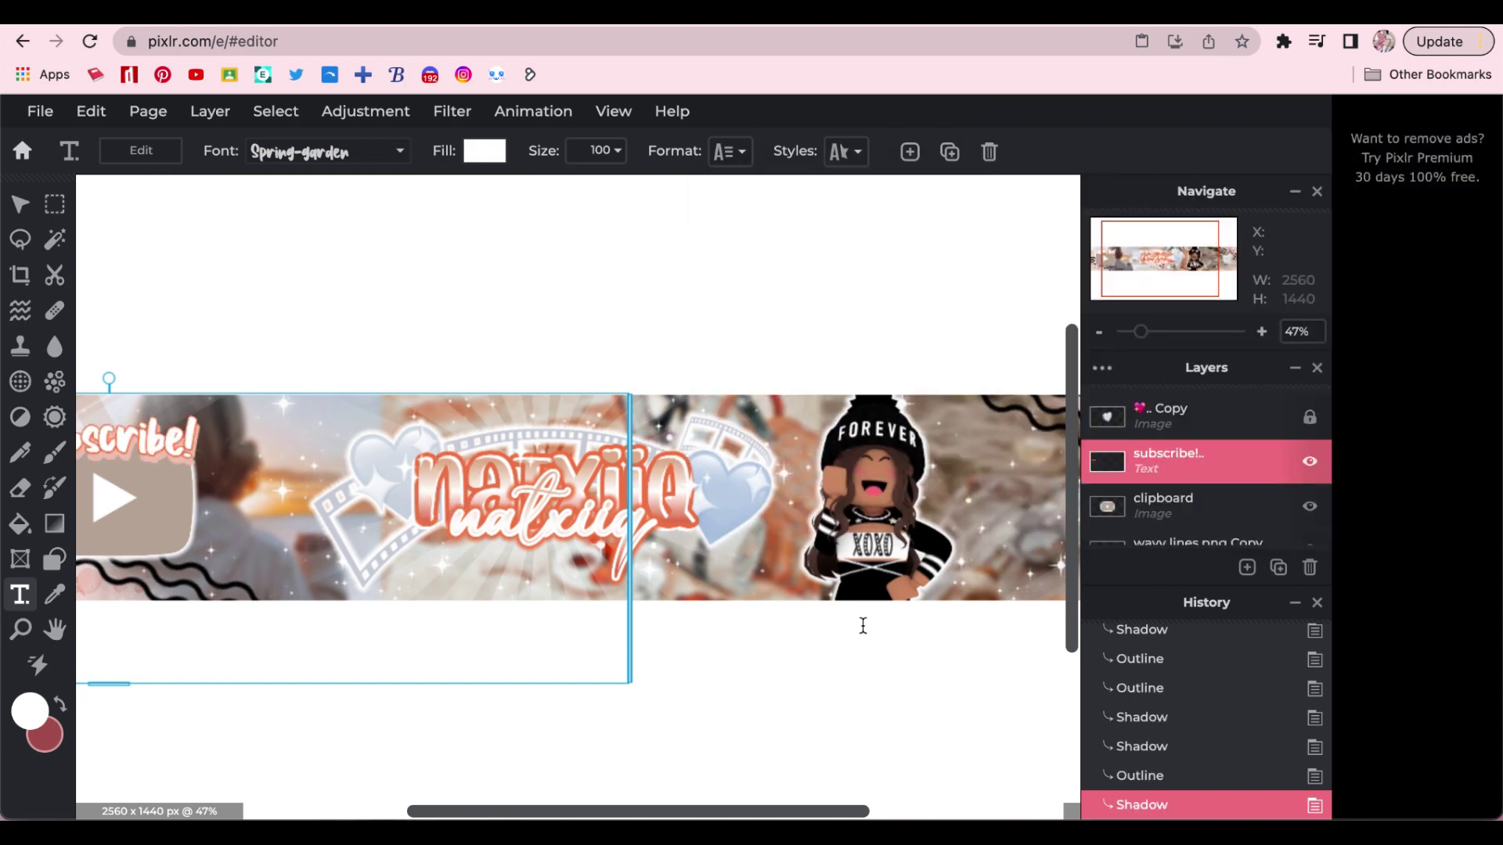
scroll(863, 626, "down", 3)
left_click(846, 151)
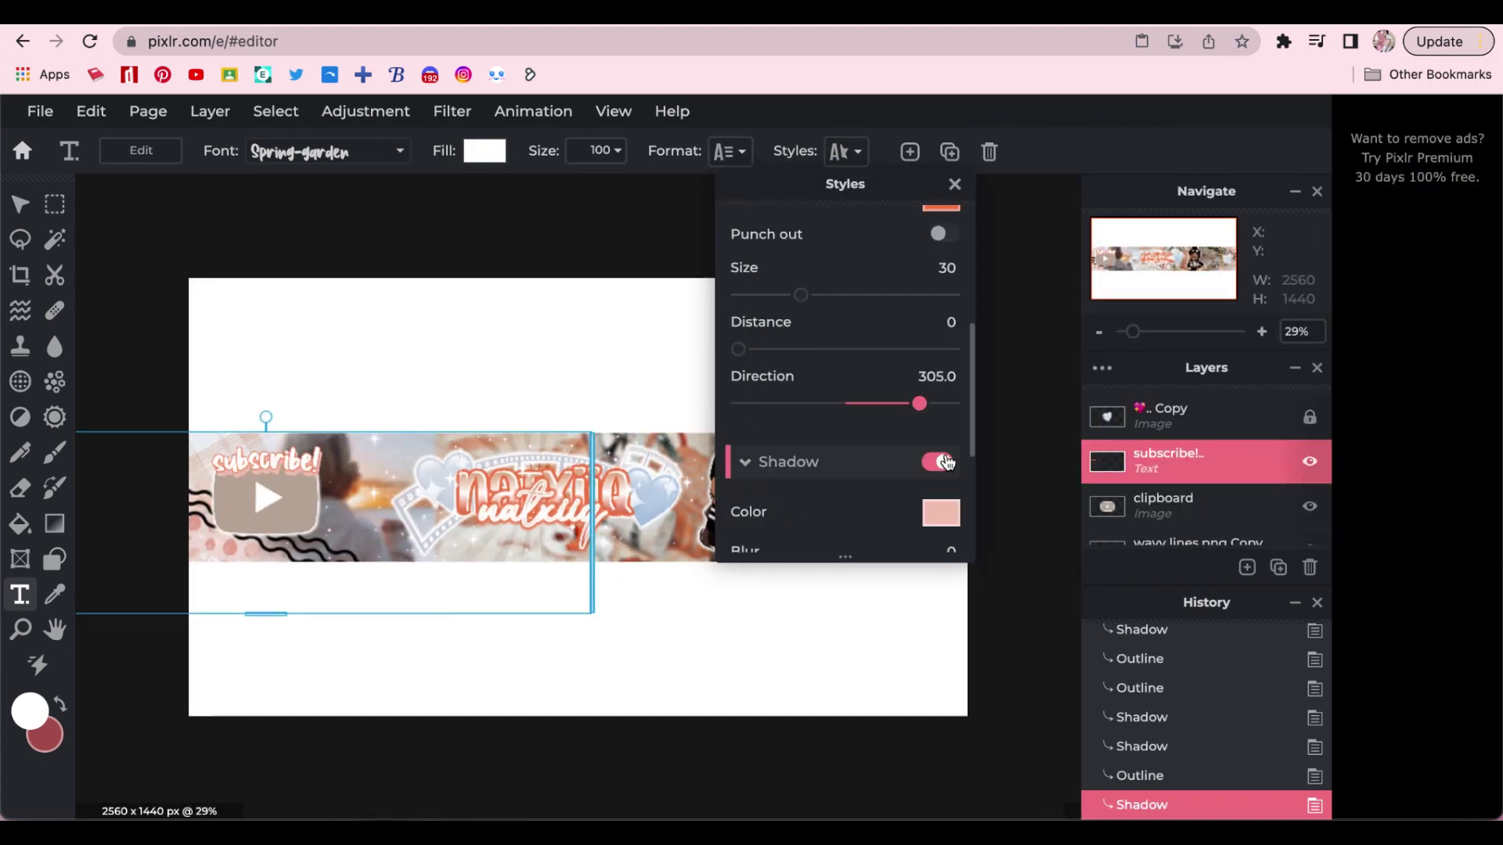
Review the outline colour and briefly hide the photo strip layer to compare.
scroll(828, 313, "up", 1)
left_click(941, 264)
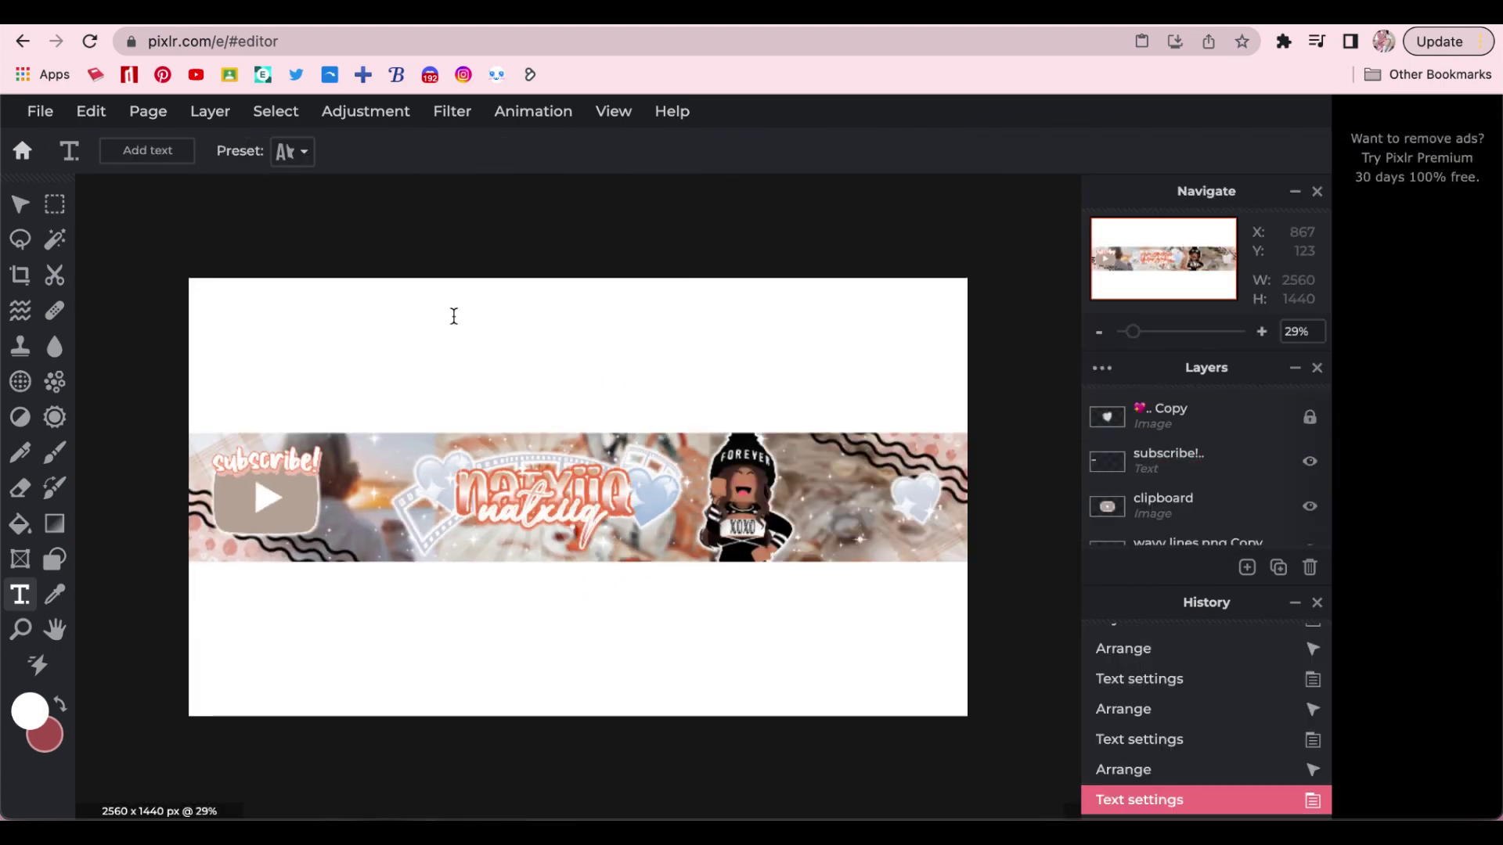
scroll(454, 316, "down", 1)
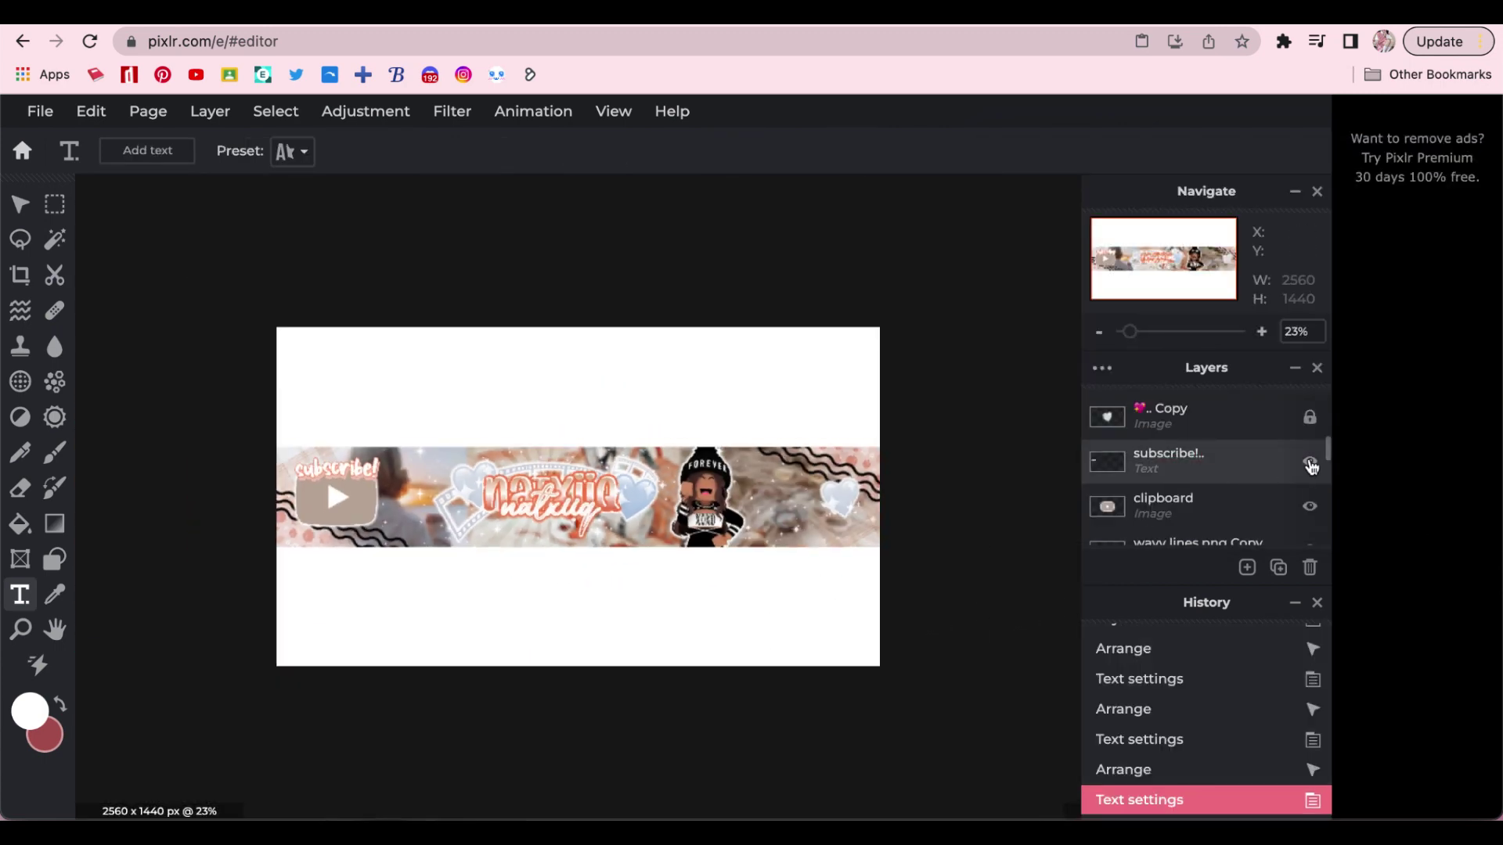
scroll(1278, 443, "down", 1)
left_click(1252, 426)
left_click(1310, 463)
left_click(1309, 464)
scroll(399, 392, "up", 2)
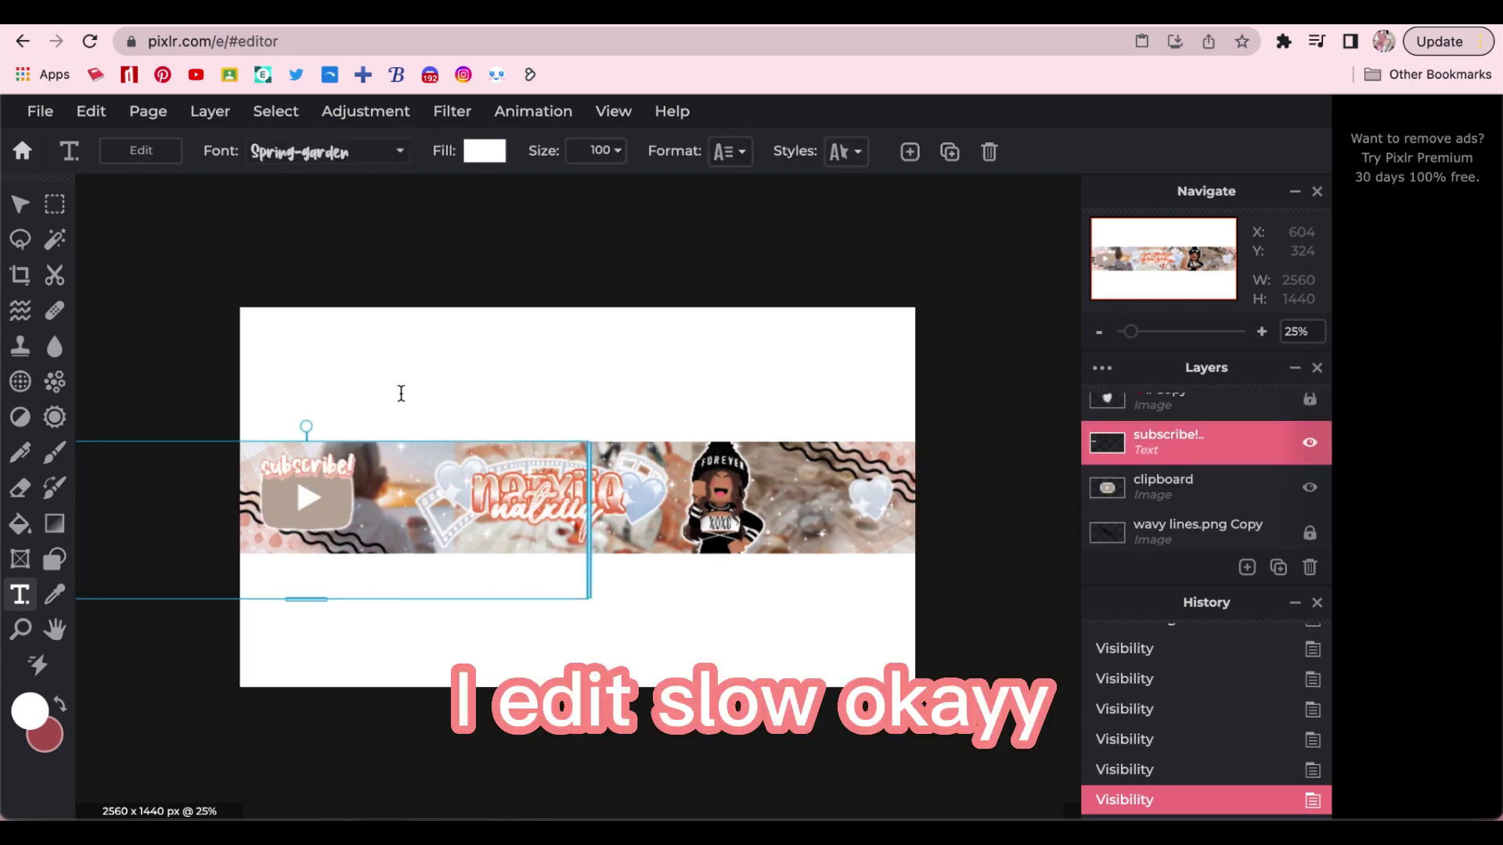